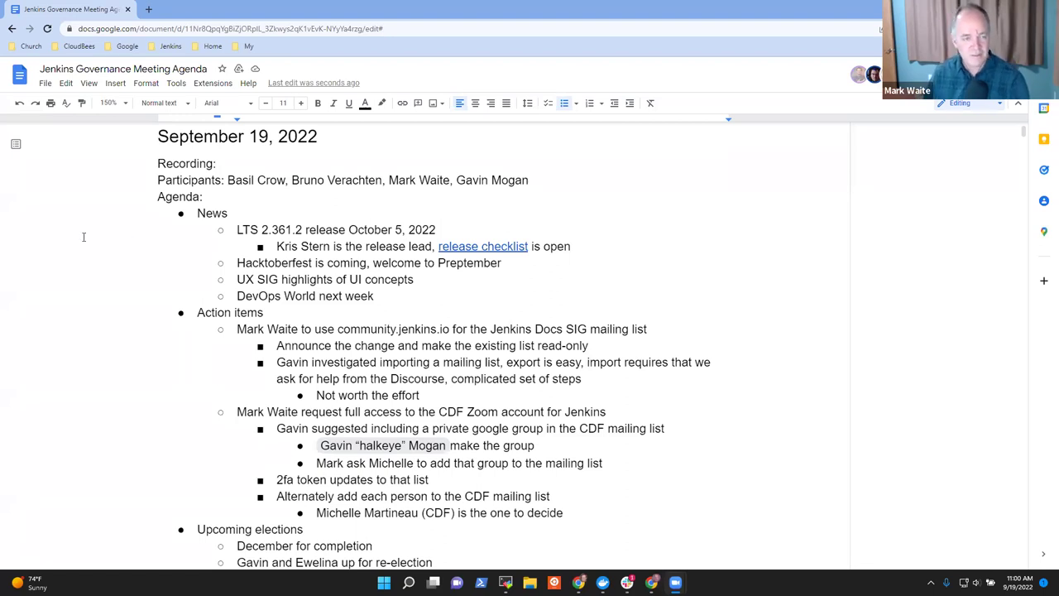
# Add the fifth attendee's full name to the end of the September 19, 2022 participants list.
pyautogui.click(538, 179)
pyautogui.write(', O')
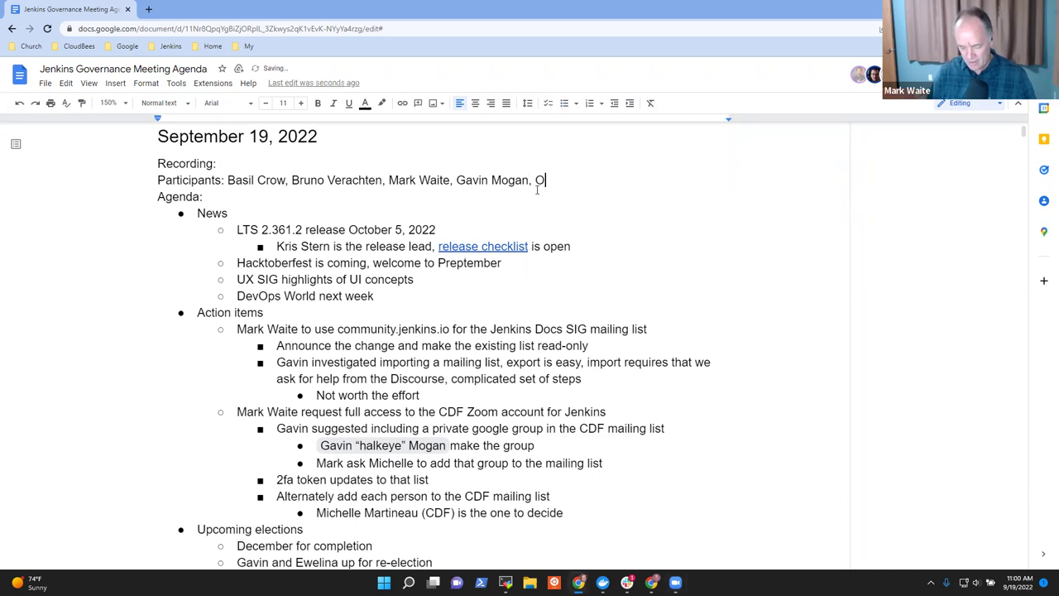
pyautogui.write('leg Ne')
pyautogui.write('nash')
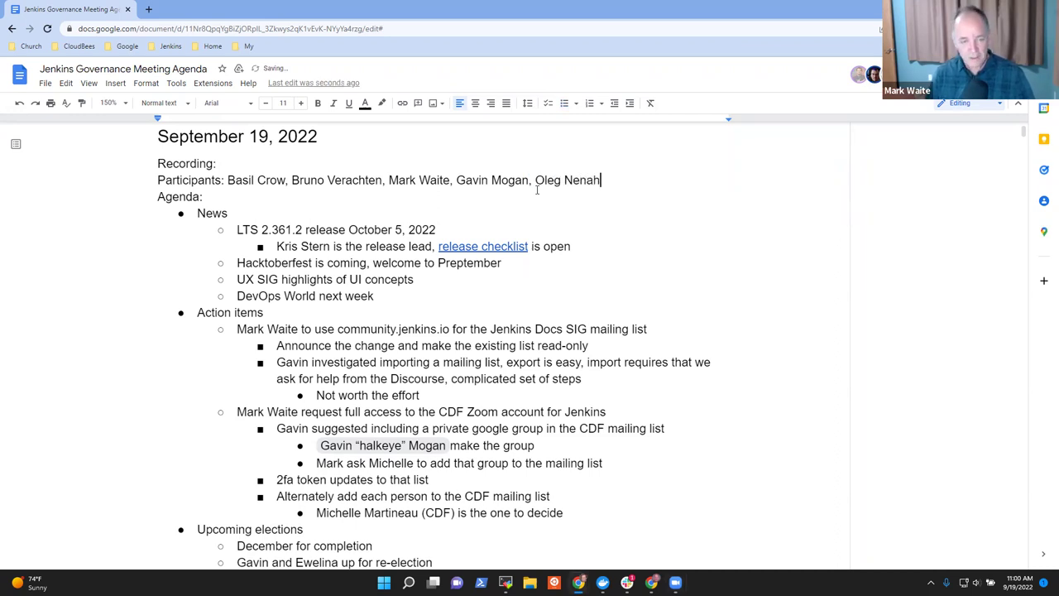
pyautogui.press('BackSpace')
pyautogui.press('BackSpace')
pyautogui.write('xhges')
pyautogui.press('Down')
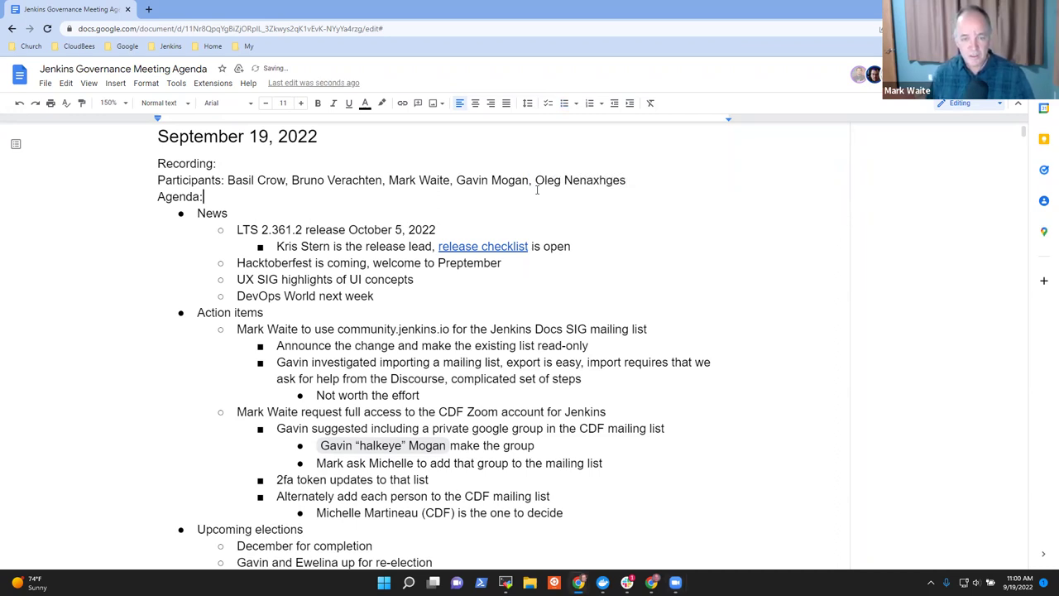
pyautogui.press('Up')
pyautogui.hotkey('ctrl', 'shift', 'Left')
pyautogui.write('Nenashev')
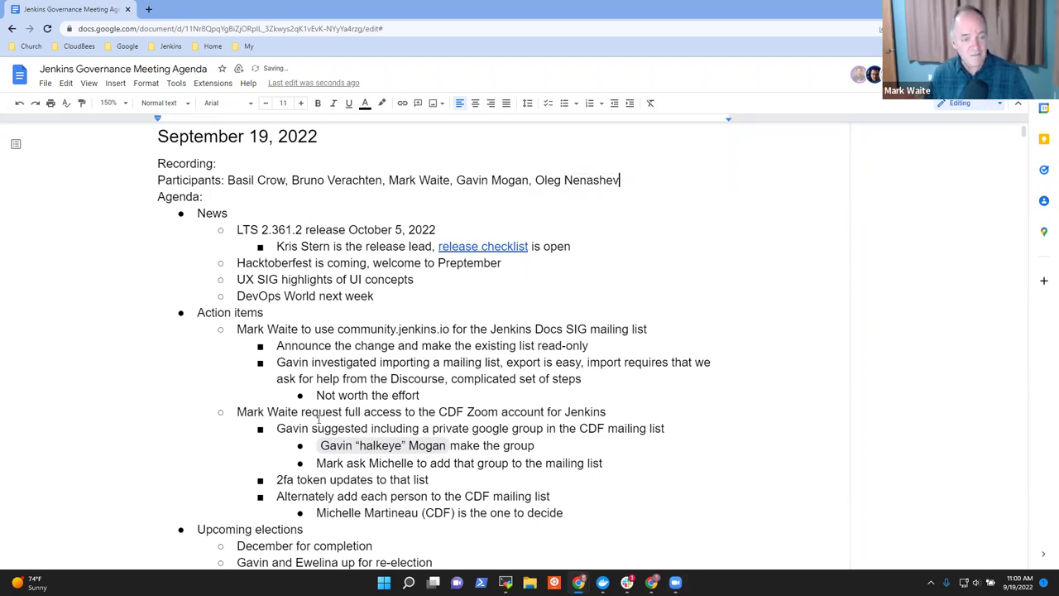
# Review the September 19, 2022 agenda from the action items through the forums and community topics, and return to its beginning.
pyautogui.click(260, 317)
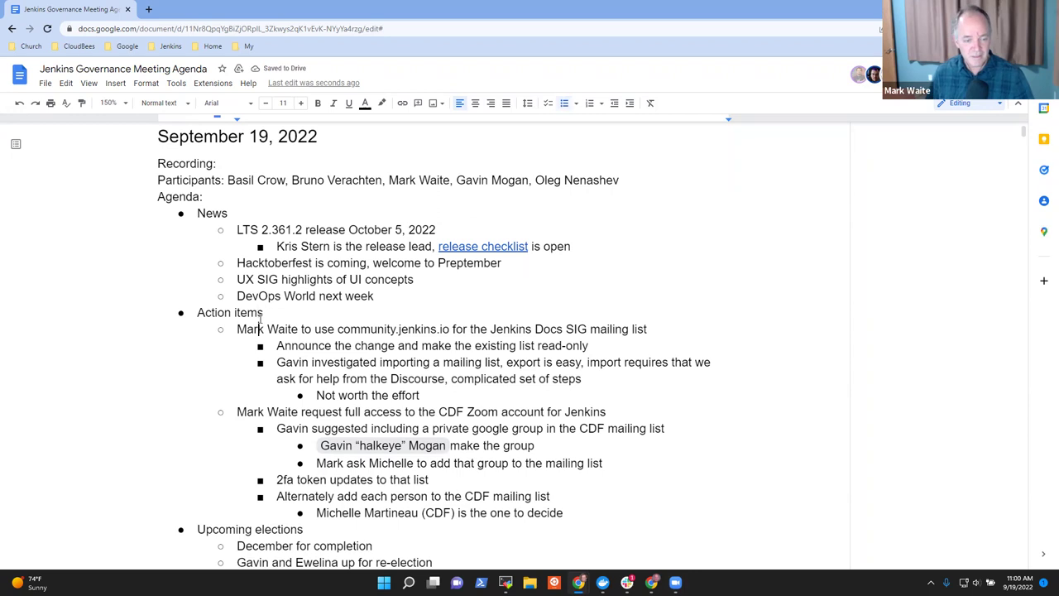
pyautogui.press('Down')
pyautogui.press('Down')
pyautogui.press('Down')
pyautogui.press('Down')
pyautogui.press('Down')
pyautogui.press('Down')
pyautogui.press('Down')
pyautogui.press('Down')
pyautogui.press('Down')
pyautogui.press('Down')
pyautogui.press('Down')
pyautogui.press('Down')
pyautogui.press('Down')
pyautogui.press('Down')
pyautogui.press('Down')
pyautogui.press('Down')
pyautogui.press('Down')
pyautogui.press('Down')
pyautogui.press('Down')
pyautogui.press('Down')
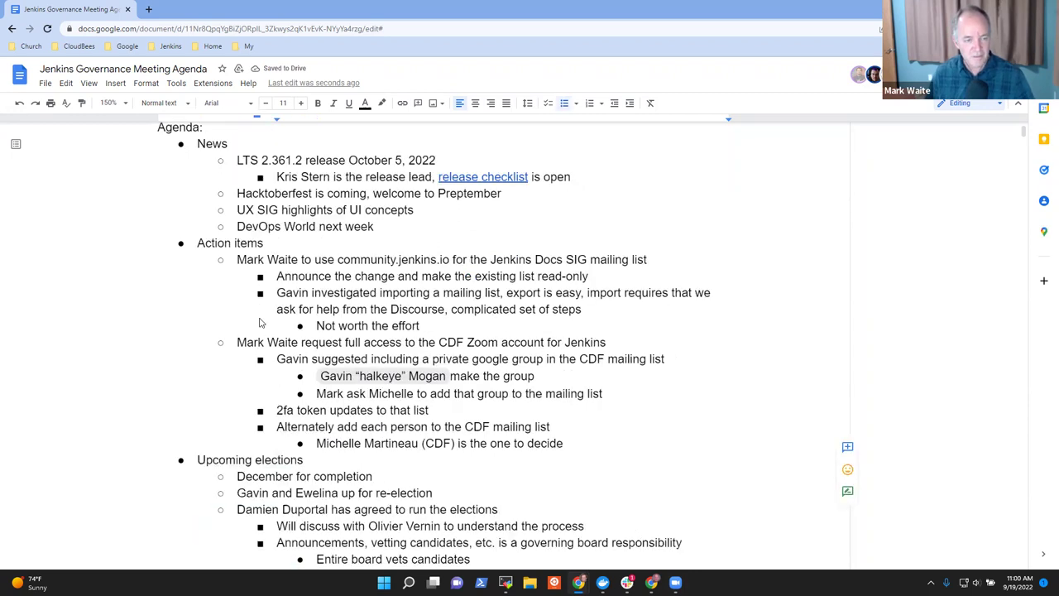
pyautogui.scroll(3, 246, 365)
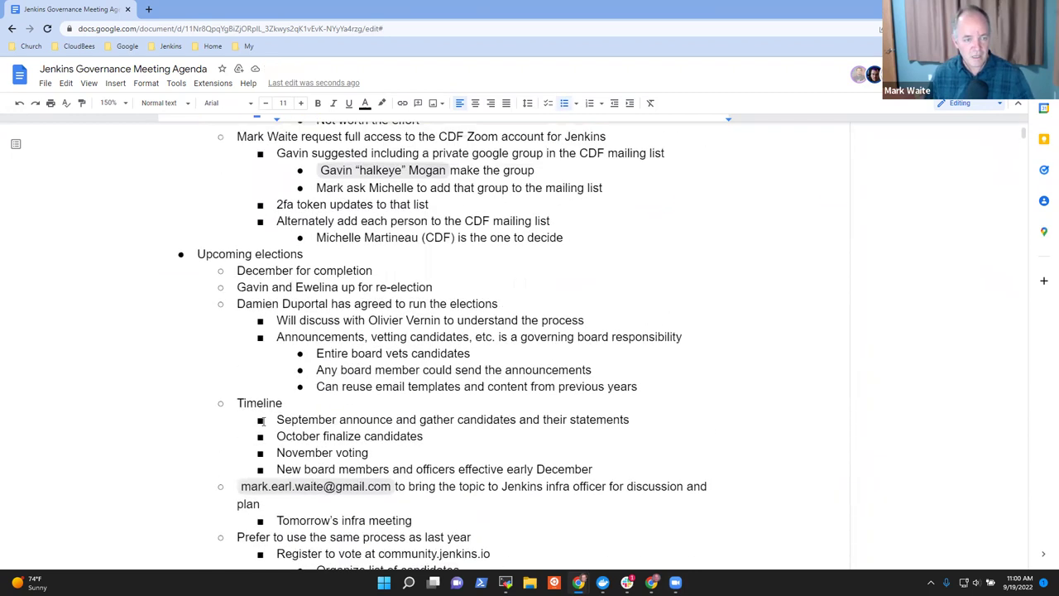
pyautogui.scroll(-2, 262, 438)
pyautogui.scroll(-5, 262, 454)
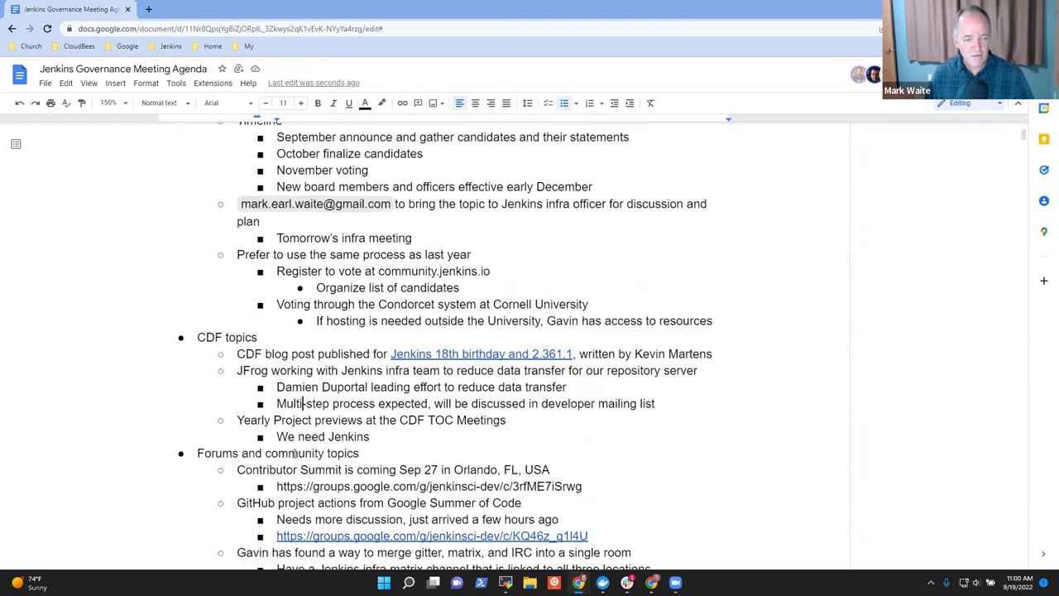
pyautogui.tripleClick(295, 452)
pyautogui.click(295, 451)
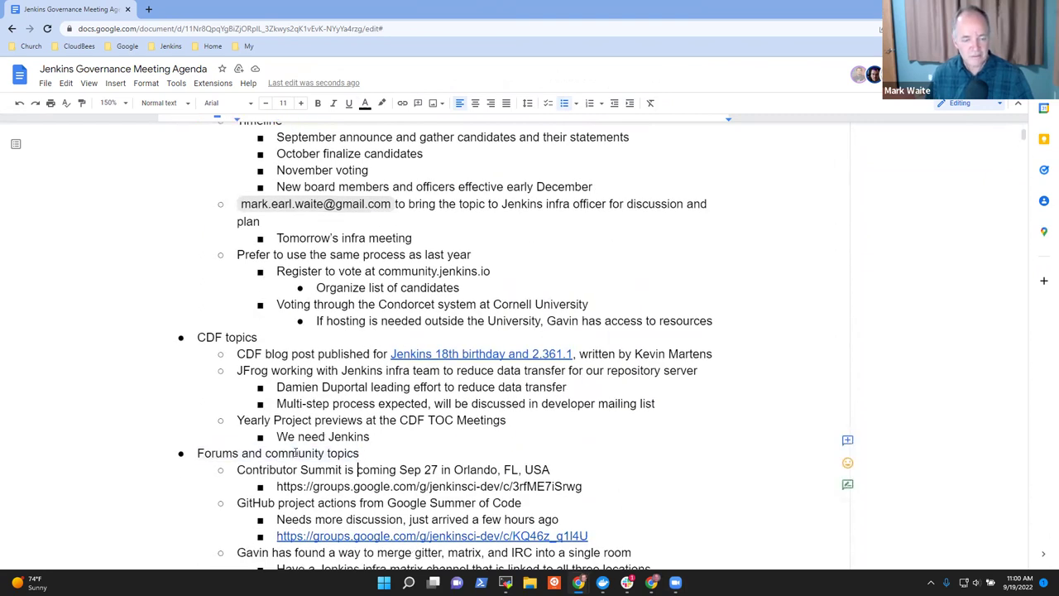
pyautogui.hotkey('ctrl', 'End')
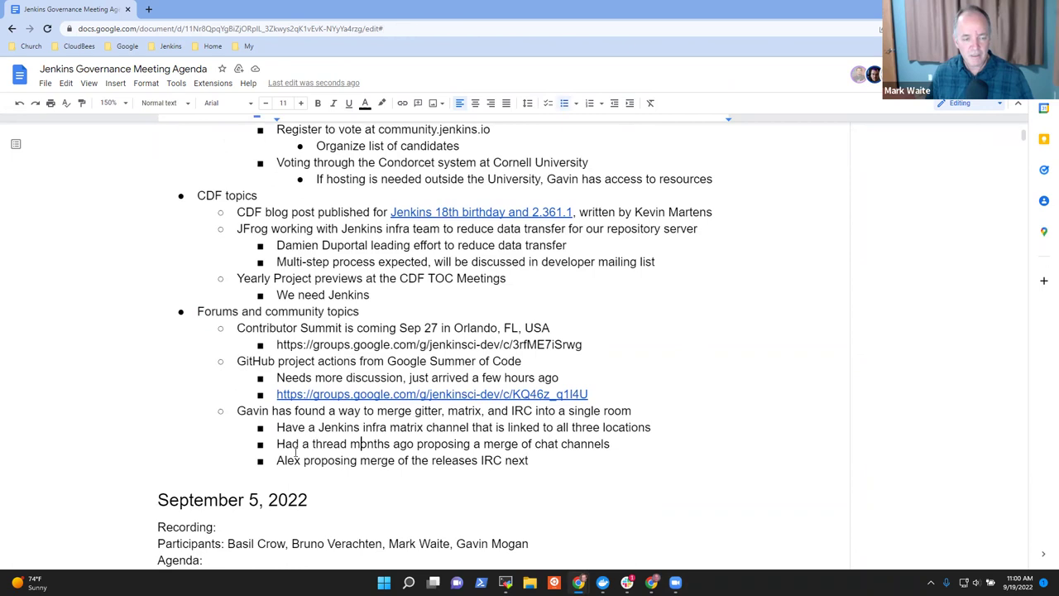
pyautogui.scroll(3, 296, 452)
pyautogui.scroll(5, 295, 452)
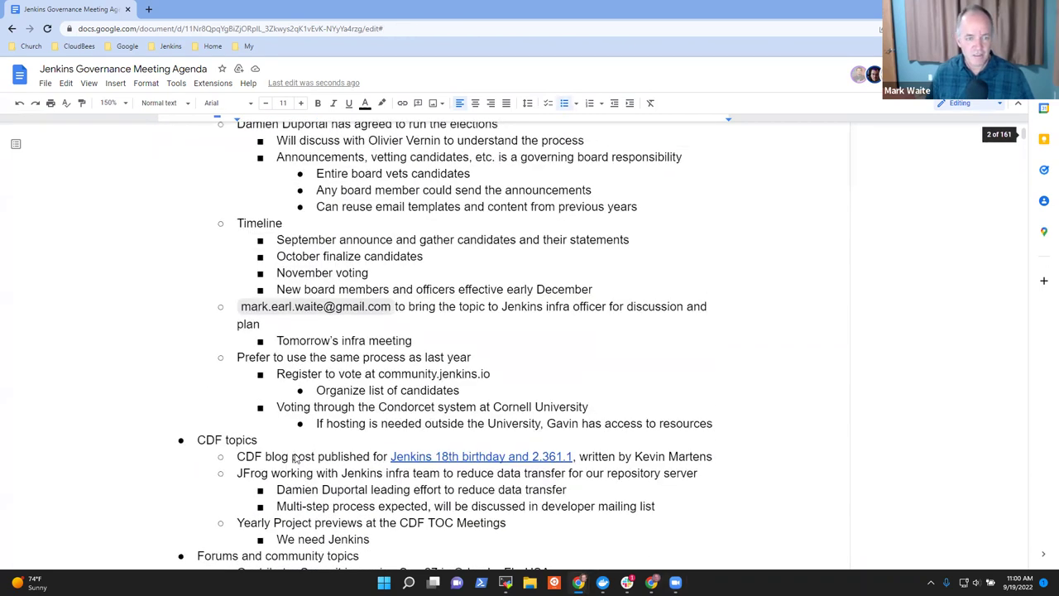
pyautogui.scroll(5, 296, 452)
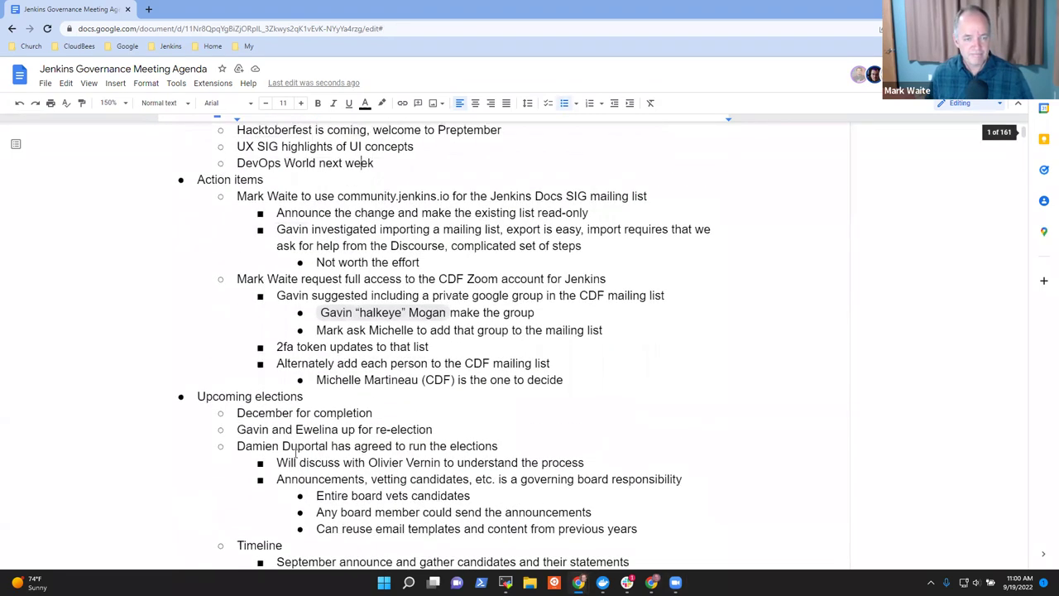
pyautogui.press('Up')
pyautogui.press('Up')
pyautogui.press('Up')
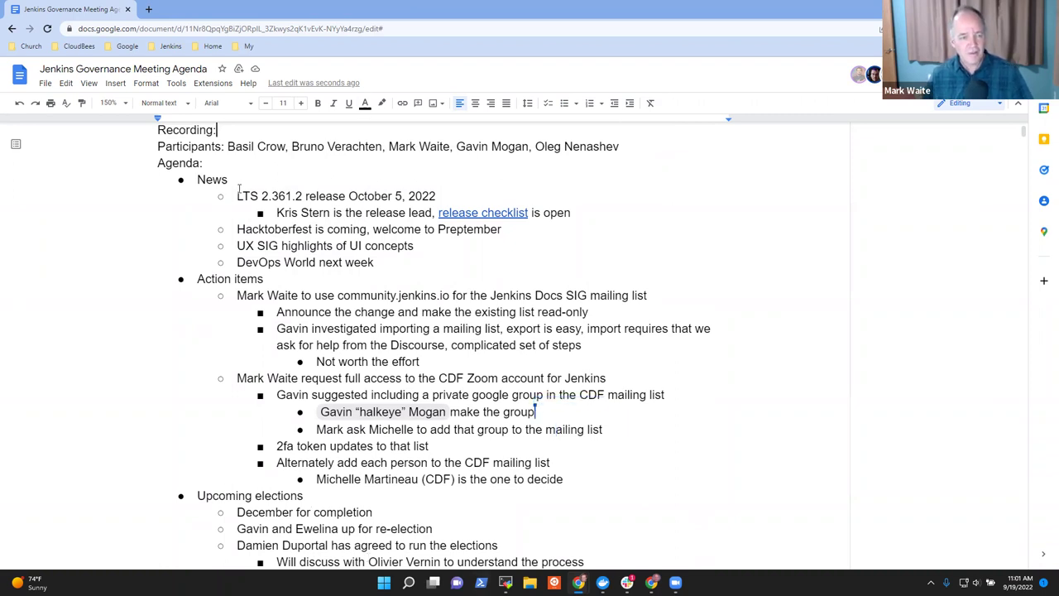
# Append ", backporting pull request" to the release checklist note under the LTS 2.361.2 news item.
pyautogui.click(330, 196)
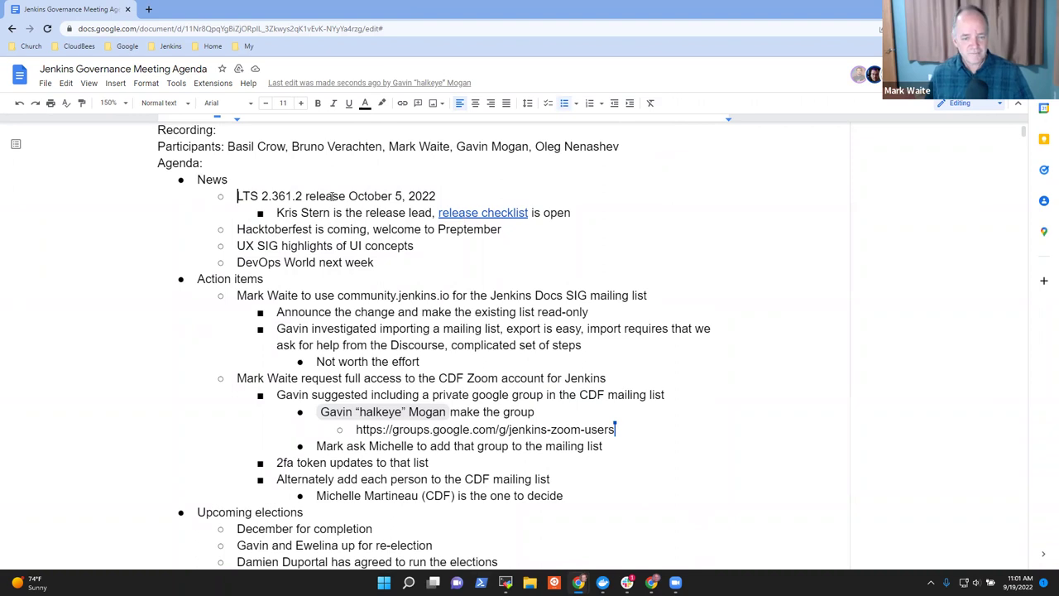
pyautogui.tripleClick(334, 196)
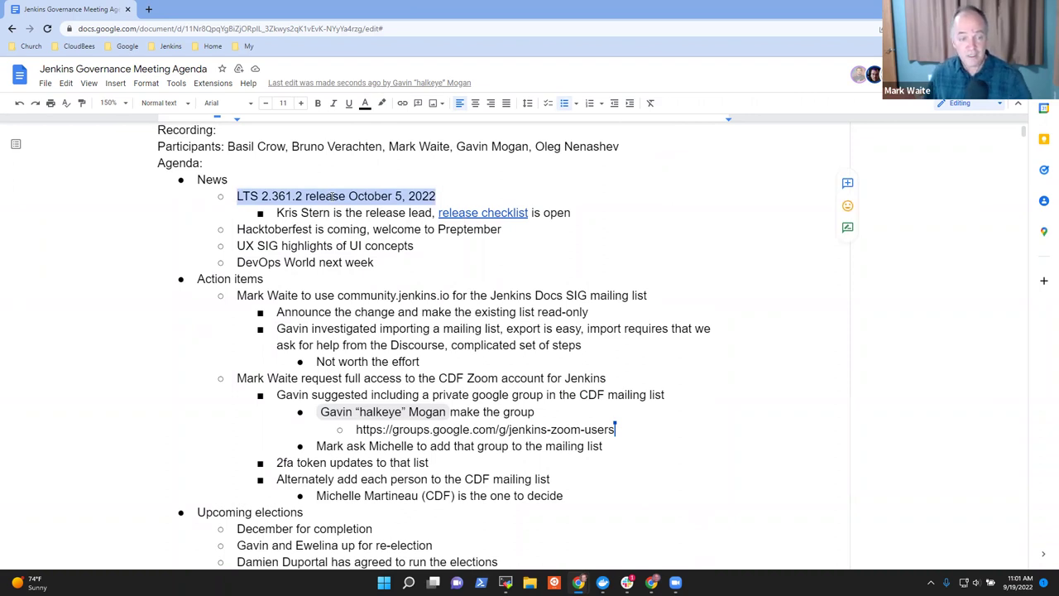
pyautogui.press('Down')
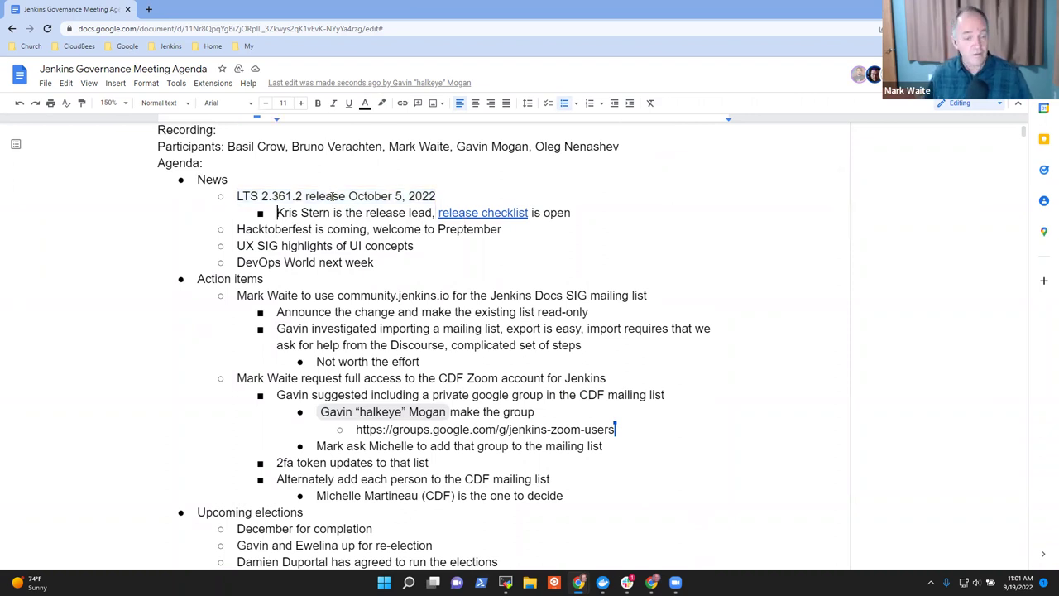
pyautogui.hotkey('shift', 'End')
pyautogui.press('End')
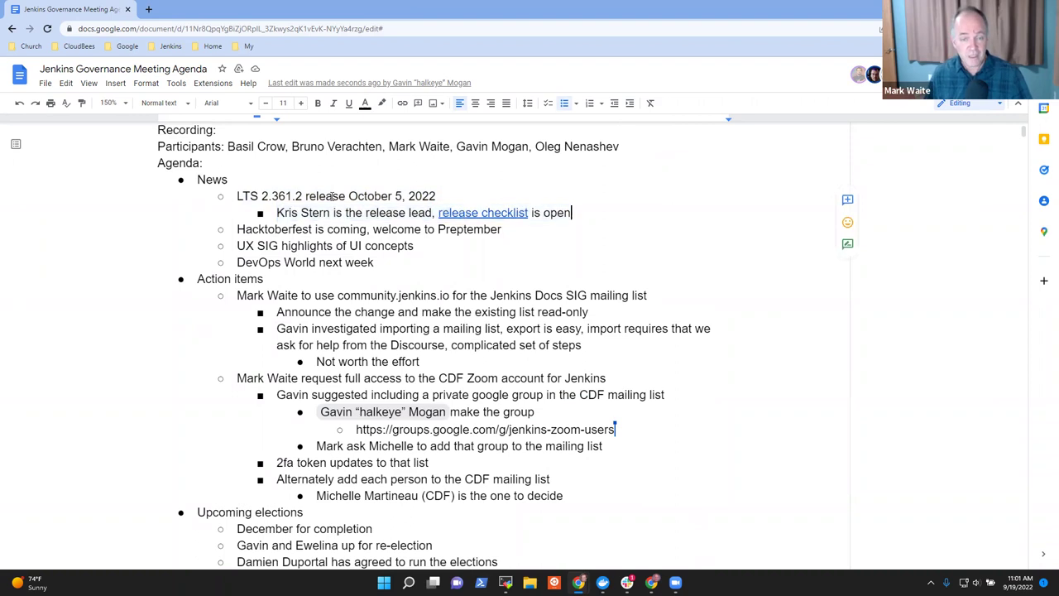
pyautogui.write(', ')
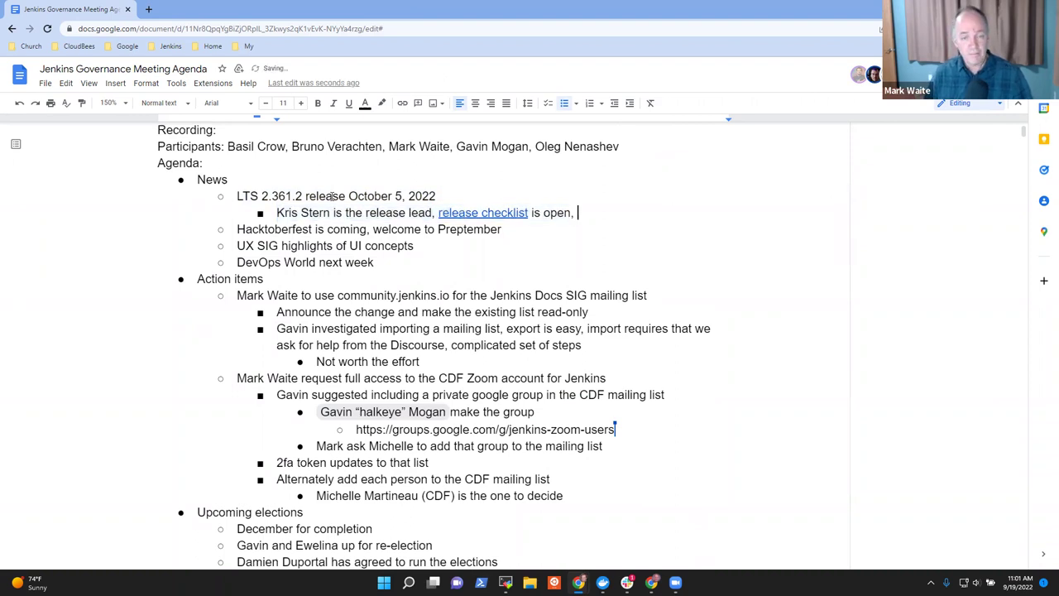
pyautogui.write('backporting op')
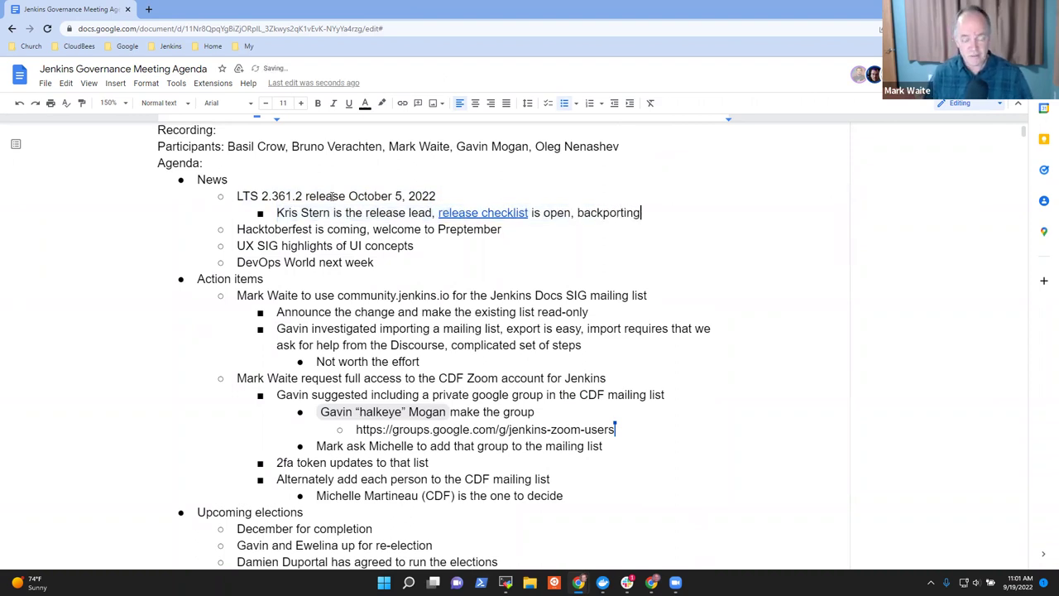
pyautogui.press('BackSpace')
pyautogui.press('BackSpace')
pyautogui.write('pull request')
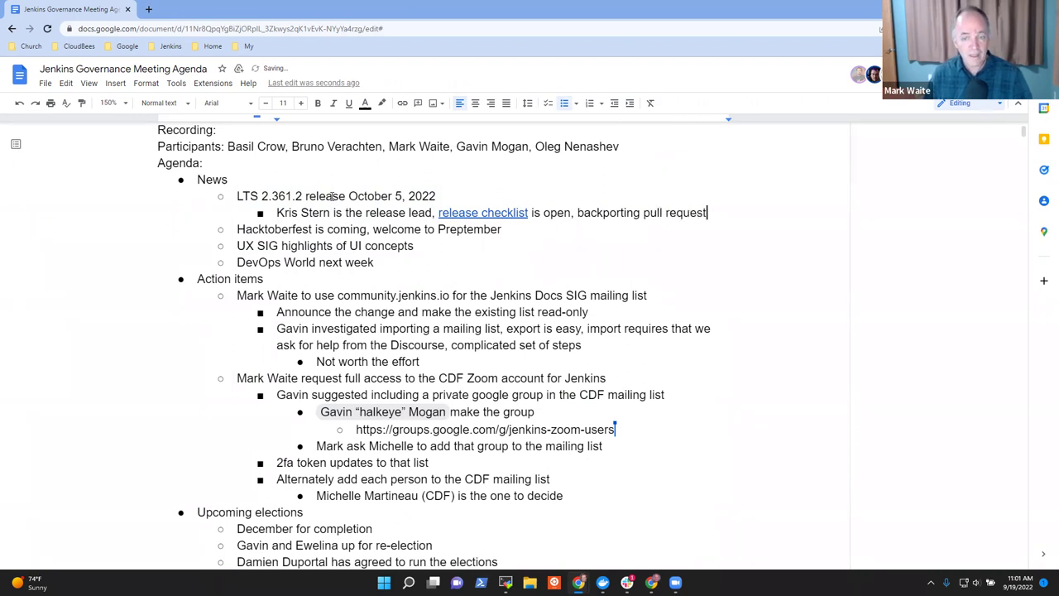
# Continue the release checklist note with ", changelog pull request submitted".
pyautogui.write(', changelog ')
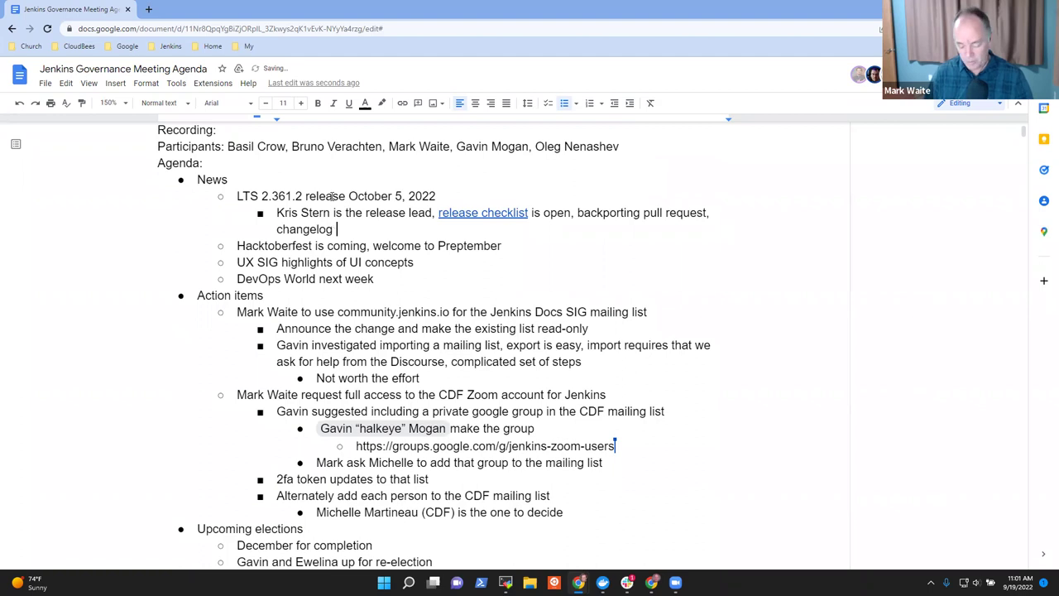
pyautogui.write('pre')
pyautogui.press('BackSpace')
pyautogui.press('BackSpace')
pyautogui.press('BackSpace')
pyautogui.write('p')
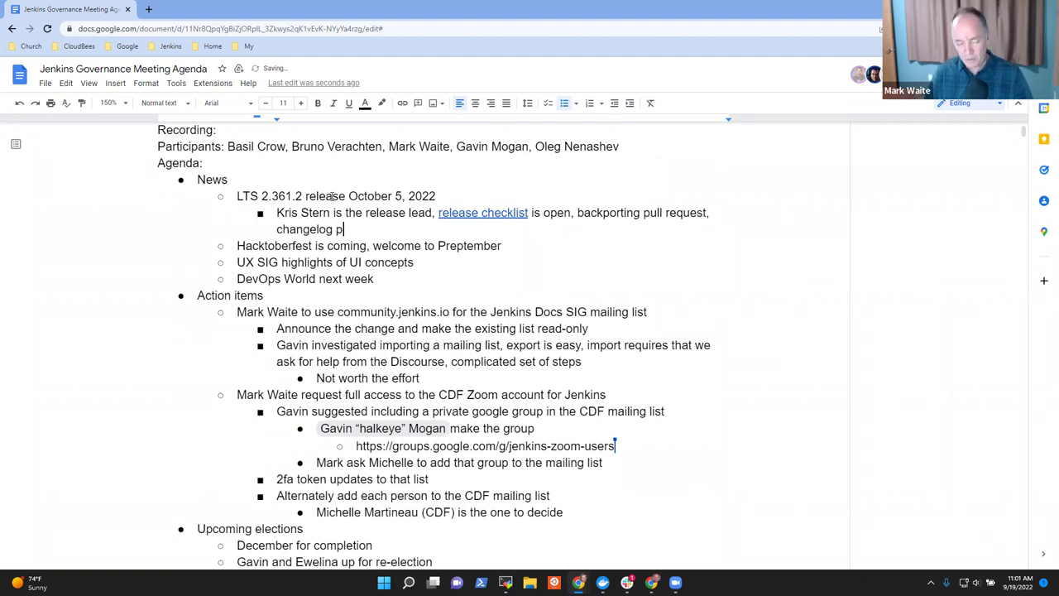
pyautogui.write('ull request su')
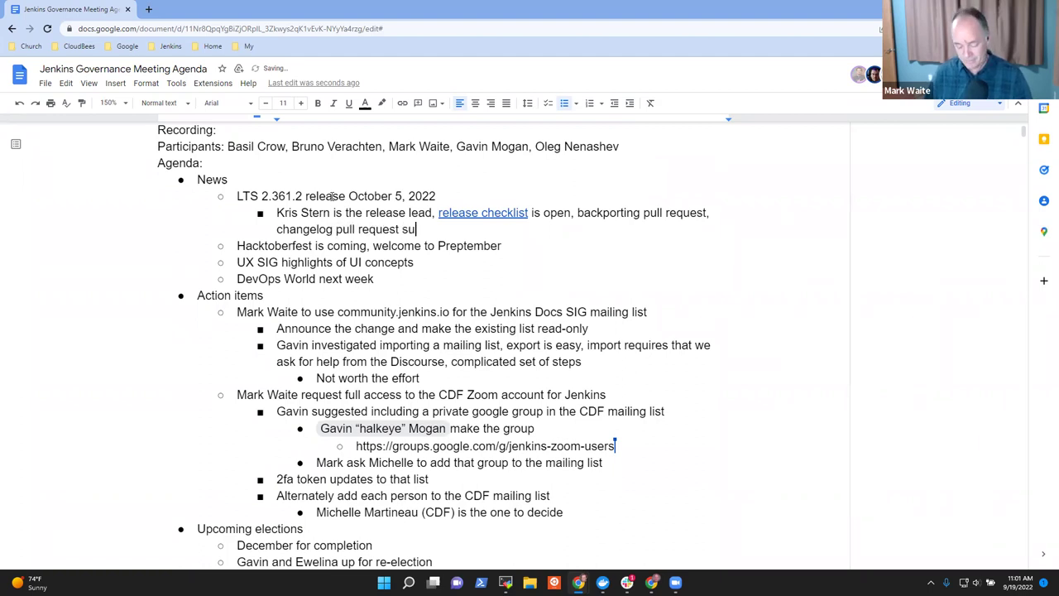
pyautogui.write('bmitted')
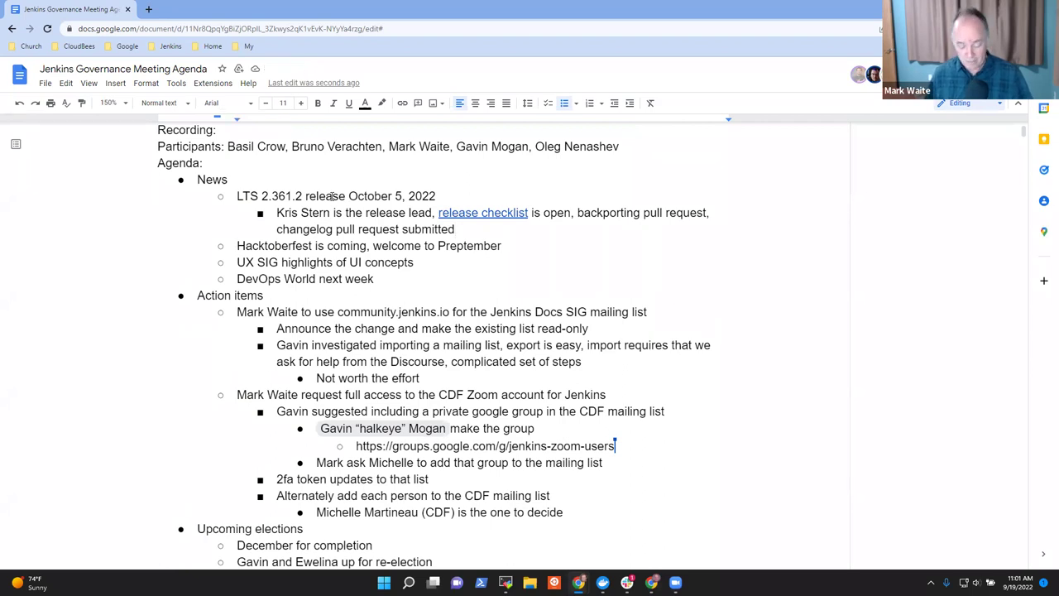
# Highlight the Hacktoberfest, UX SIG and DevOps World news items one after another for discussion.
pyautogui.tripleClick(368, 246)
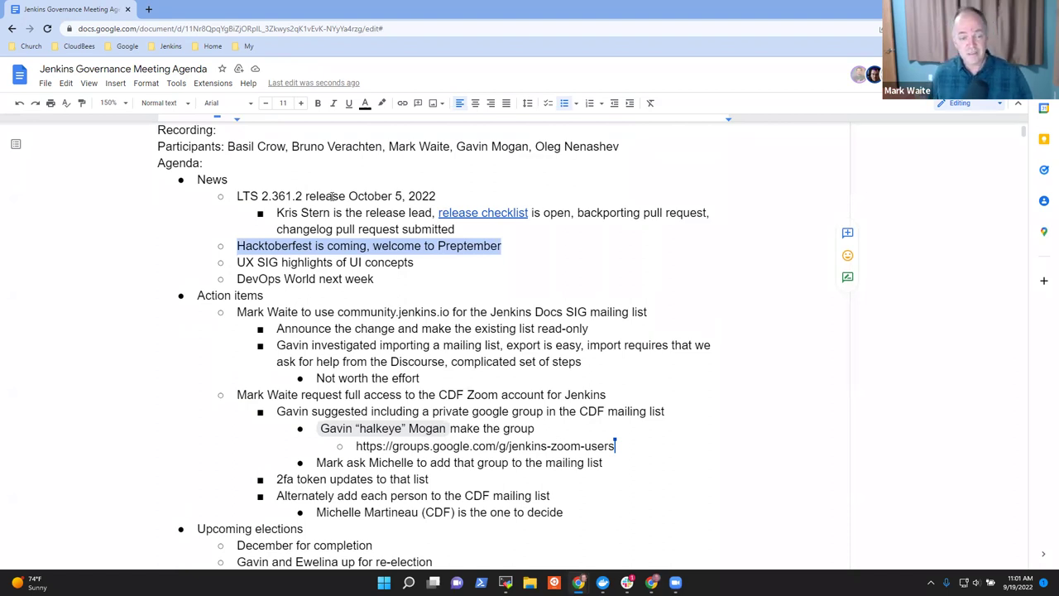
pyautogui.press('Down')
pyautogui.hotkey('shift', 'End')
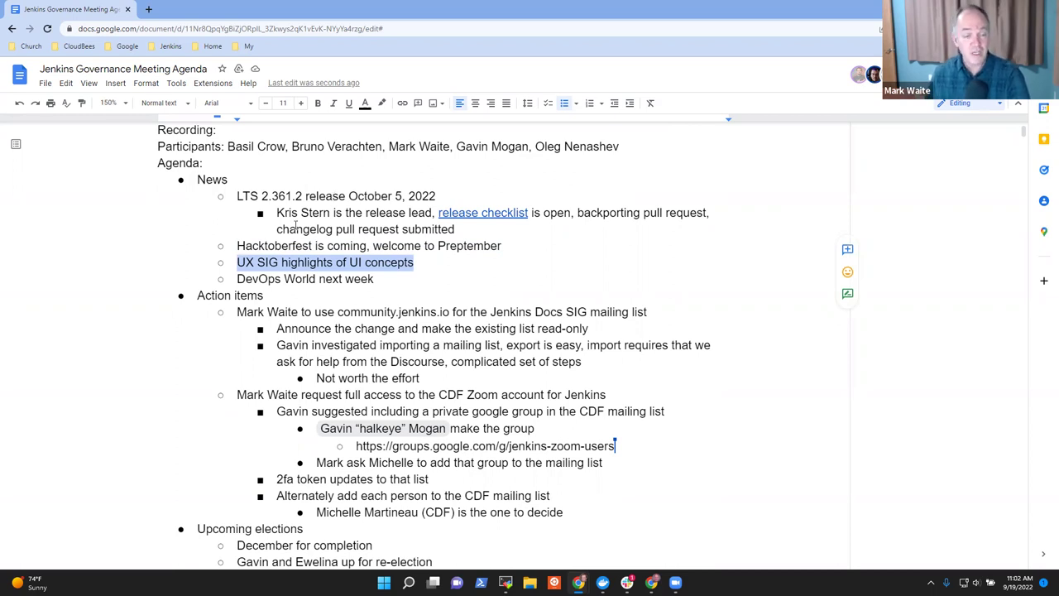
pyautogui.click(359, 262)
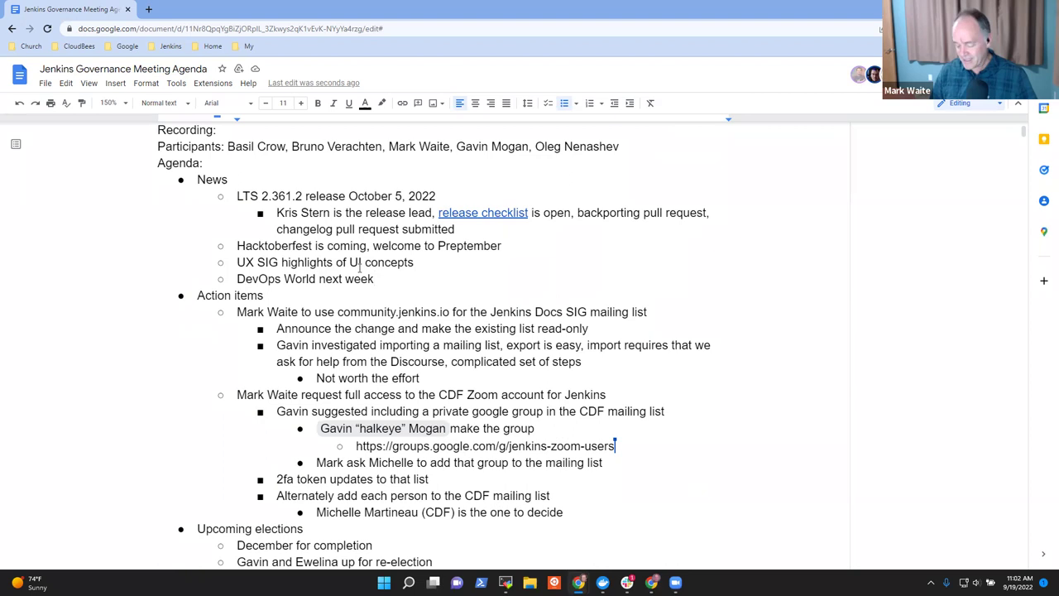
pyautogui.hotkey('shift', 'End')
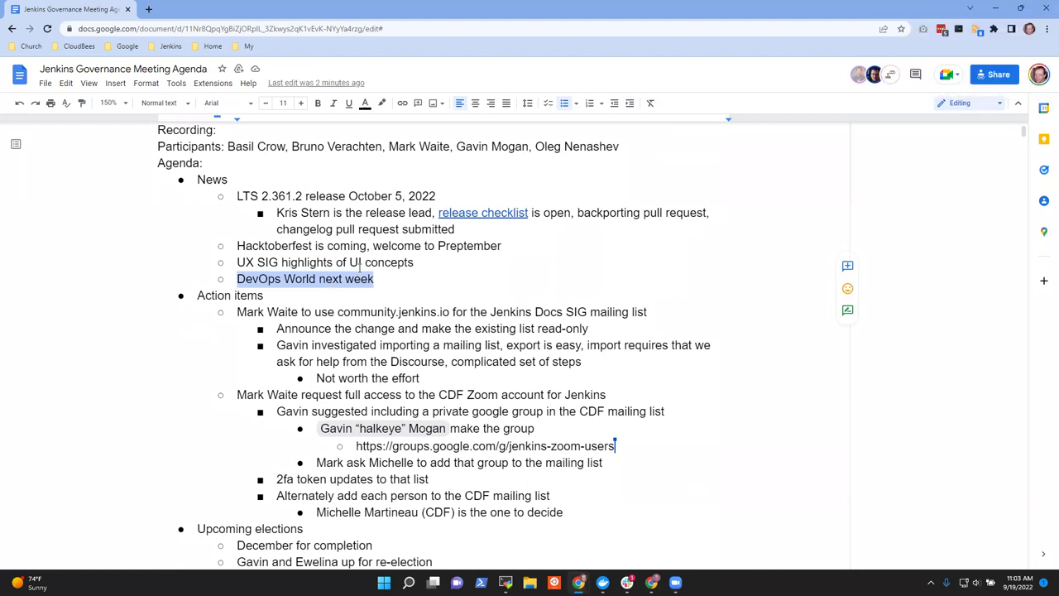
# Add the news item "CDF mini-summit at Open Source Summit" below DevOps World and start another bullet after it.
pyautogui.press('Right')
pyautogui.press('Return')
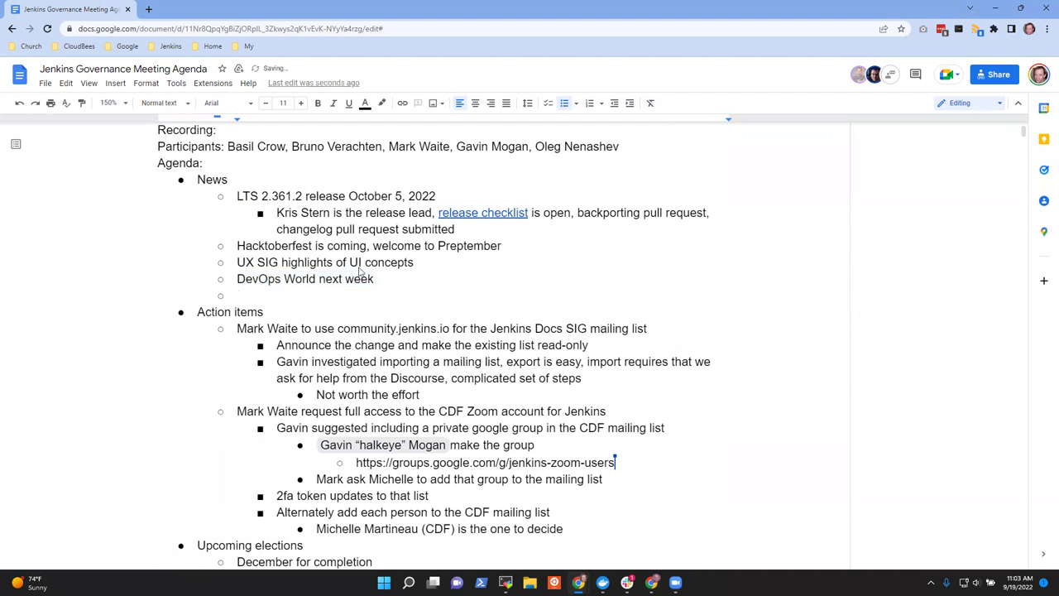
pyautogui.write('CDF mini0')
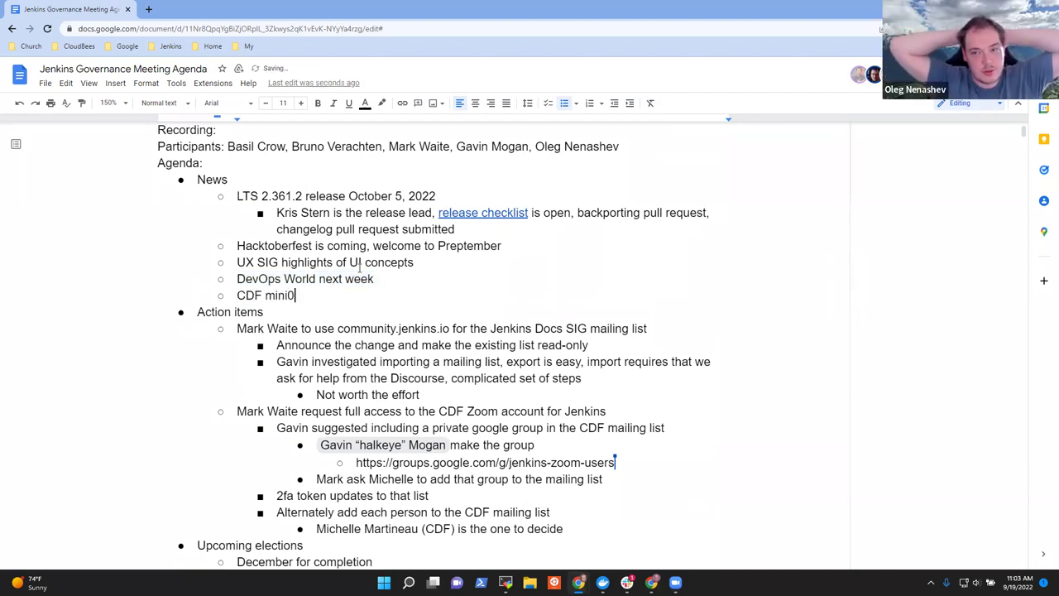
pyautogui.press('BackSpace')
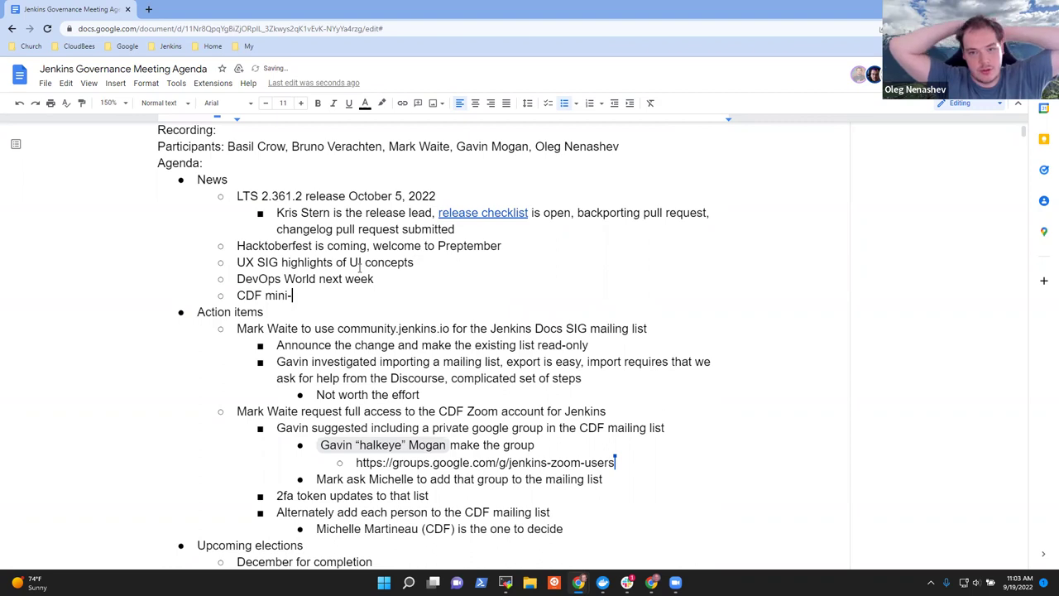
pyautogui.write('-sm')
pyautogui.press('BackSpace')
pyautogui.press('BackSpace')
pyautogui.write('summit at ')
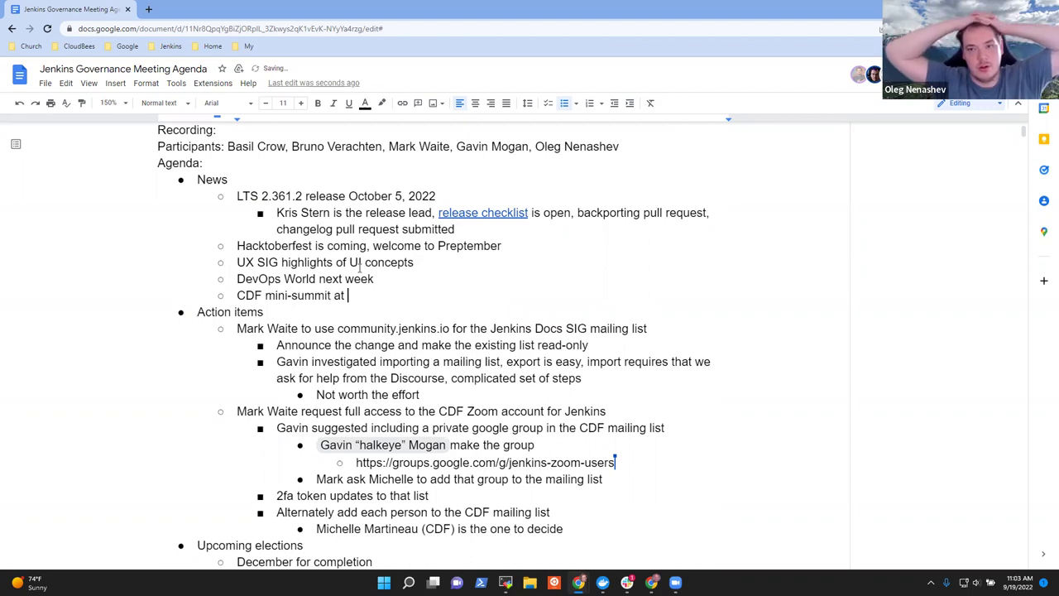
pyautogui.write('Open Sour')
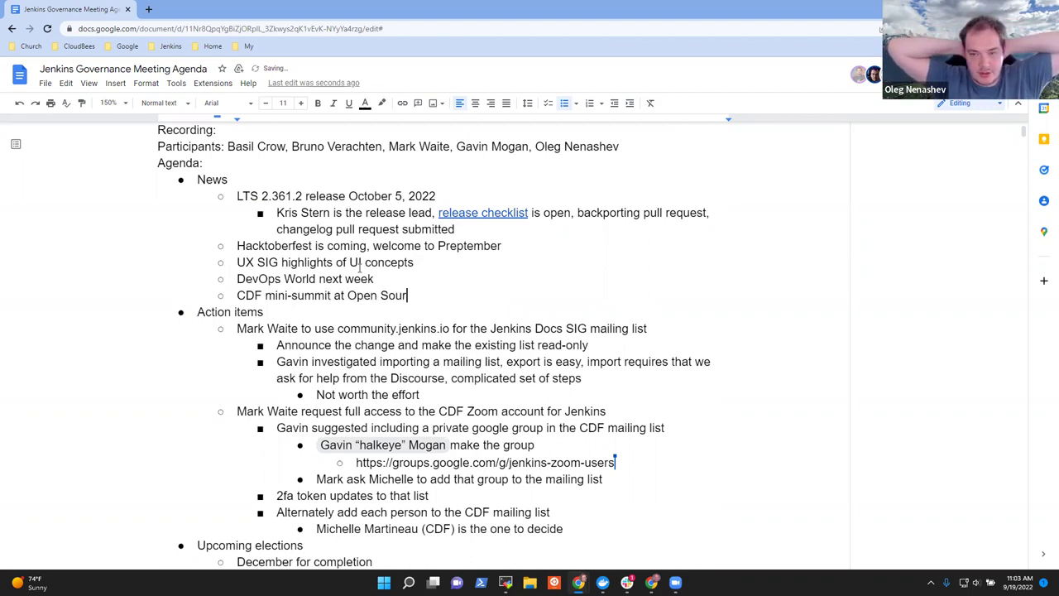
pyautogui.write('e Su')
pyautogui.press('BackSpace')
pyautogui.press('BackSpace')
pyautogui.press('BackSpace')
pyautogui.press('BackSpace')
pyautogui.write('ce C')
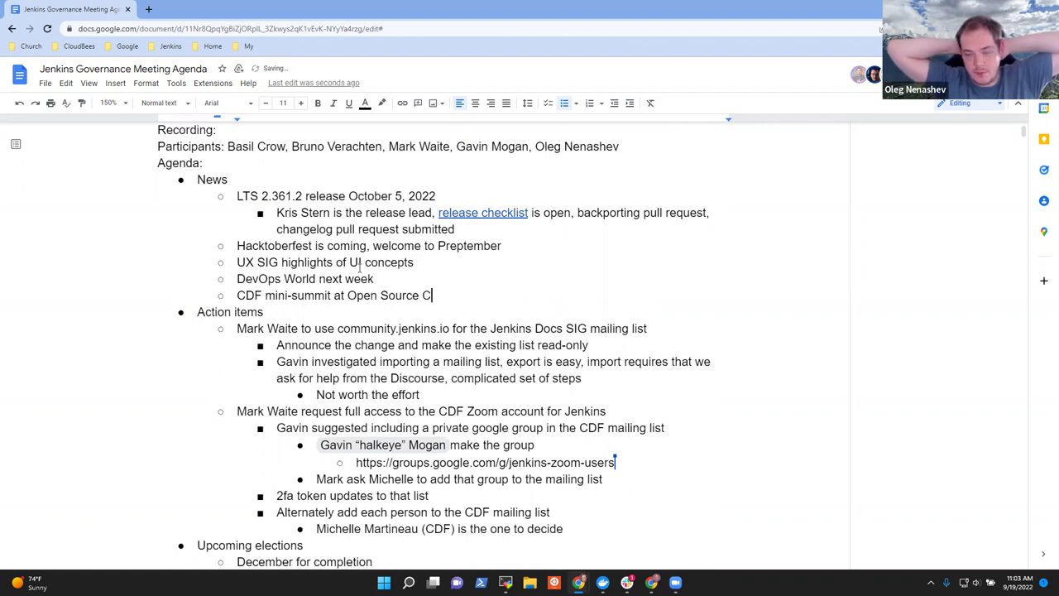
pyautogui.press('BackSpace')
pyautogui.write('Summit')
pyautogui.press('Return')
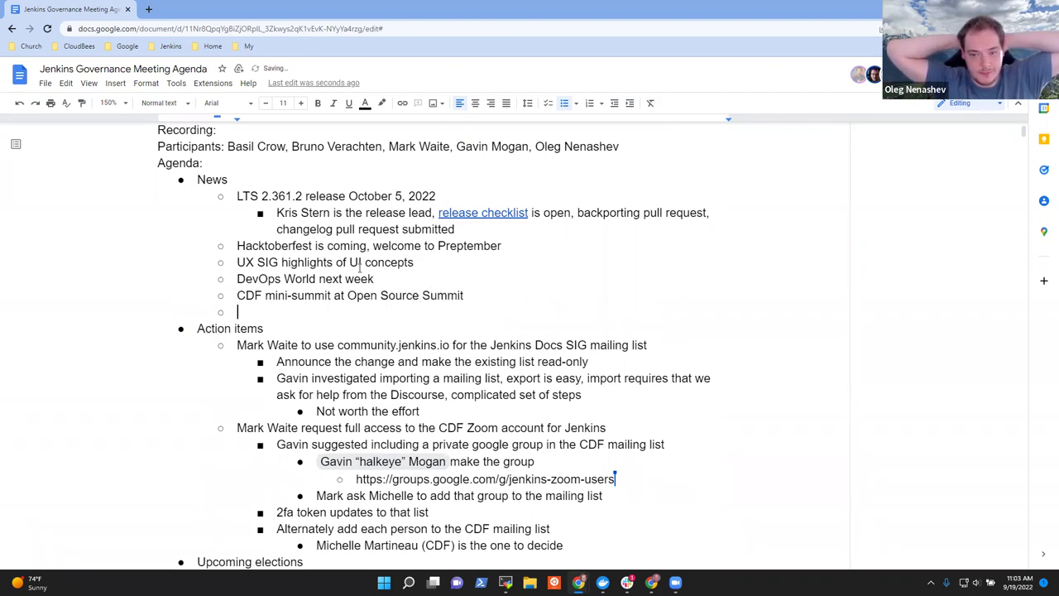
# Add the sub-bullet "Pipeline libraries and other Jenkins at scale" under the CDF mini-summit news item.
pyautogui.press('Tab')
pyautogui.write('Pip')
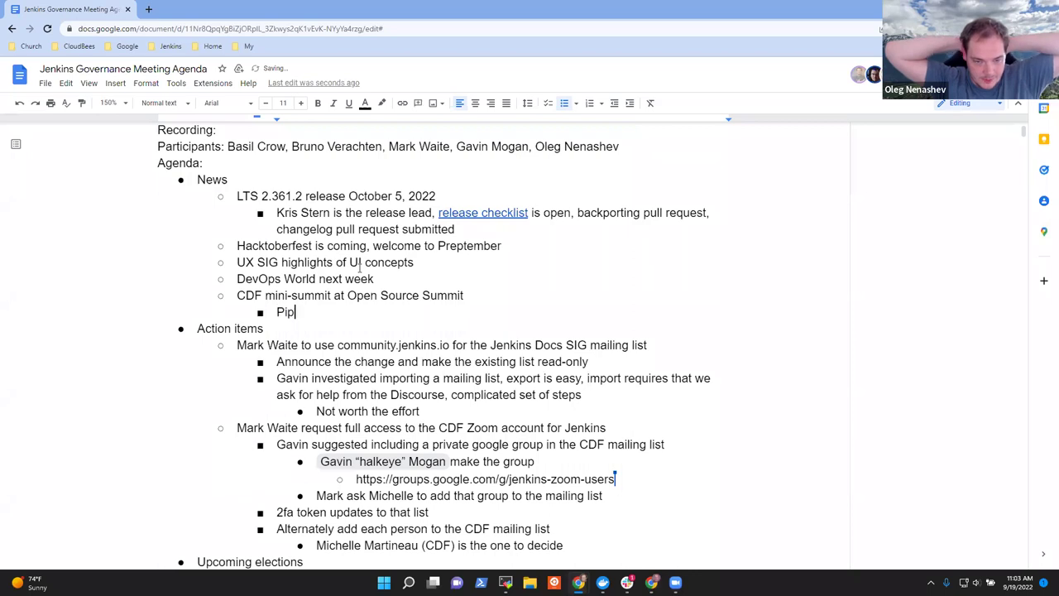
pyautogui.write('eline libraries an')
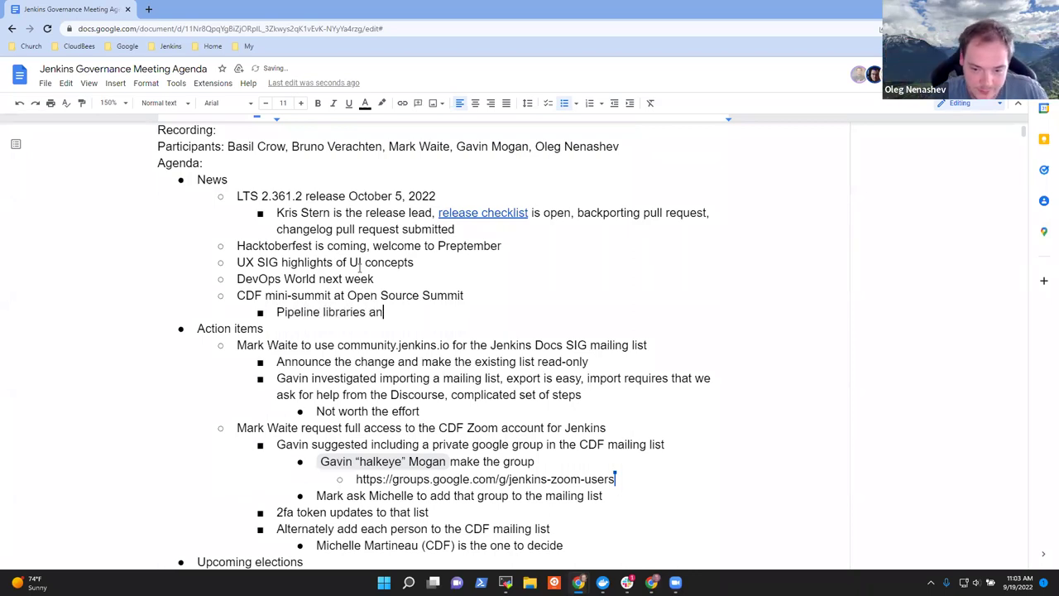
pyautogui.write('d other Jenkins at')
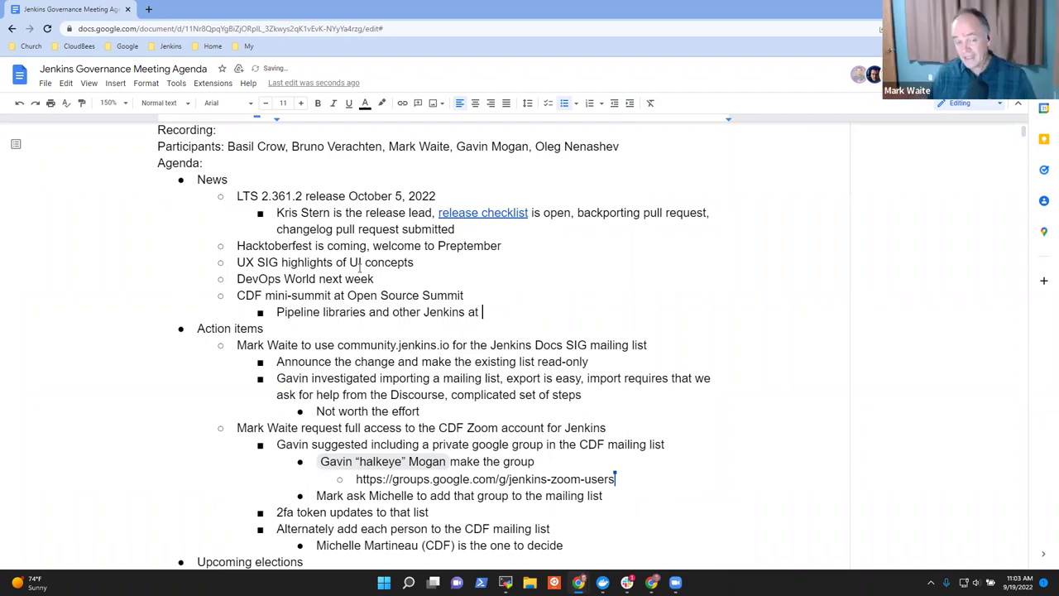
pyautogui.press('Up')
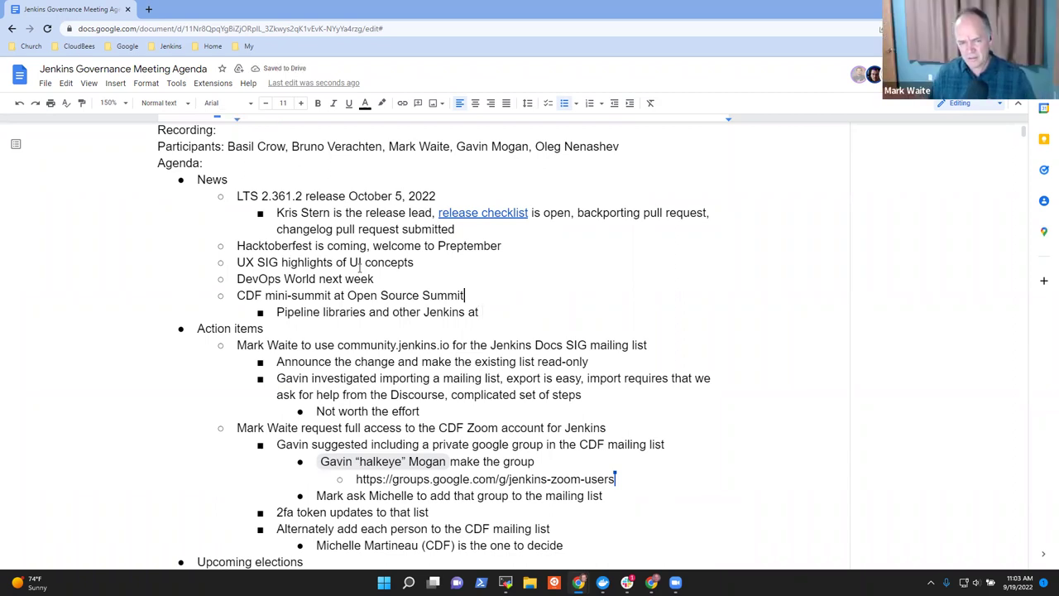
pyautogui.press('Down')
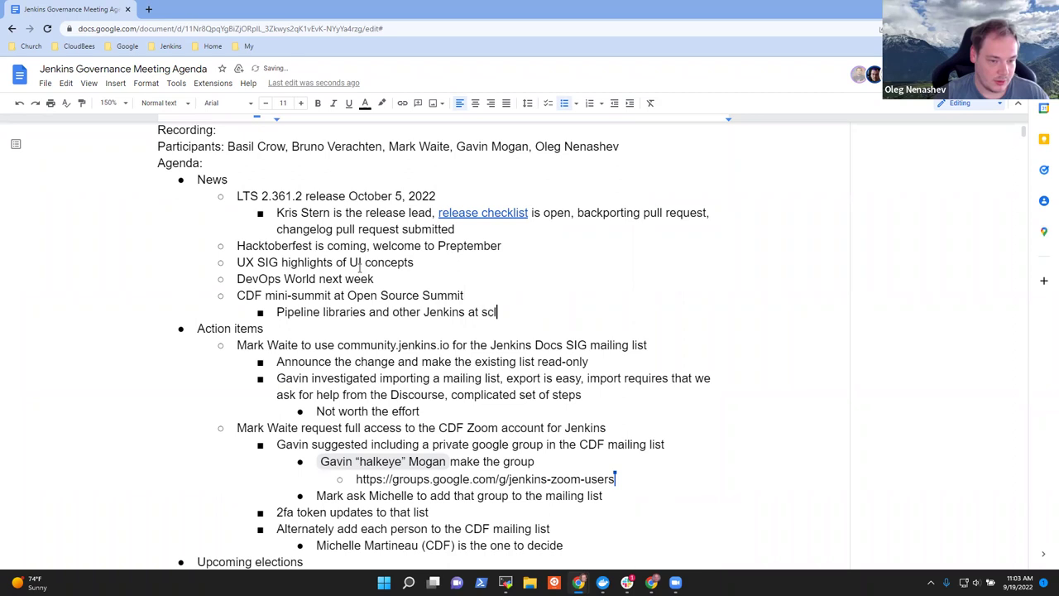
pyautogui.press('BackSpace')
pyautogui.write('ale')
# Add another sub-bullet reading "Recording" below the Jenkins at scale note.
pyautogui.press('Return')
pyautogui.write('R')
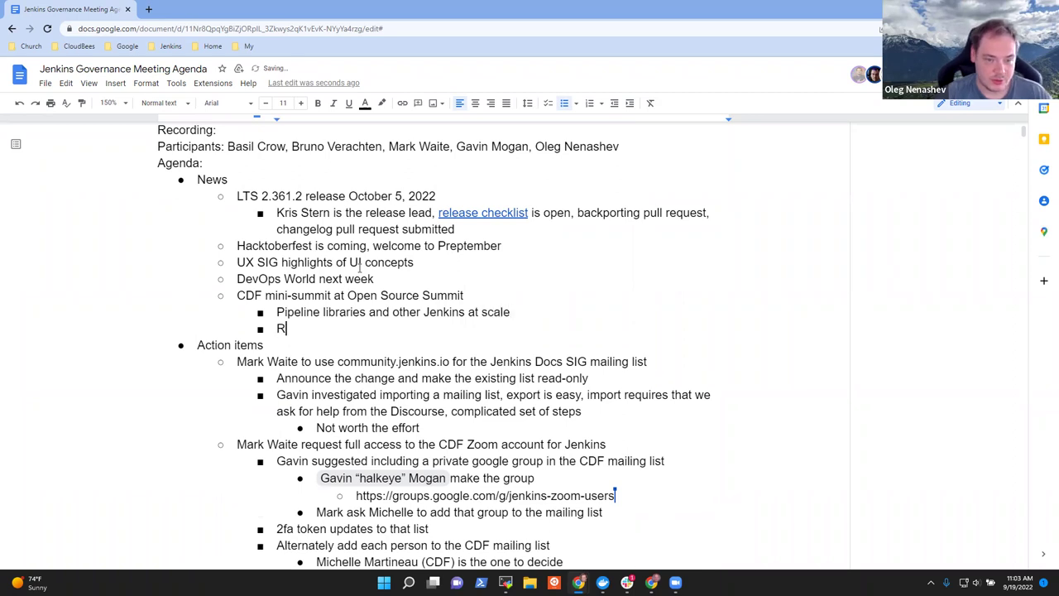
pyautogui.write('ecording')
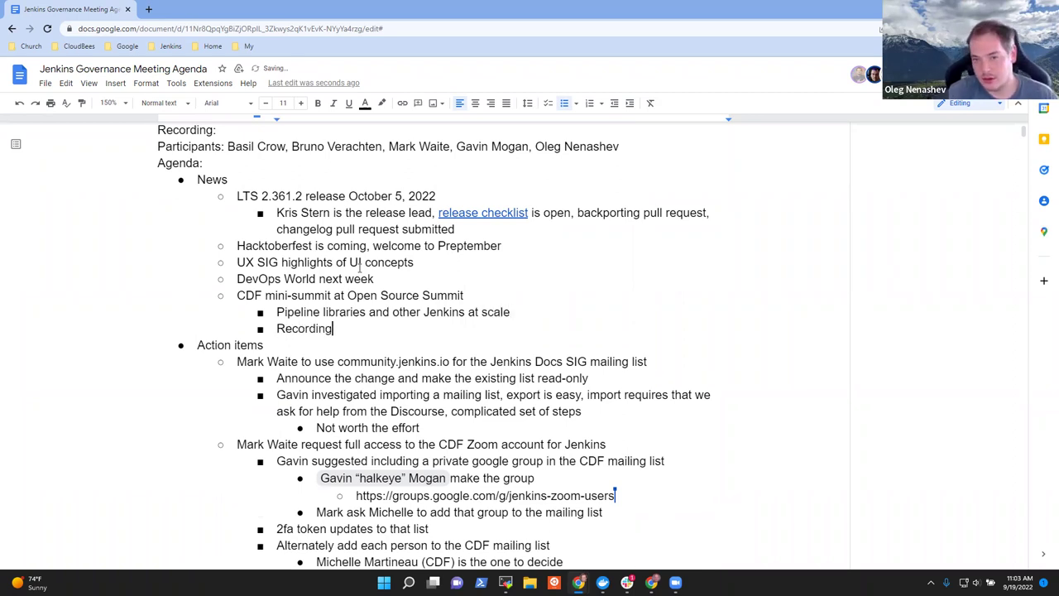
# Extend the CDF mini-summit news item with "in Dublin" after "Open Source Summit".
pyautogui.press('Up')
pyautogui.press('Up')
pyautogui.press('End')
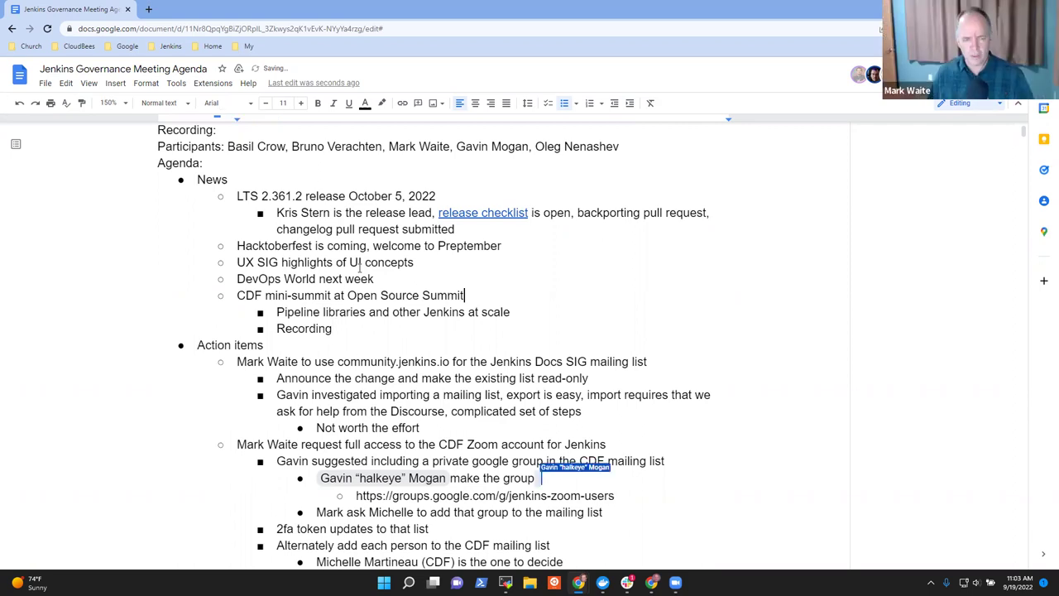
pyautogui.write('in BDu')
pyautogui.press('BackSpace')
pyautogui.press('BackSpace')
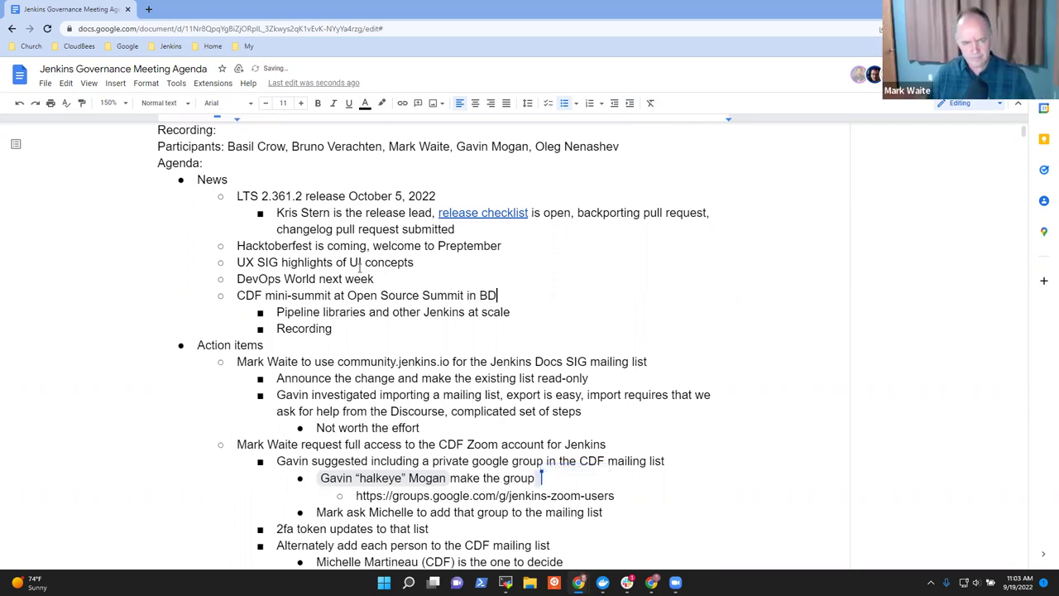
pyautogui.press('BackSpace')
pyautogui.write('Dubline')
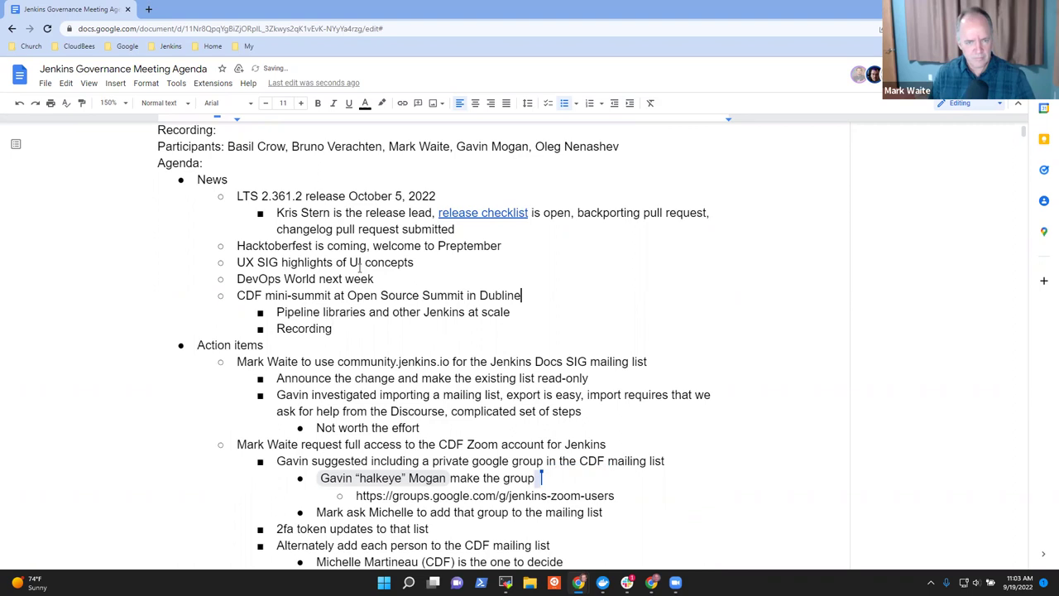
# Insert the sub-bullet "Presentation by Fidelity" above the Pipeline libraries note.
pyautogui.press('Down')
pyautogui.press('Down')
pyautogui.press('Up')
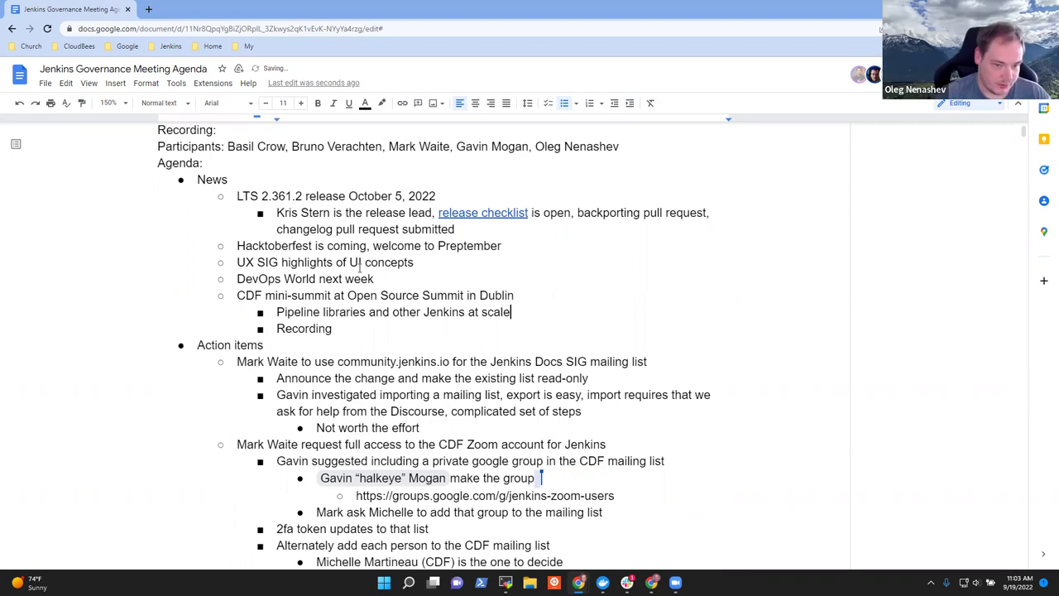
pyautogui.press('Return')
pyautogui.write('Pre')
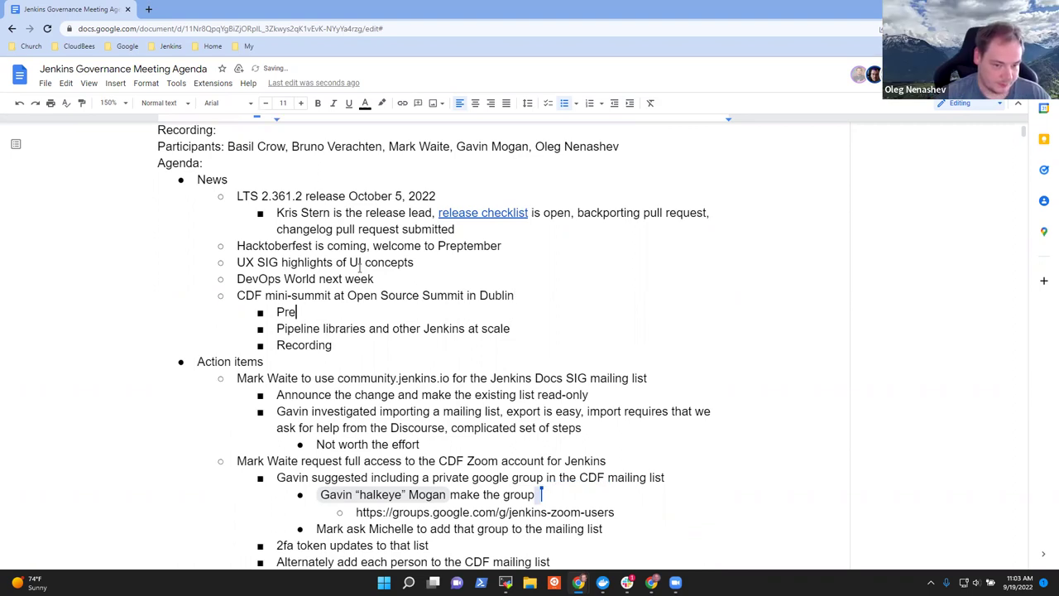
pyautogui.write('sentation by D')
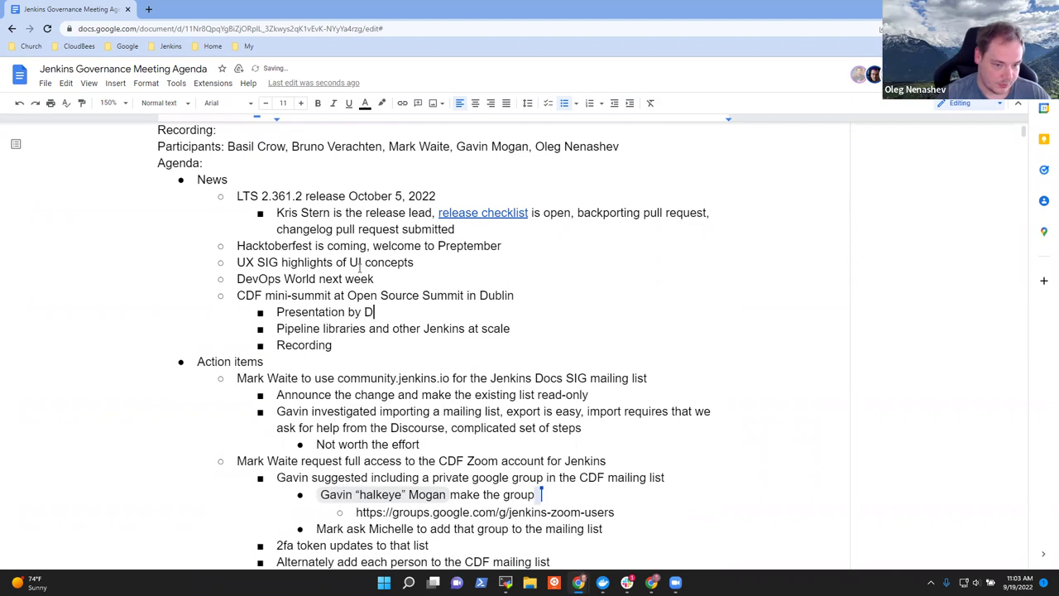
pyautogui.press('BackSpace')
pyautogui.write('Fidelity')
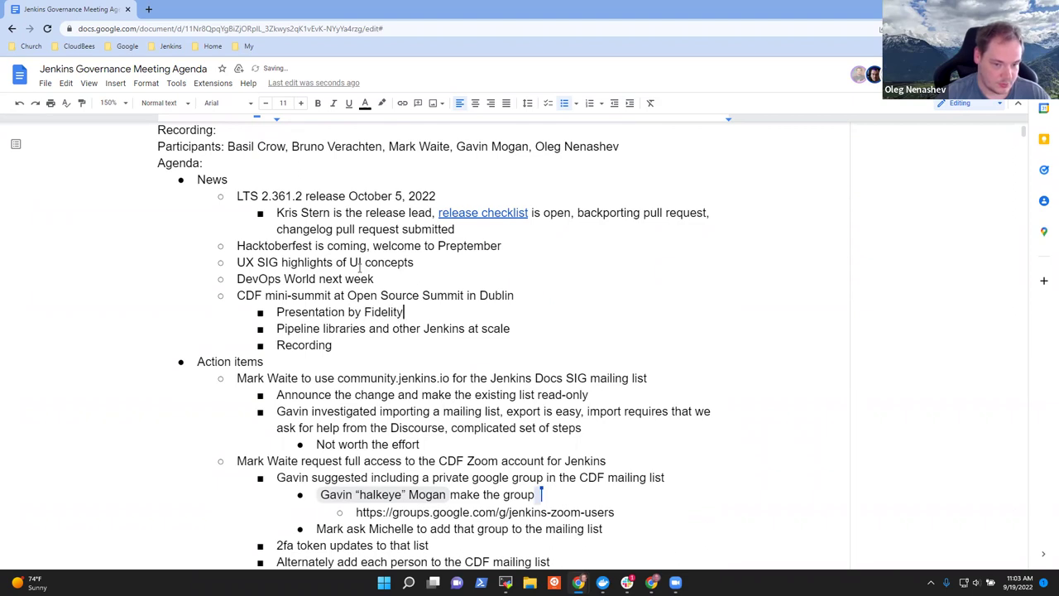
# Complete the Recording sub-bullet so it reads "Recording should be available".
pyautogui.press('Down')
pyautogui.press('Down')
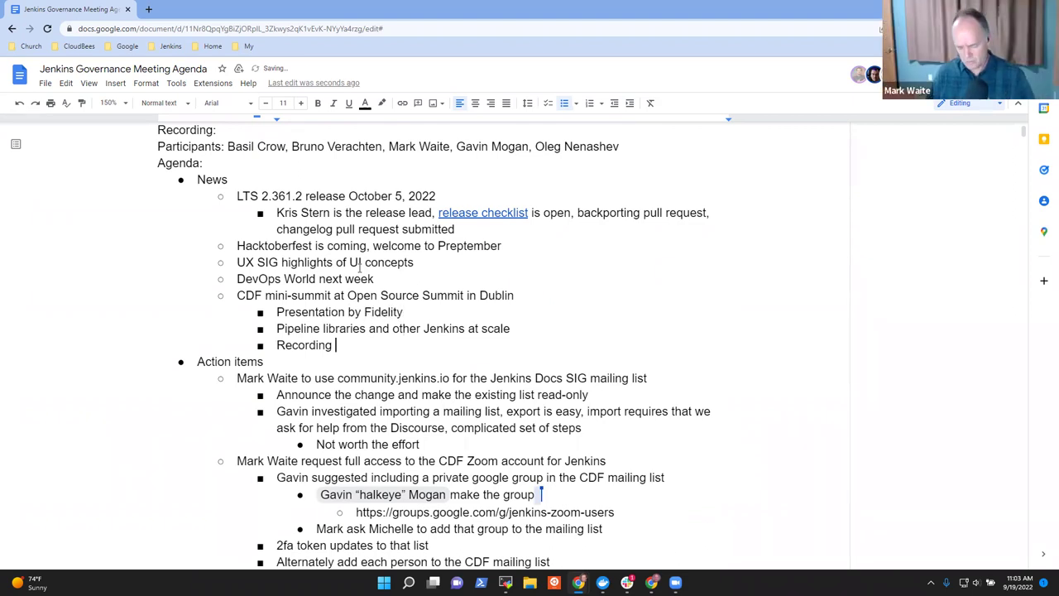
pyautogui.write('should be available')
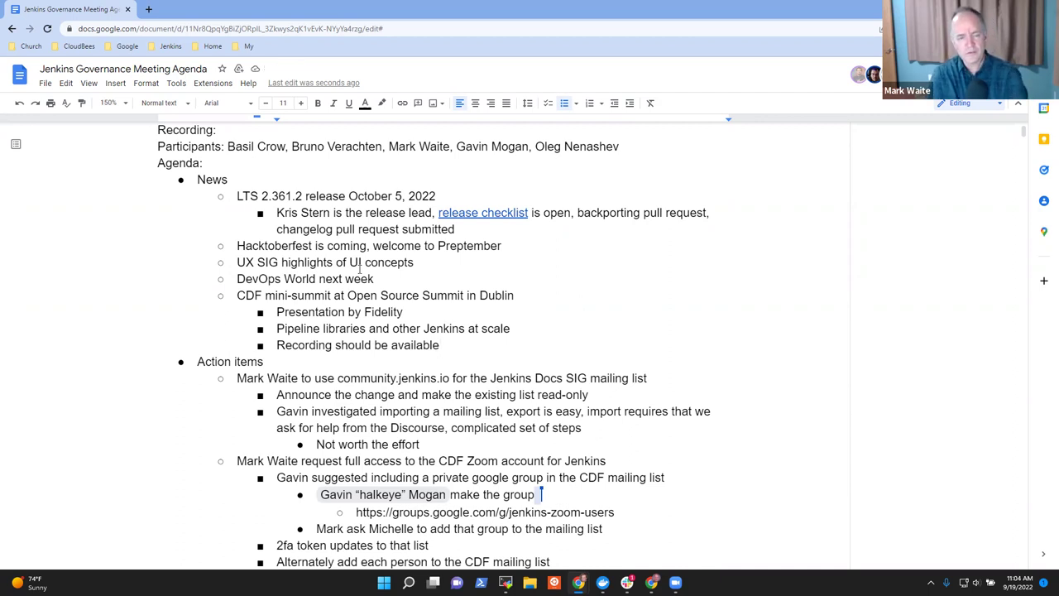
pyautogui.press('Up')
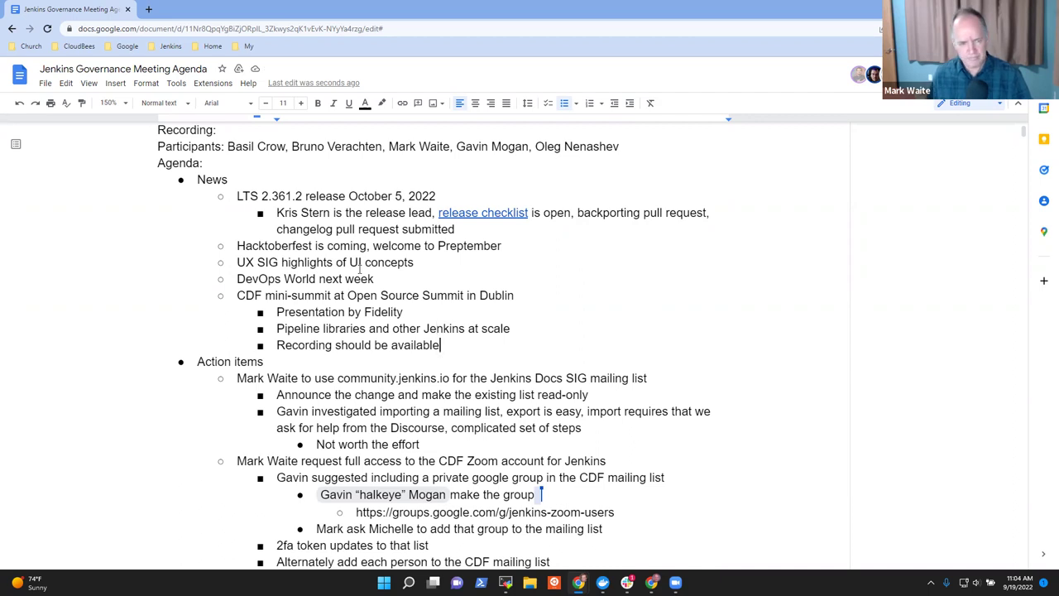
# Highlight the Docs SIG mailing list action item, the CDF Zoom account action item and the jenkins-zoom-users group link in turn for discussion.
pyautogui.scroll(-2, 405, 308)
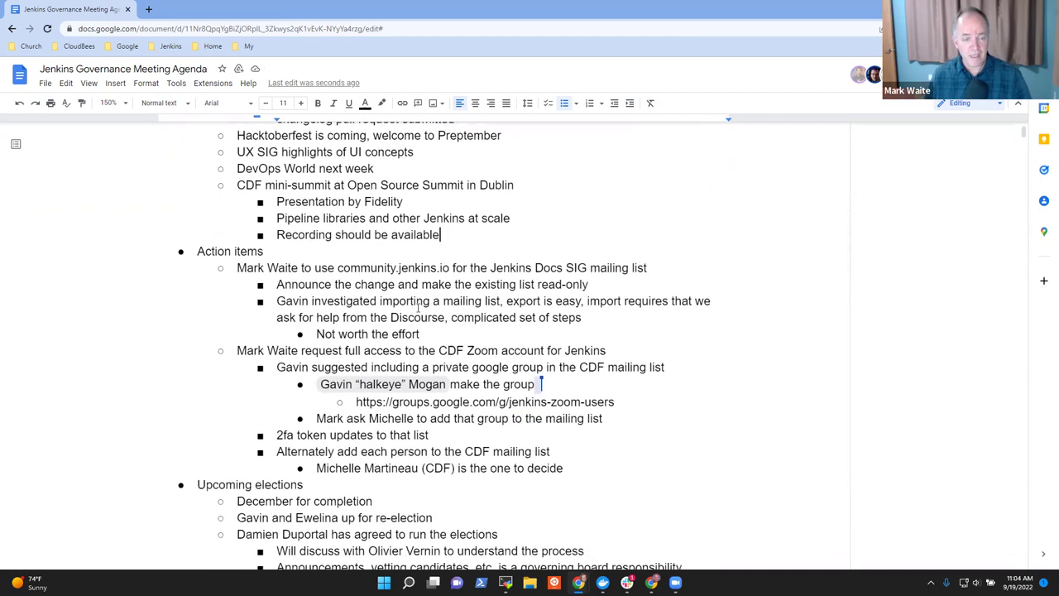
pyautogui.tripleClick(276, 268)
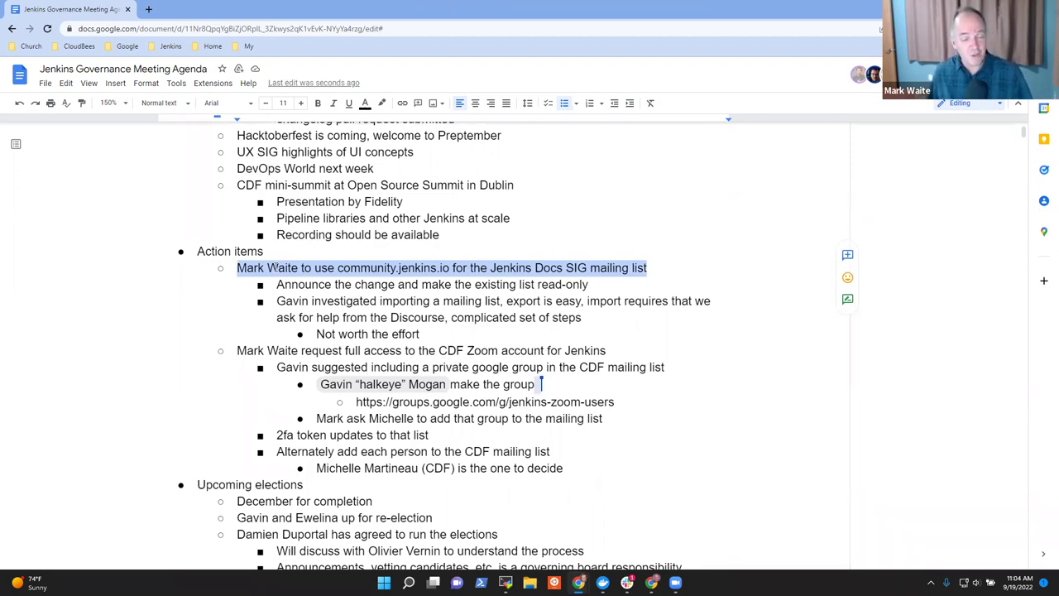
pyautogui.press('Down')
pyautogui.press('Down')
pyautogui.press('Down')
pyautogui.press('Down')
pyautogui.press('Down')
pyautogui.press('Home')
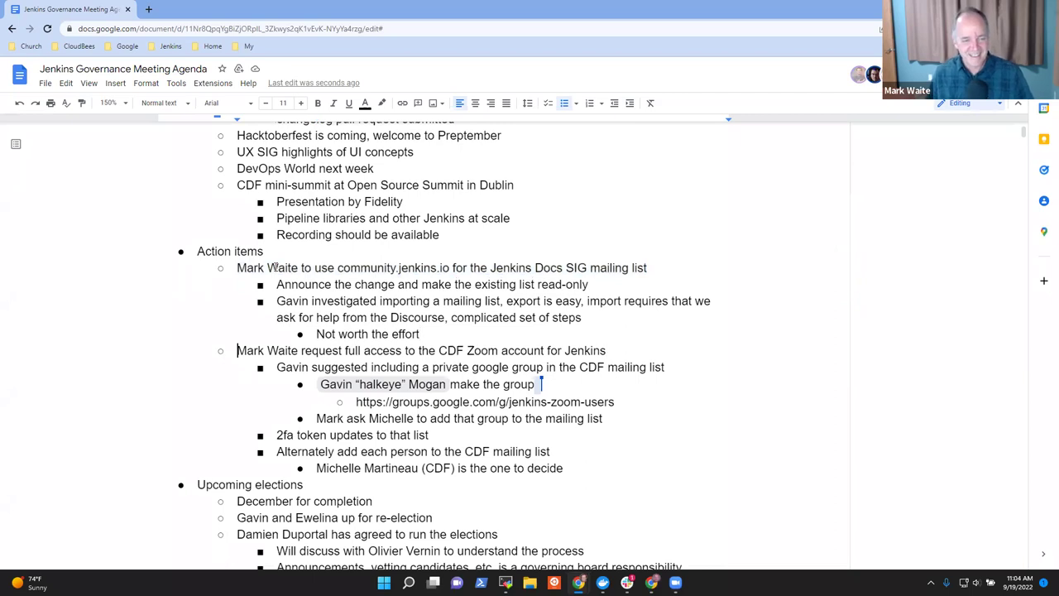
pyautogui.hotkey('shift', 'End')
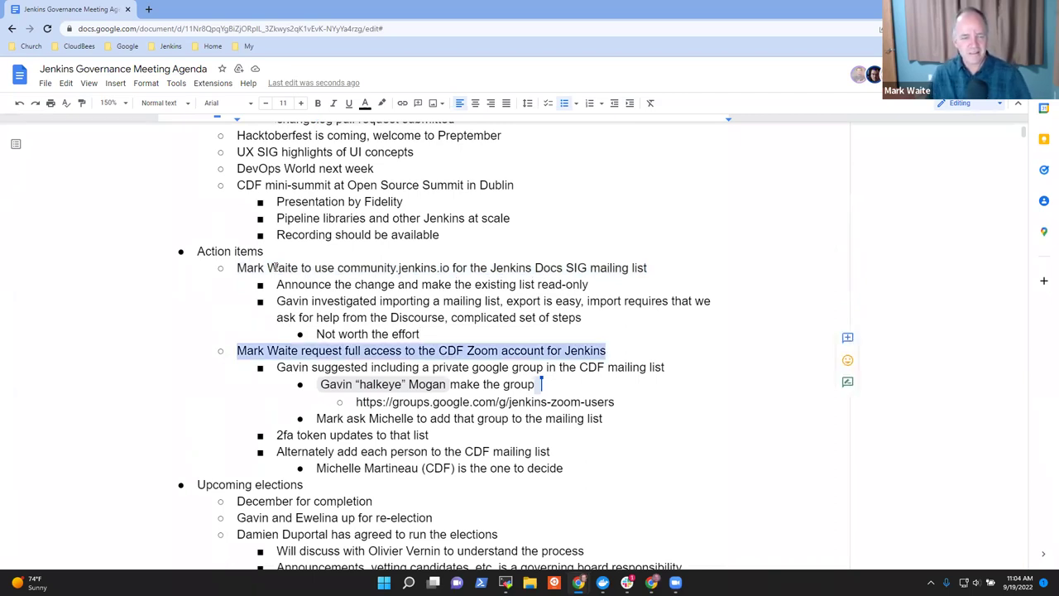
pyautogui.press('Down')
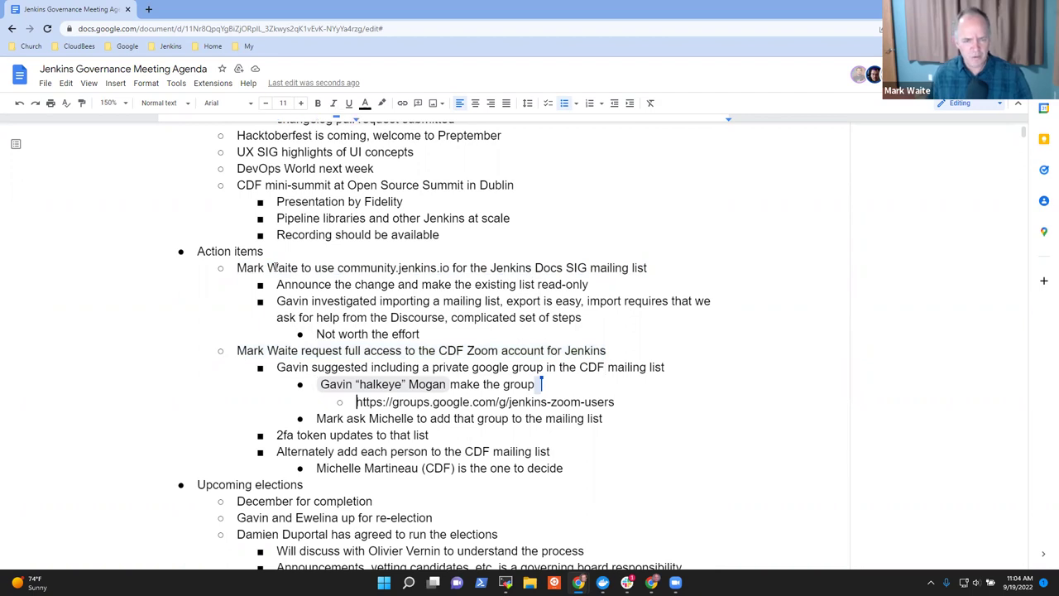
pyautogui.hotkey('shift', 'End')
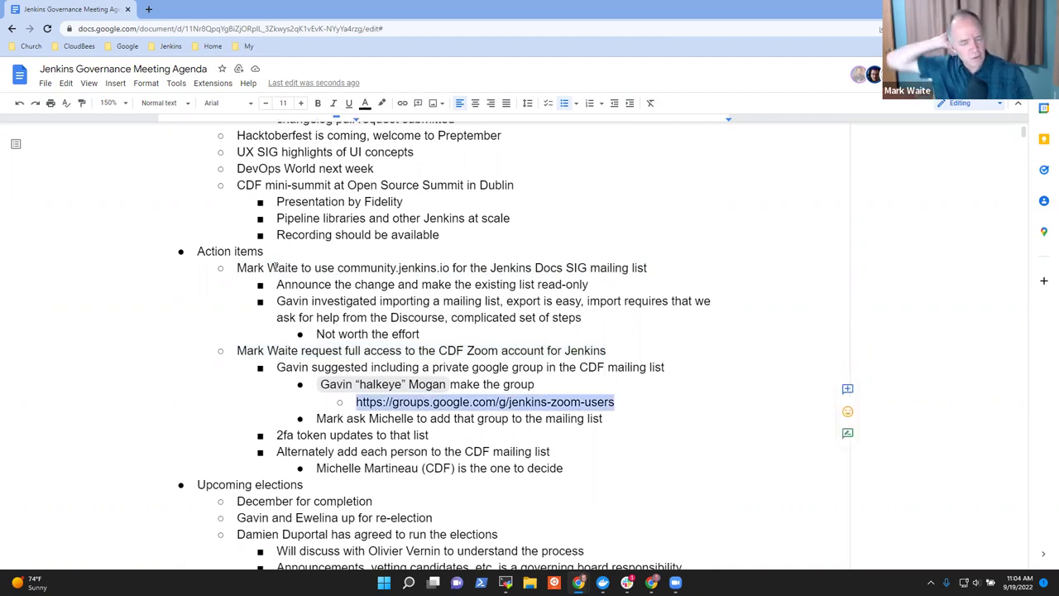
# Add a nested bullet under the request to add the group to the mailing list, with the assignee's first name and "do it".
pyautogui.press('Down')
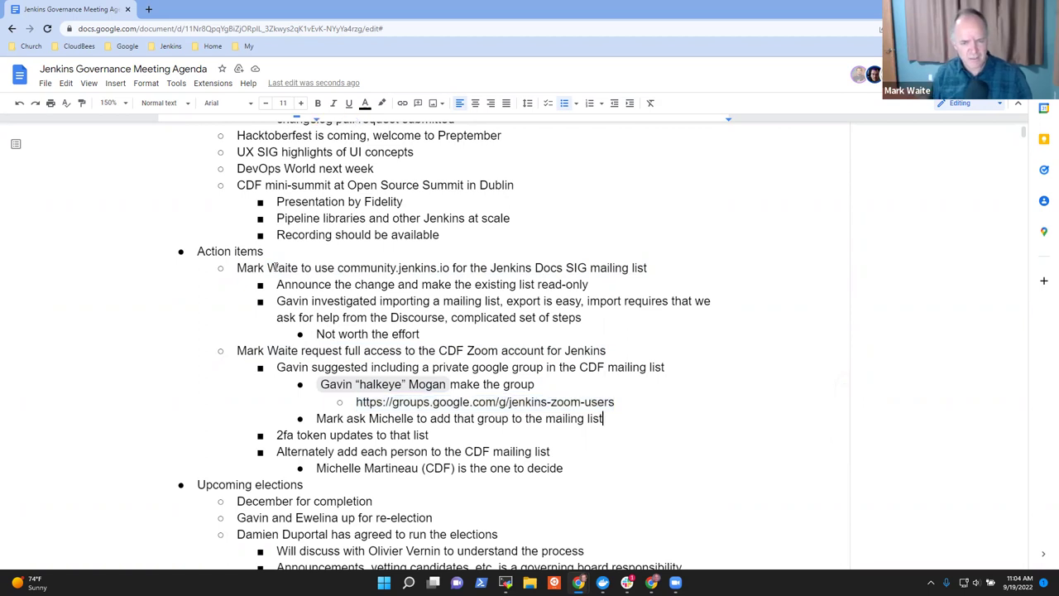
pyautogui.press('Return')
pyautogui.press('Tab')
pyautogui.write('Mark do it')
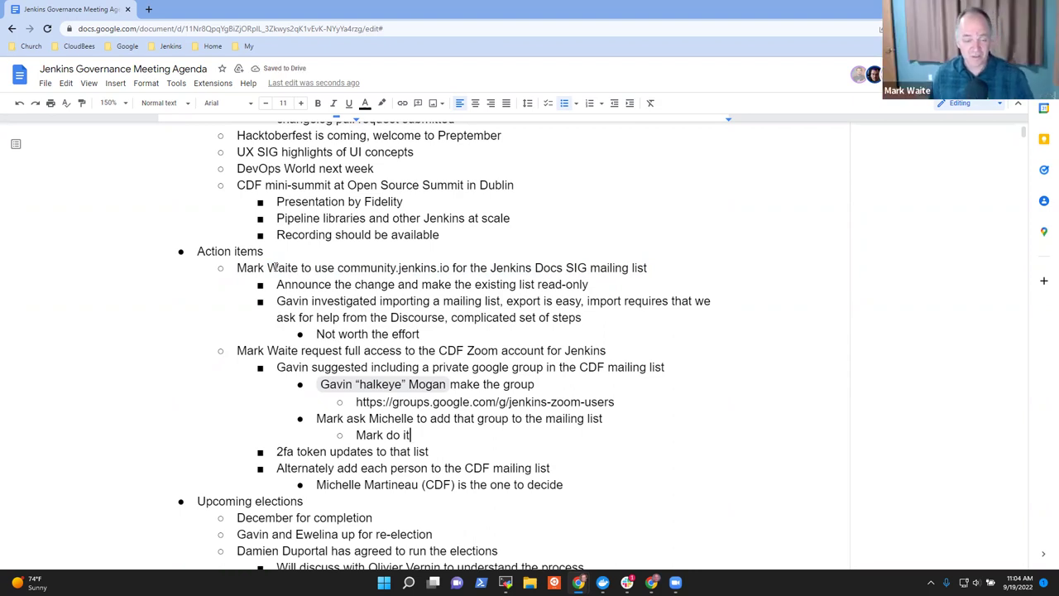
pyautogui.hotkey('shift', 'Home')
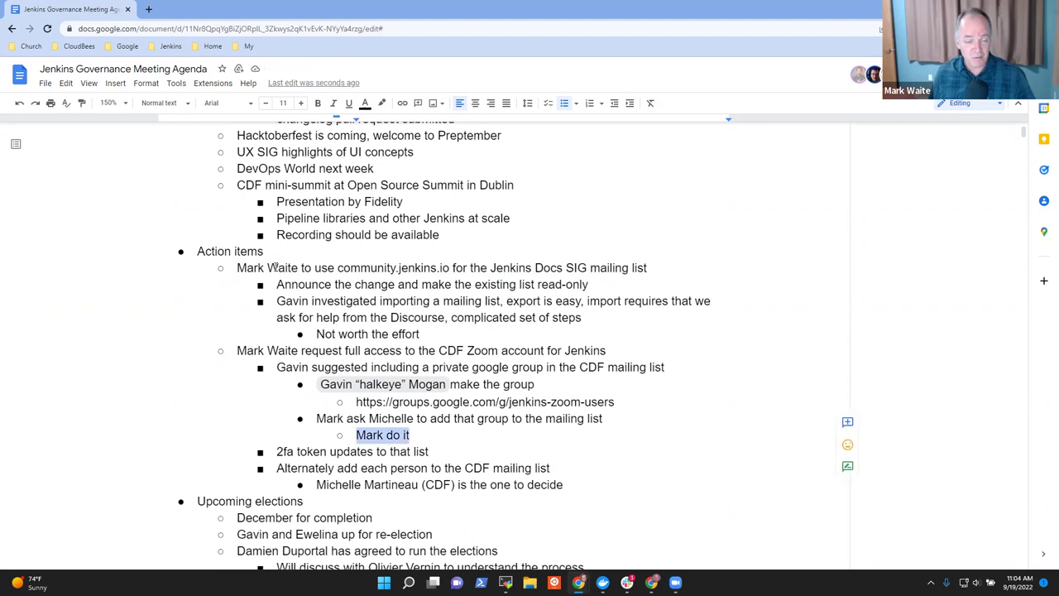
pyautogui.press('End')
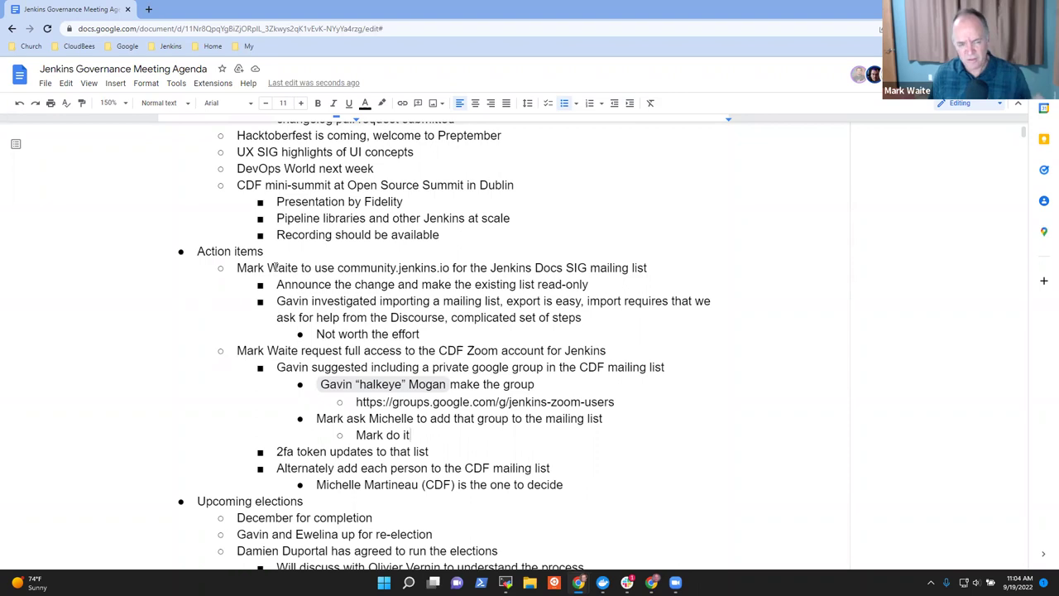
# Start a new action item bullet after the CDF Zoom account notes, at the same level as the other action items.
pyautogui.press('Down')
pyautogui.press('Down')
pyautogui.press('Down')
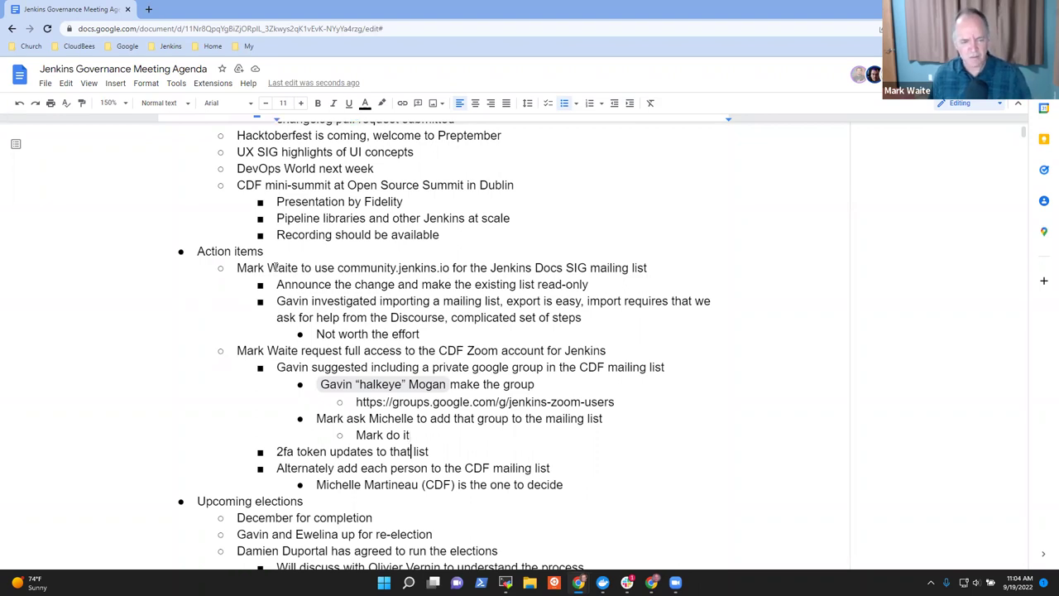
pyautogui.press('End')
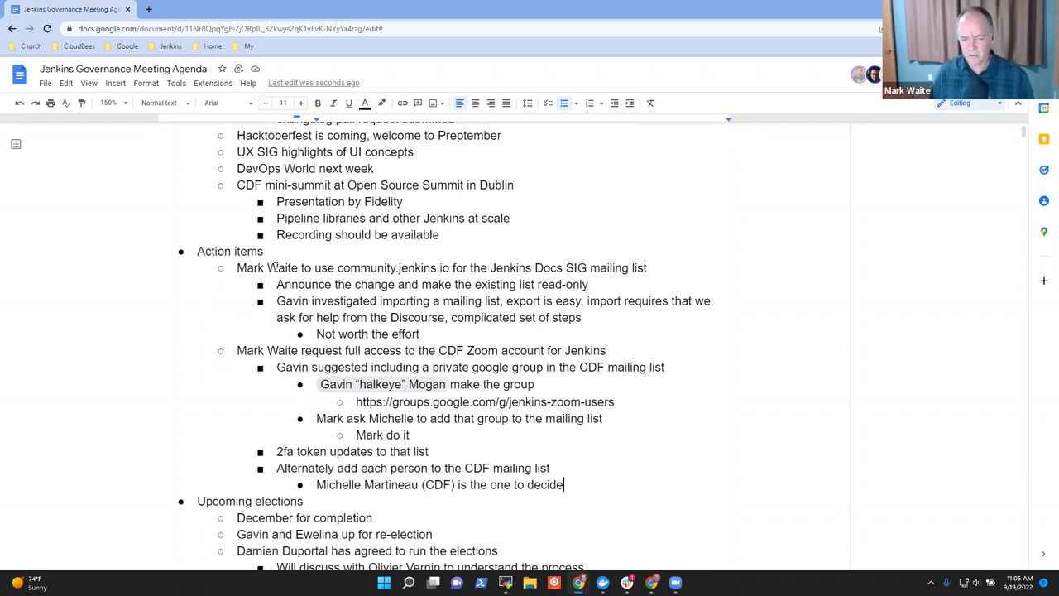
pyautogui.press('Return')
pyautogui.hotkey('shift', 'Tab')
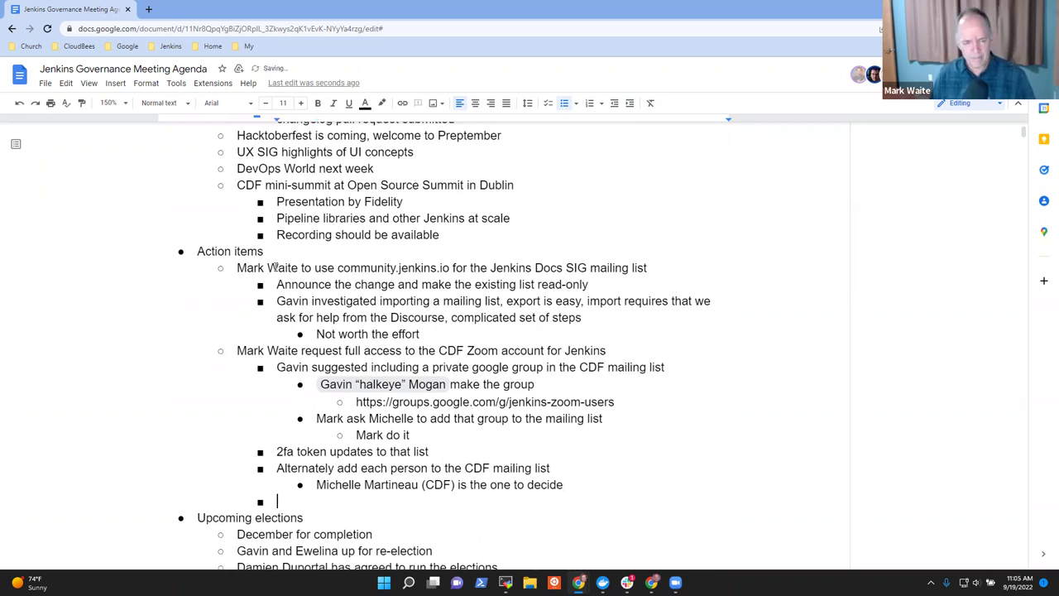
pyautogui.hotkey('shift', 'Tab')
# Write the new action item as "EasyCLA is working, needs to be documented".
pyautogui.write('Easy')
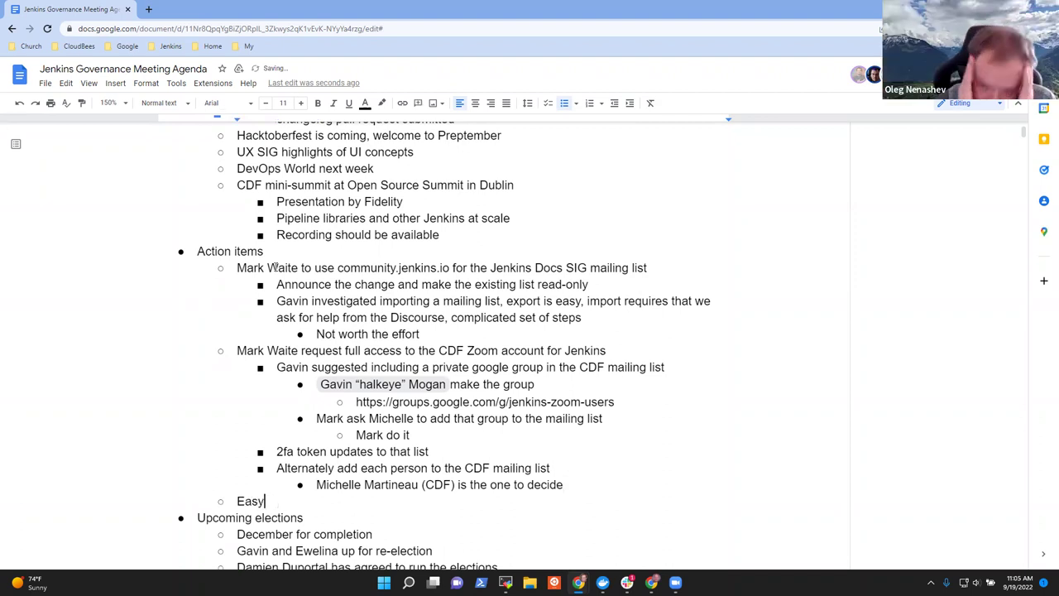
pyautogui.write('CLA is ')
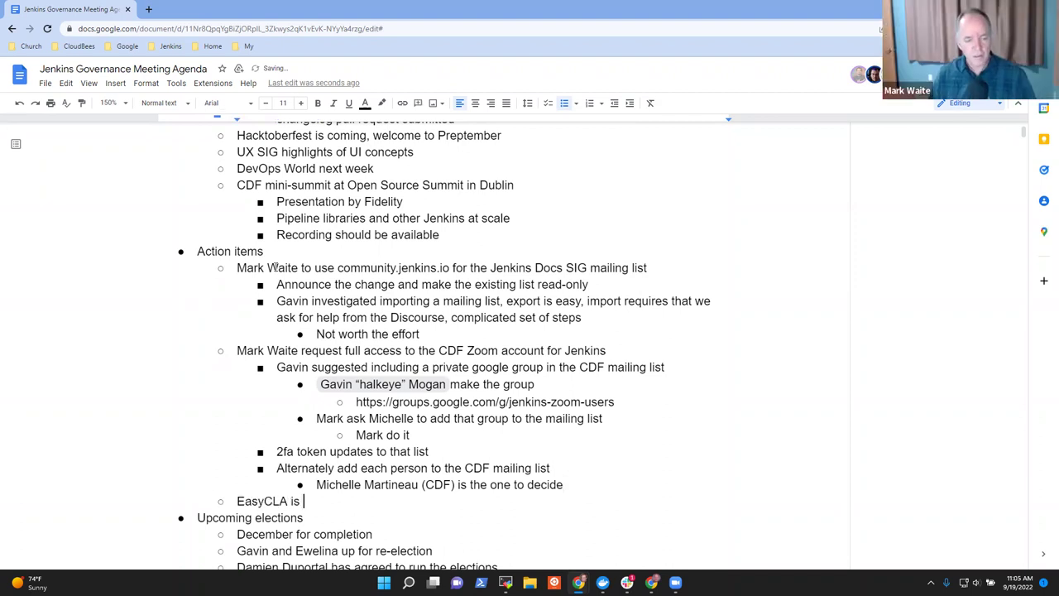
pyautogui.write('wrong')
pyautogui.press('BackSpace')
pyautogui.press('BackSpace')
pyautogui.press('BackSpace')
pyautogui.press('BackSpace')
pyautogui.press('BackSpace')
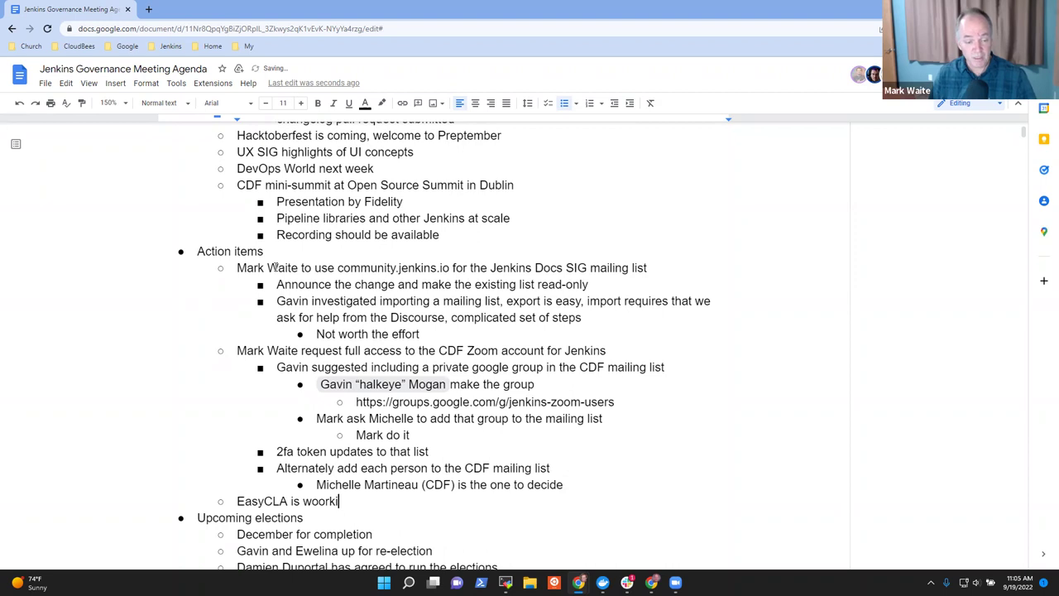
pyautogui.write('ow')
pyautogui.press('BackSpace')
pyautogui.press('BackSpace')
pyautogui.write('workin')
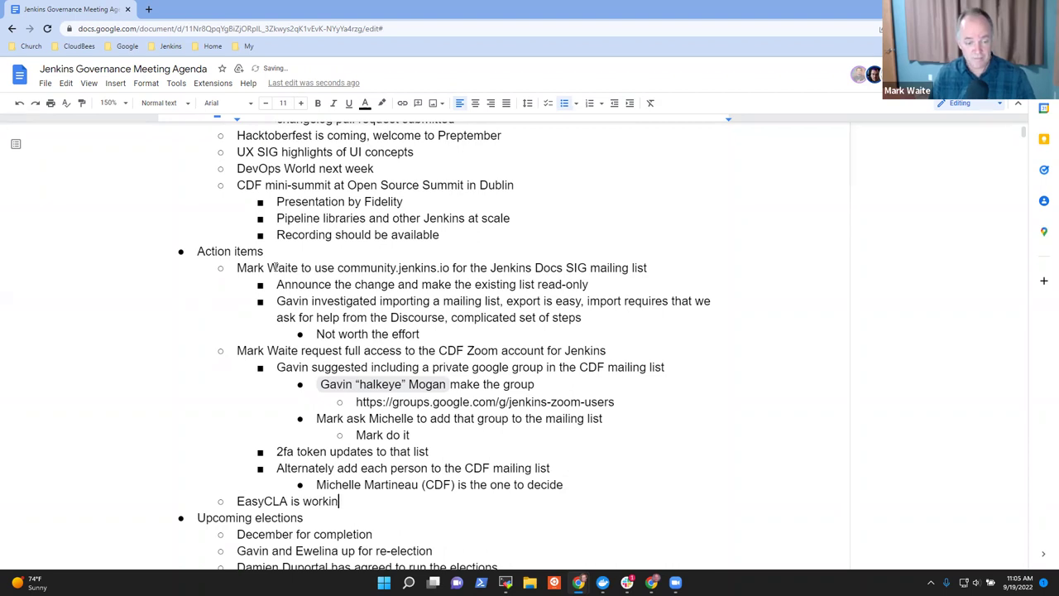
pyautogui.write('g, needs to')
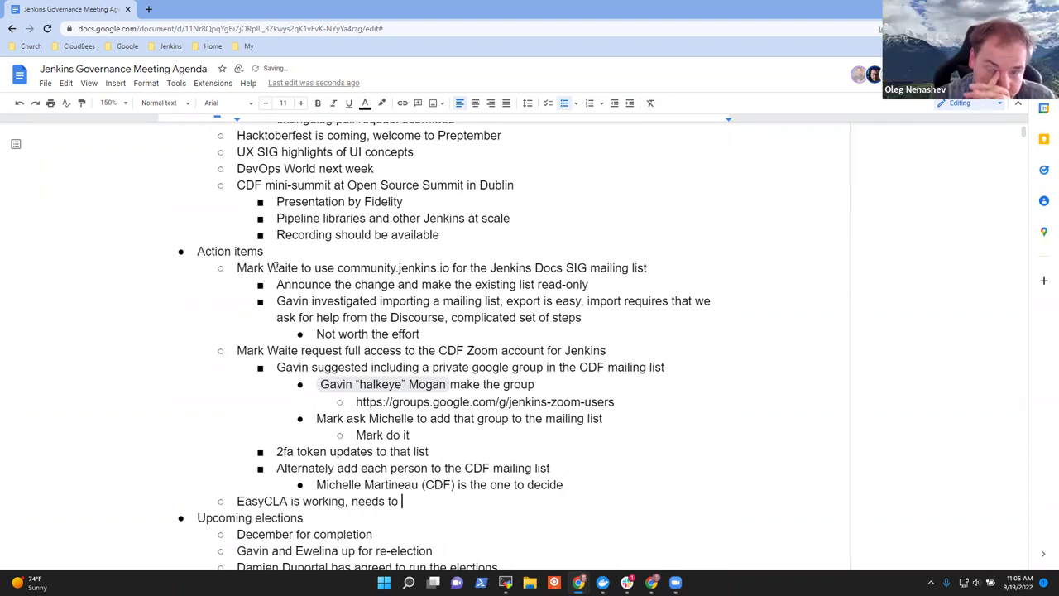
pyautogui.write(' be ')
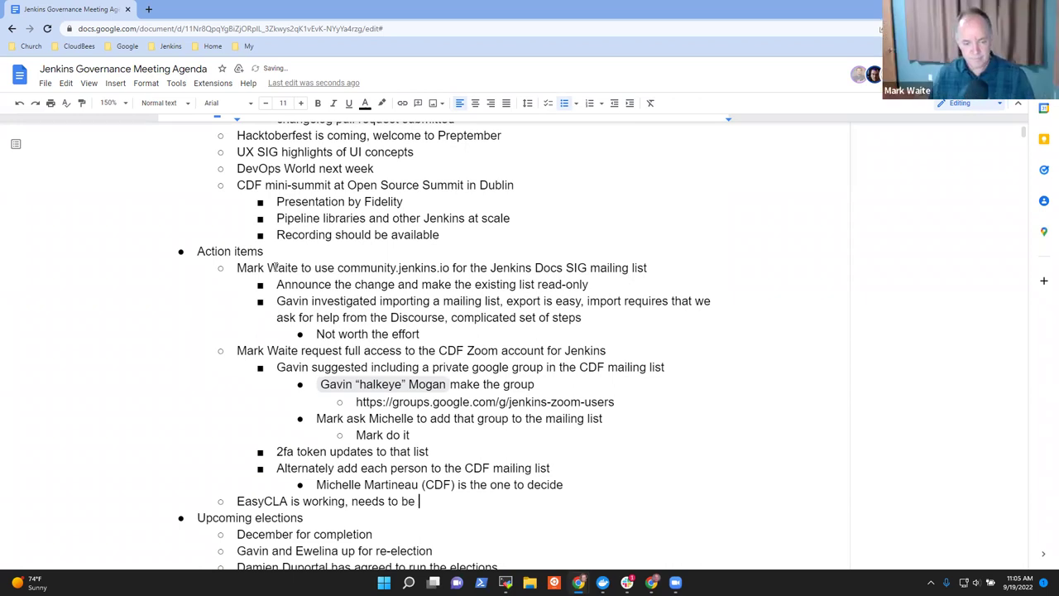
pyautogui.write('documented')
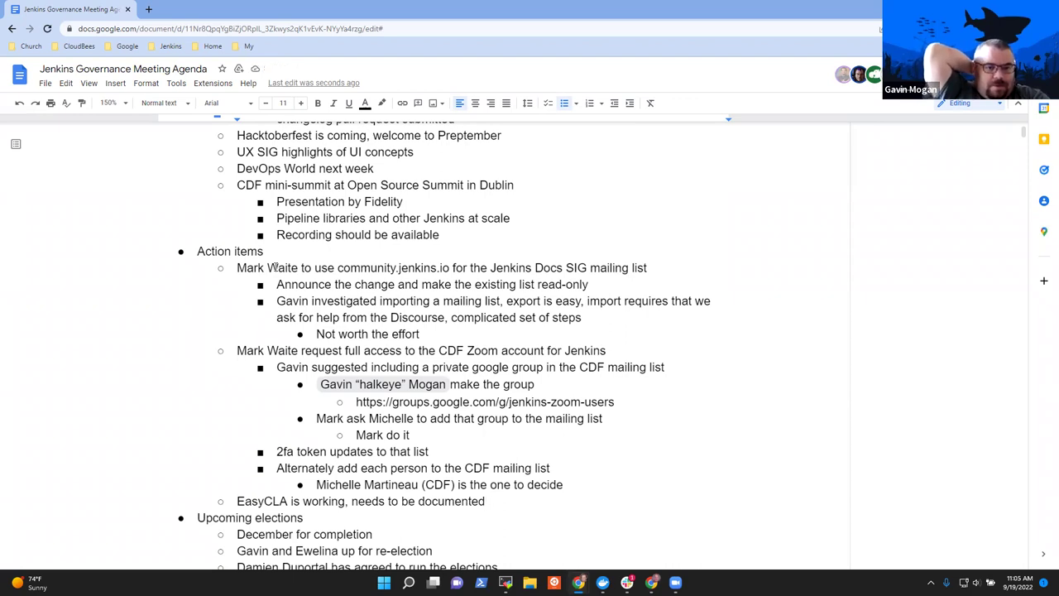
# Add a nested bullet under the EasyCLA action item reading "Enabled on the CLA repository".
pyautogui.press('Return')
pyautogui.press('Tab')
pyautogui.write('E')
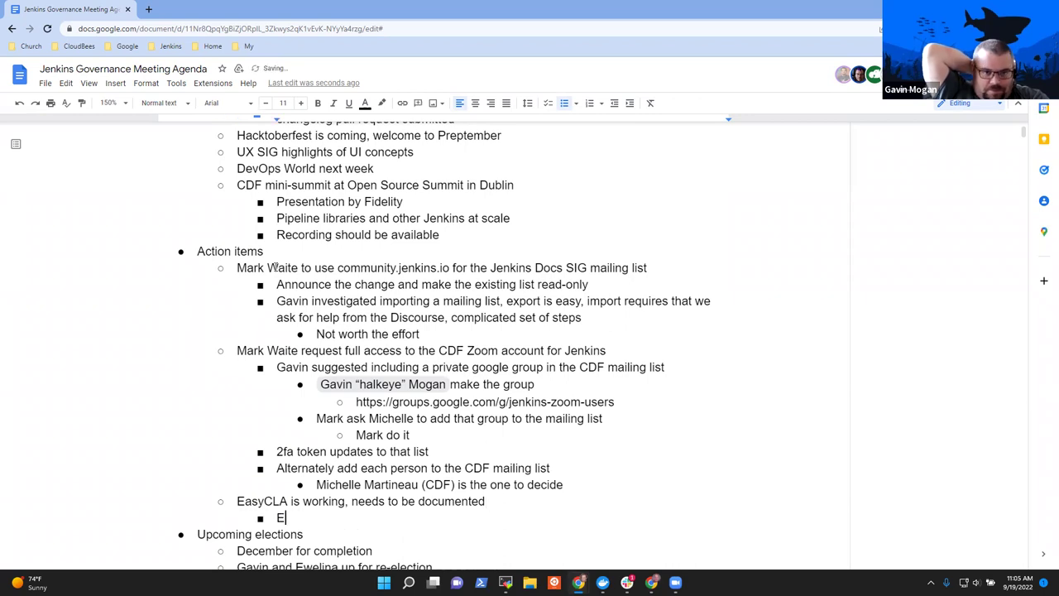
pyautogui.write('nabled on th')
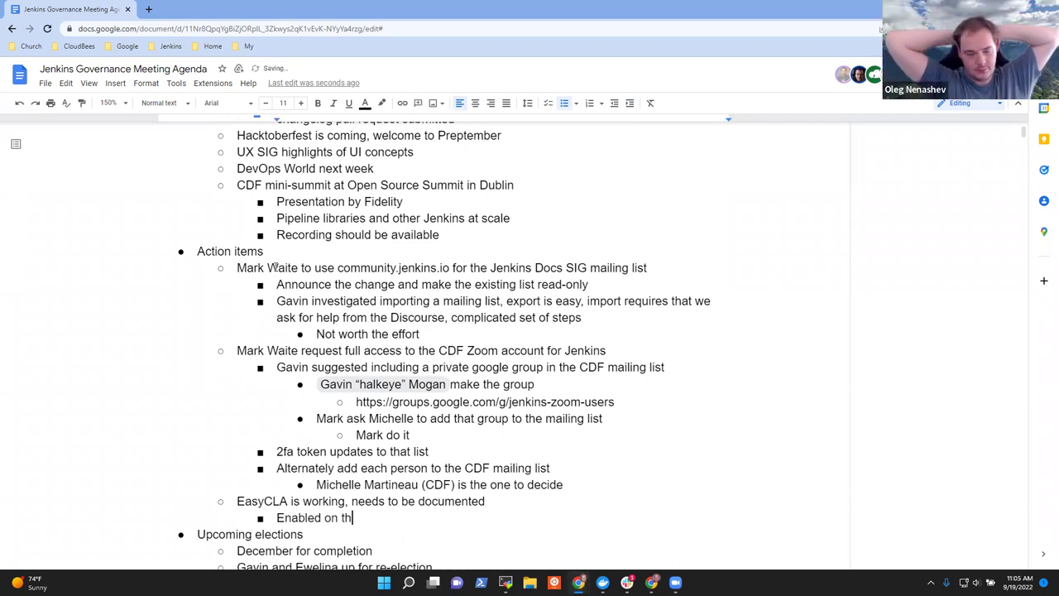
pyautogui.write('e CLA repositror')
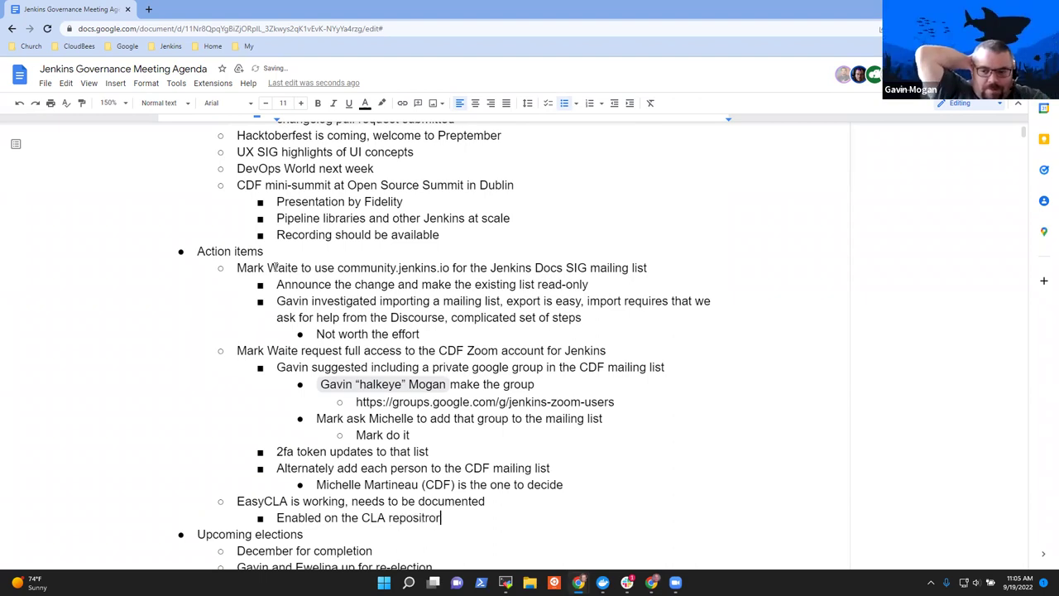
pyautogui.press('BackSpace')
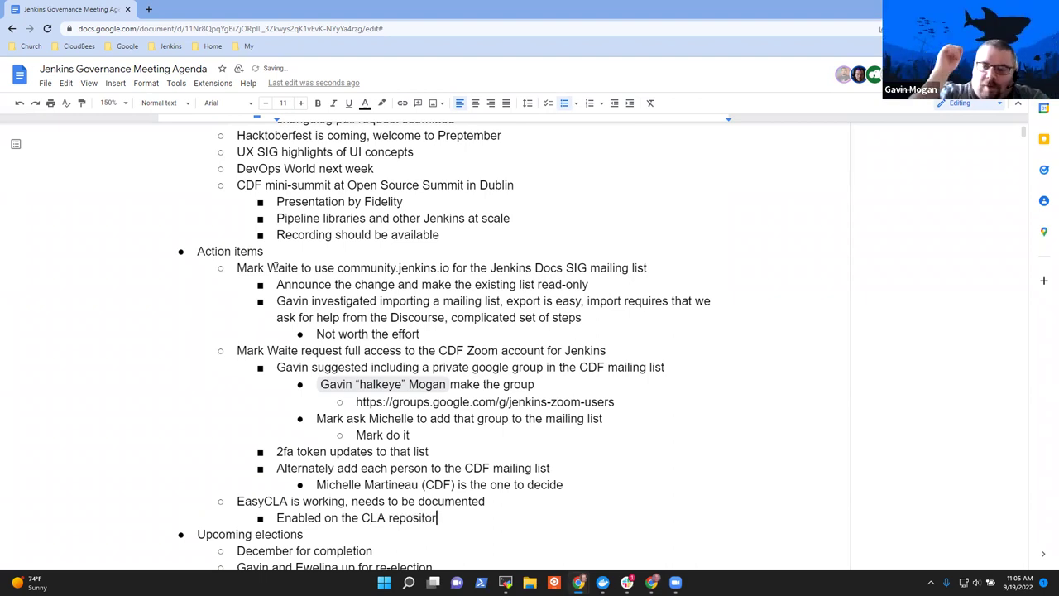
pyautogui.write('y')
# Add a second nested EasyCLA bullet reading "Currently signing both".
pyautogui.press('Return')
pyautogui.write('Curren')
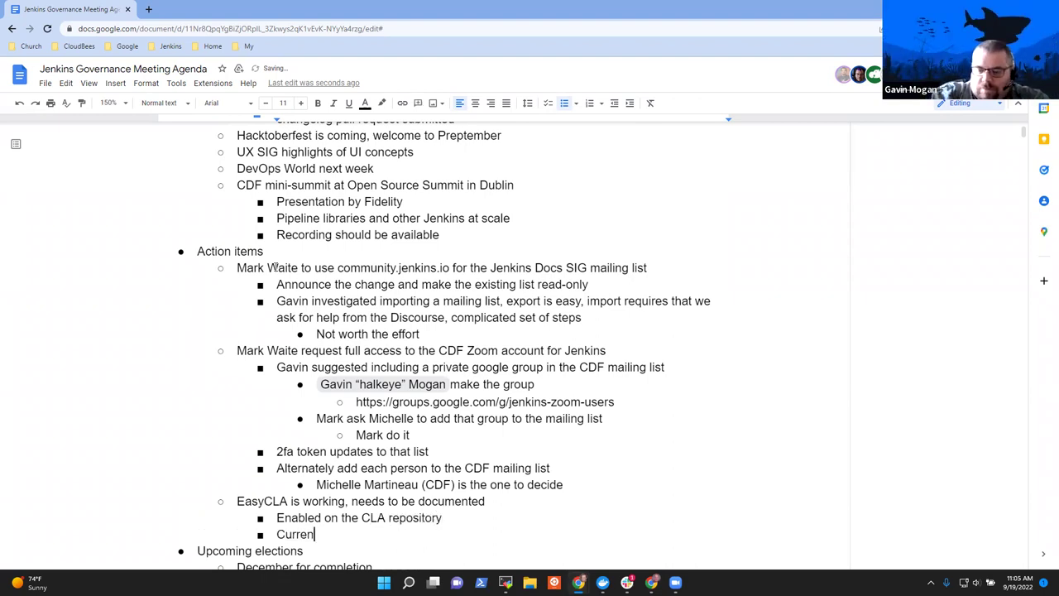
pyautogui.write('tly signing bo')
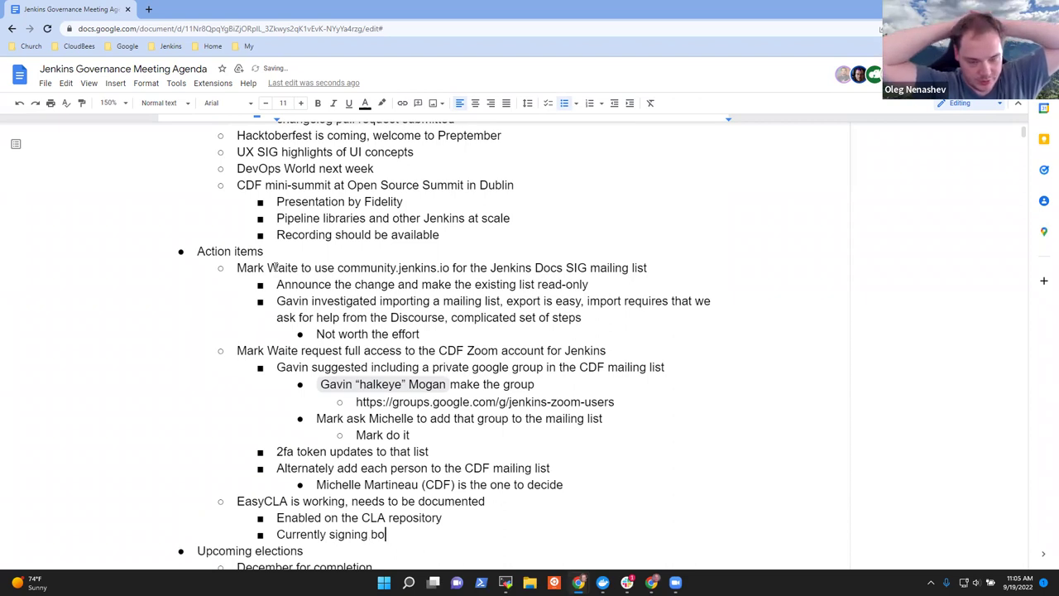
pyautogui.write('th')
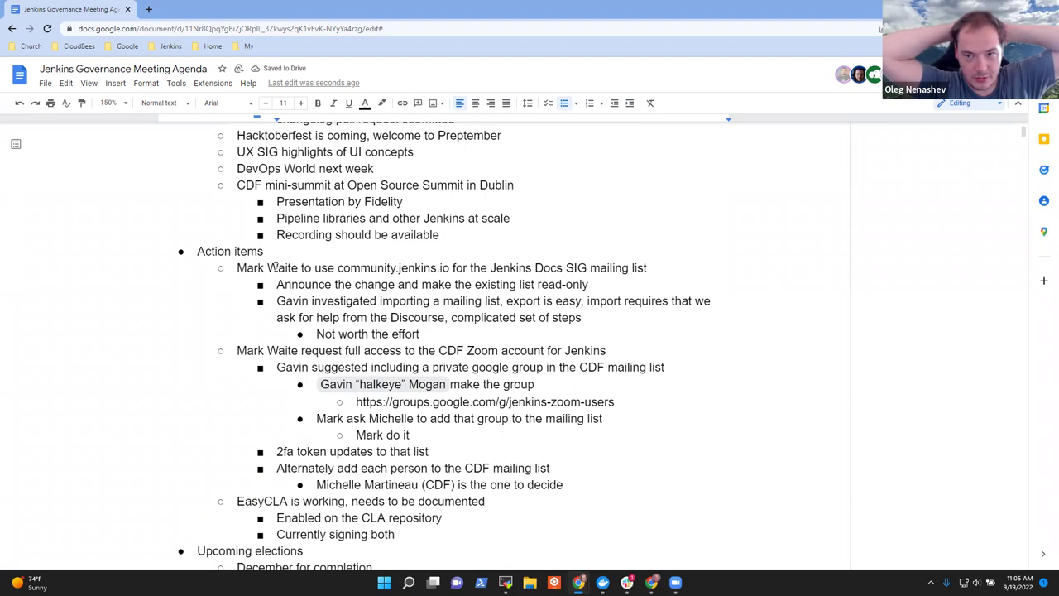
# Add a third nested EasyCLA bullet reading "Central repository guidelines need more description".
pyautogui.scroll(-1, 274, 265)
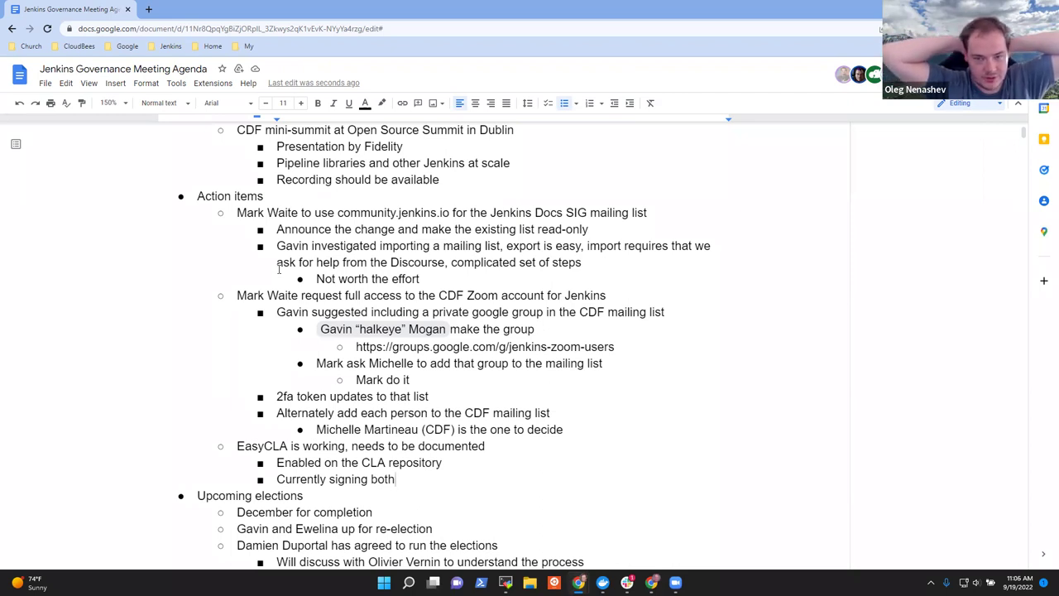
pyautogui.press('Return')
pyautogui.write('Central repsosi')
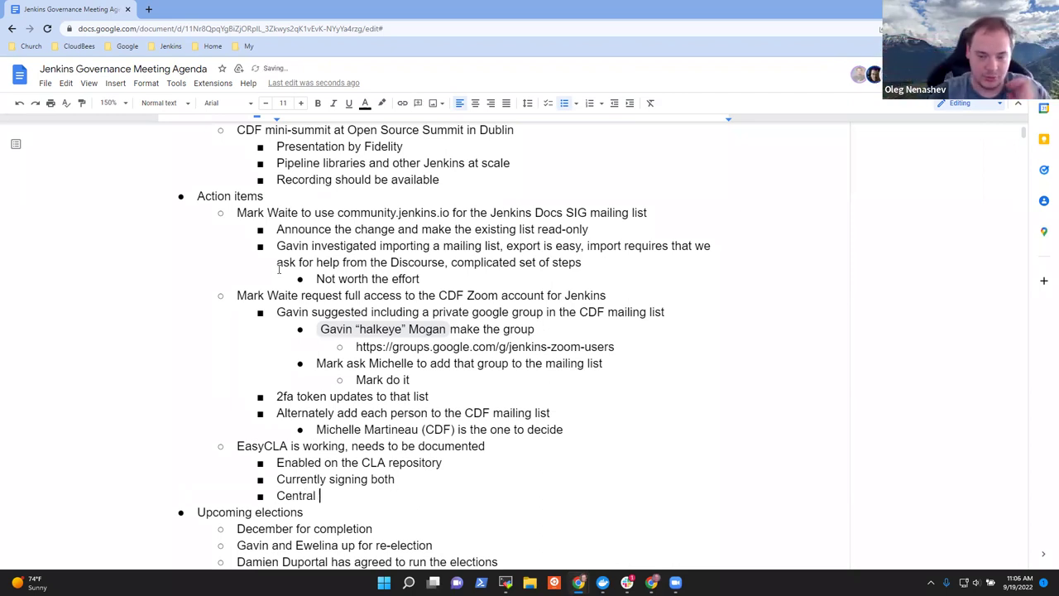
pyautogui.press('BackSpace')
pyautogui.press('BackSpace')
pyautogui.press('BackSpace')
pyautogui.press('BackSpace')
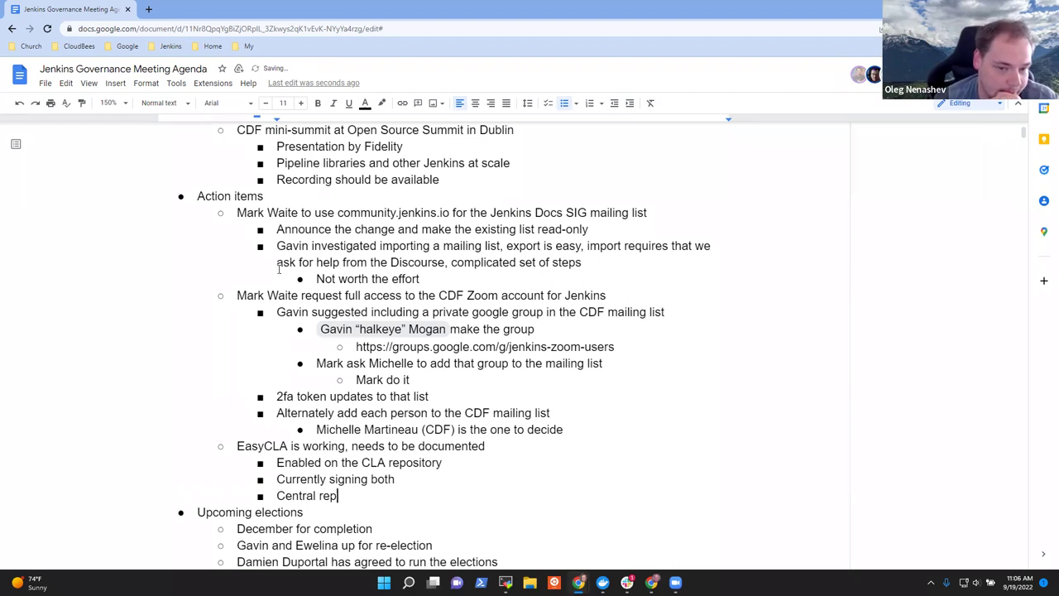
pyautogui.write('ository g')
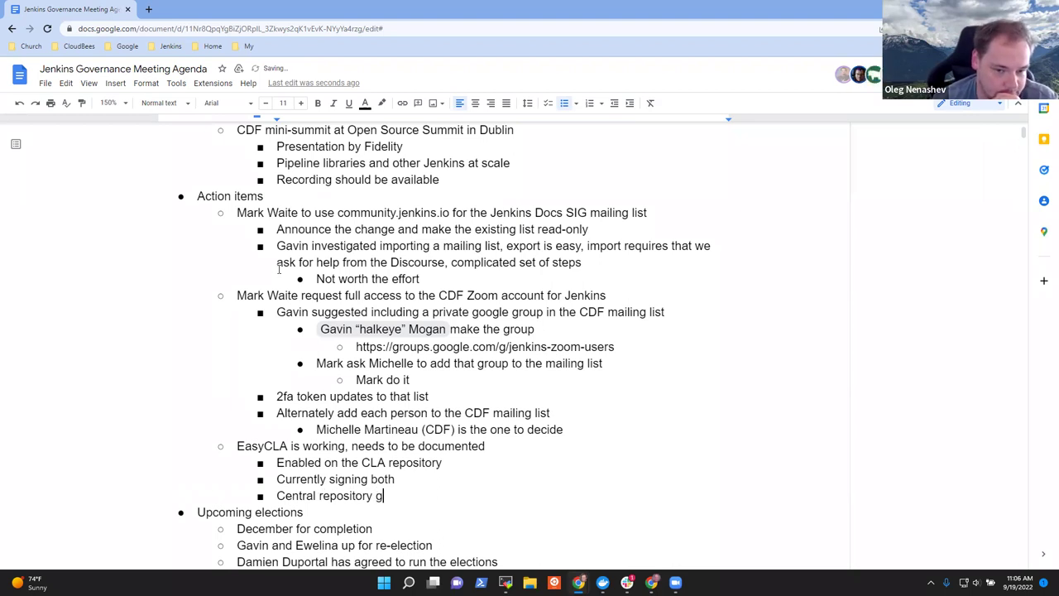
pyautogui.write('uidelines need ')
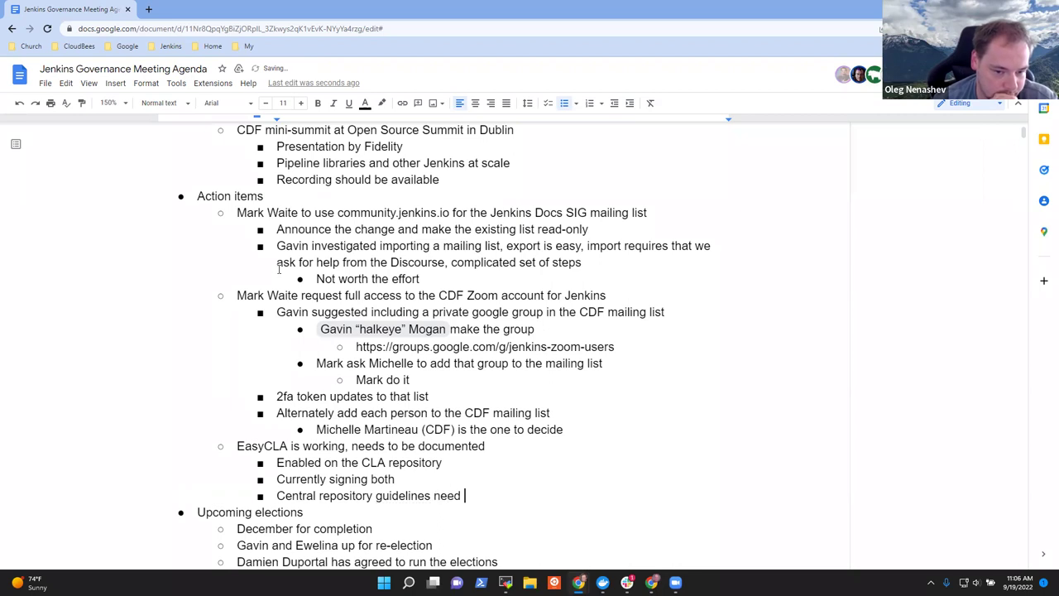
pyautogui.write('more description')
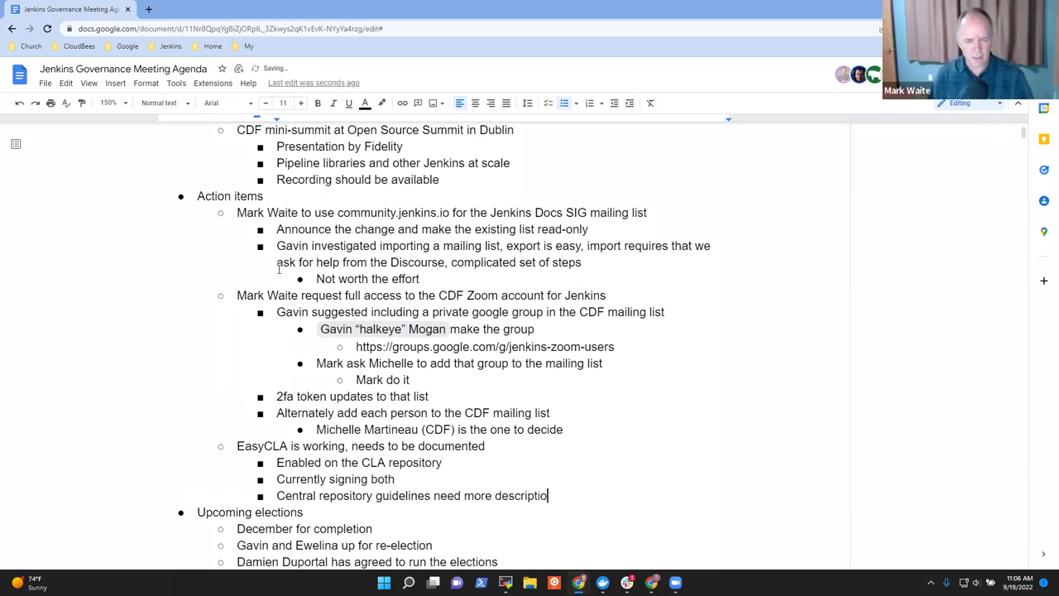
# Remove "is working," from the EasyCLA action item and append "by" with the assignee's first name.
pyautogui.press('Up')
pyautogui.press('Up')
pyautogui.press('Up')
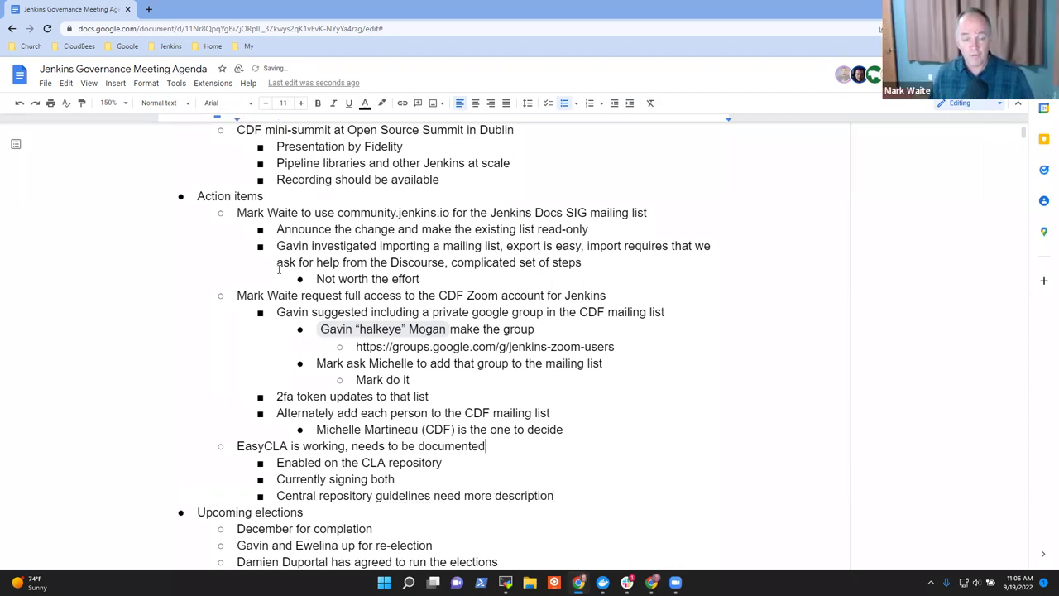
pyautogui.press('Home')
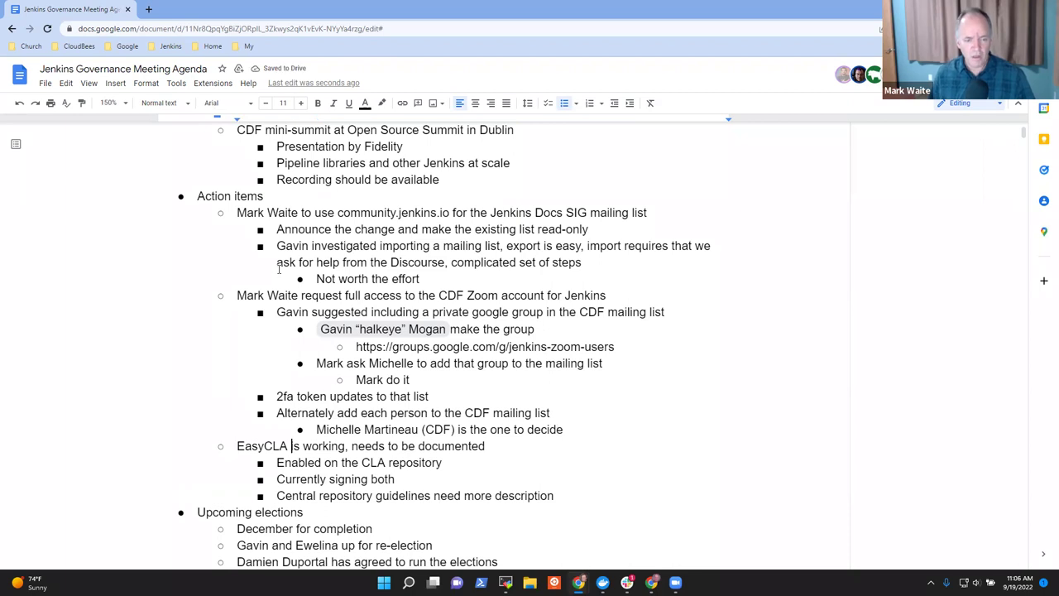
pyautogui.hotkey('ctrl', 'shift', 'Right')
pyautogui.hotkey('ctrl', 'shift', 'Right')
pyautogui.press('Delete')
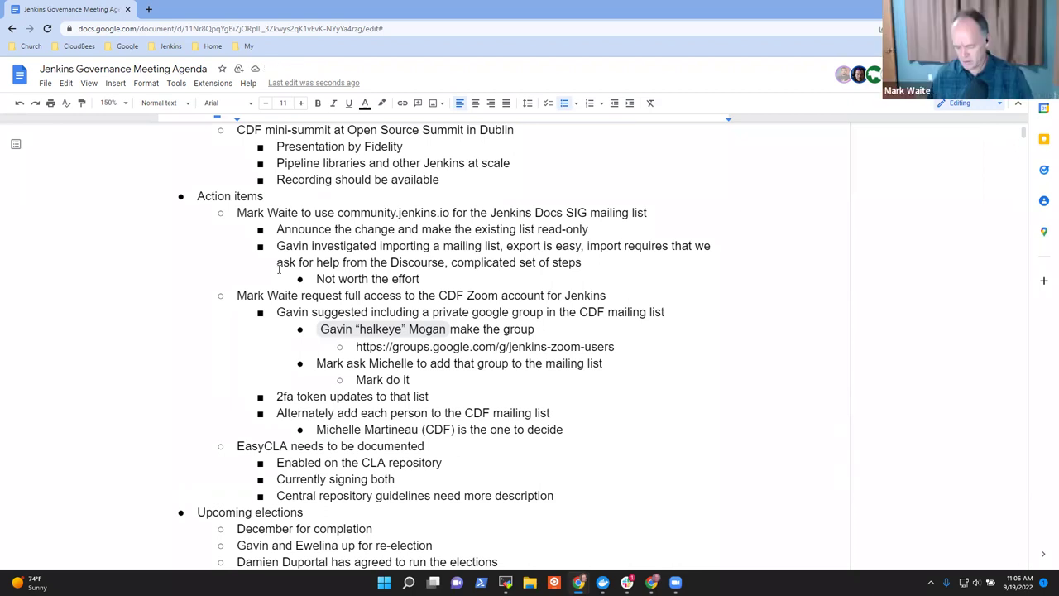
pyautogui.write('by O')
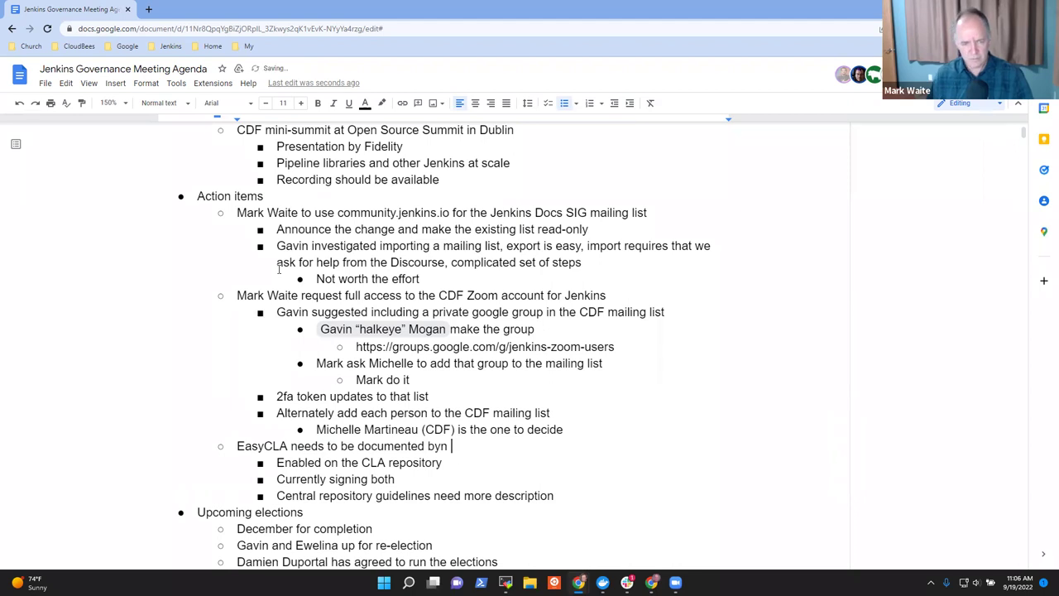
pyautogui.write('leg')
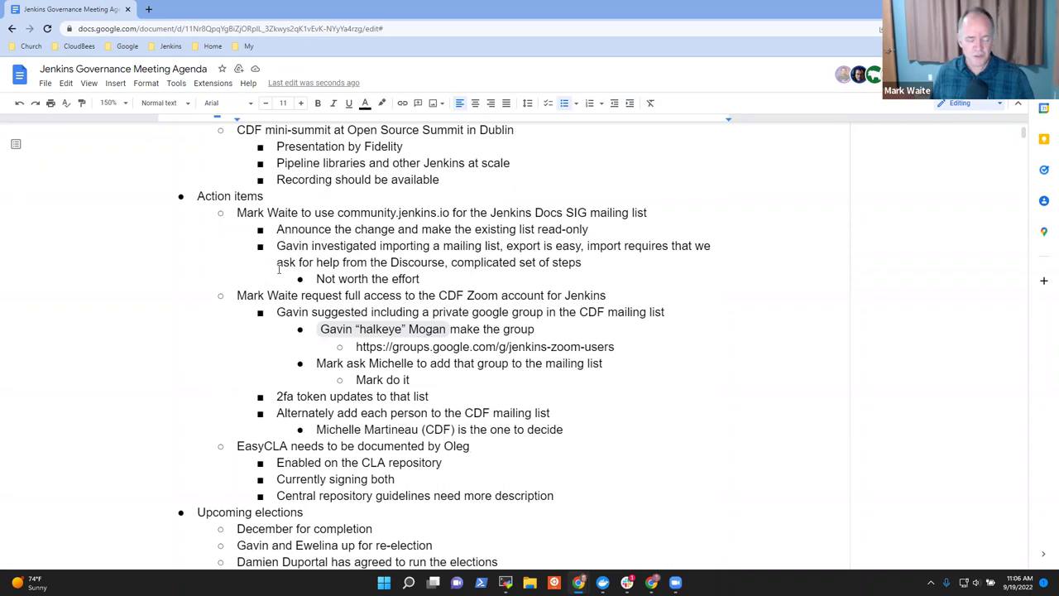
# Go to the Upcoming elections section and highlight the item about who has agreed to run the elections.
pyautogui.press('Down')
pyautogui.press('Down')
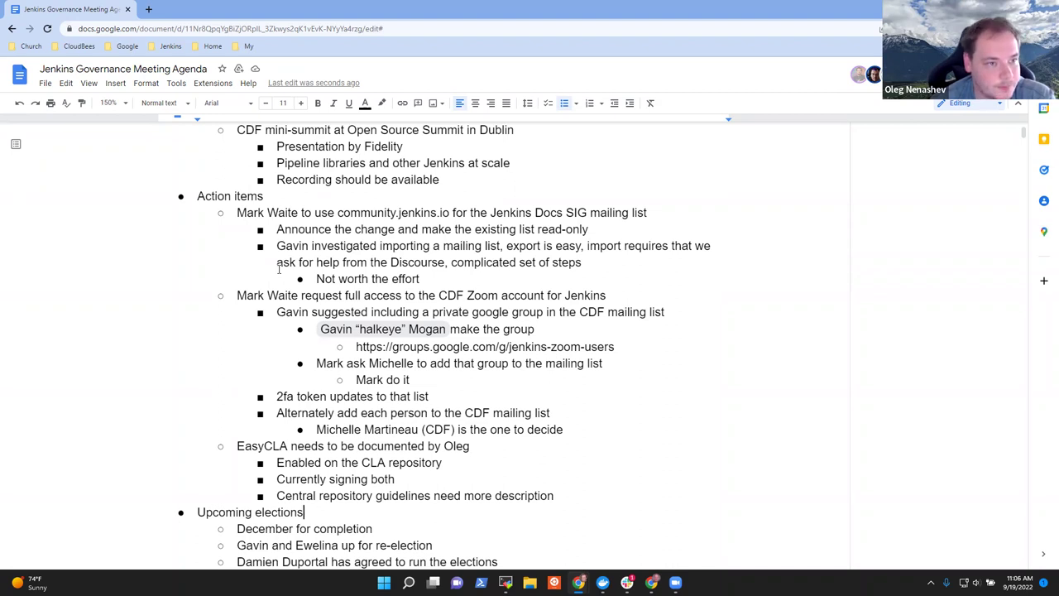
pyautogui.scroll(-3, 279, 269)
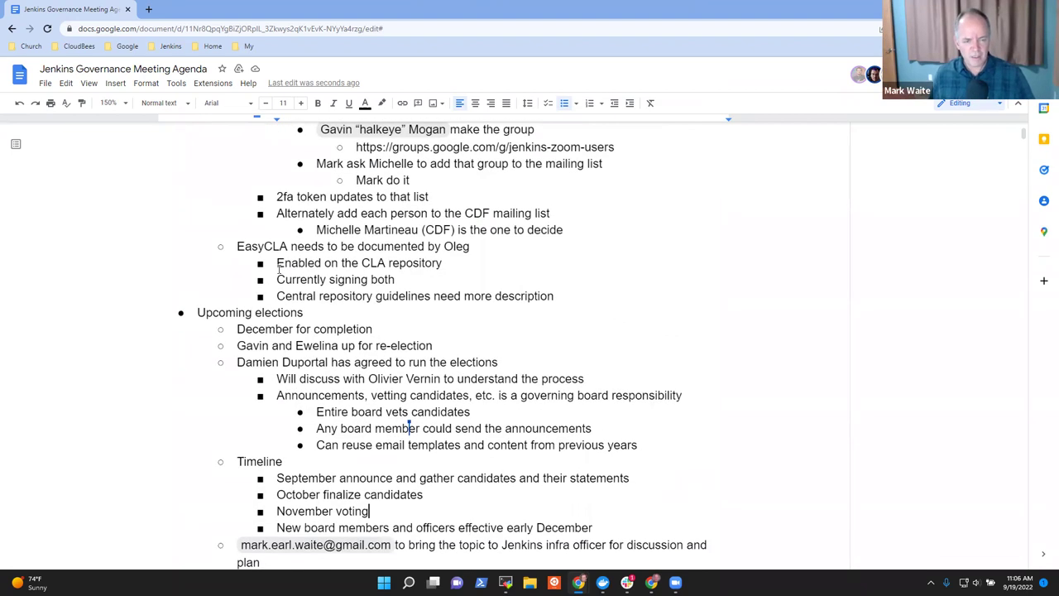
pyautogui.press('Up')
pyautogui.press('Up')
pyautogui.press('Up')
pyautogui.press('Up')
pyautogui.press('Up')
pyautogui.press('Up')
pyautogui.press('Up')
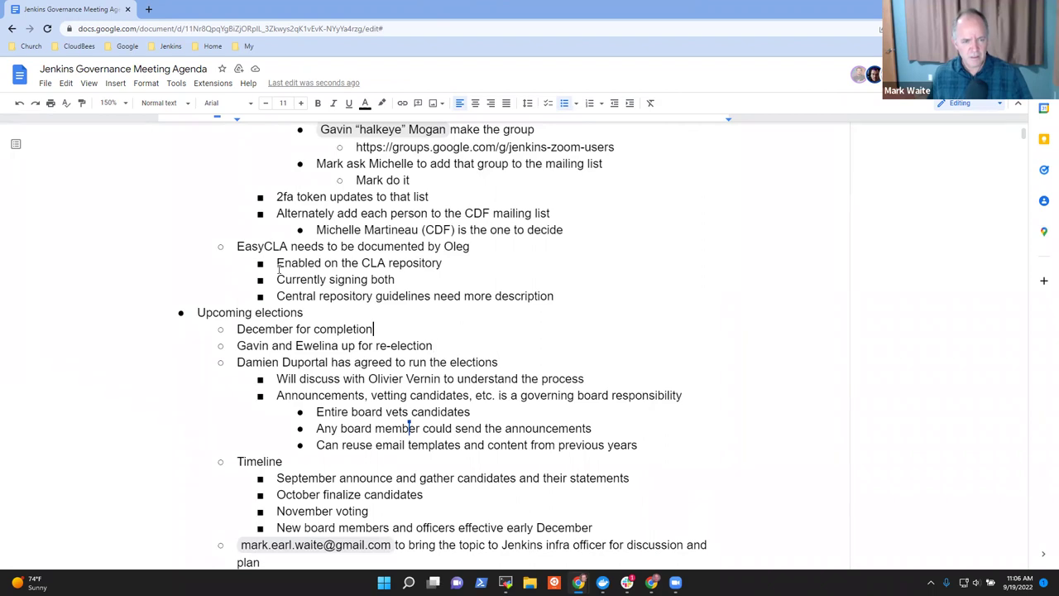
pyautogui.press('Up')
pyautogui.press('Up')
pyautogui.press('Down')
pyautogui.press('Down')
pyautogui.press('Down')
pyautogui.press('Down')
pyautogui.hotkey('shift', 'End')
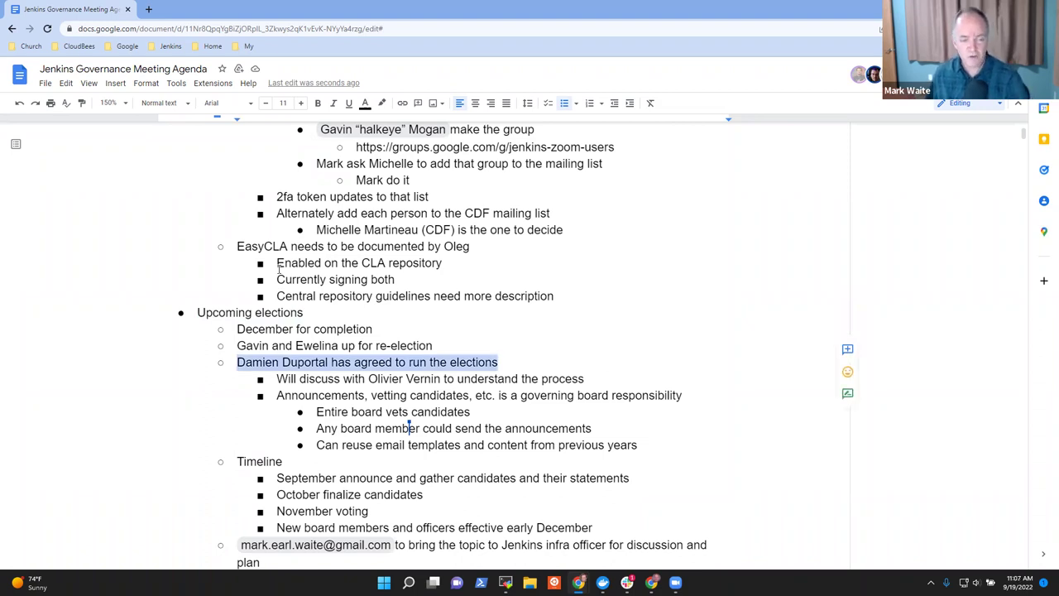
# Highlight the nested note about a discussion to understand the election process.
pyautogui.press('Down')
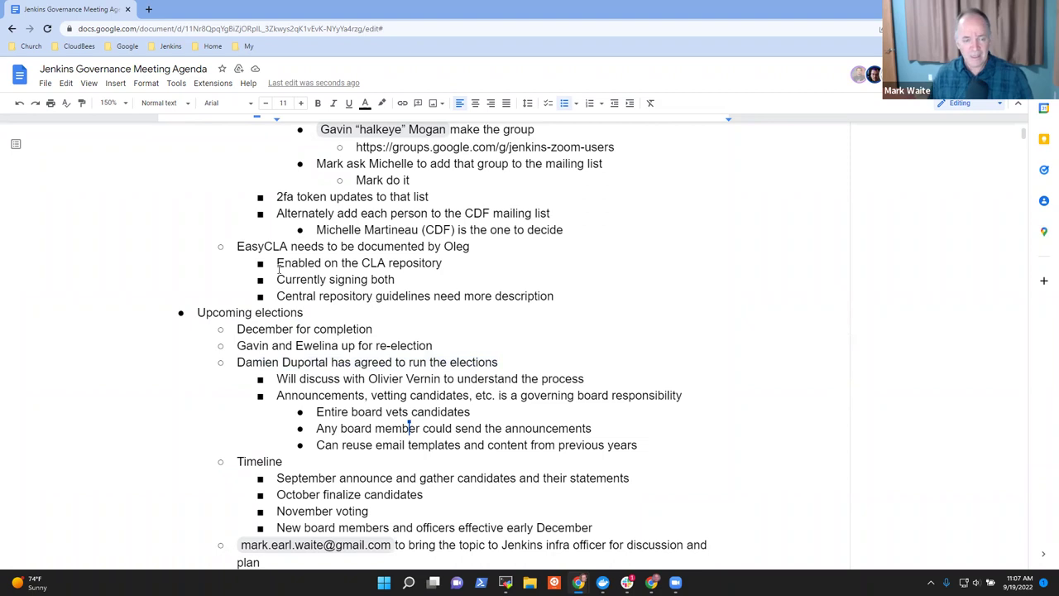
pyautogui.press('Home')
pyautogui.hotkey('shift', 'End')
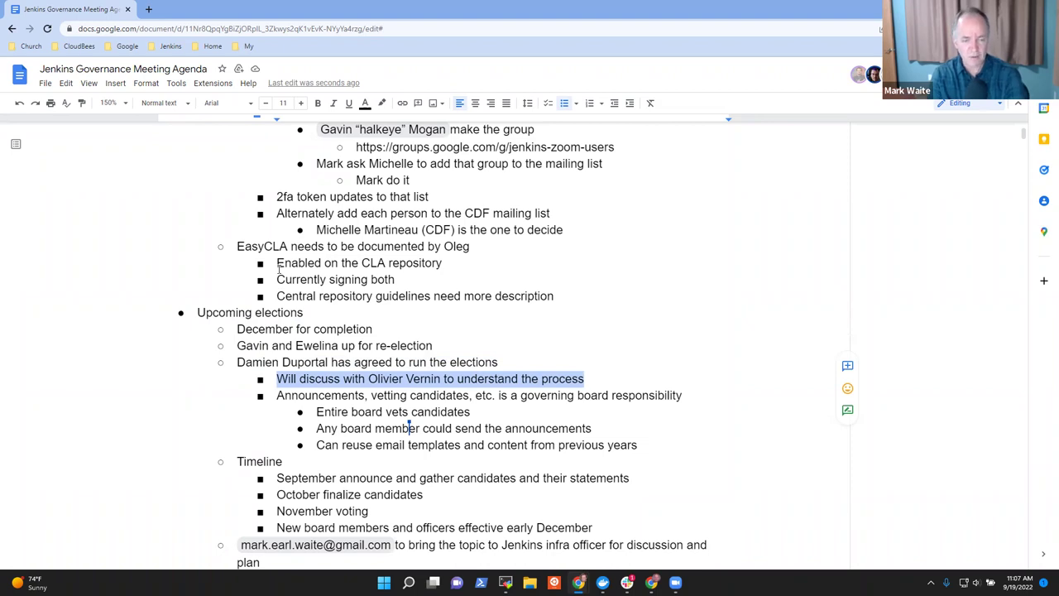
pyautogui.hotkey('alt', 'shift', '5')
# Add a nested bullet "Discuss further in infra meeting" after the note on governing board responsibility and its sub-items.
pyautogui.press('Down')
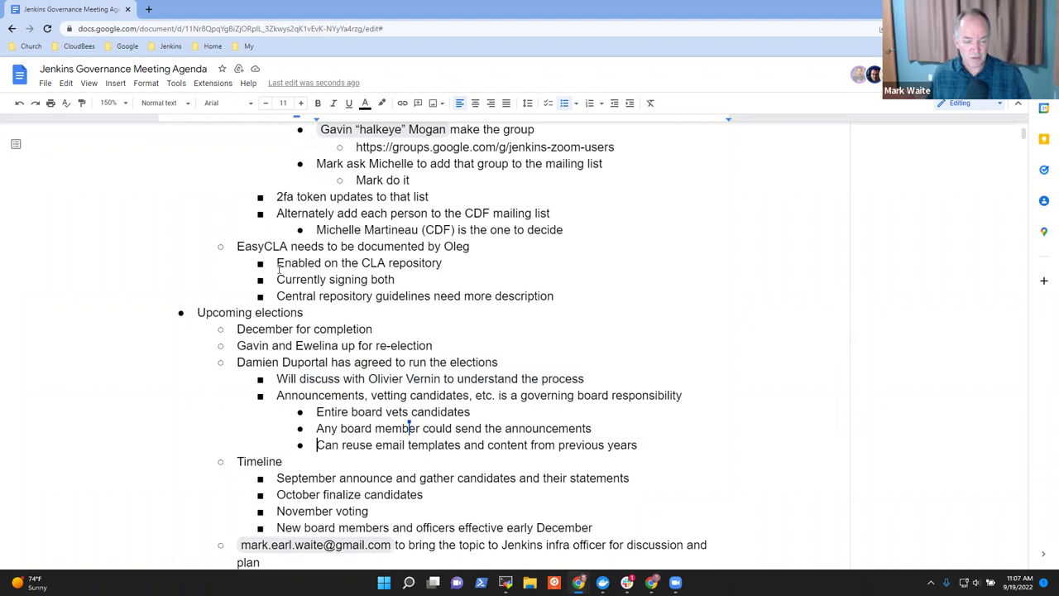
pyautogui.press('End')
pyautogui.press('Return')
pyautogui.hotkey('shift', 'Tab')
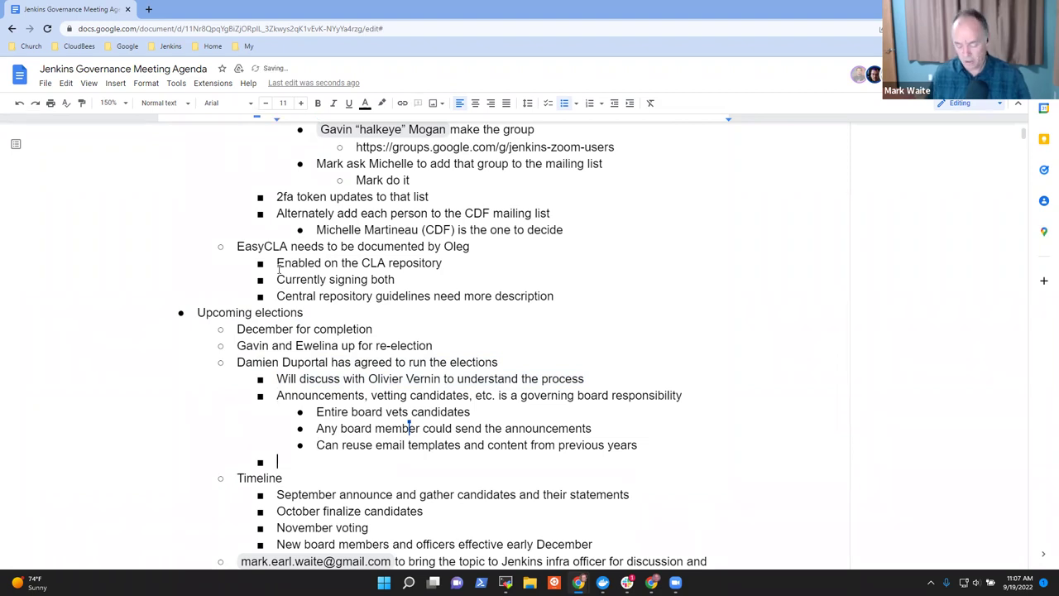
pyautogui.write('Discuss fu')
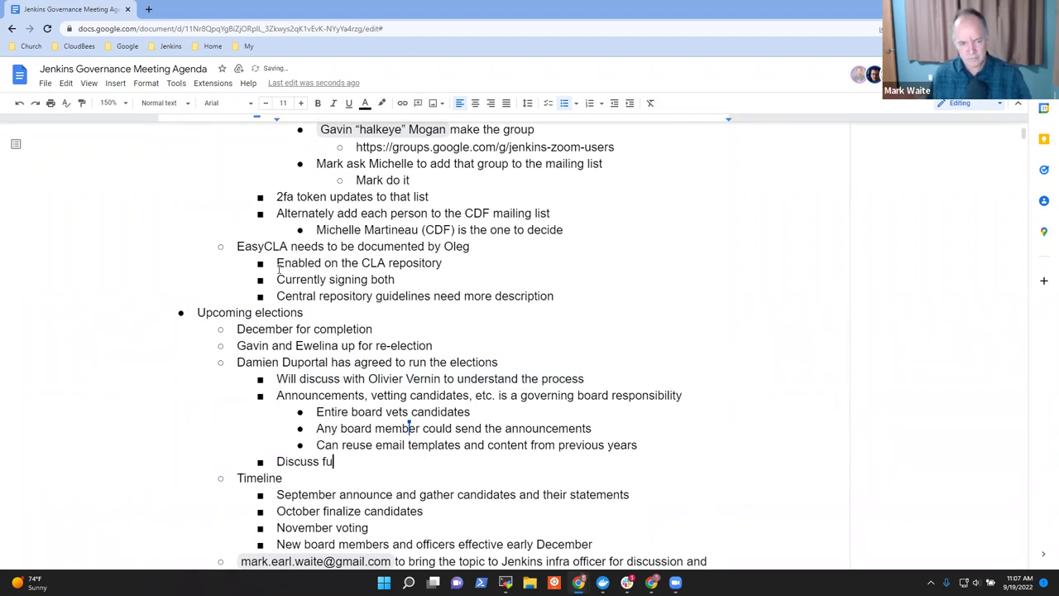
pyautogui.write('rther in infra ')
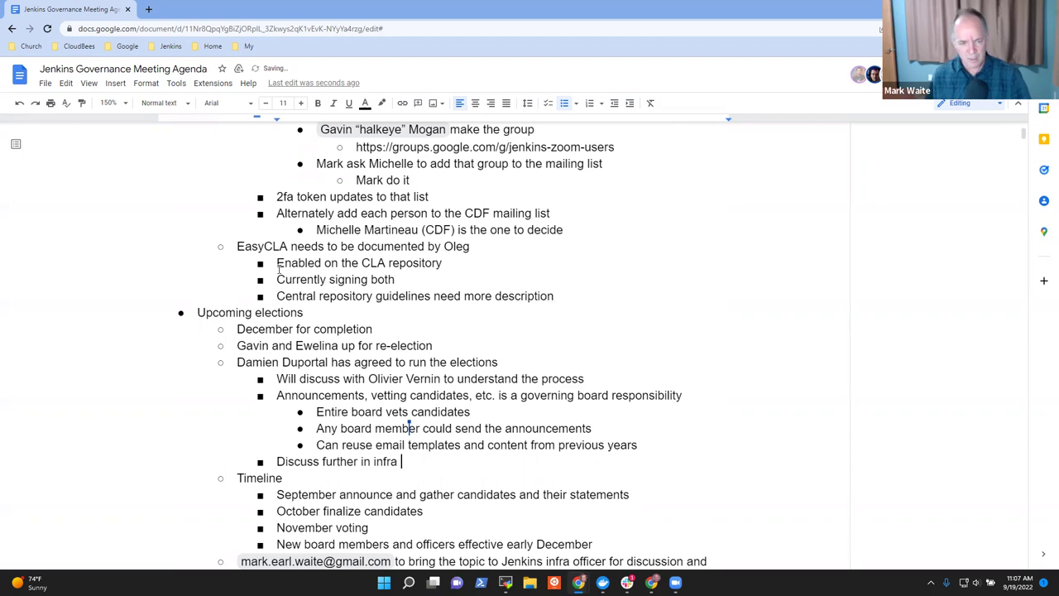
pyautogui.write('meeting')
# Highlight the Timeline items one after another, from the September announcement to new board members effective early December.
pyautogui.press('Down')
pyautogui.press('Down')
pyautogui.press('Down')
pyautogui.press('Down')
pyautogui.press('Down')
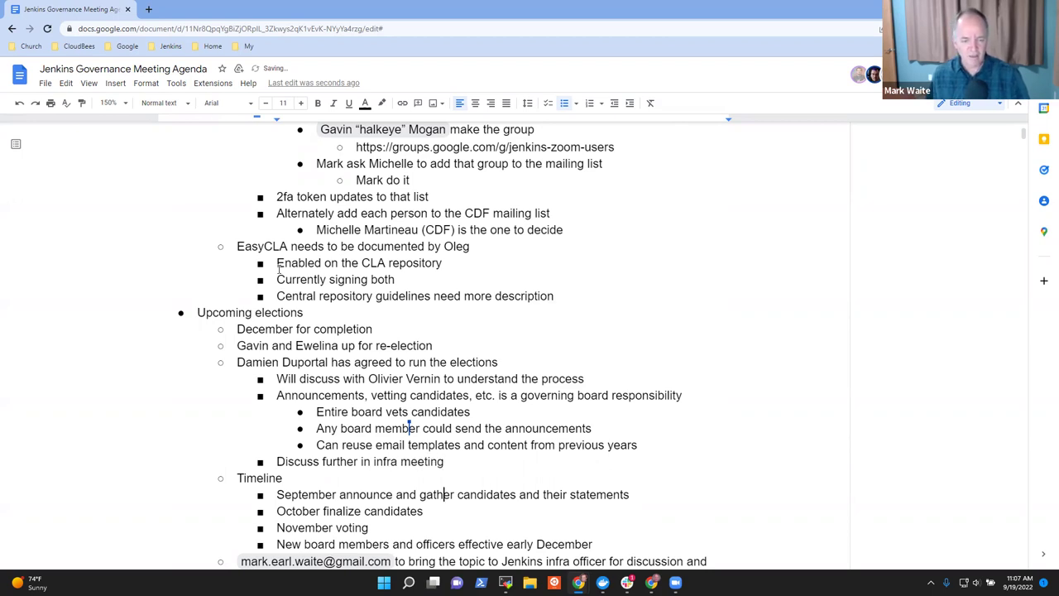
pyautogui.press('Down')
pyautogui.press('Up')
pyautogui.press('Up')
pyautogui.press('Up')
pyautogui.press('Up')
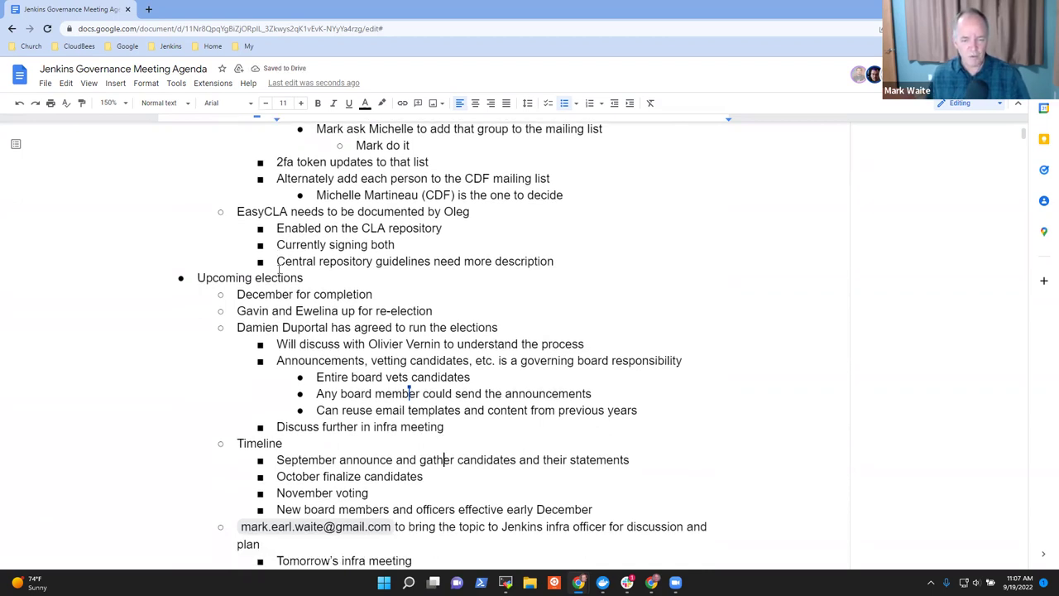
pyautogui.press('Home')
pyautogui.hotkey('shift', 'End')
pyautogui.press('Down')
pyautogui.press('Home')
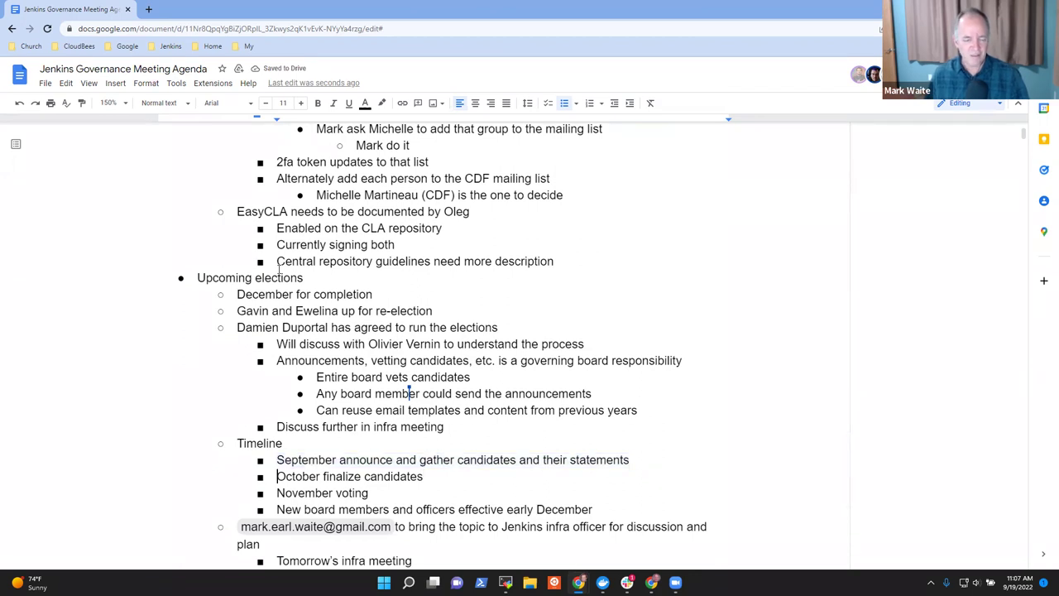
pyautogui.hotkey('shift', 'End')
pyautogui.press('Down')
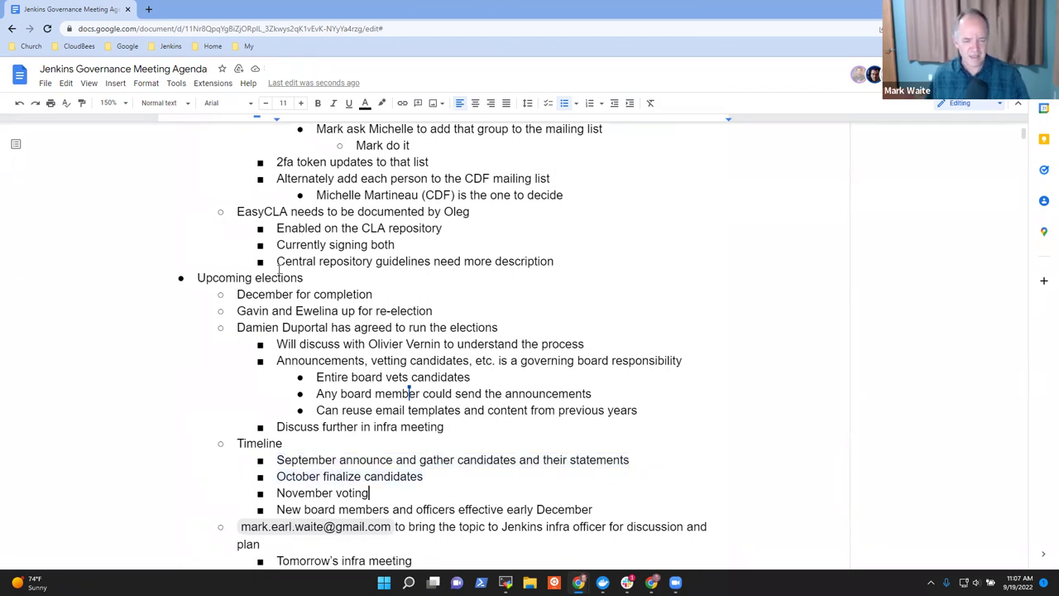
pyautogui.press('Home')
pyautogui.hotkey('shift', 'End')
pyautogui.press('Down')
pyautogui.press('Home')
pyautogui.hotkey('shift', 'End')
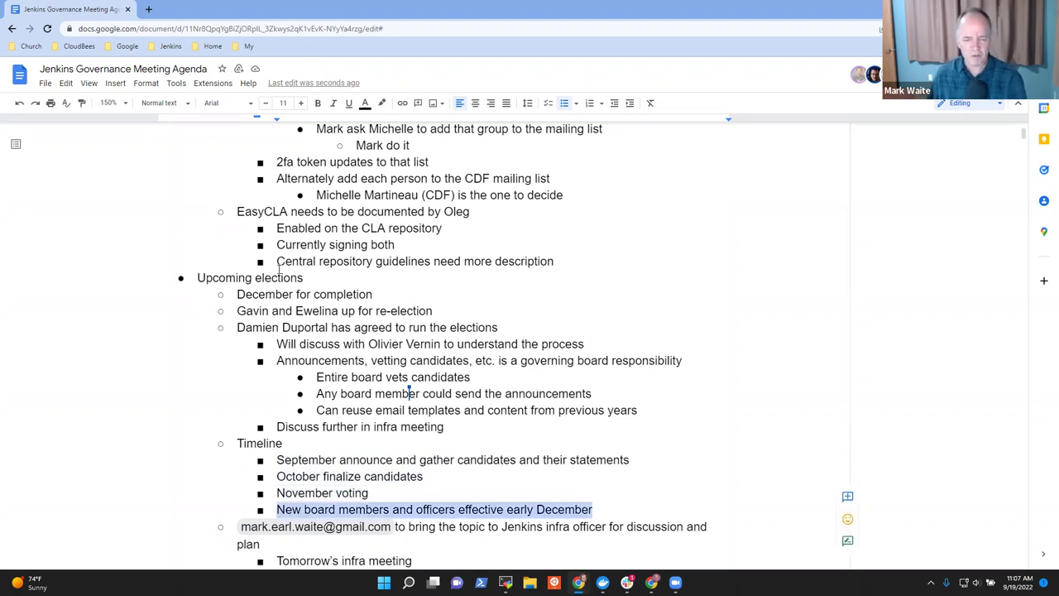
# Delete the item about bringing the topic to the Jenkins infra officer, including its "Tomorrow's infra meeting" sub-item and the leftover empty bullet.
pyautogui.press('Down')
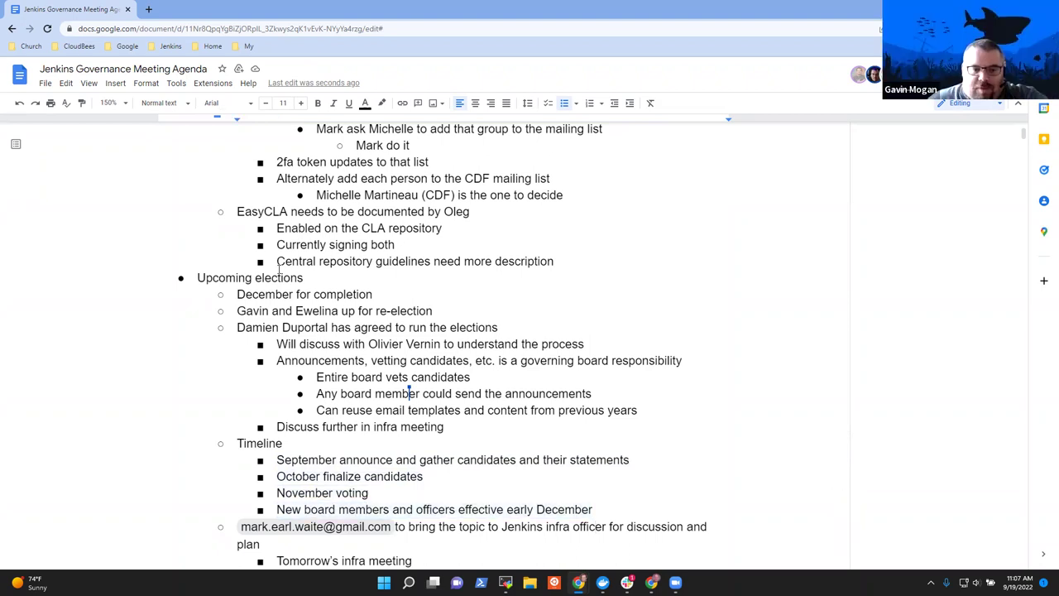
pyautogui.press('Down')
pyautogui.press('Down')
pyautogui.press('Down')
pyautogui.press('Up')
pyautogui.press('Up')
pyautogui.press('Up')
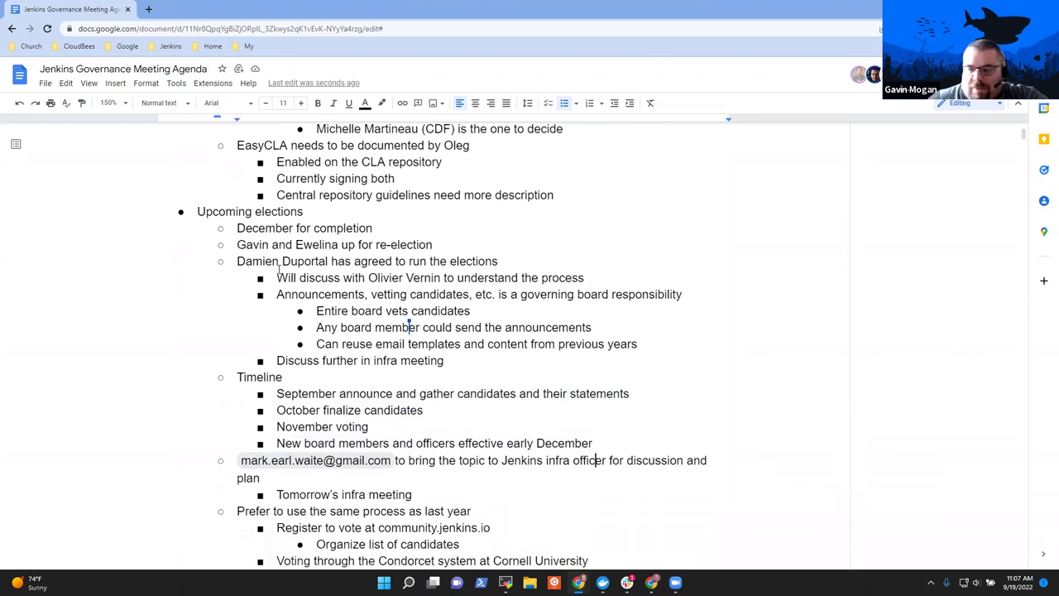
pyautogui.press('Home')
pyautogui.hotkey('shift', 'End')
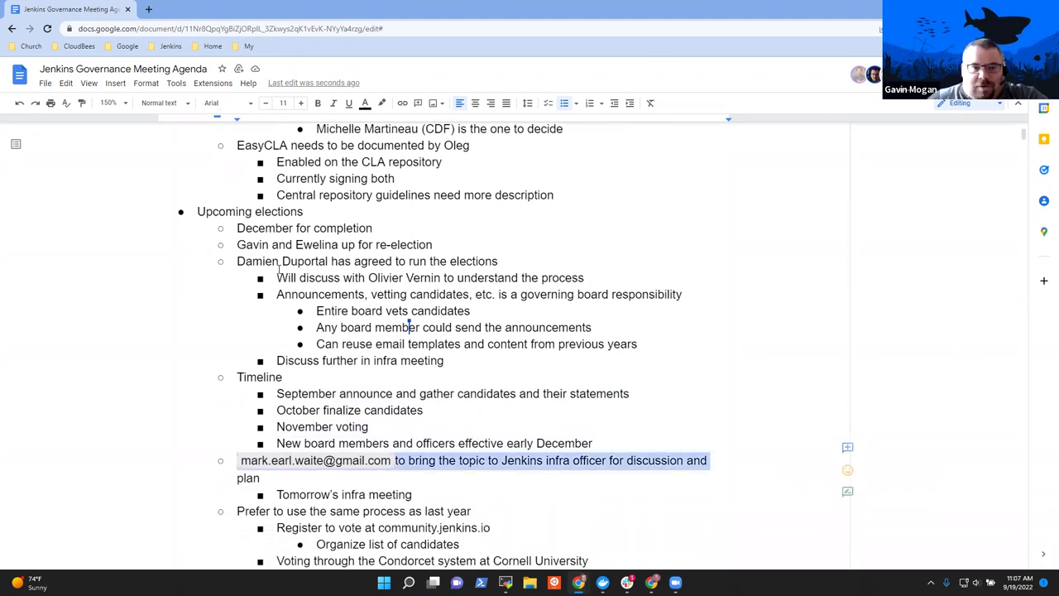
pyautogui.hotkey('shift', 'Down')
pyautogui.hotkey('shift', 'Down')
pyautogui.press('BackSpace')
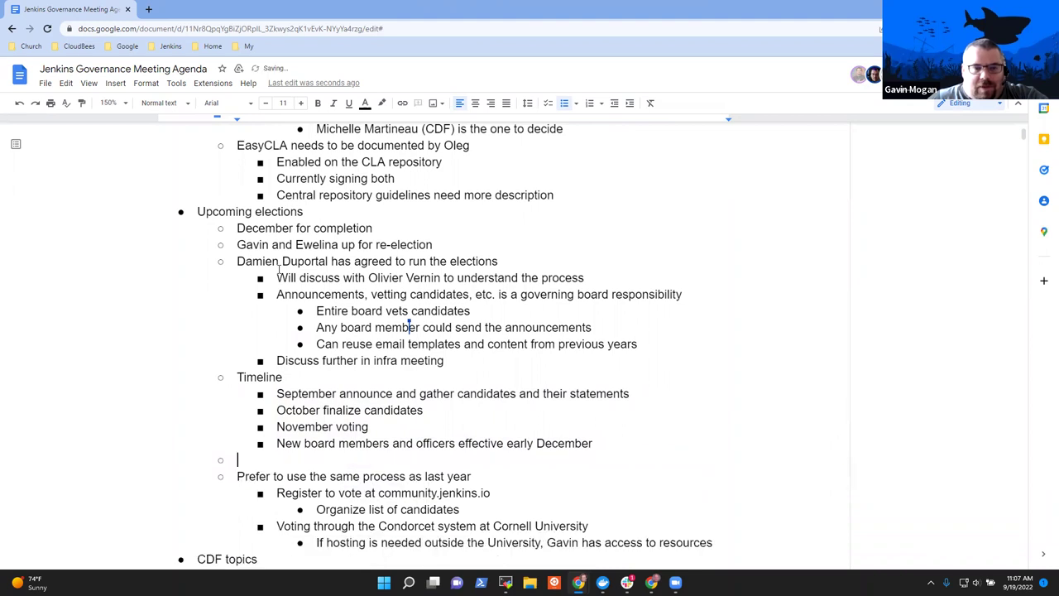
pyautogui.press('BackSpace')
pyautogui.press('BackSpace')
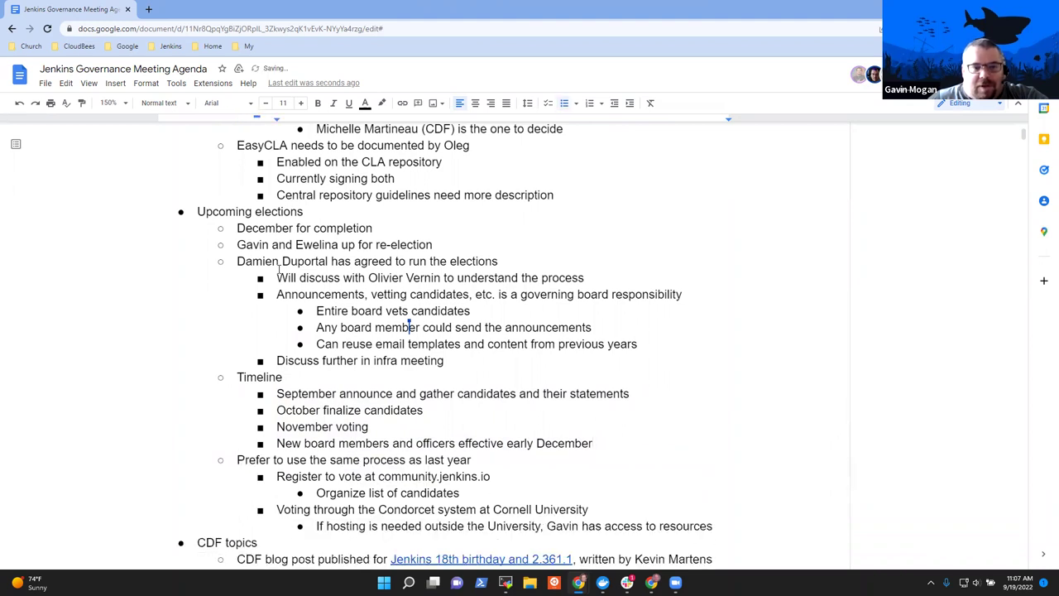
# Add a nested bullet "Only 10 days in September" under the September announcement item of the Timeline.
pyautogui.press('Up')
pyautogui.press('Up')
pyautogui.press('Up')
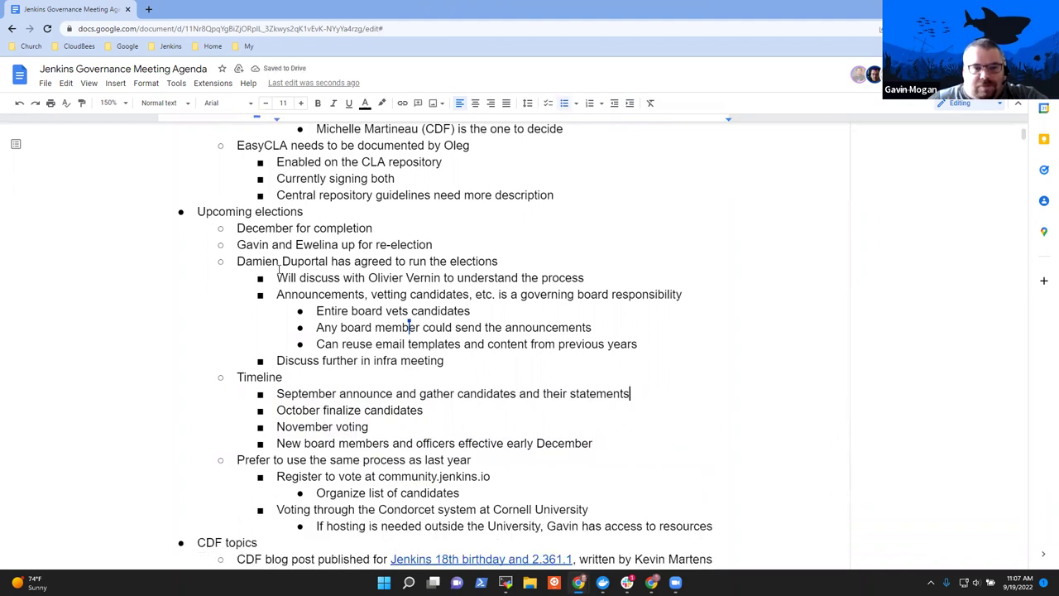
pyautogui.press('Return')
pyautogui.press('Tab')
pyautogui.write('Only ')
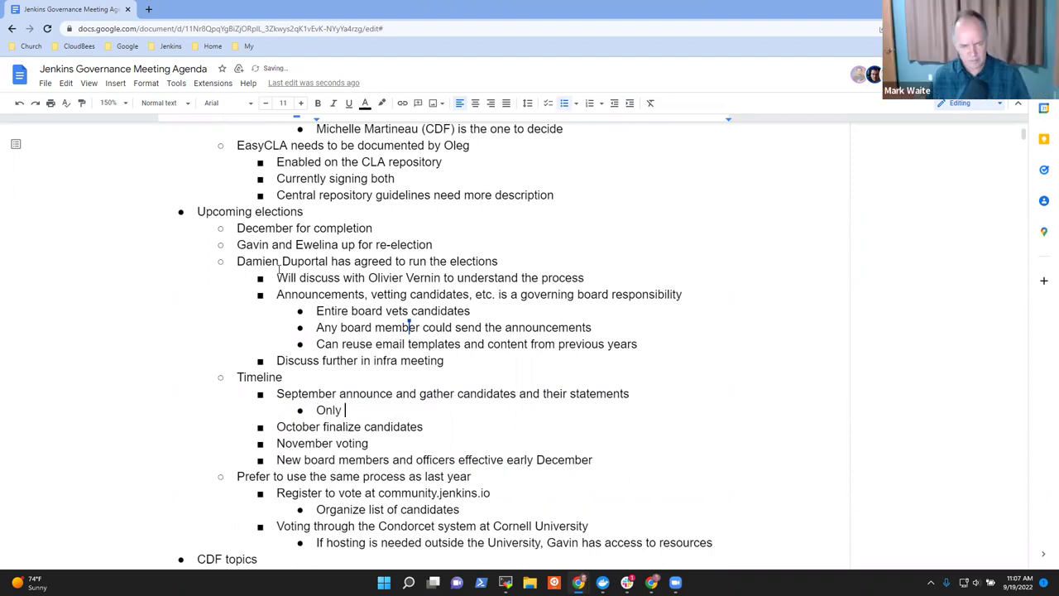
pyautogui.write('10 days in Septmeber')
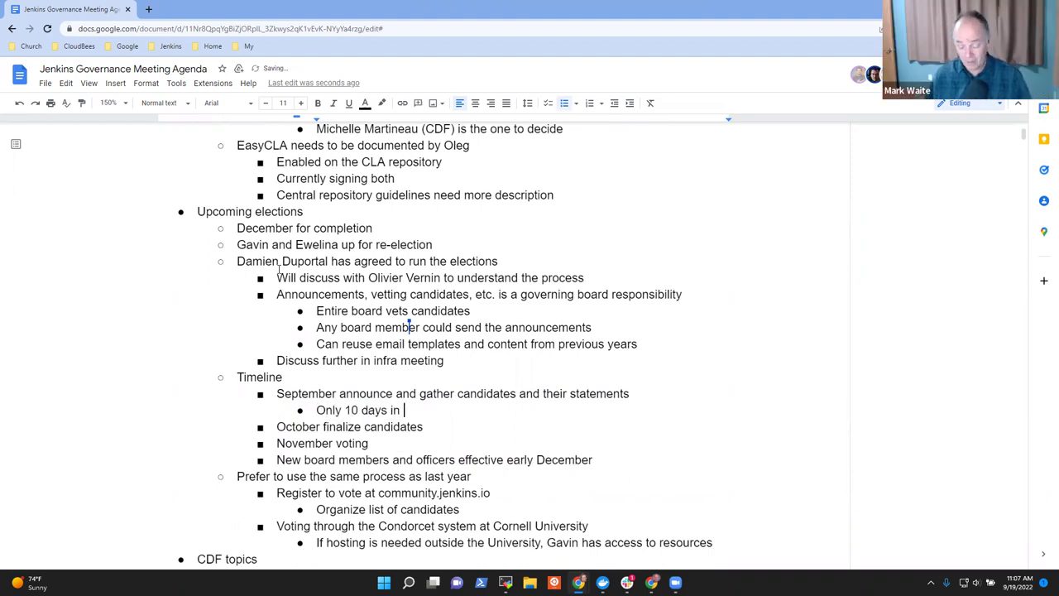
pyautogui.press('BackSpace')
pyautogui.press('BackSpace')
pyautogui.press('BackSpace')
pyautogui.press('BackSpace')
pyautogui.press('BackSpace')
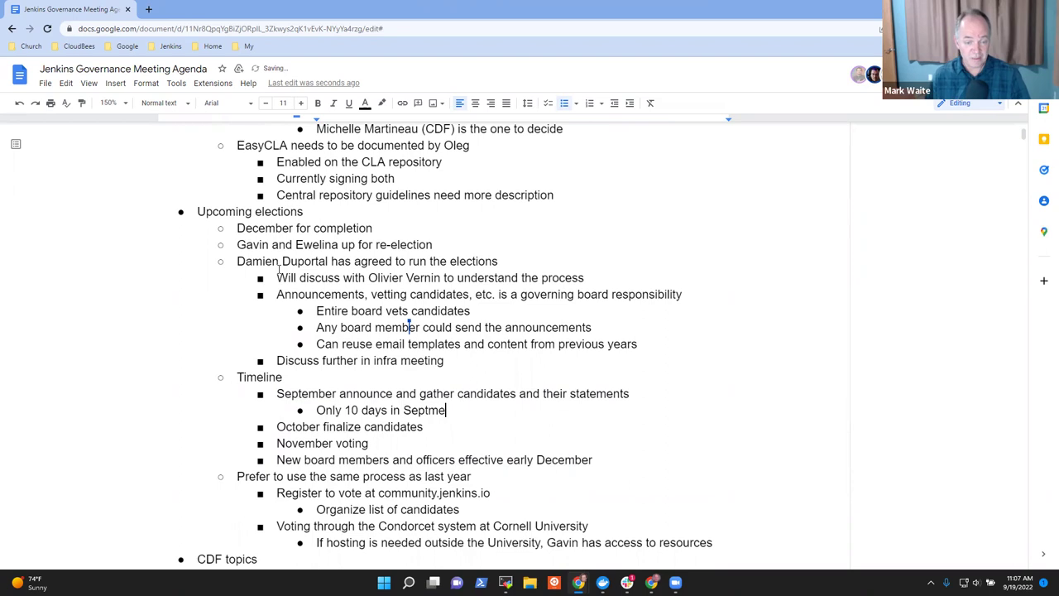
pyautogui.write('em')
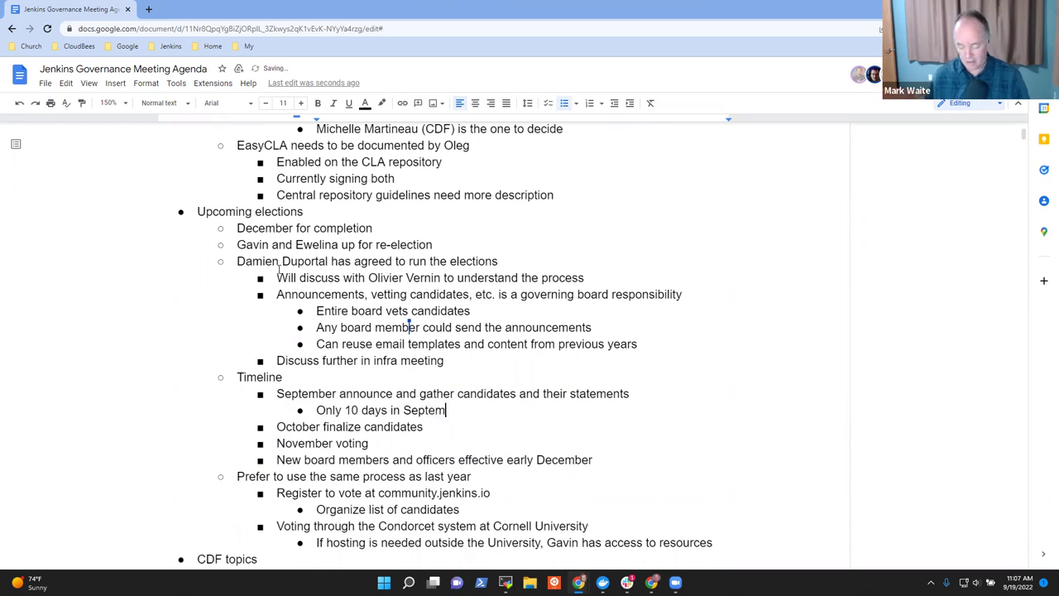
pyautogui.write('ber')
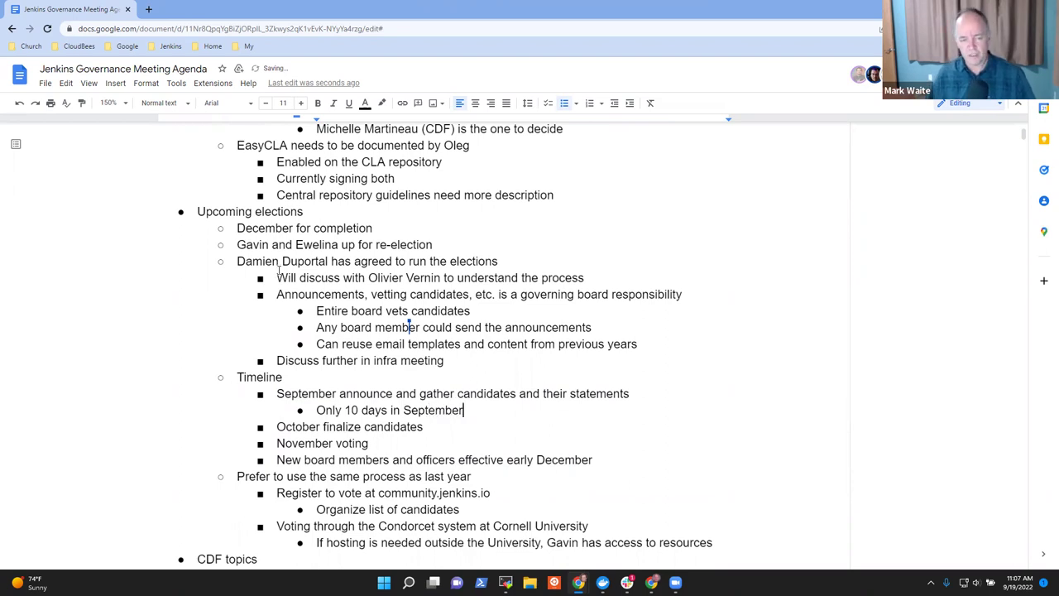
# Highlight the "October finalize candidates" item in the Timeline.
pyautogui.press('Down')
pyautogui.hotkey('ctrl', 'shift', 'Left')
pyautogui.hotkey('ctrl', 'shift', 'Left')
pyautogui.hotkey('ctrl', 'shift', 'Left')
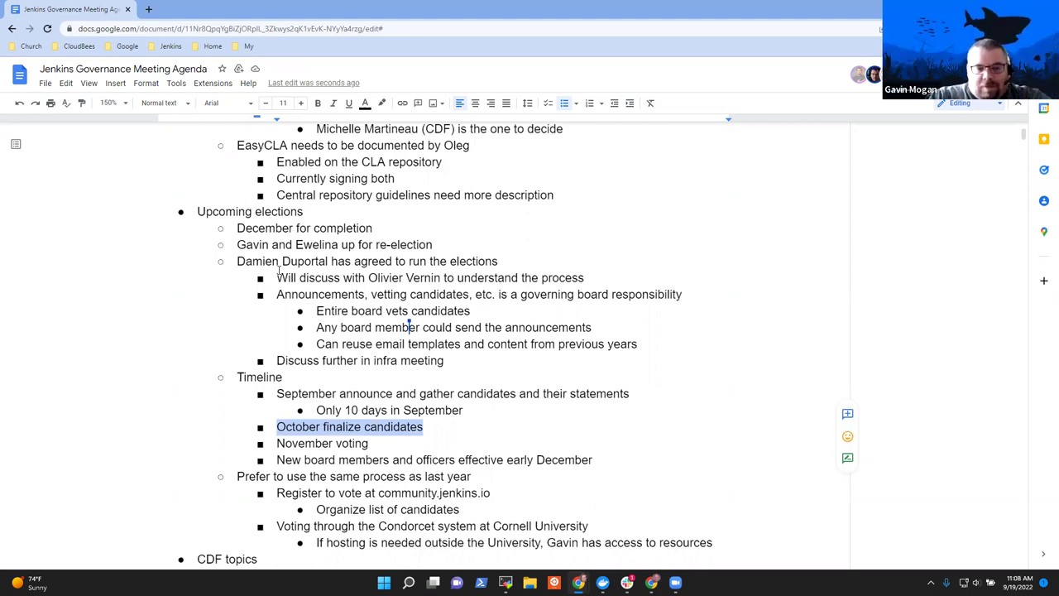
# Insert "left" after "10 days" in the nested September note.
pyautogui.press('Up')
pyautogui.press('Up')
pyautogui.press('Down')
pyautogui.hotkey('ctrl', 'Right')
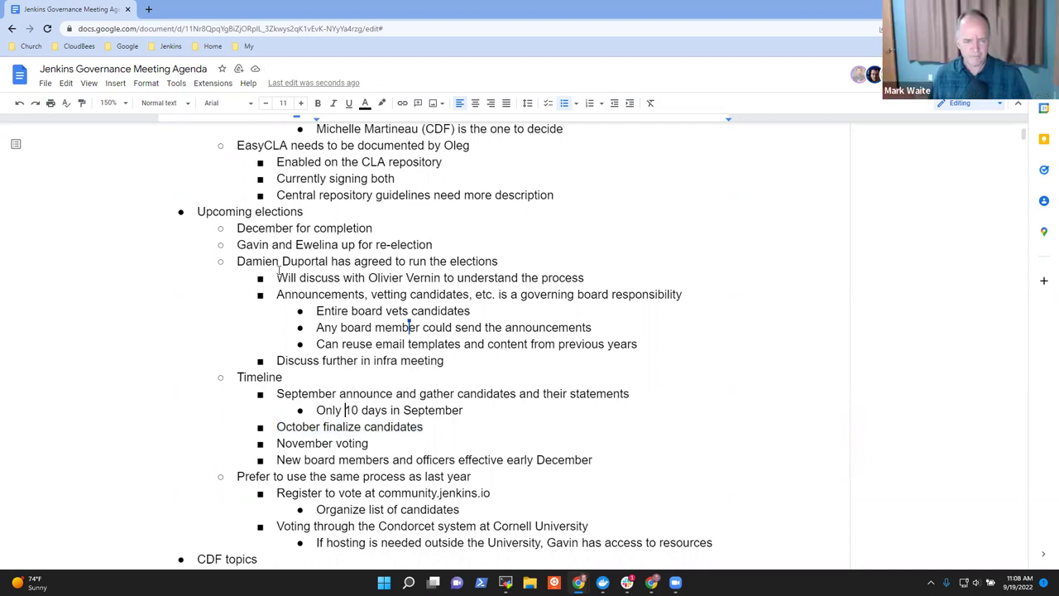
pyautogui.write('left')
pyautogui.press('End')
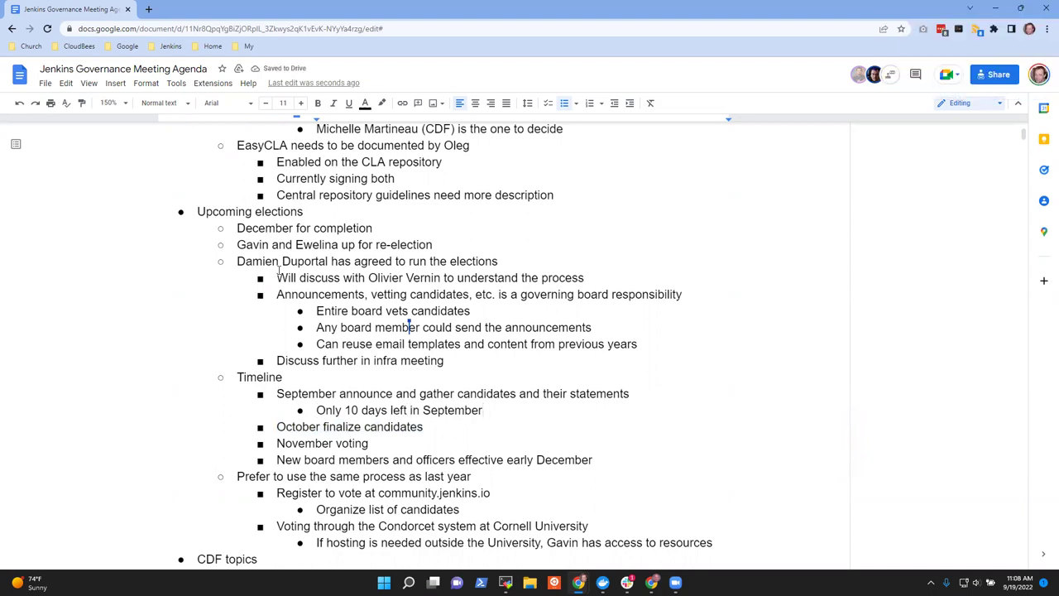
# Reword the item "Prefer to use the same process as last year" to "Use the same process as last year".
pyautogui.press('Down')
pyautogui.press('Down')
pyautogui.press('Down')
pyautogui.press('Down')
pyautogui.press('Home')
pyautogui.hotkey('shift', 'Right')
pyautogui.hotkey('shift', 'Right')
pyautogui.hotkey('shift', 'Right')
pyautogui.hotkey('shift', 'Right')
pyautogui.hotkey('shift', 'Right')
pyautogui.hotkey('shift', 'Right')
pyautogui.hotkey('shift', 'Right')
pyautogui.hotkey('shift', 'Right')
pyautogui.hotkey('shift', 'Right')
pyautogui.hotkey('shift', 'Right')
pyautogui.hotkey('shift', 'Right')
pyautogui.write('U')
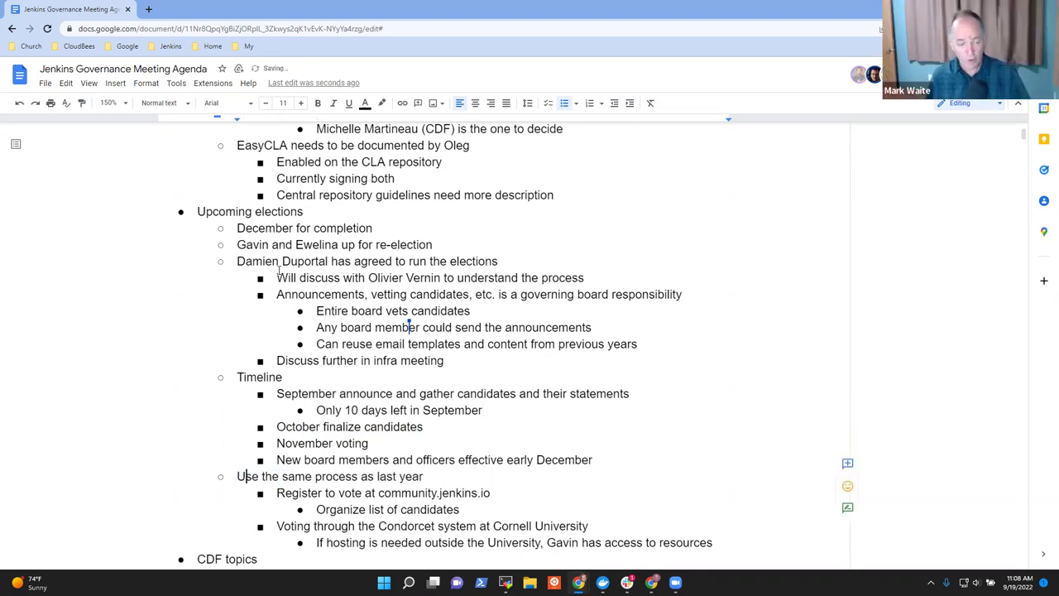
# Highlight the item on registering to vote at community.jenkins.io and the one on Condorcet voting at Cornell University.
pyautogui.press('Down')
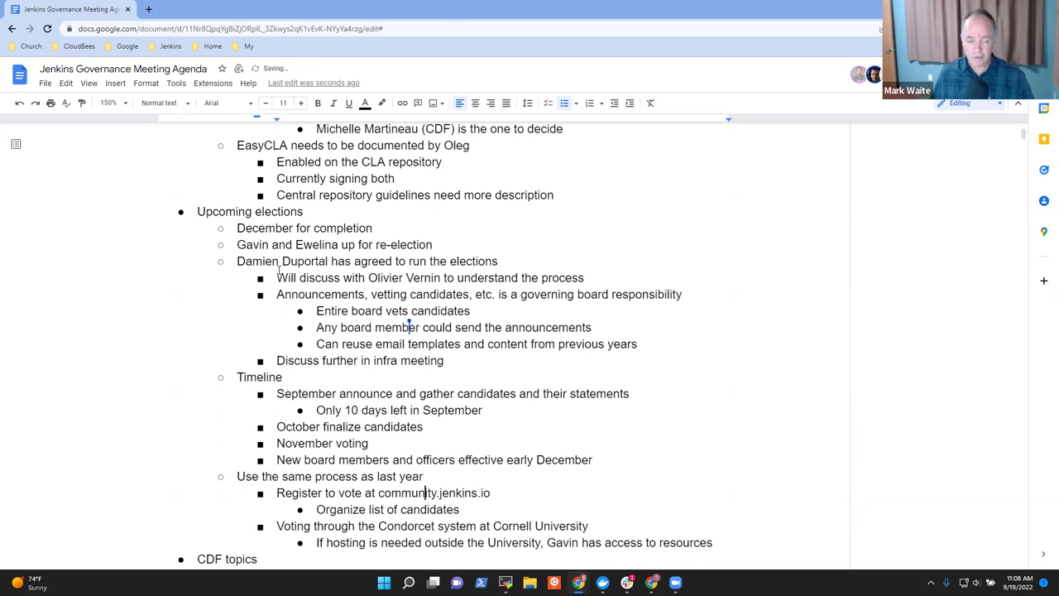
pyautogui.hotkey('shift', 'End')
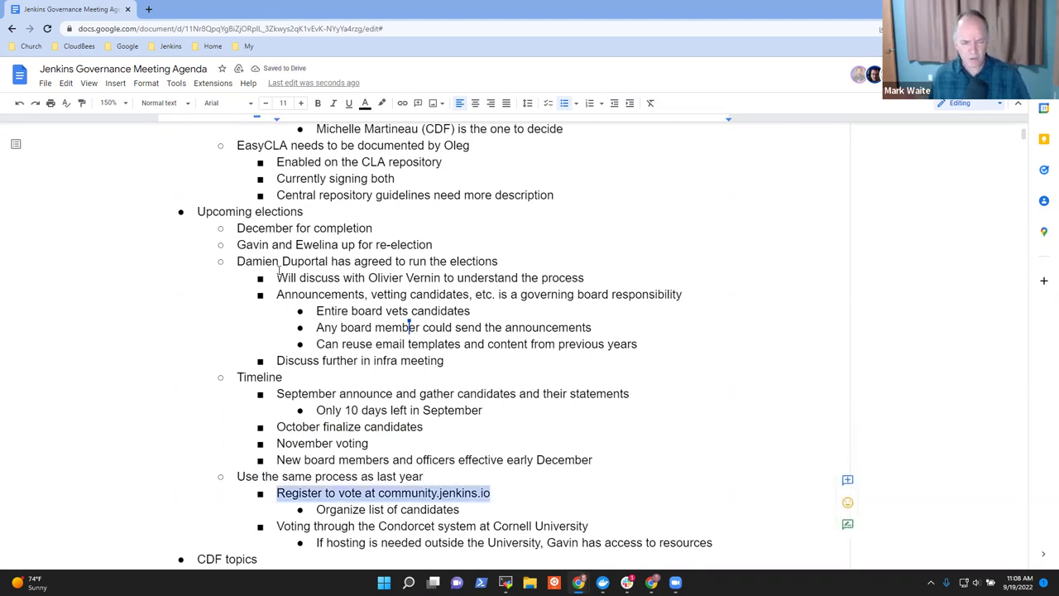
pyautogui.press('Down')
pyautogui.press('Down')
pyautogui.hotkey('shift', 'End')
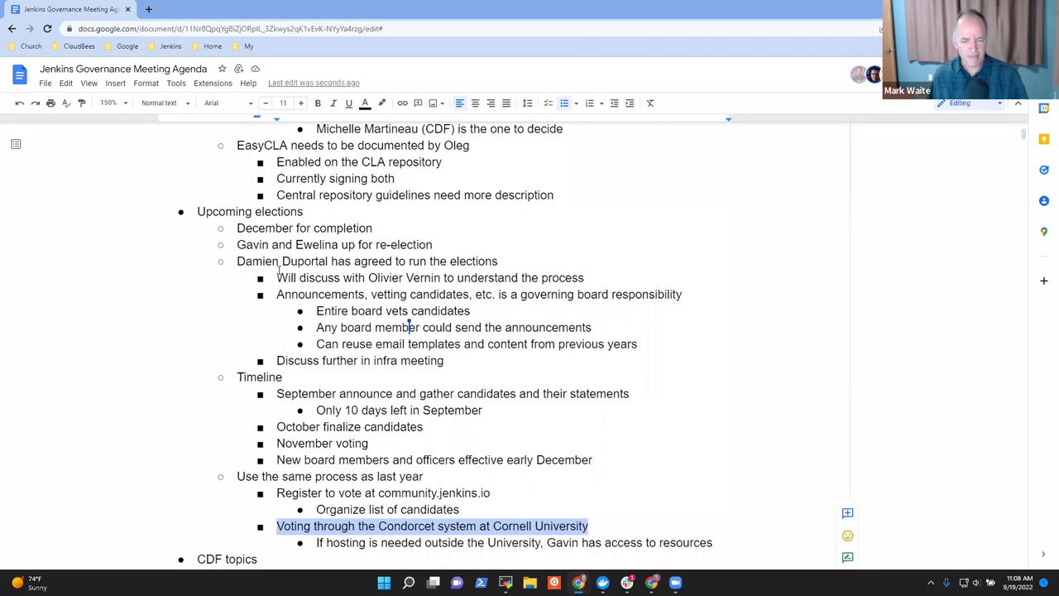
# Look ahead through the CDF topics and return to the Upcoming elections section to review its items.
pyautogui.press('Down')
pyautogui.press('Down')
pyautogui.press('Down')
pyautogui.press('Down')
pyautogui.press('Down')
pyautogui.press('Down')
pyautogui.press('Down')
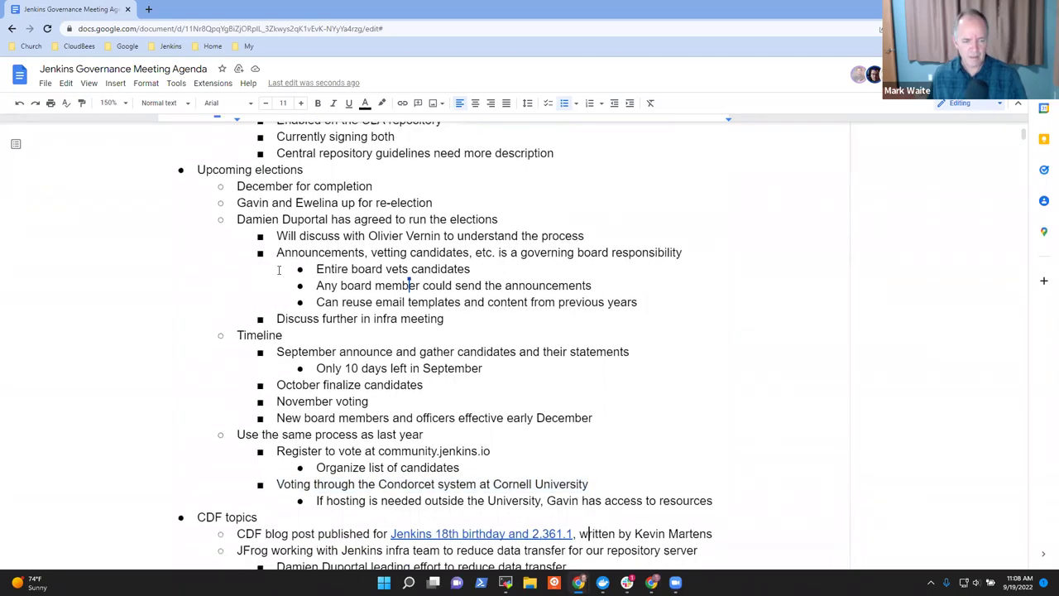
pyautogui.press('Down')
pyautogui.press('Down')
pyautogui.press('Down')
pyautogui.press('Down')
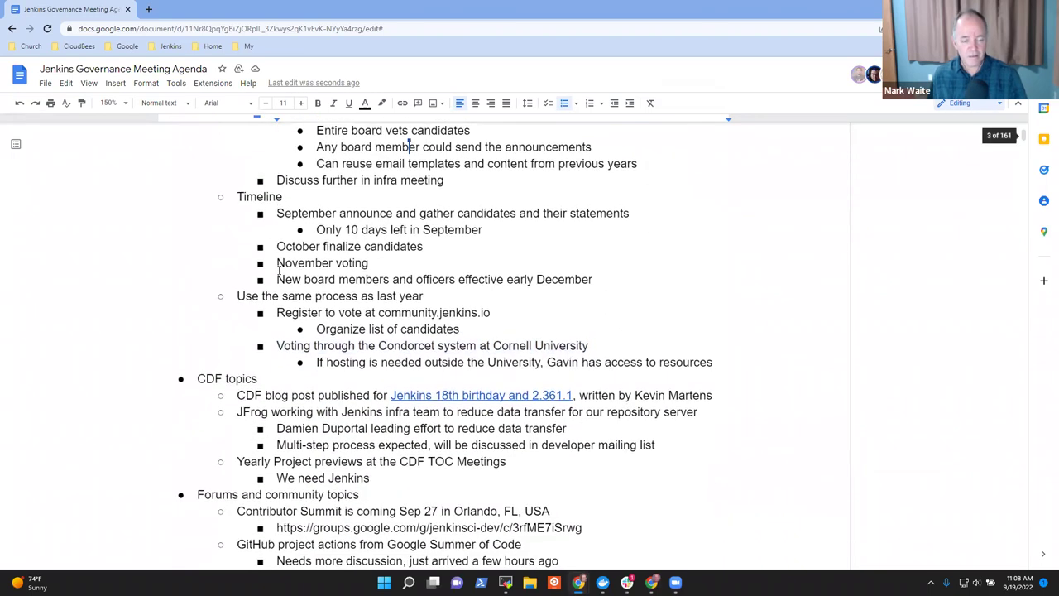
pyautogui.press('Up')
pyautogui.press('Up')
pyautogui.press('Up')
pyautogui.press('Up')
pyautogui.press('Up')
pyautogui.press('Up')
pyautogui.press('Up')
pyautogui.press('Up')
pyautogui.press('Up')
pyautogui.press('Up')
pyautogui.press('Up')
pyautogui.press('Up')
pyautogui.press('Up')
pyautogui.press('Up')
pyautogui.press('Up')
pyautogui.press('Up')
pyautogui.press('Up')
pyautogui.press('Up')
pyautogui.press('Up')
pyautogui.press('Up')
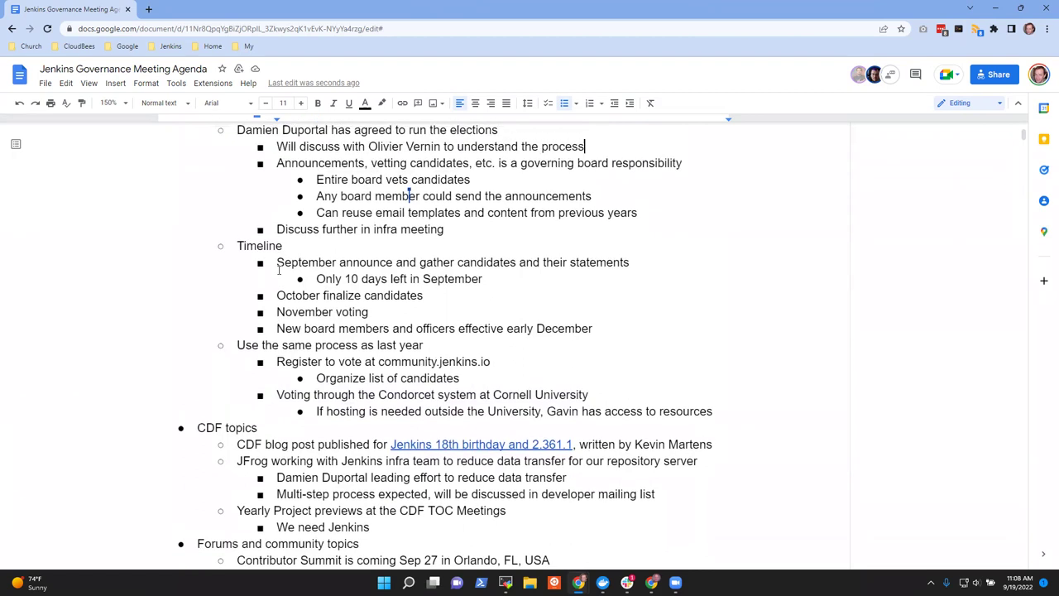
pyautogui.press('Up')
pyautogui.press('Up')
pyautogui.press('Up')
pyautogui.press('Up')
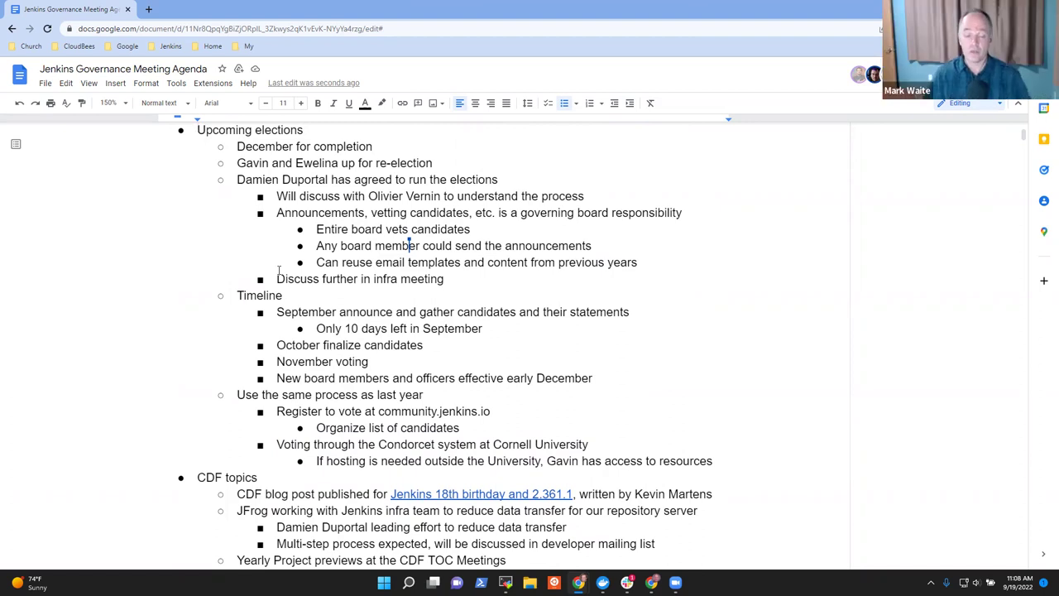
# Below "Organize list of candidates", insert a same-level item about adding the person running the elections to the community.jenkins.io groups.
pyautogui.press('Down')
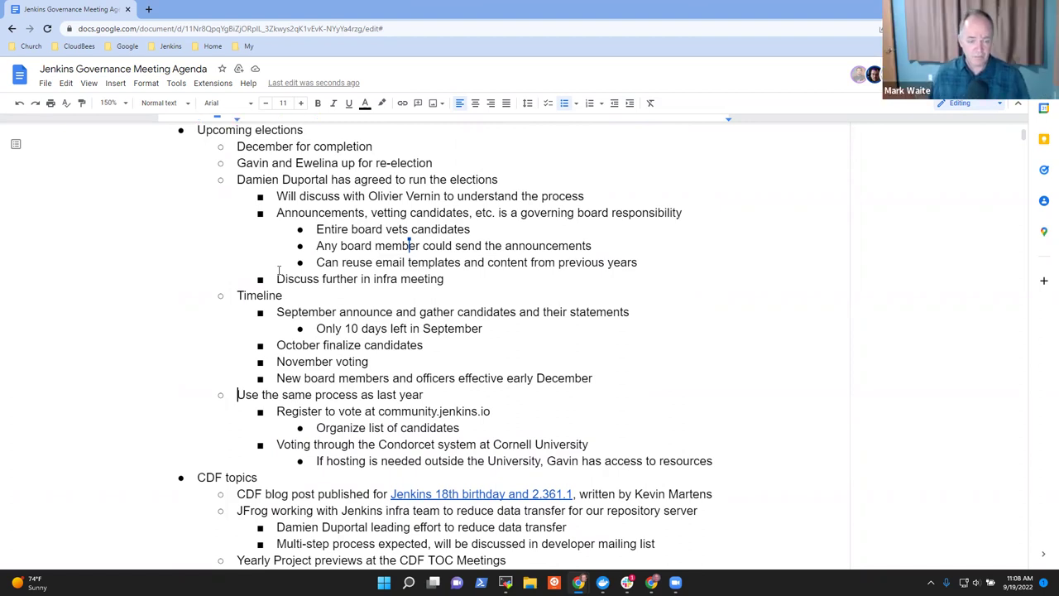
pyautogui.press('Down')
pyautogui.press('End')
pyautogui.press('Up')
pyautogui.press('Up')
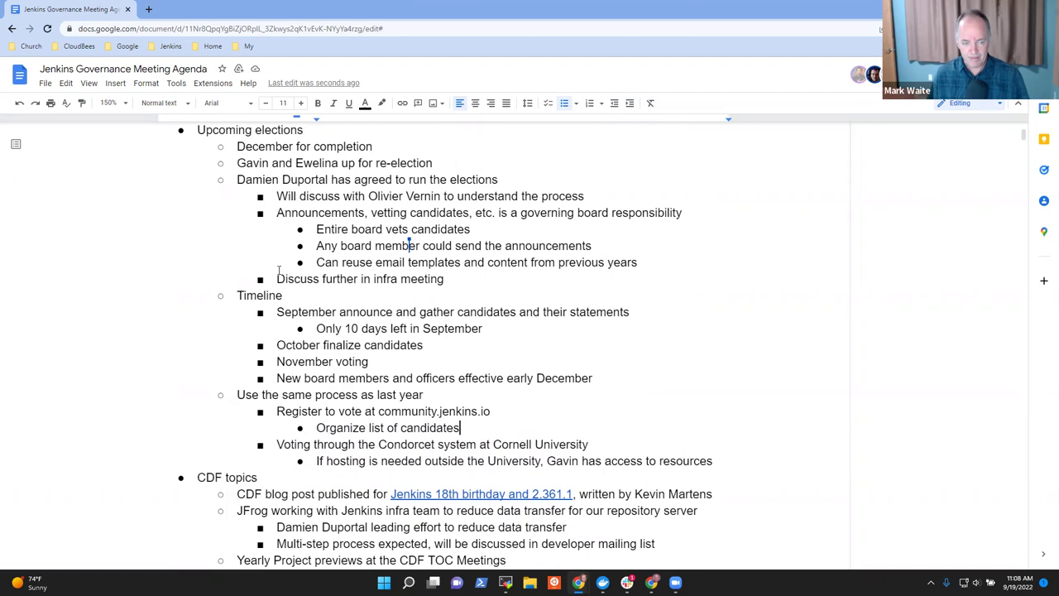
pyautogui.press('Return')
pyautogui.write('Add Demien')
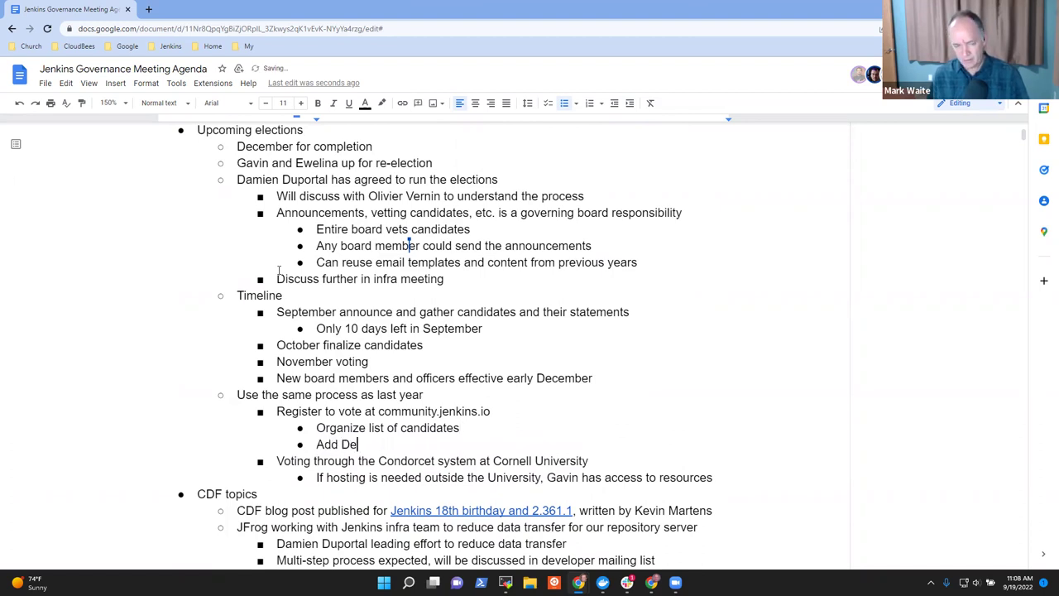
pyautogui.press('BackSpace')
pyautogui.press('BackSpace')
pyautogui.press('BackSpace')
pyautogui.press('BackSpace')
pyautogui.press('BackSpace')
pyautogui.write('am')
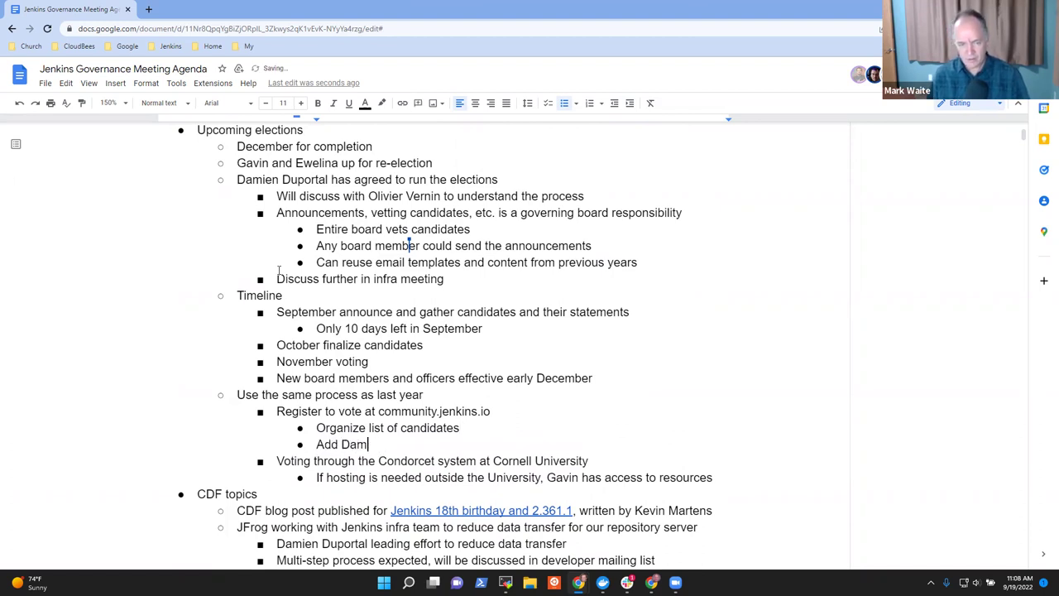
pyautogui.write('ien to the communi6ty')
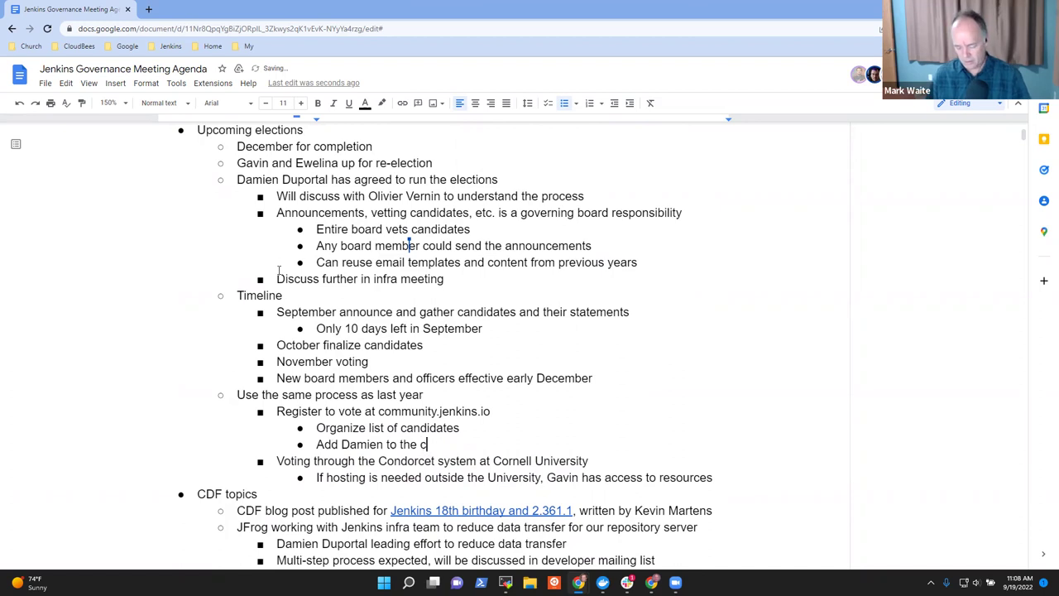
pyautogui.press('BackSpace')
pyautogui.press('BackSpace')
pyautogui.press('BackSpace')
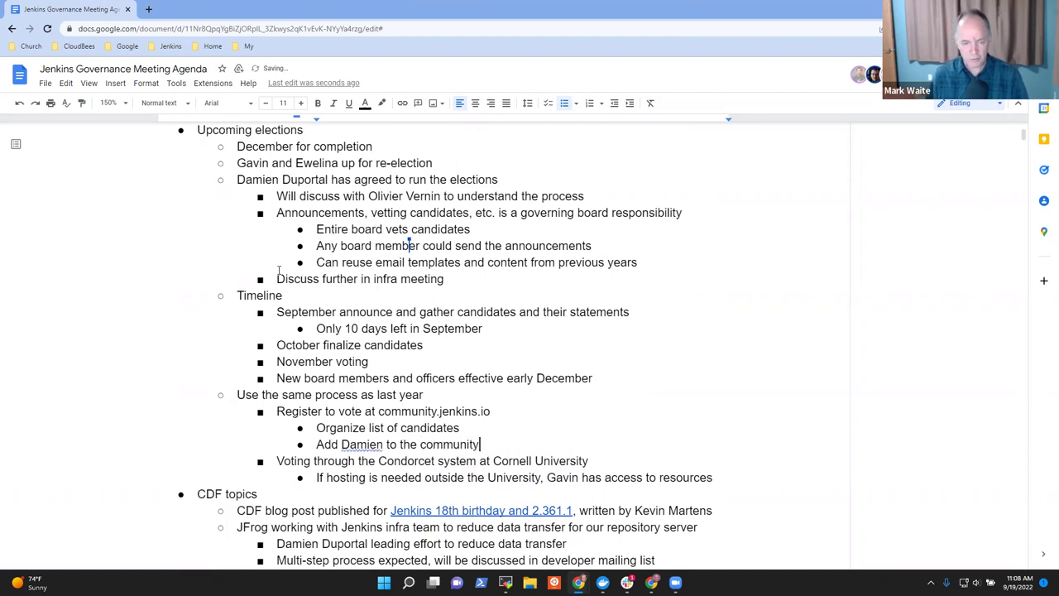
pyautogui.write('ty.jenkisn.')
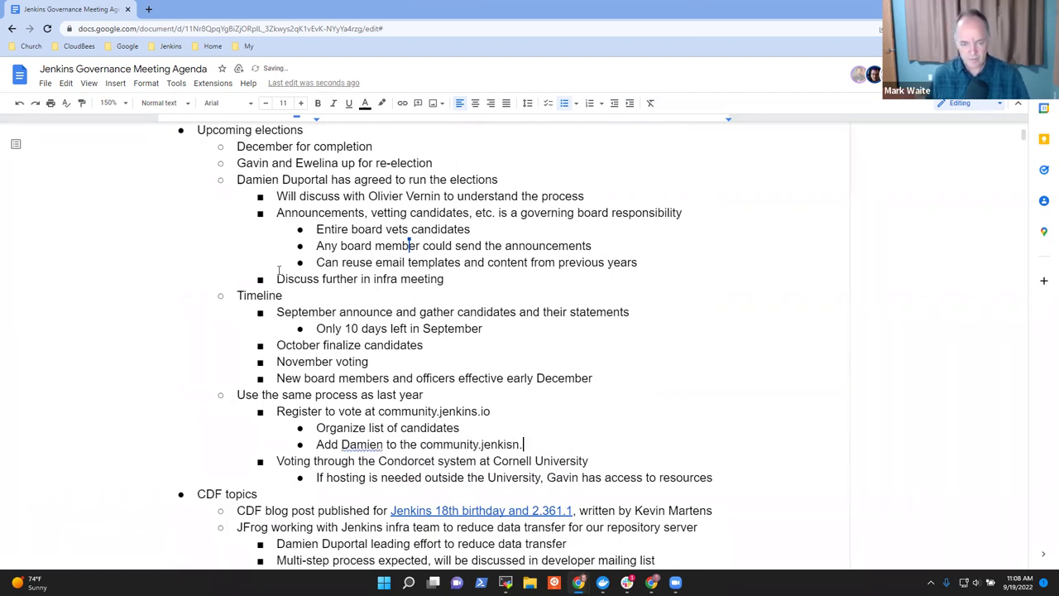
pyautogui.press('BackSpace')
pyautogui.press('BackSpace')
pyautogui.press('BackSpace')
pyautogui.write('ns.io grou')
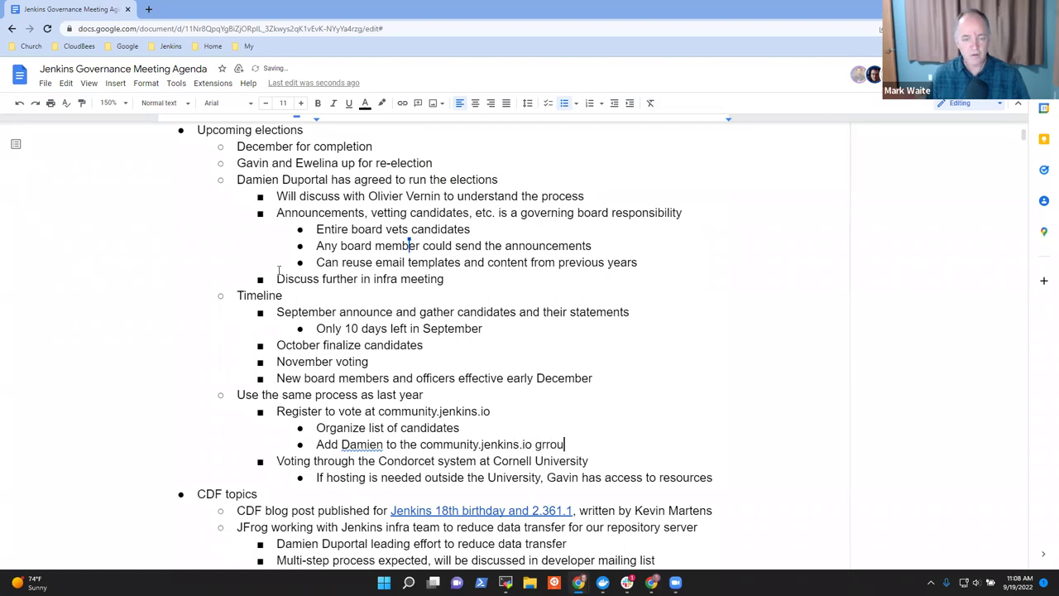
pyautogui.write('ps')
pyautogui.press('BackSpace')
pyautogui.press('BackSpace')
pyautogui.press('BackSpace')
pyautogui.press('BackSpace')
pyautogui.press('BackSpace')
pyautogui.write('roups')
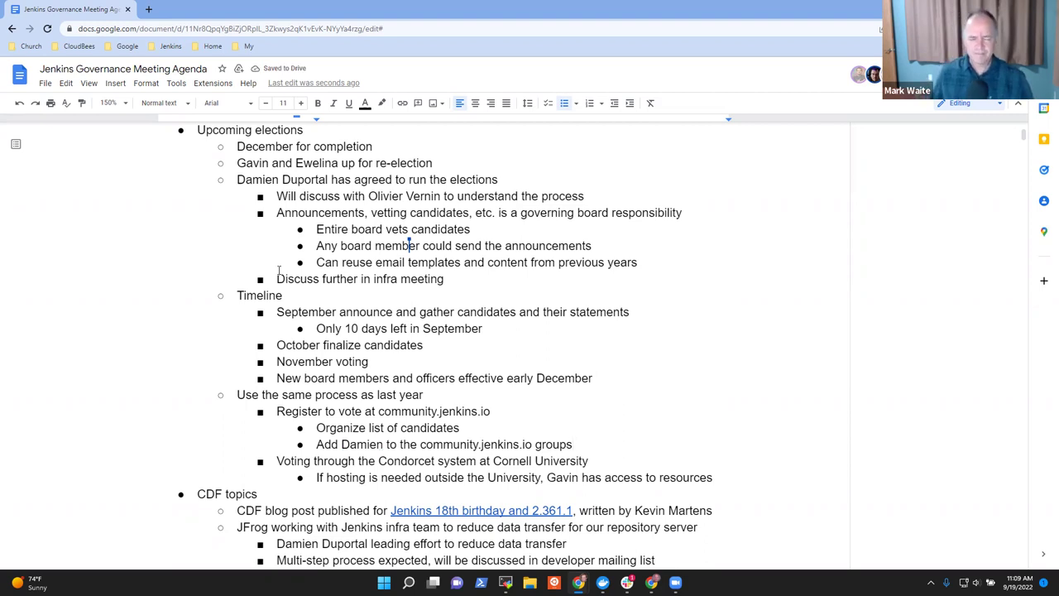
# Look ahead through the CDF topics and the Forums and community topics down to the September 5, 2022 agenda, and return to the CDF topics.
pyautogui.press('Down')
pyautogui.press('Down')
pyautogui.press('Down')
pyautogui.press('Down')
pyautogui.press('Down')
pyautogui.press('Down')
pyautogui.press('Down')
pyautogui.press('Down')
pyautogui.press('Down')
pyautogui.press('Down')
pyautogui.press('Down')
pyautogui.press('Down')
pyautogui.press('Down')
pyautogui.press('Down')
pyautogui.press('Down')
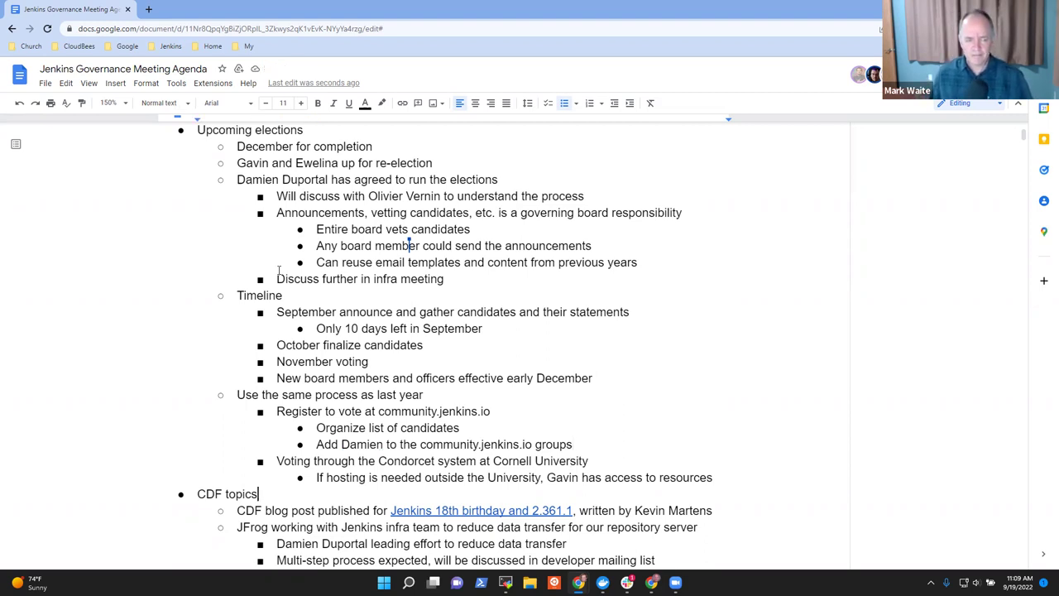
pyautogui.press('Down')
pyautogui.press('Down')
pyautogui.press('Down')
pyautogui.press('Down')
pyautogui.press('Down')
pyautogui.press('Down')
pyautogui.press('Down')
pyautogui.press('Down')
pyautogui.press('Down')
pyautogui.press('Down')
pyautogui.press('Down')
pyautogui.press('Down')
pyautogui.press('Down')
pyautogui.press('Down')
pyautogui.press('Down')
pyautogui.press('Down')
pyautogui.press('Down')
pyautogui.press('Down')
pyautogui.press('Down')
pyautogui.press('Down')
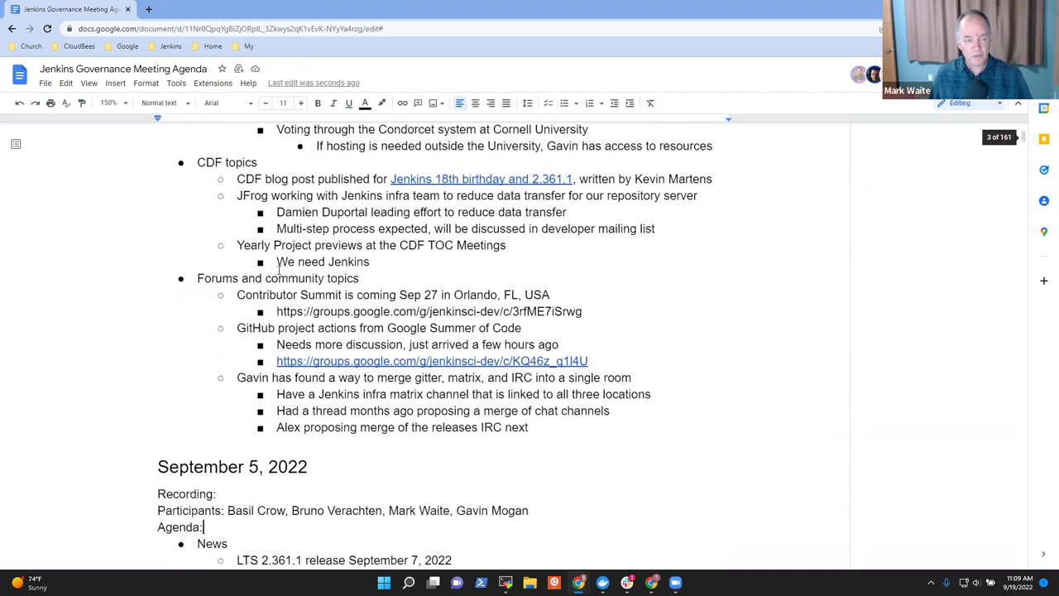
pyautogui.press('Up')
pyautogui.press('Up')
pyautogui.press('Up')
pyautogui.press('Up')
pyautogui.press('Up')
pyautogui.press('Up')
pyautogui.press('Up')
pyautogui.press('Up')
pyautogui.press('Up')
pyautogui.press('Up')
pyautogui.press('Up')
pyautogui.press('Up')
pyautogui.press('Up')
pyautogui.press('Up')
pyautogui.press('Up')
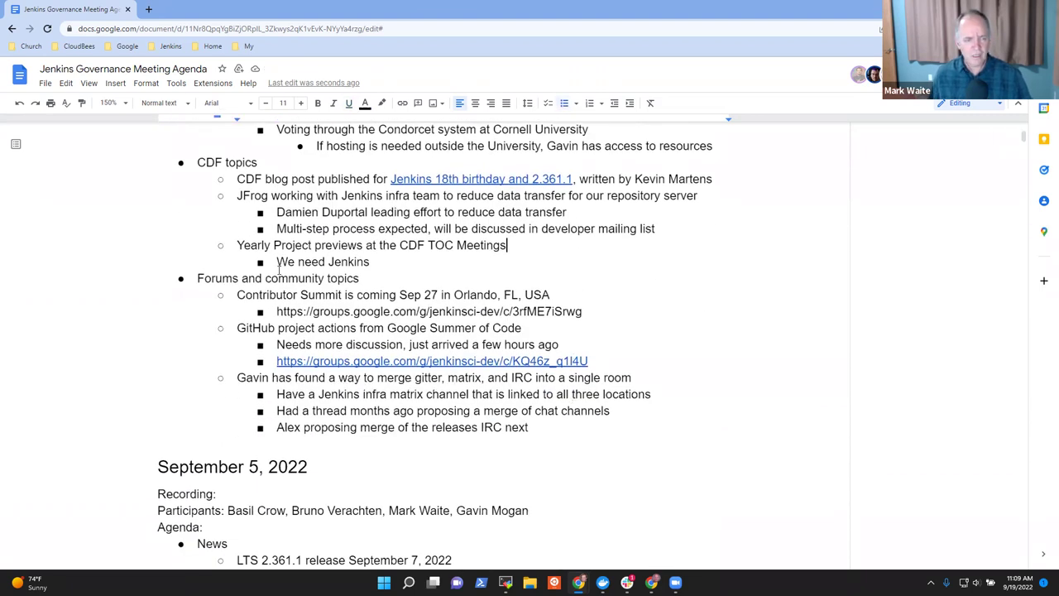
# Highlight the CDF topics item about the blog post on Jenkins 18th birthday and 2.361.1.
pyautogui.press('Up')
pyautogui.press('Up')
pyautogui.press('End')
pyautogui.hotkey('shift', 'Home')
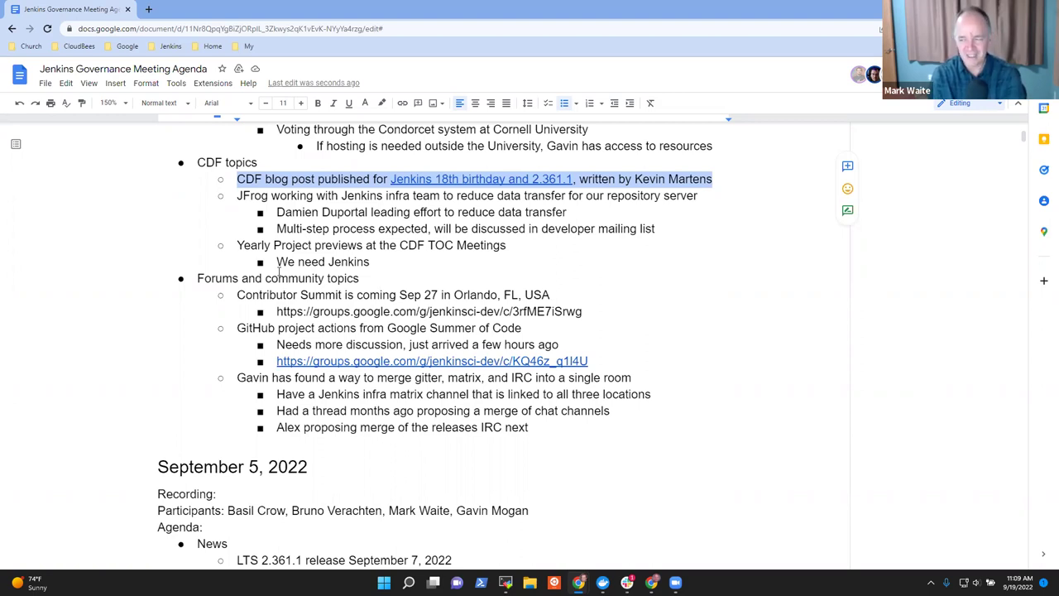
pyautogui.press('Left')
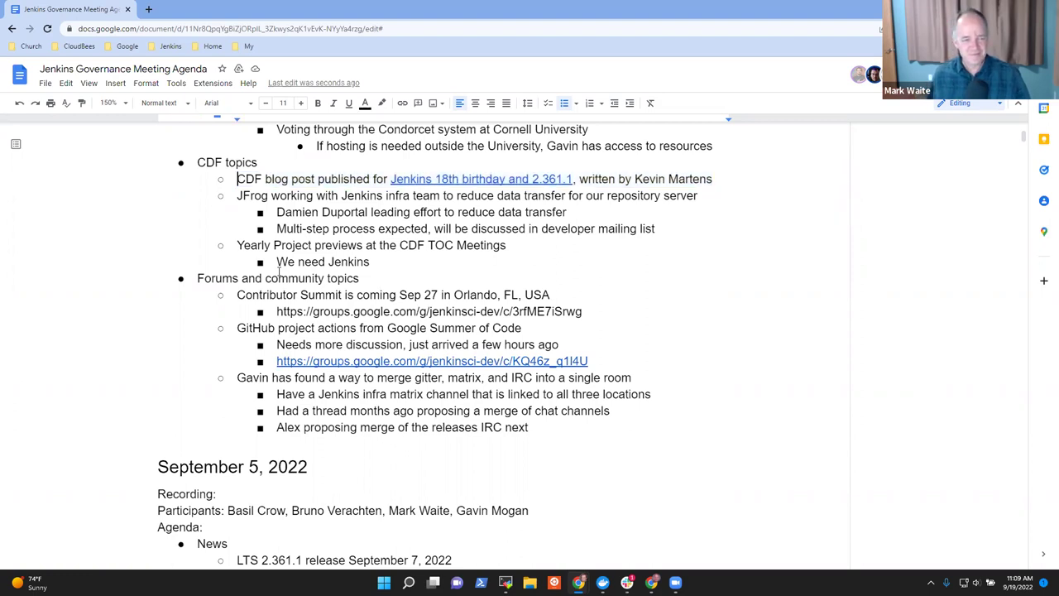
# Add the nested item "Require Java 11, next Java 17" under the CDF blog post item.
pyautogui.press('End')
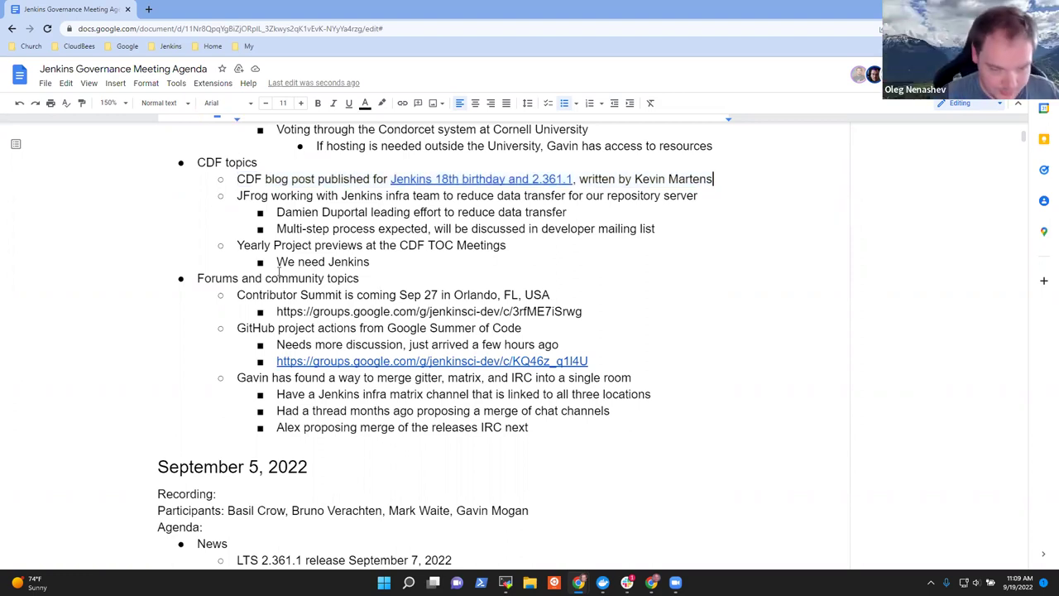
pyautogui.press('Return')
pyautogui.press('Tab')
pyautogui.write('Require J')
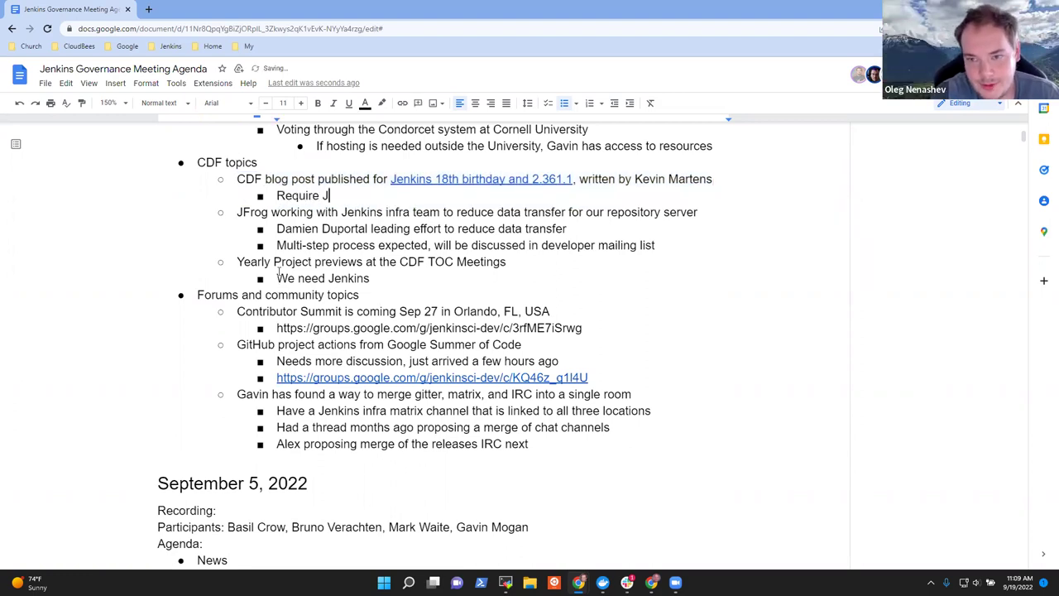
pyautogui.write('ava 11, ')
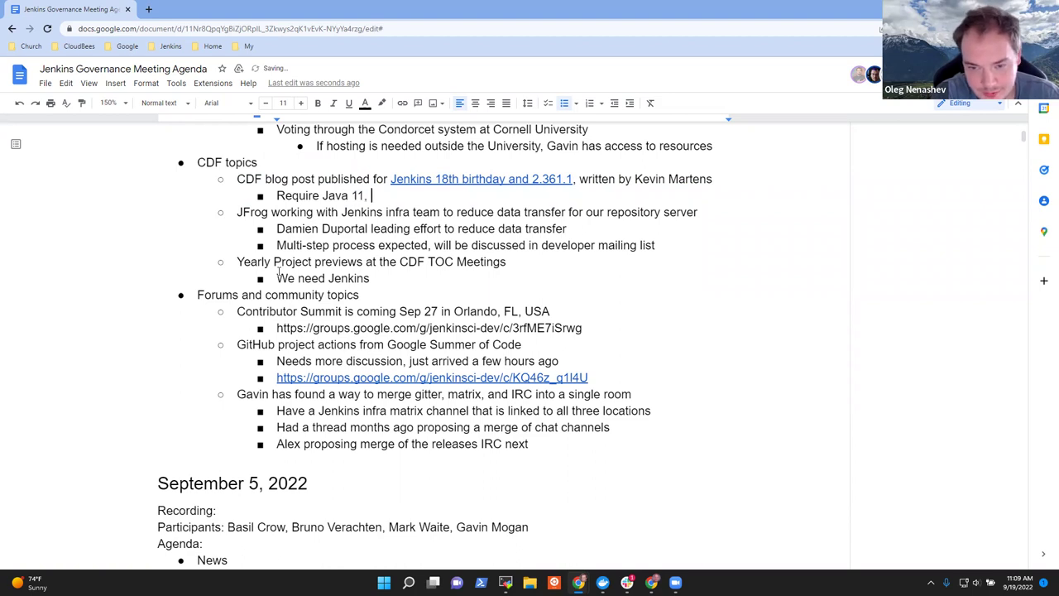
pyautogui.write('ne')
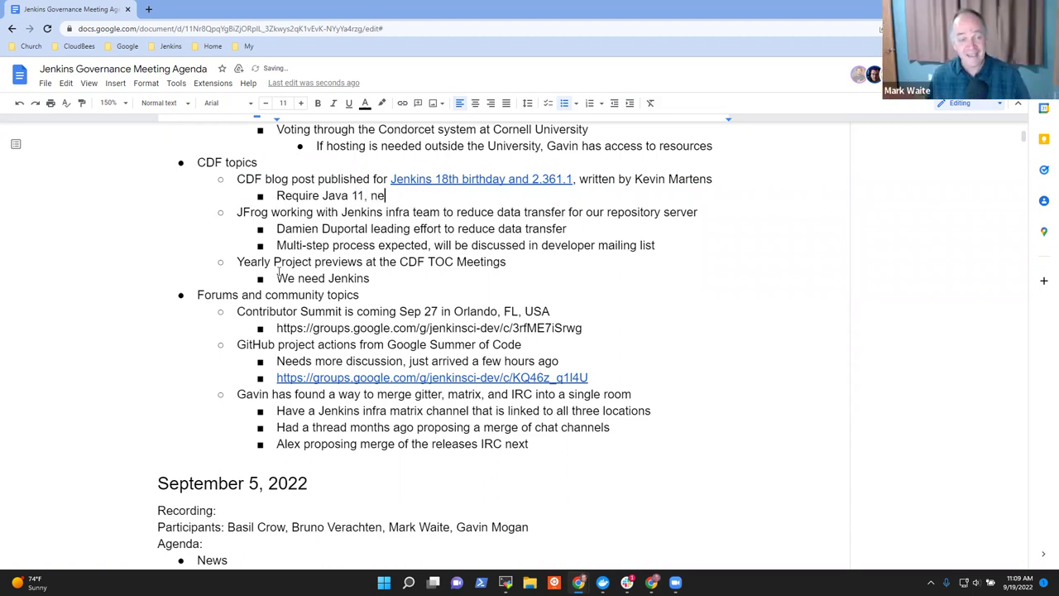
pyautogui.write('xt Java 17')
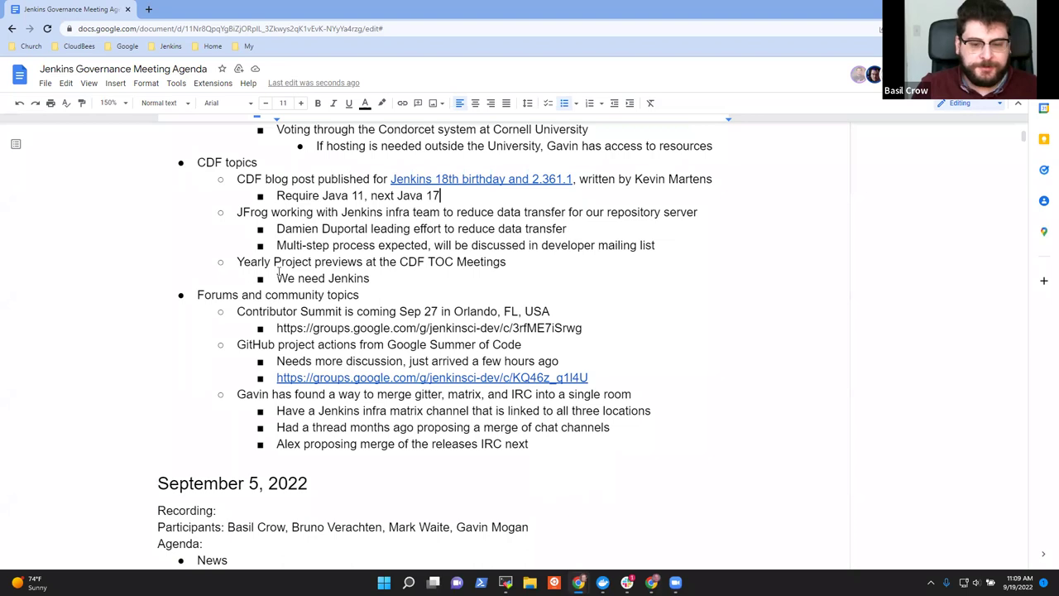
# Add a second nested item under the CDF blog post: "6000 users on Java 17 in August, hope for 10k users in September".
pyautogui.press('Return')
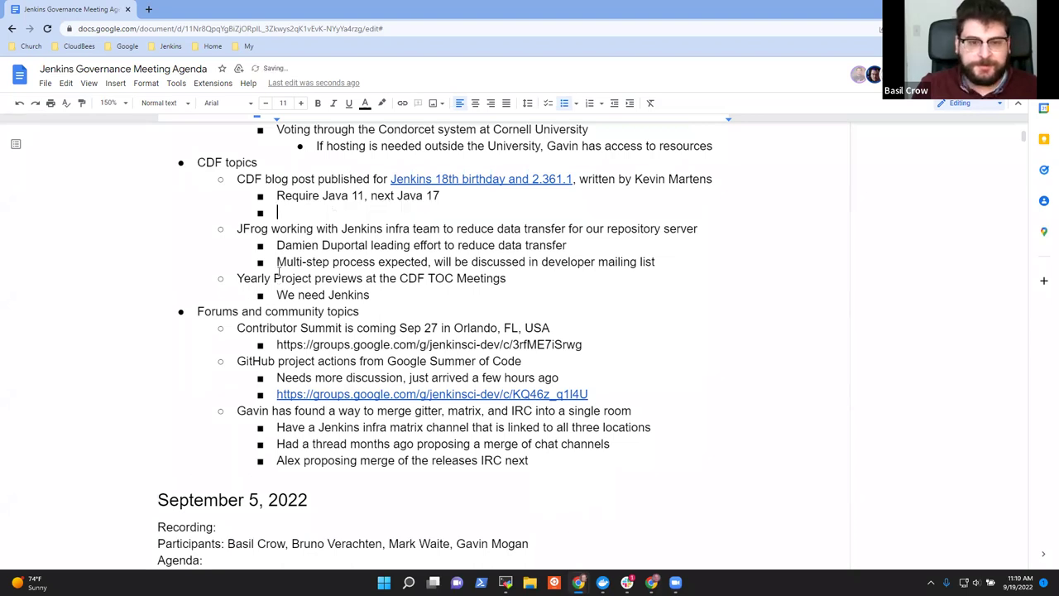
pyautogui.write('6000 users ')
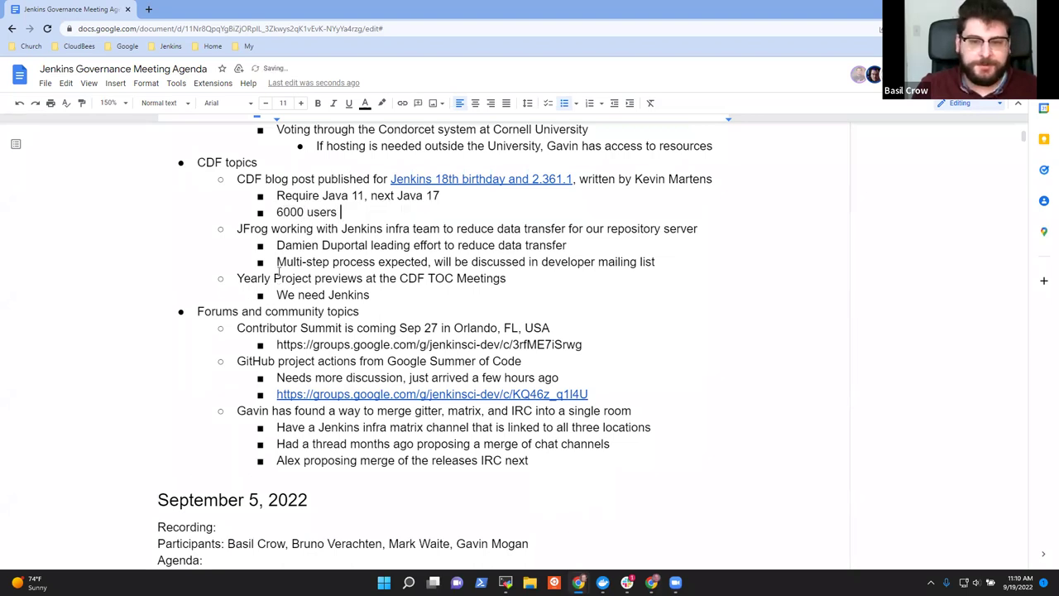
pyautogui.write('on Java 1`7 in')
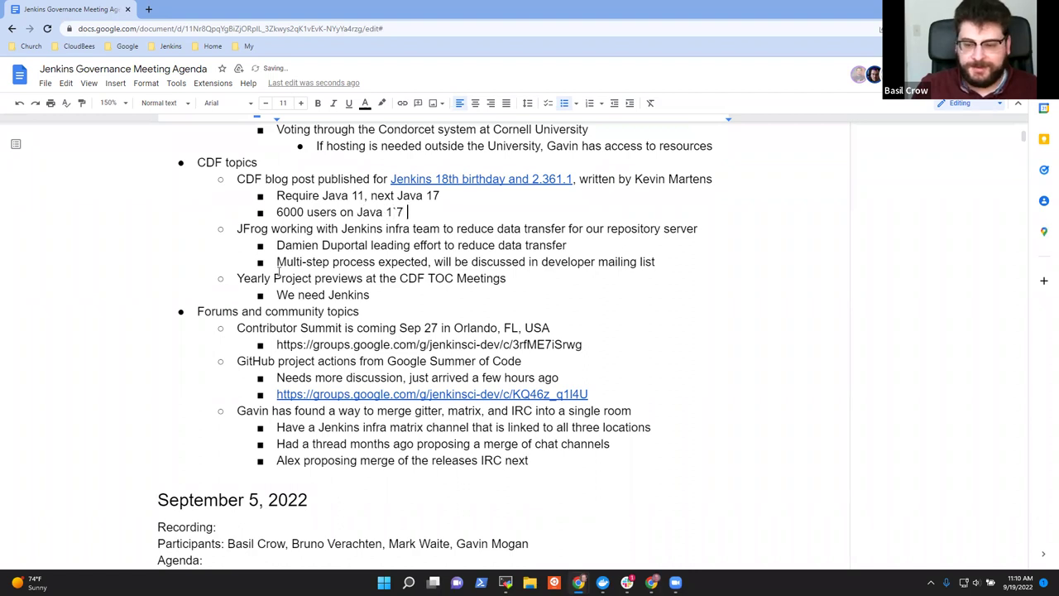
pyautogui.press('BackSpace')
pyautogui.press('BackSpace')
pyautogui.press('BackSpace')
pyautogui.press('BackSpace')
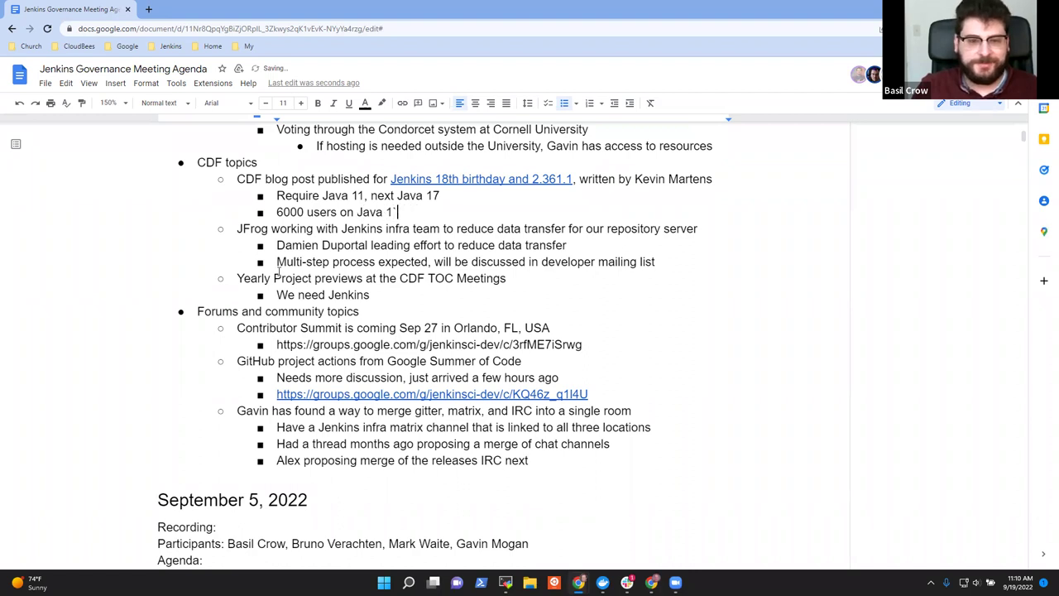
pyautogui.press('BackSpace')
pyautogui.write('7 in Agusust')
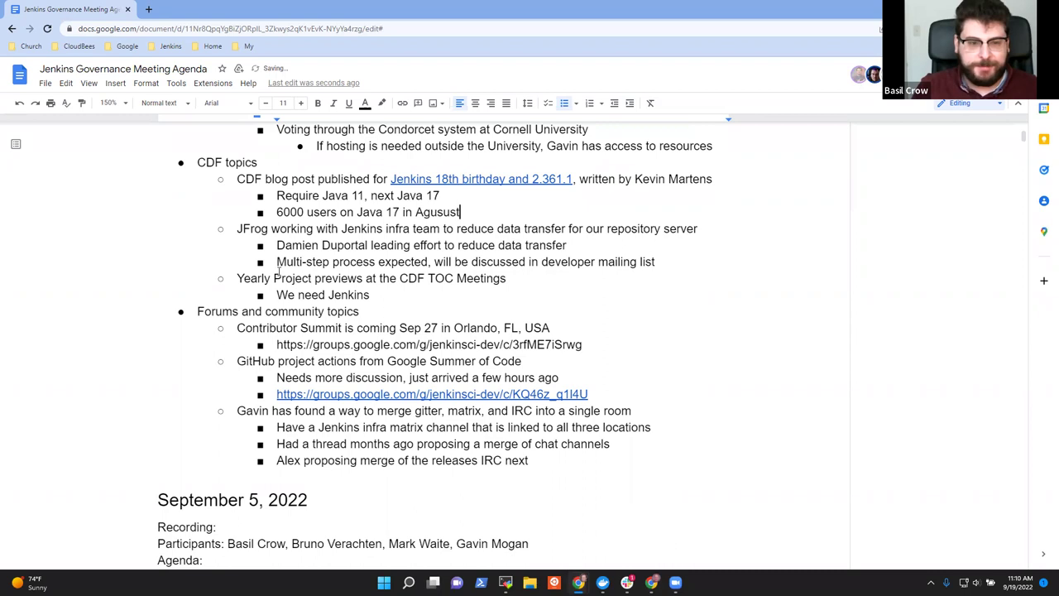
pyautogui.press('BackSpace')
pyautogui.press('BackSpace')
pyautogui.press('BackSpace')
pyautogui.press('BackSpace')
pyautogui.press('BackSpace')
pyautogui.press('BackSpace')
pyautogui.write('ugus')
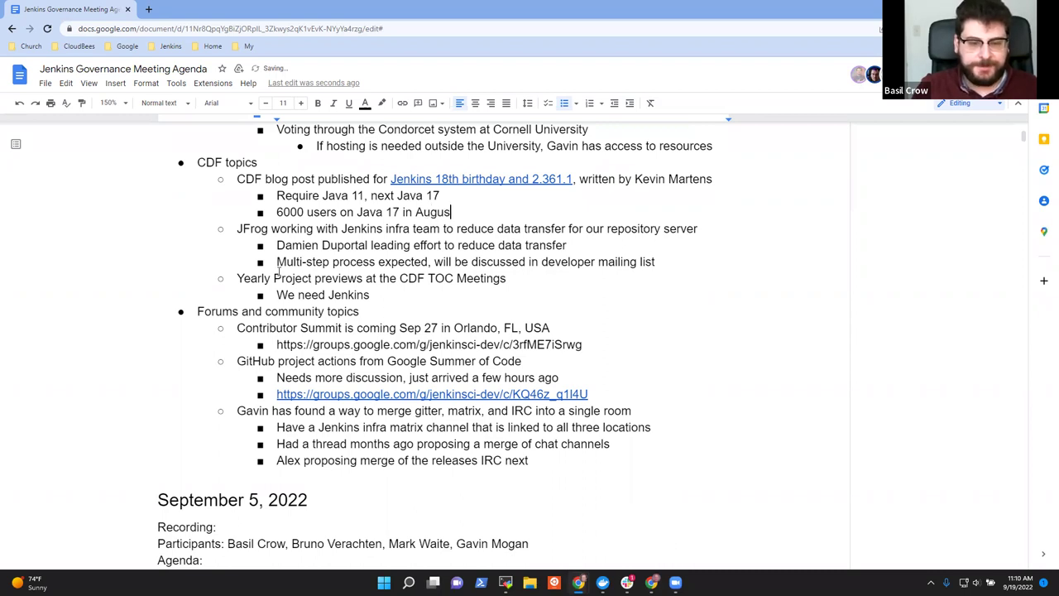
pyautogui.write('t, hope for ')
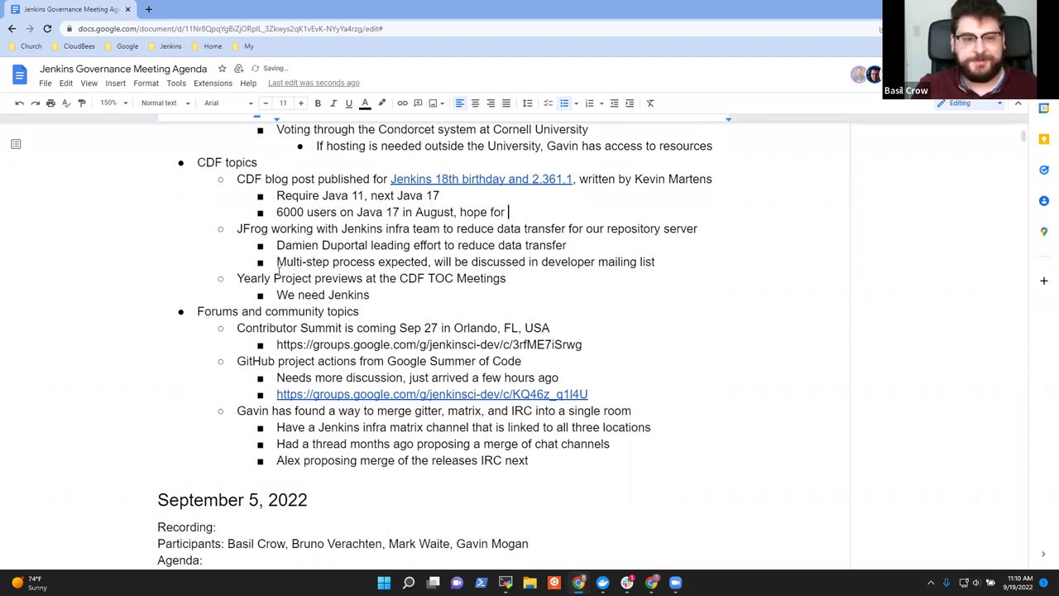
pyautogui.write('10k u')
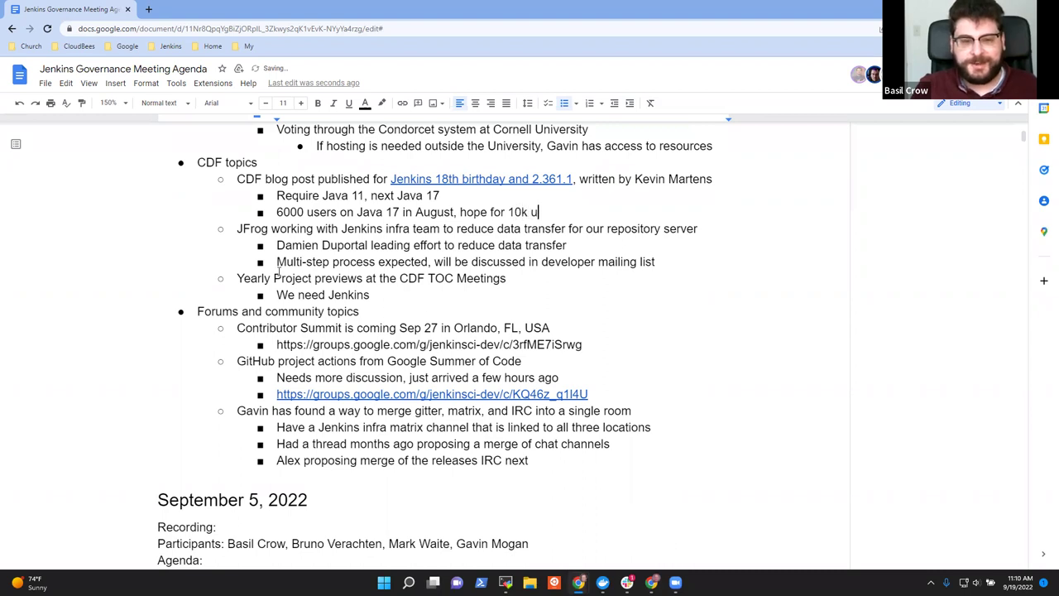
pyautogui.write('sers in Septem')
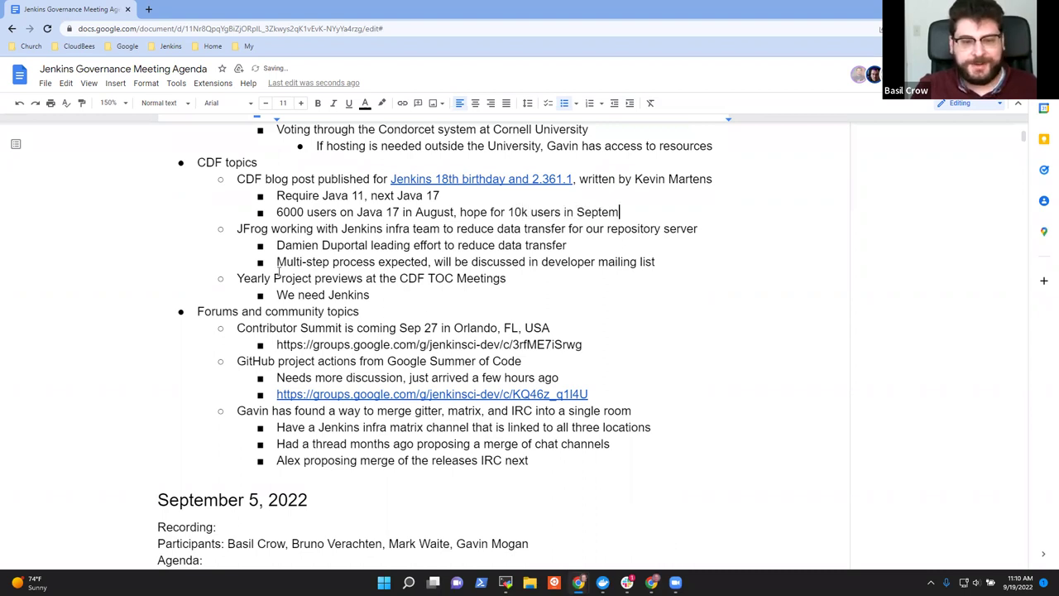
pyautogui.write('ber')
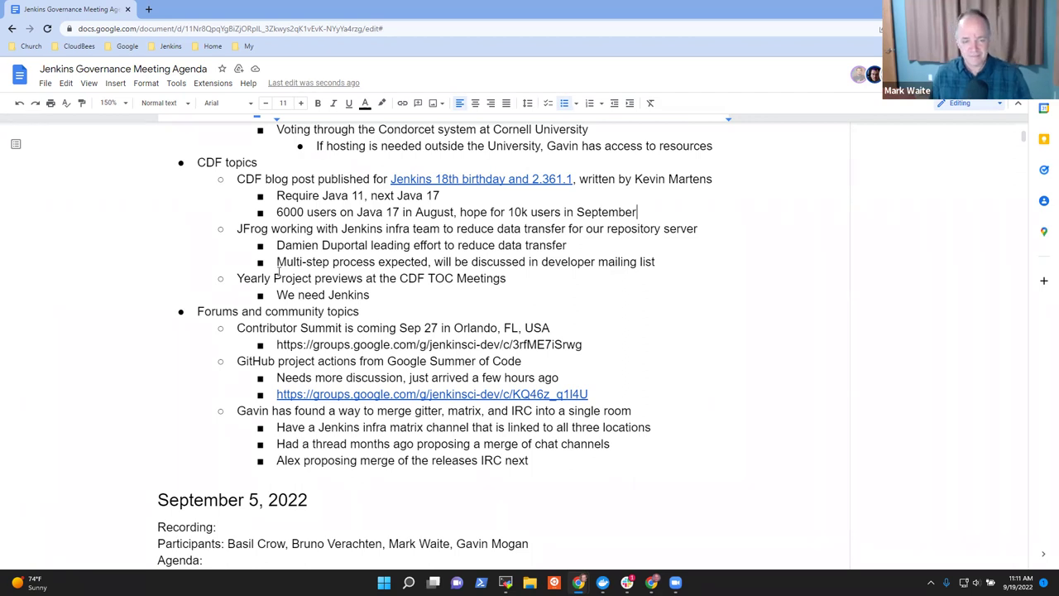
# Highlight the CDF topics item on JFrog working with the Jenkins infra team to reduce data transfer.
pyautogui.press('Down')
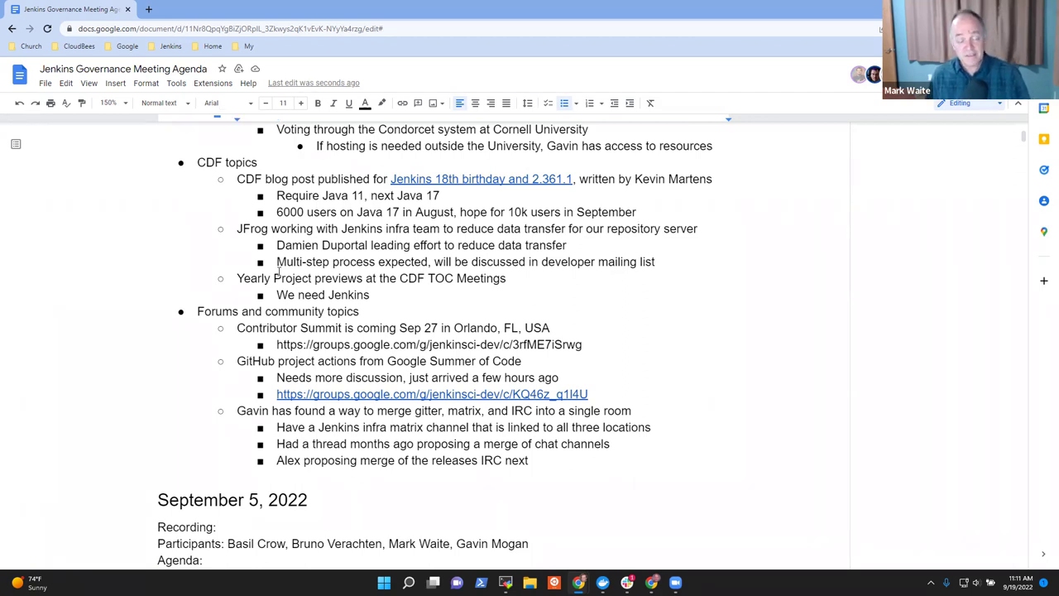
pyautogui.hotkey('shift', 'End')
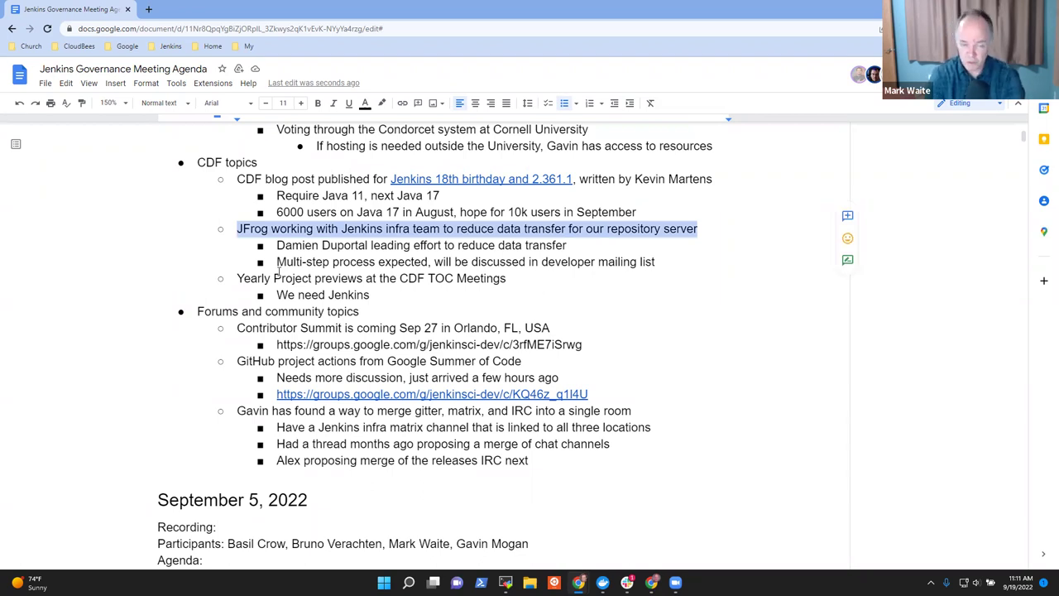
pyautogui.press('Down')
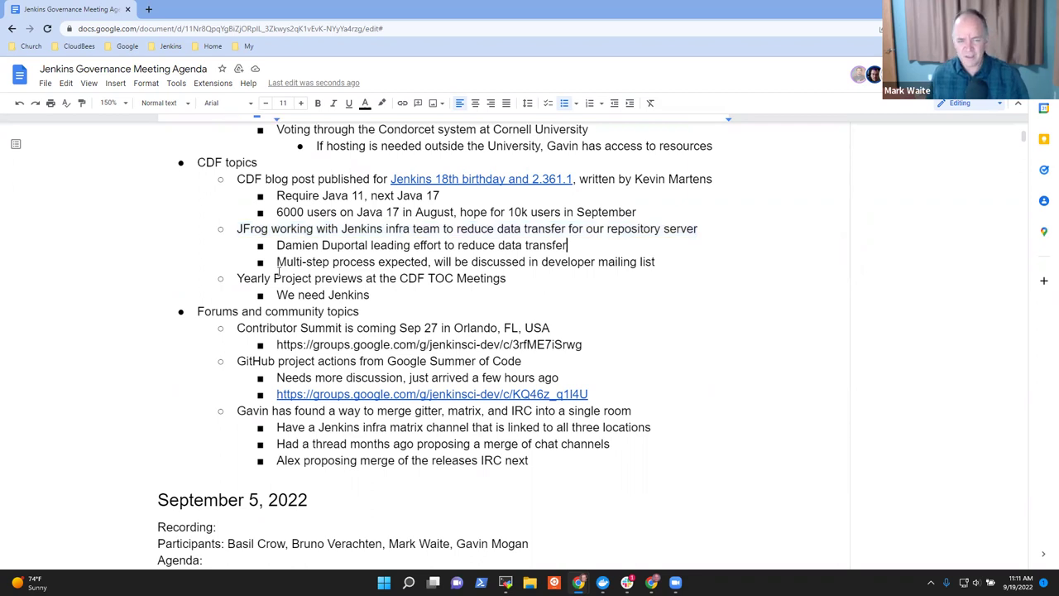
# Add "Prepare for a move of the repo from one provider to another" as the first nested item under the JFrog data transfer topic.
pyautogui.press('Home')
pyautogui.press('Return')
pyautogui.press('Up')
pyautogui.write('Prepa')
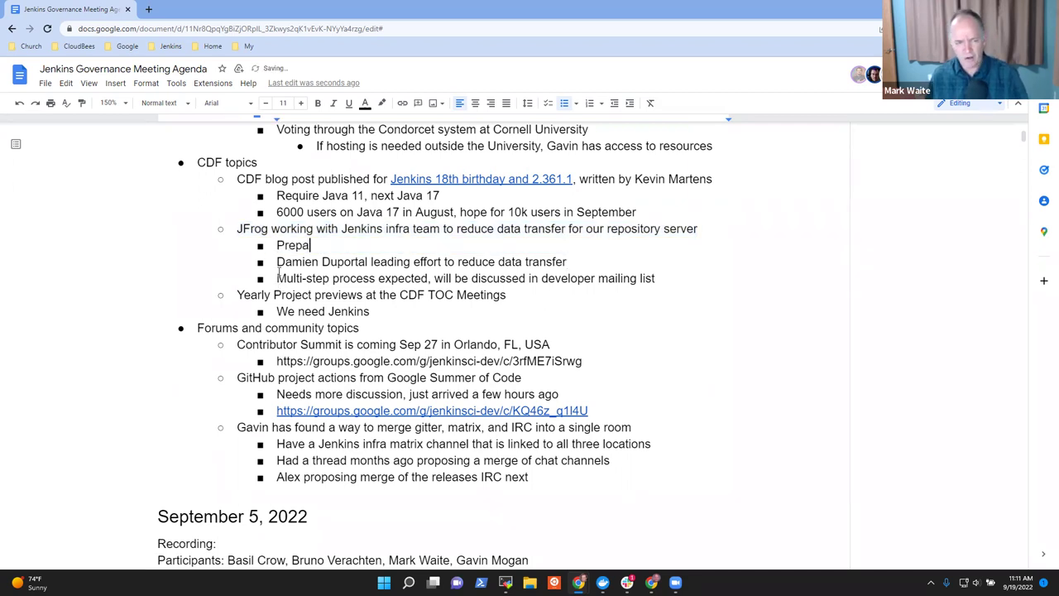
pyautogui.write('re for')
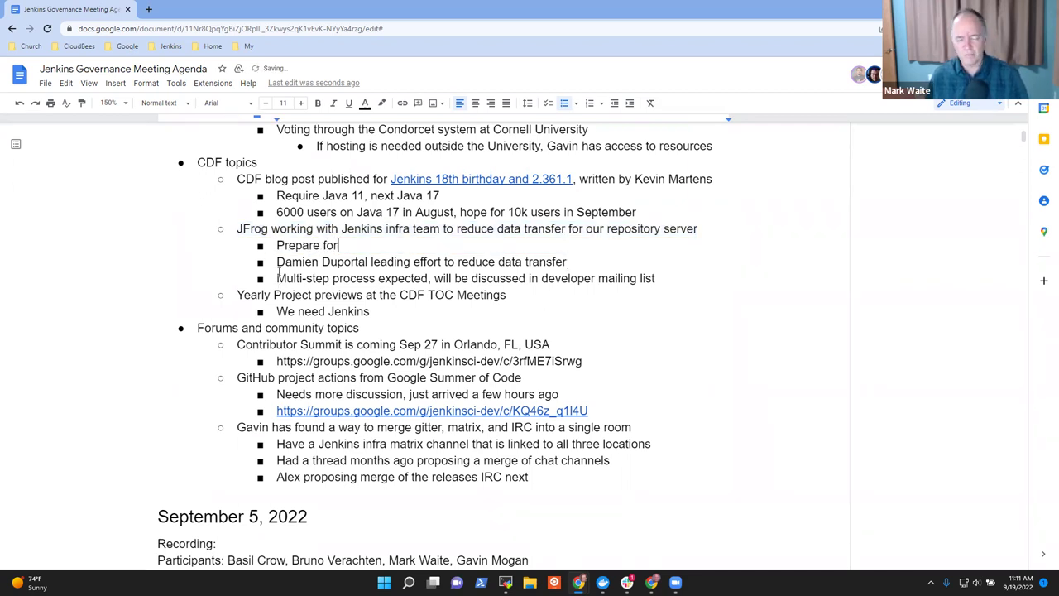
pyautogui.write(' a move of the')
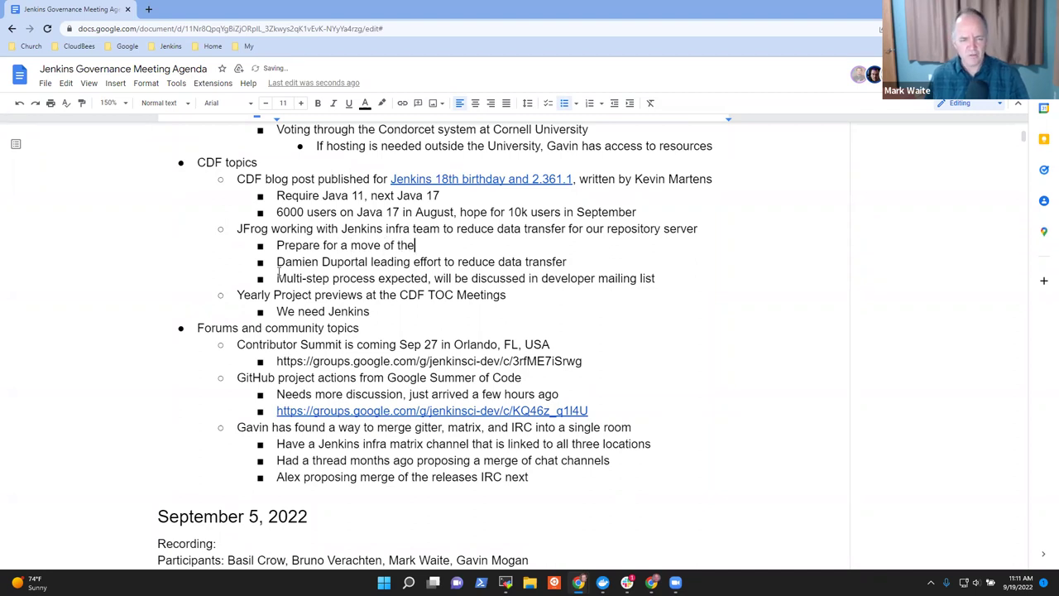
pyautogui.write(' repo from one p')
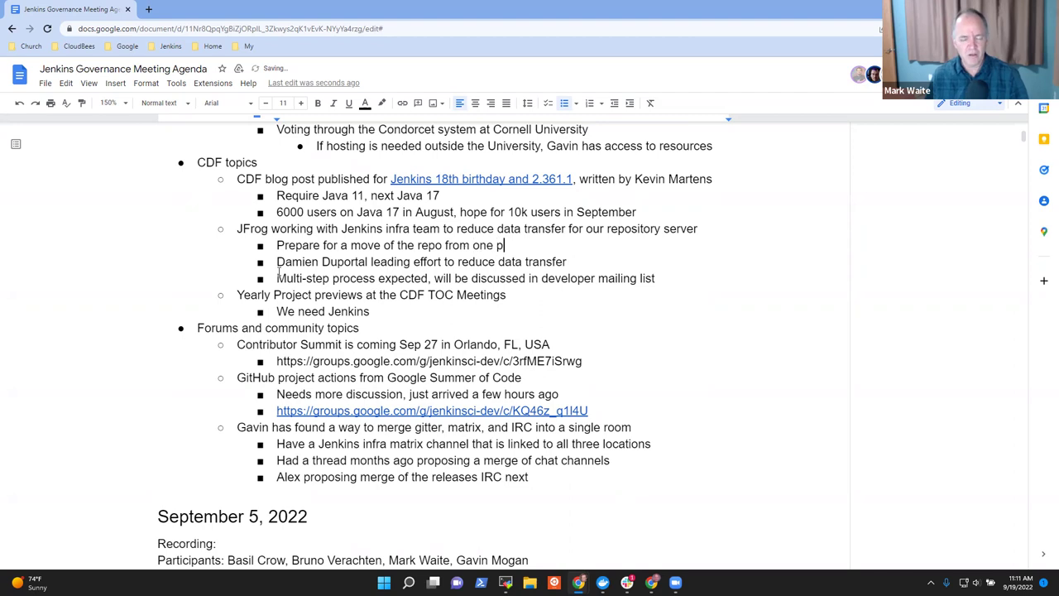
pyautogui.write('rovidre')
pyautogui.press('BackSpace')
pyautogui.press('BackSpace')
pyautogui.press('BackSpace')
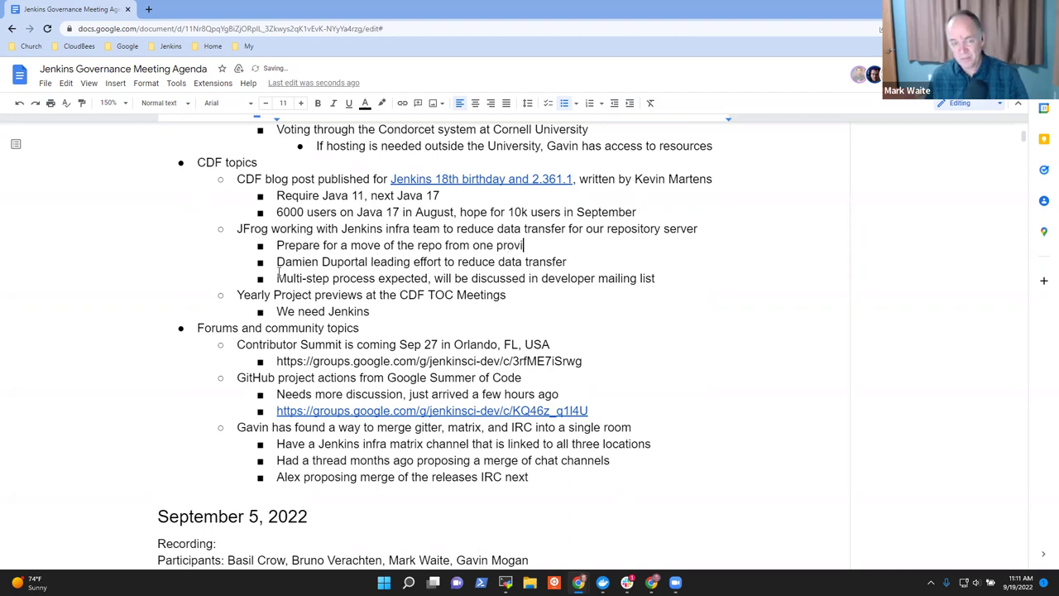
pyautogui.write('er to another')
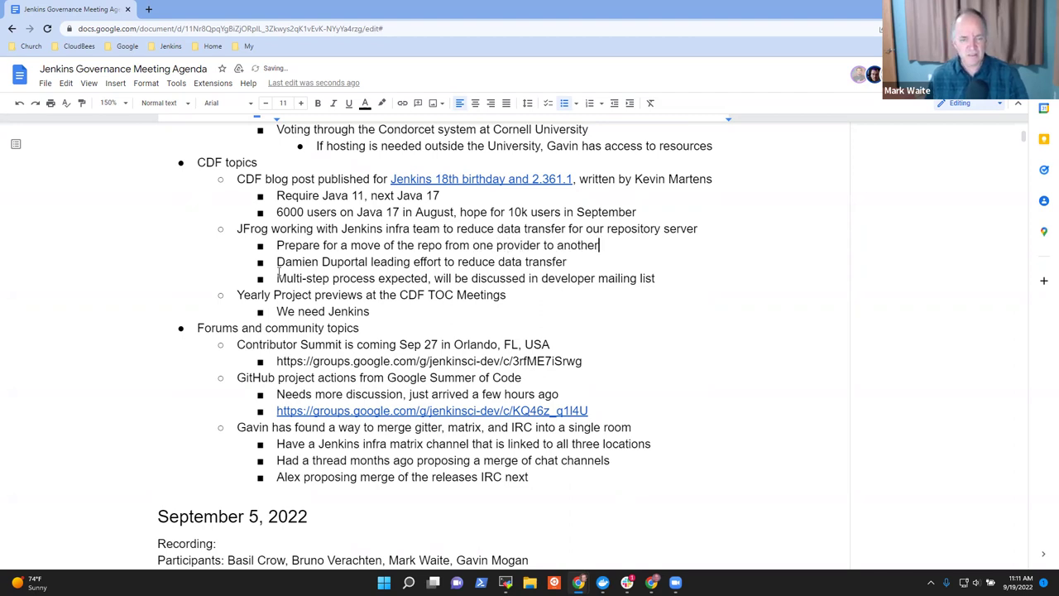
# Insert "cloud" before "provider" in the repo move item, and highlight the whole item.
pyautogui.hotkey('ctrl', 'Left')
pyautogui.hotkey('ctrl', 'Left')
pyautogui.hotkey('ctrl', 'Left')
pyautogui.write('cloud')
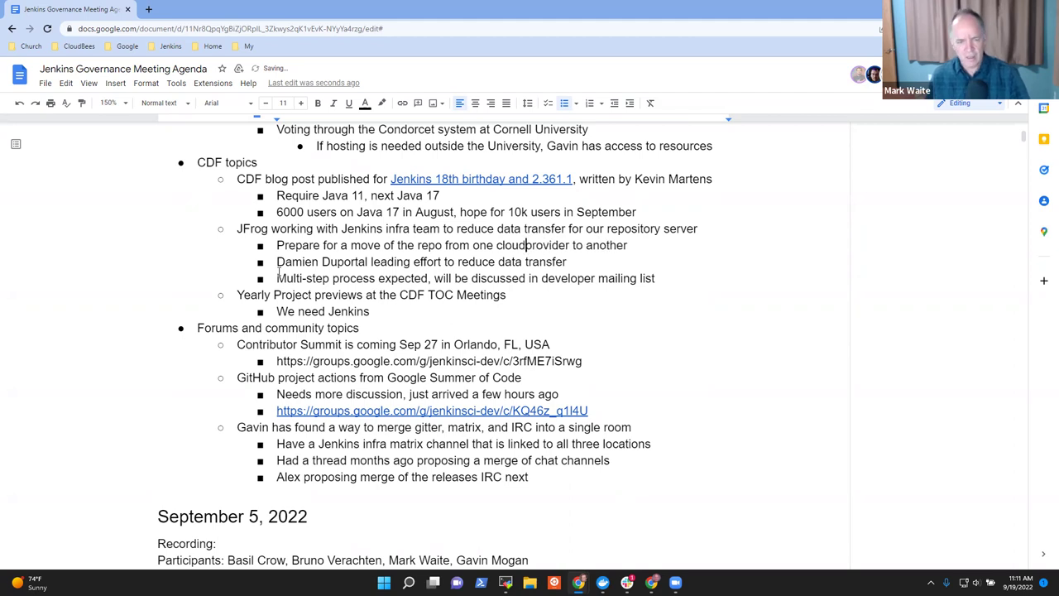
pyautogui.press('Home')
pyautogui.hotkey('shift', 'End')
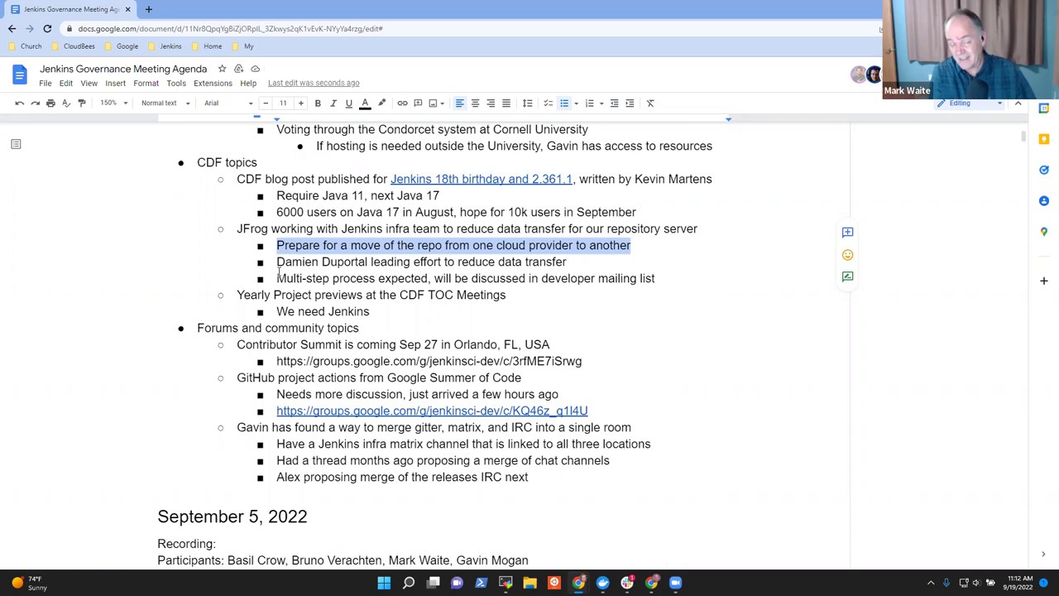
# Highlight the words "reduce data transfer" in the nested item about who leads the effort.
pyautogui.press('Down')
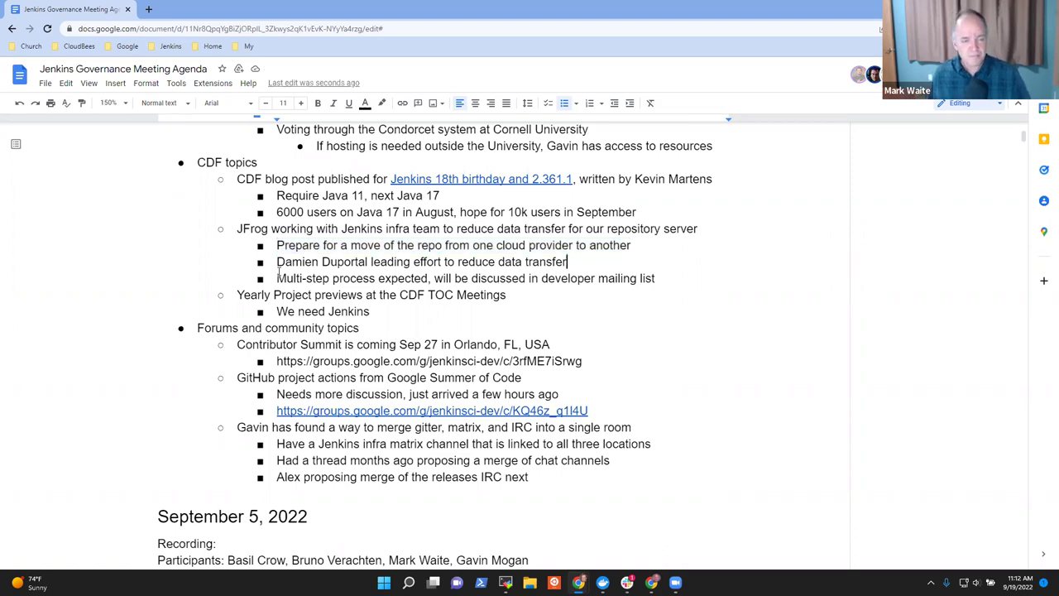
pyautogui.press('Up')
pyautogui.hotkey('ctrl', 'shift', 'Left')
pyautogui.hotkey('ctrl', 'shift', 'Left')
pyautogui.hotkey('ctrl', 'shift', 'Left')
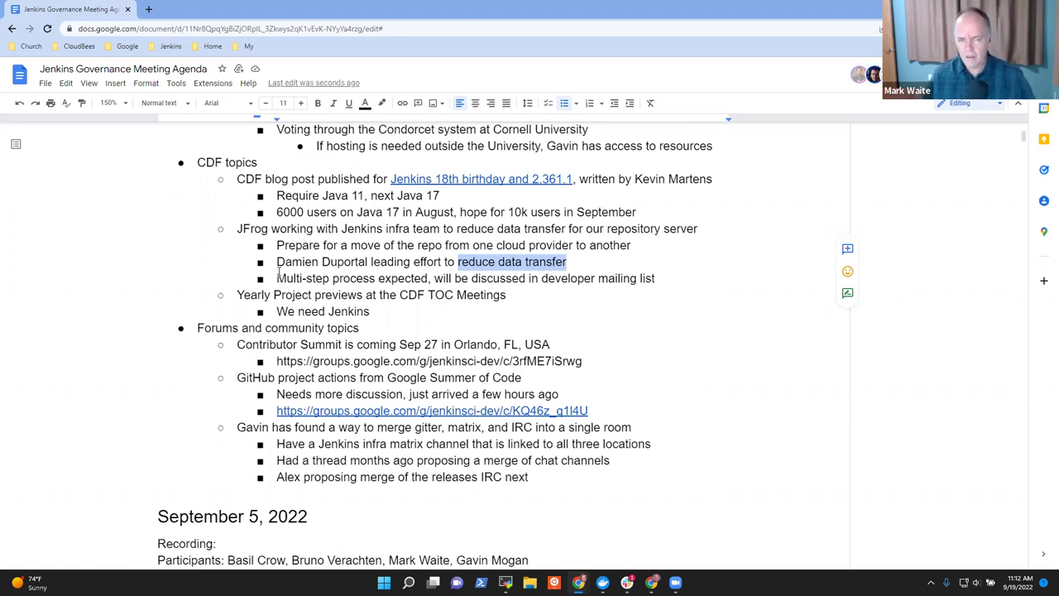
# Highlight the parent item on JFrog working with the Jenkins infra team to reduce data transfer.
pyautogui.press('Up')
pyautogui.press('Up')
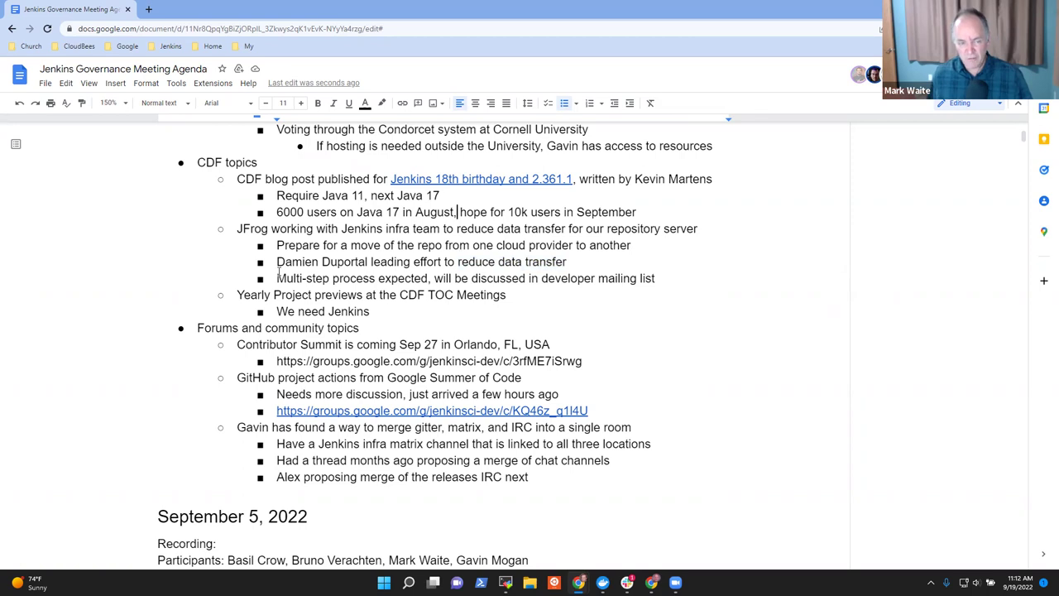
pyautogui.press('Home')
pyautogui.hotkey('shift', 'End')
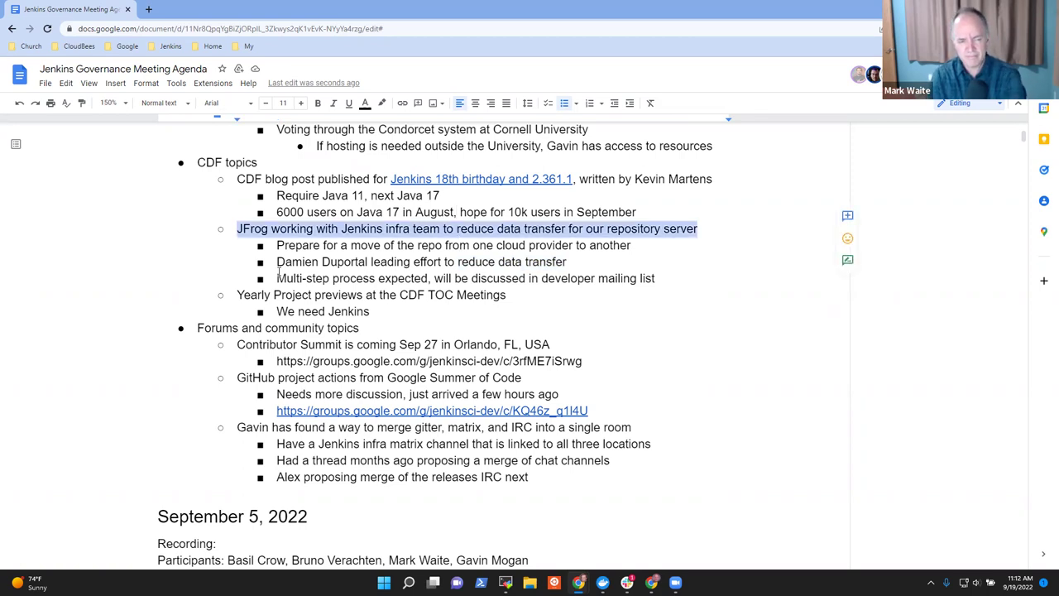
# Highlight the CDF topics item "Yearly Project previews at the CDF TOC Meetings".
pyautogui.press('Down')
pyautogui.press('Down')
pyautogui.press('Down')
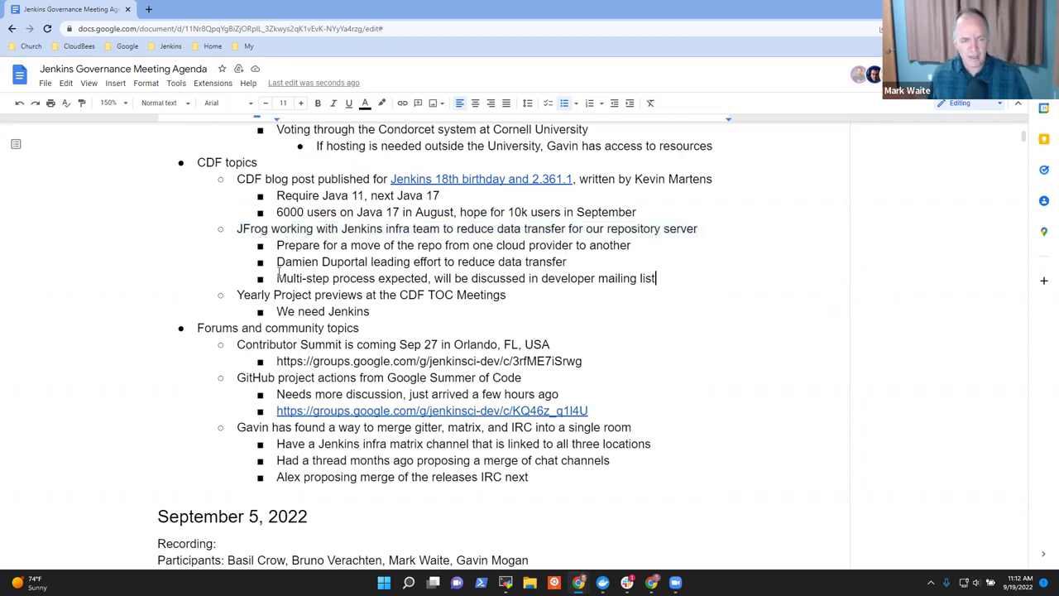
pyautogui.hotkey('shift', 'End')
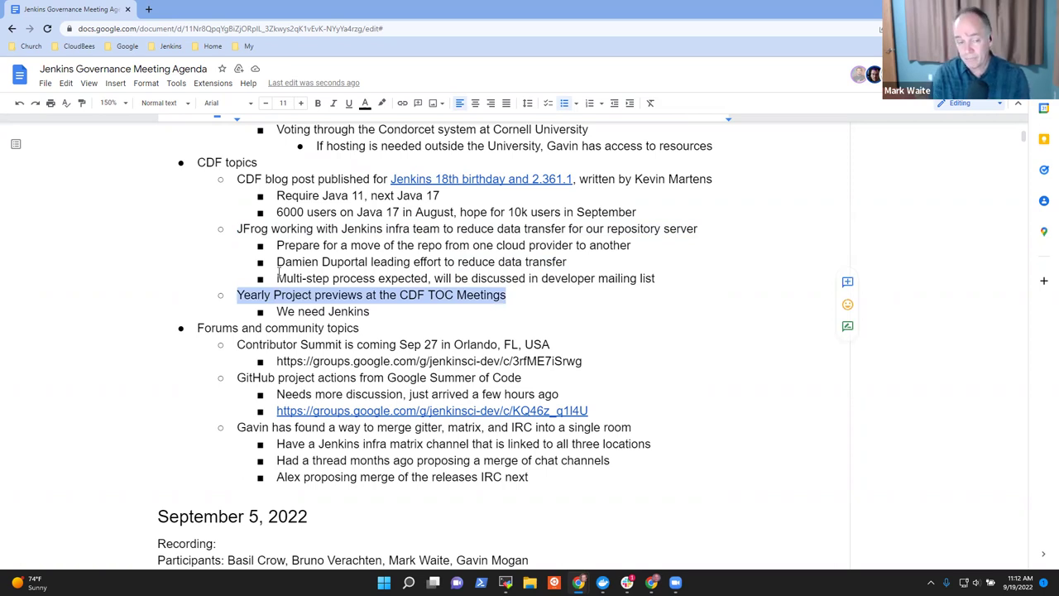
# Add the nested item "Two presentations at TOC" directly under the yearly project previews topic.
pyautogui.press('Down')
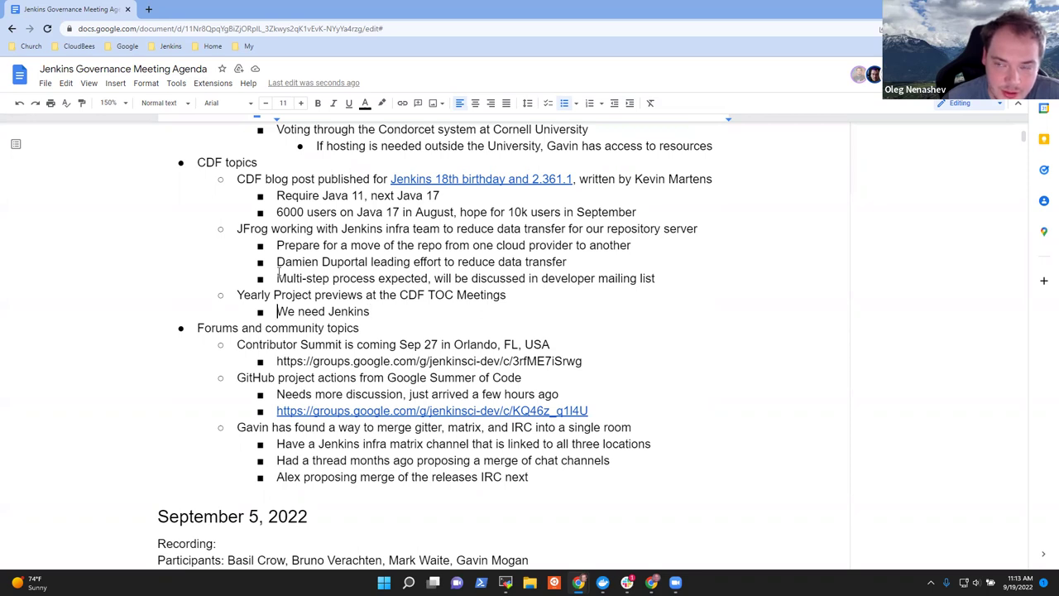
pyautogui.press('Return')
pyautogui.write('Tw')
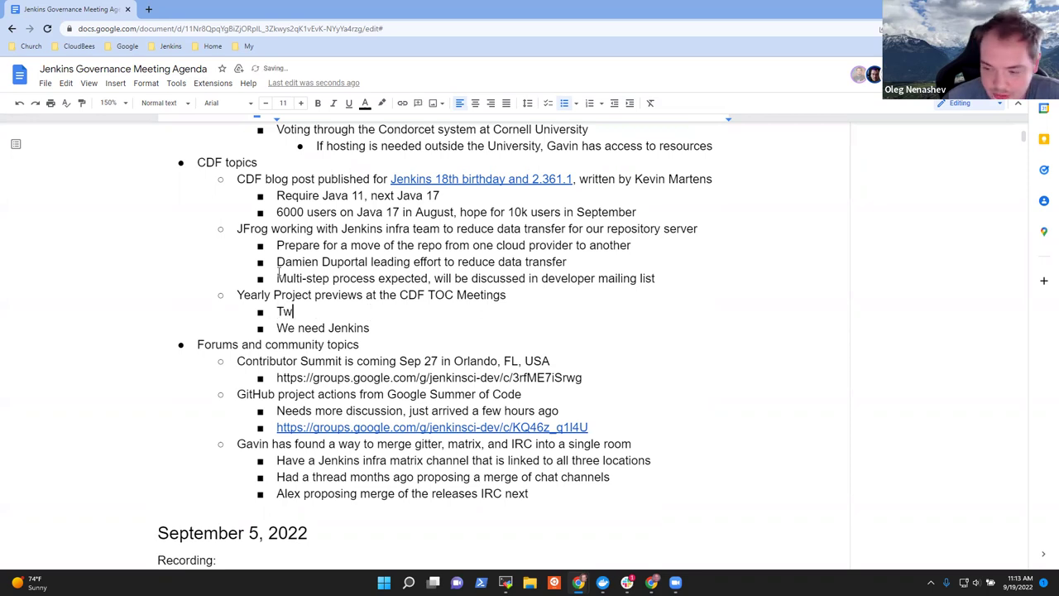
pyautogui.write('o pres')
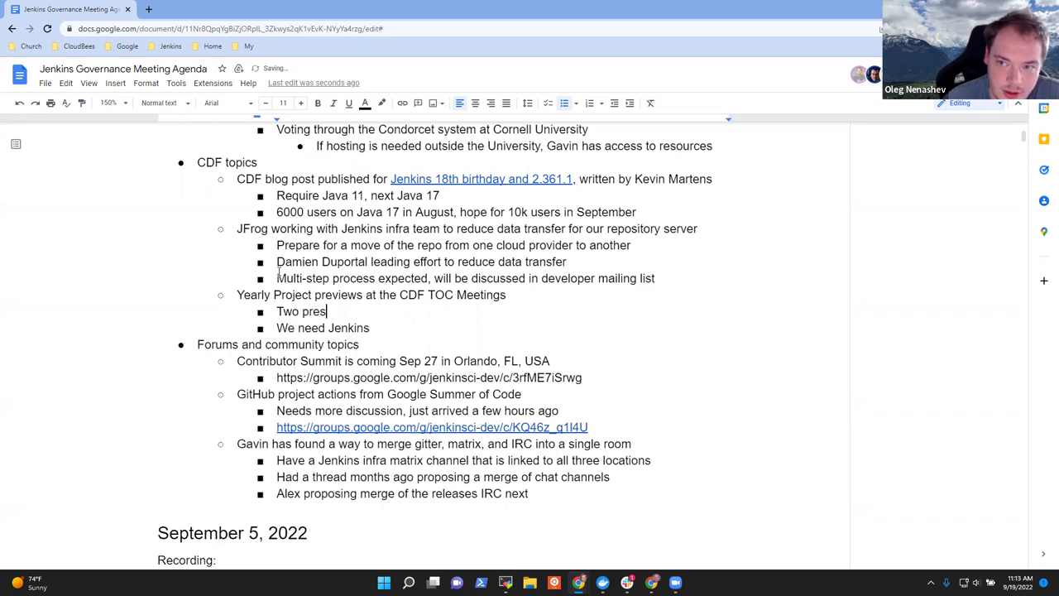
pyautogui.write('entations at ')
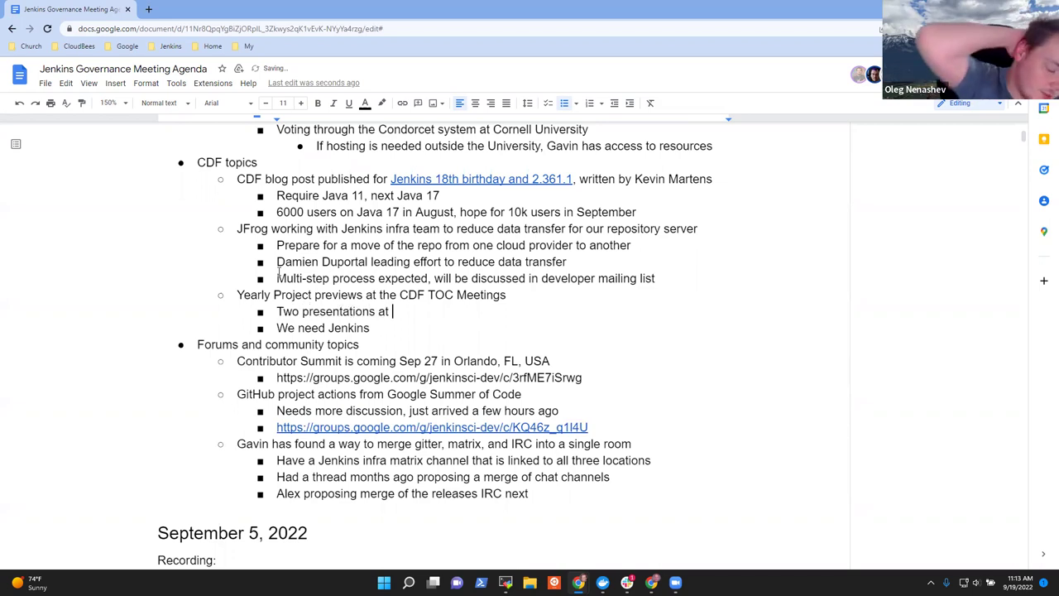
pyautogui.write('TOC')
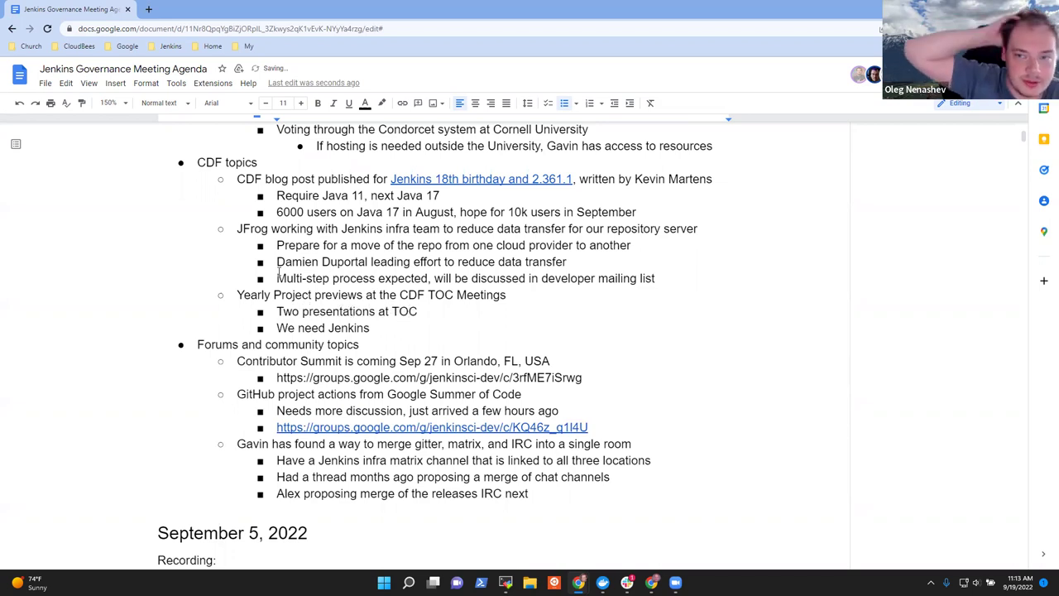
# Complete the unfinished nested item so it reads "We need Jenkins to present".
pyautogui.write(' too')
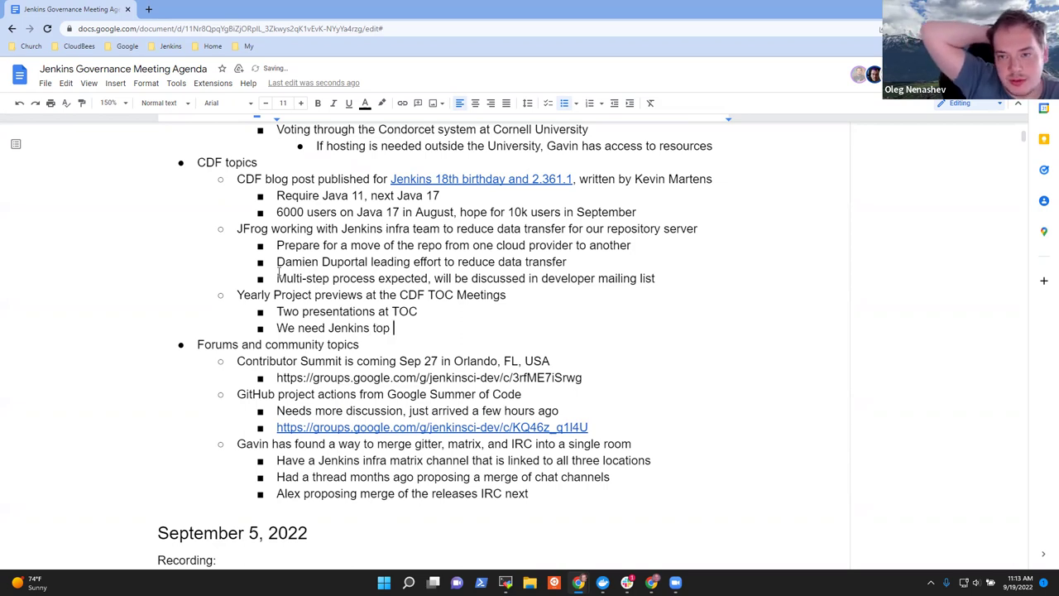
pyautogui.press('BackSpace')
pyautogui.write('present')
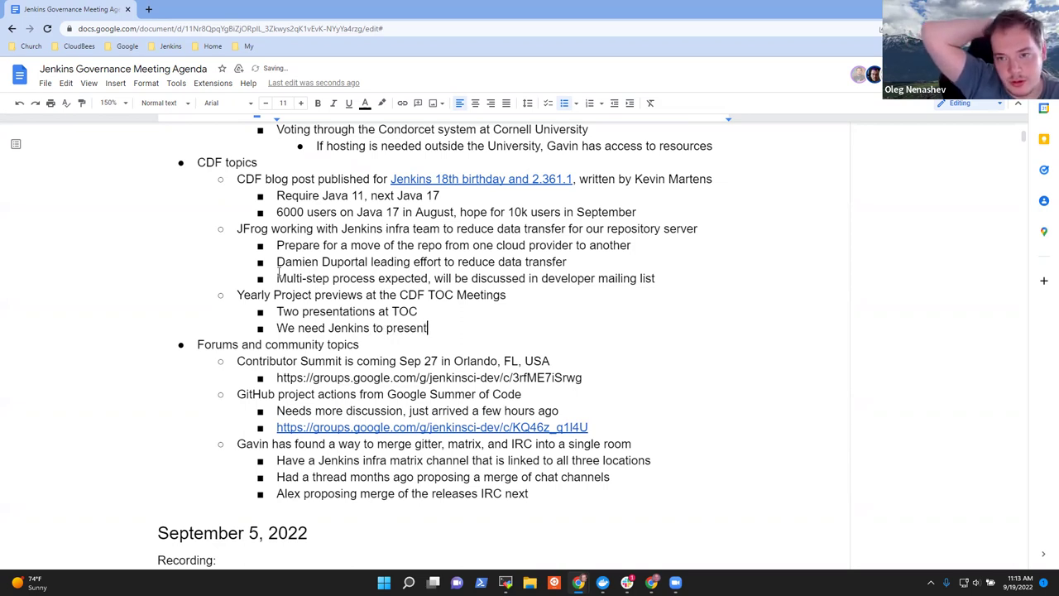
# Add the nested item "Should Jenkins present at TOC?" below "We need Jenkins to present".
pyautogui.press('Return')
pyautogui.write('Thu')
pyautogui.press('BackSpace')
pyautogui.press('BackSpace')
pyautogui.press('BackSpace')
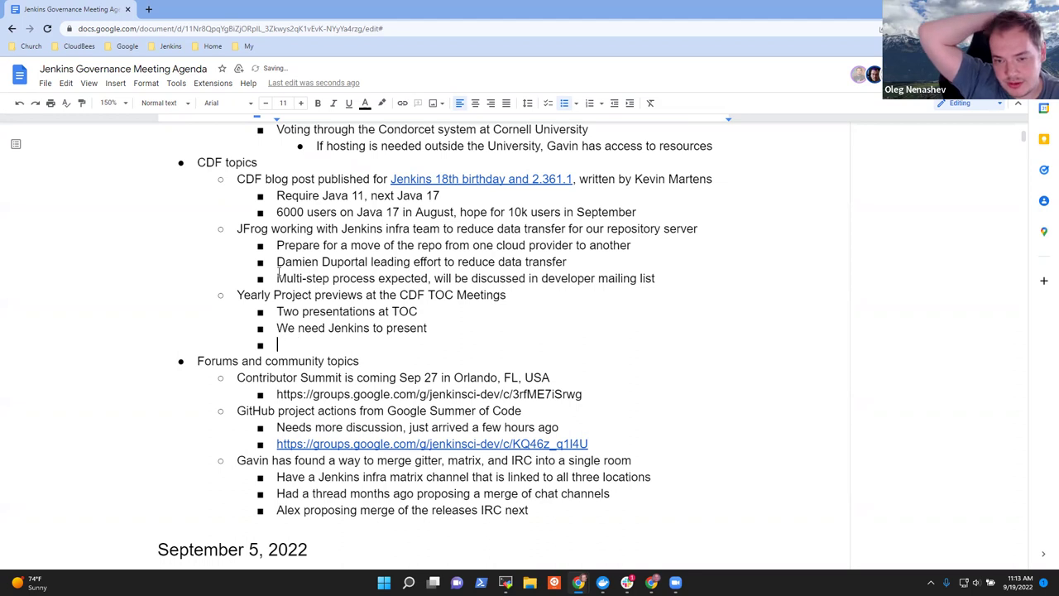
pyautogui.write('Should J')
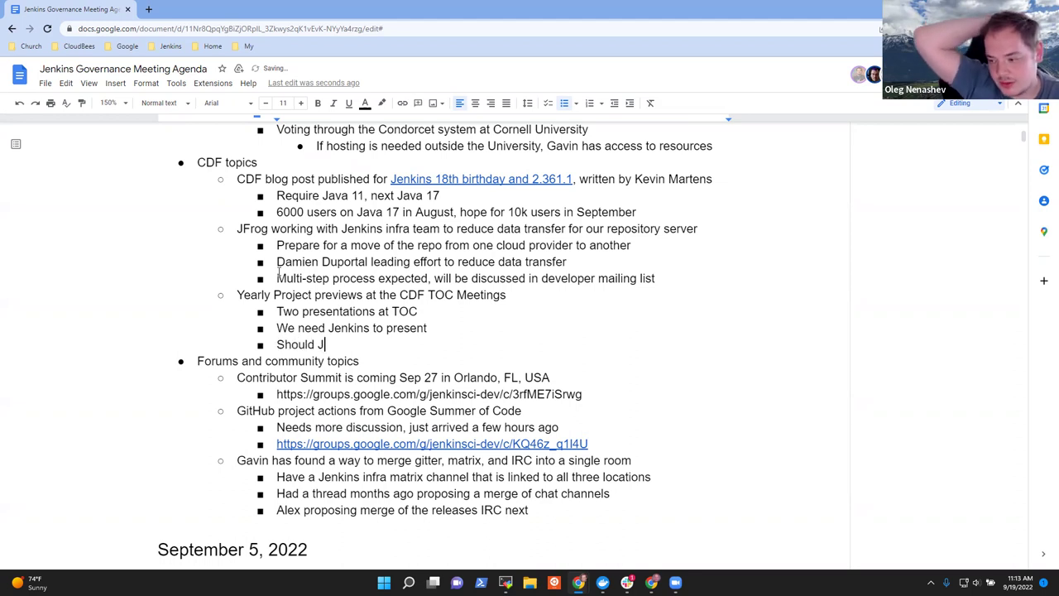
pyautogui.write('enkins')
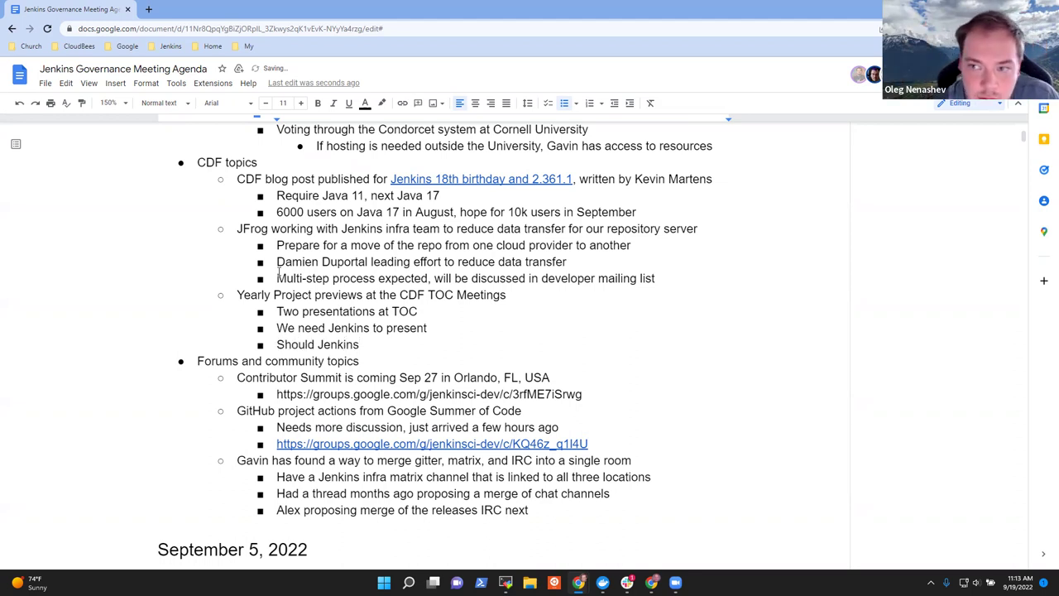
pyautogui.write(' pres')
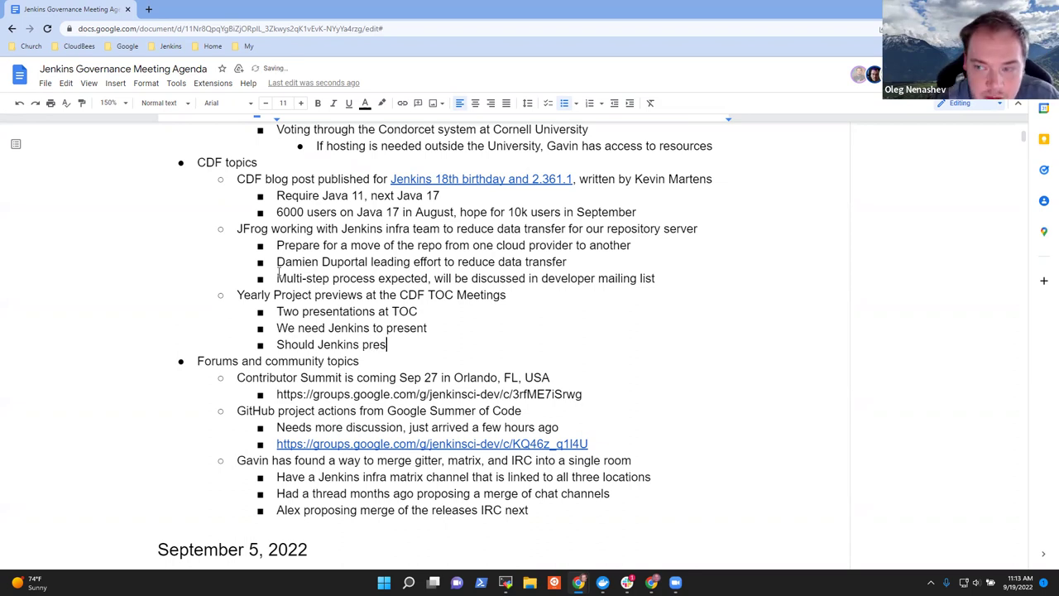
pyautogui.write('ent at TOC?')
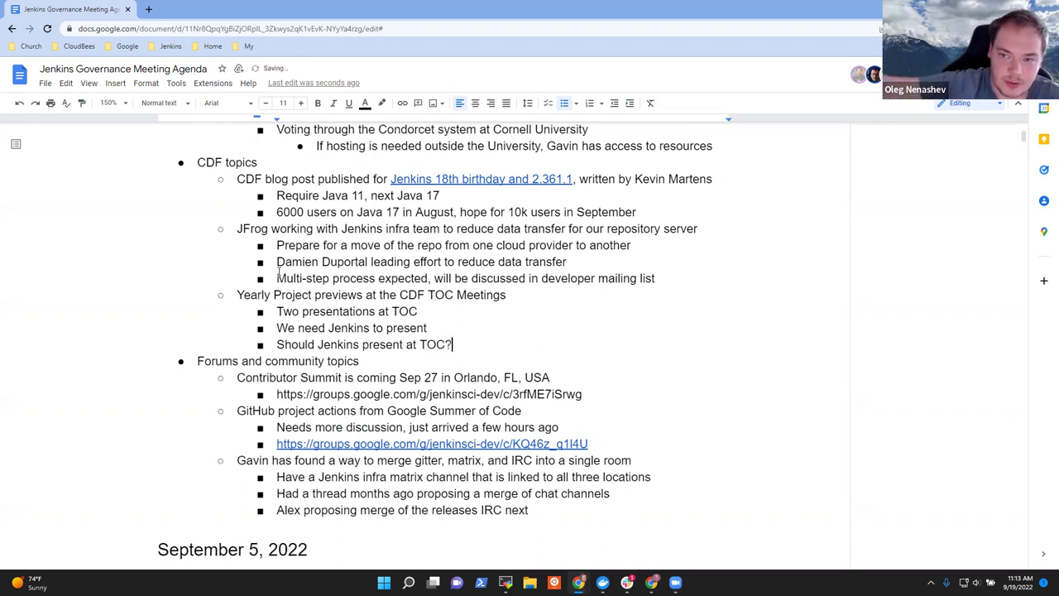
# Add the sub-item "Interesting topics - third party security review" under "Should Jenkins present at TOC?".
pyautogui.press('Return')
pyautogui.press('Tab')
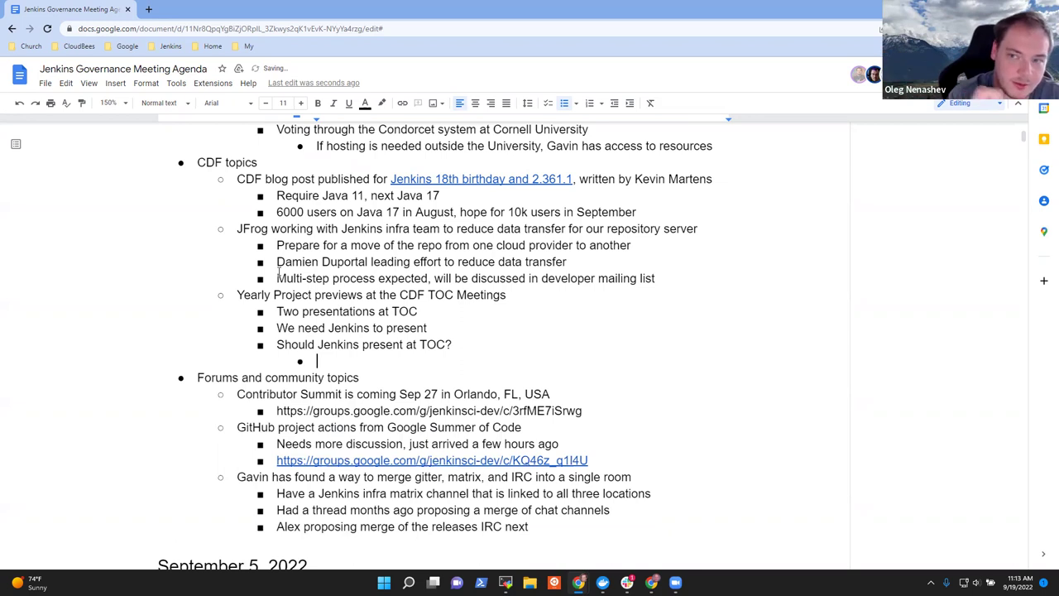
pyautogui.write('I')
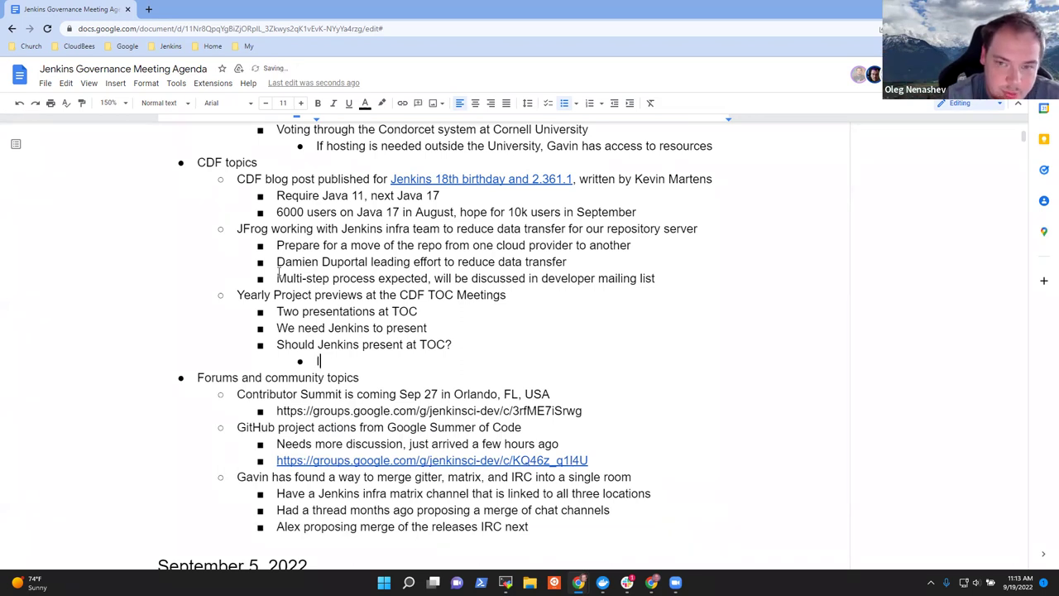
pyautogui.write('nteres')
pyautogui.press('BackSpace')
pyautogui.press('BackSpace')
pyautogui.write('st')
pyautogui.press('BackSpace')
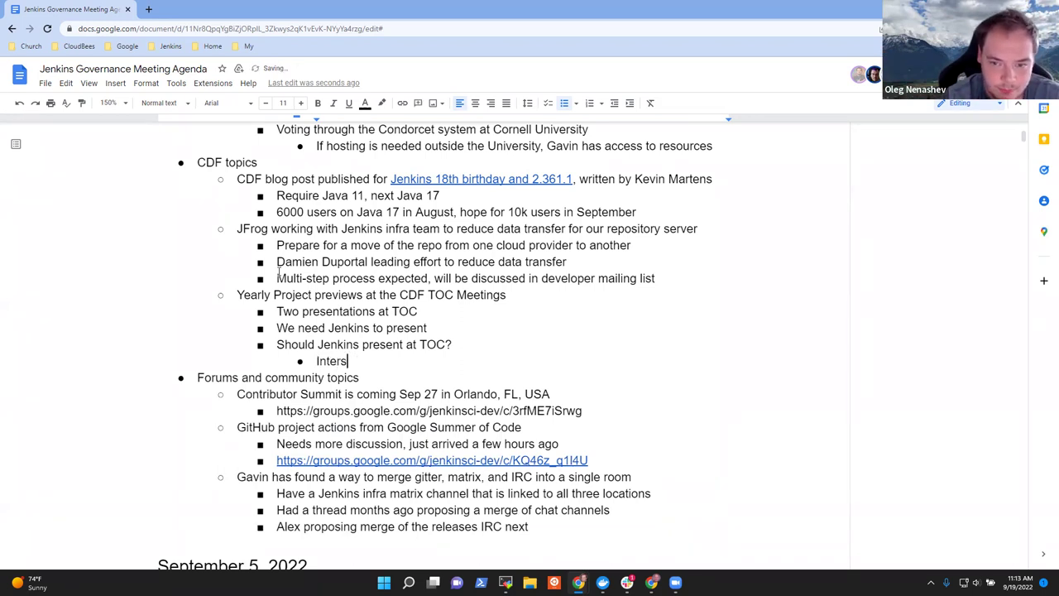
pyautogui.write('ting topics -')
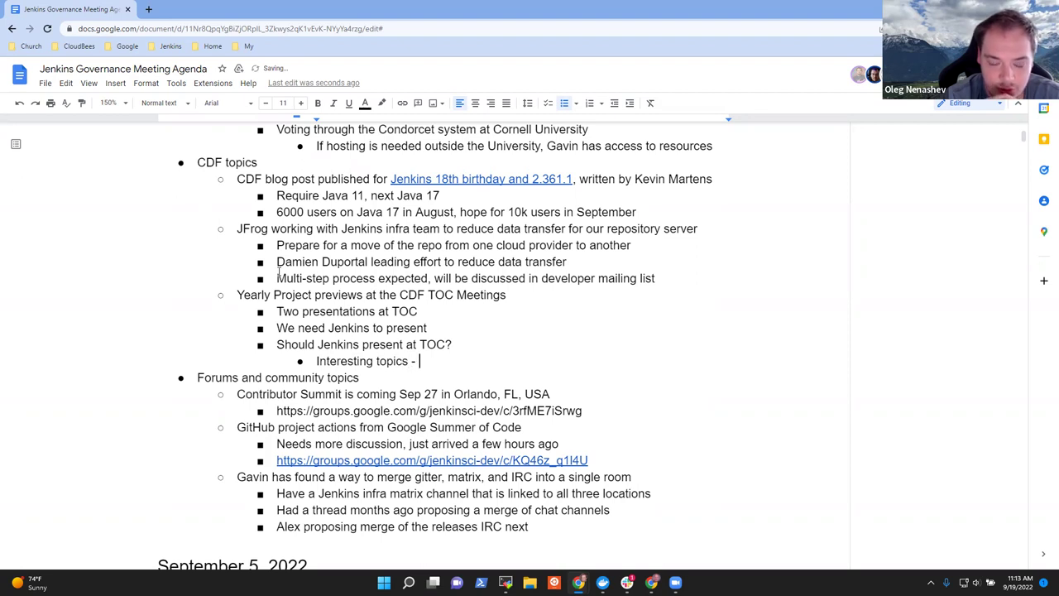
pyautogui.write('THE')
pyautogui.press('BackSpace')
pyautogui.press('BackSpace')
pyautogui.press('BackSpace')
pyautogui.write('t')
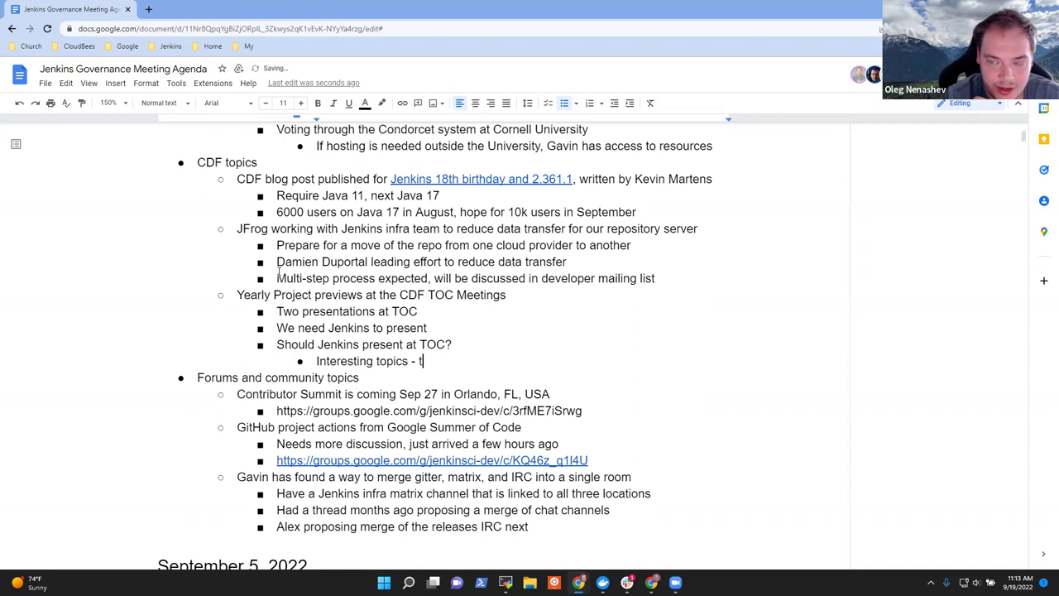
pyautogui.write('hird party ')
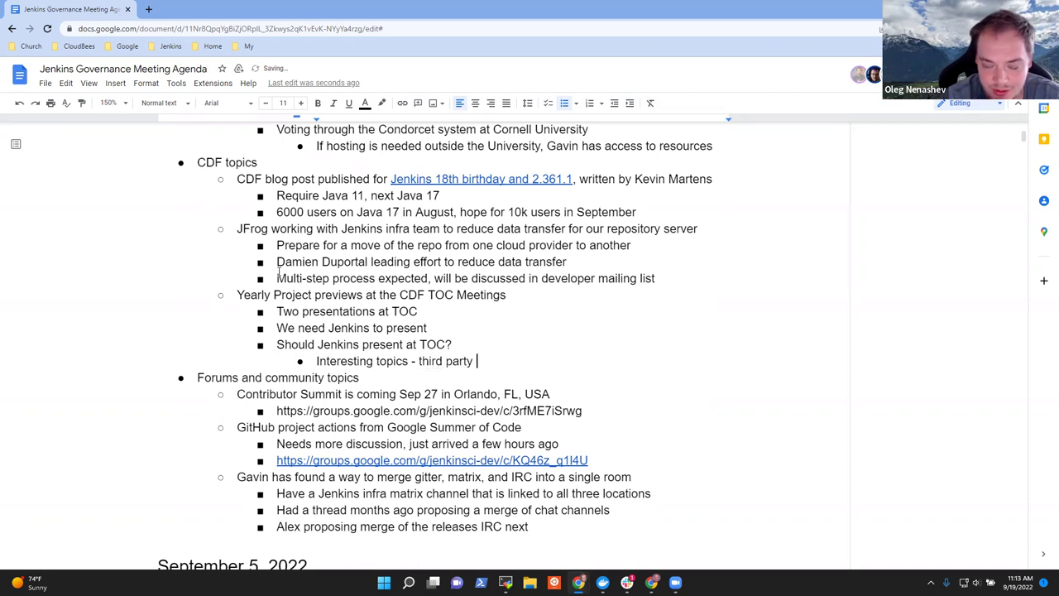
pyautogui.write('security review')
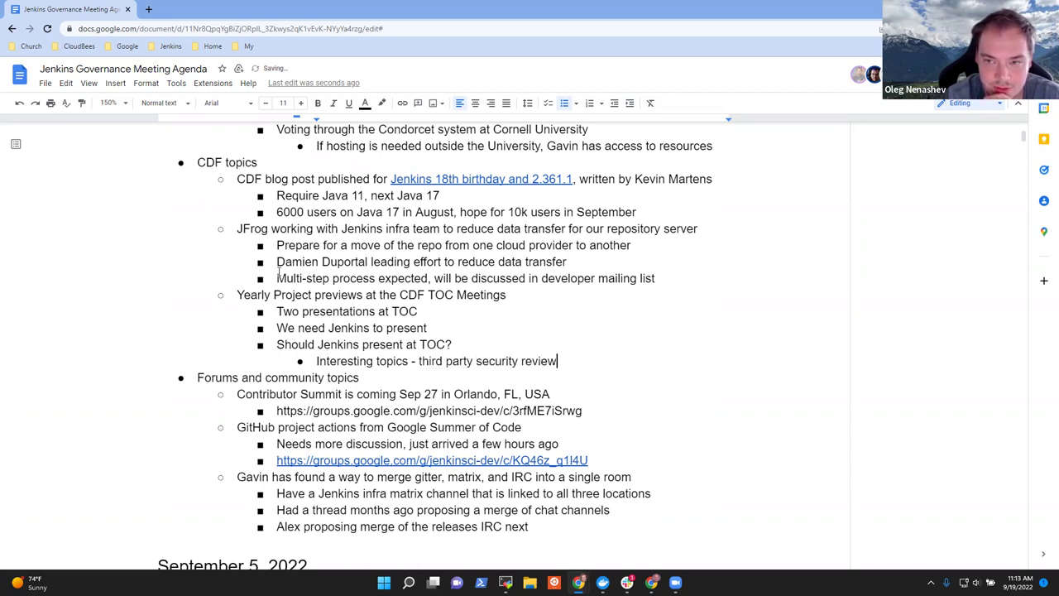
# Add the sub-item "Should this be a summary of contributor summit?" below the third party security review item.
pyautogui.press('Return')
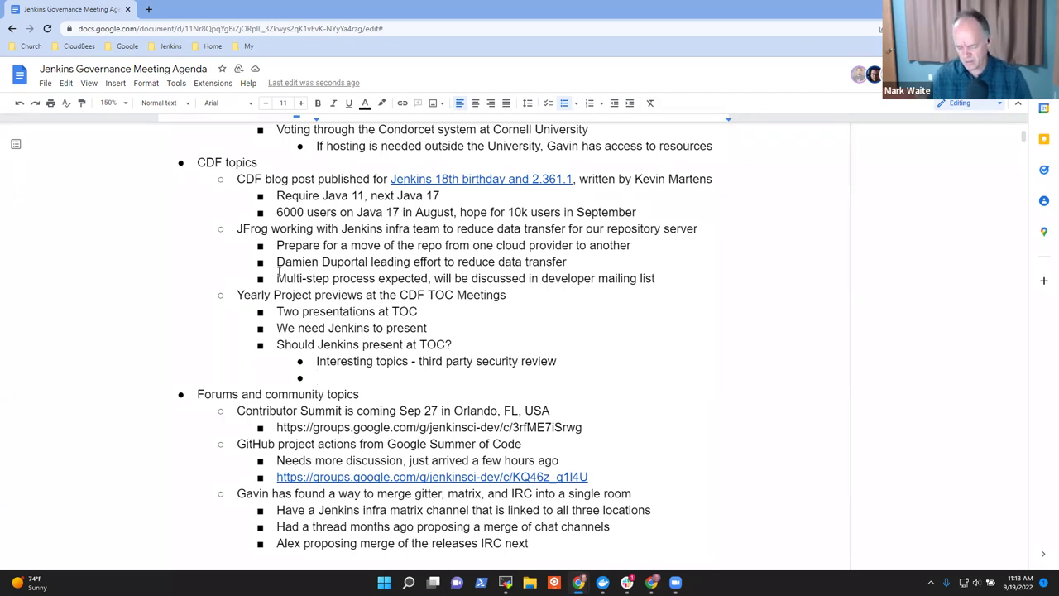
pyautogui.write('Shou')
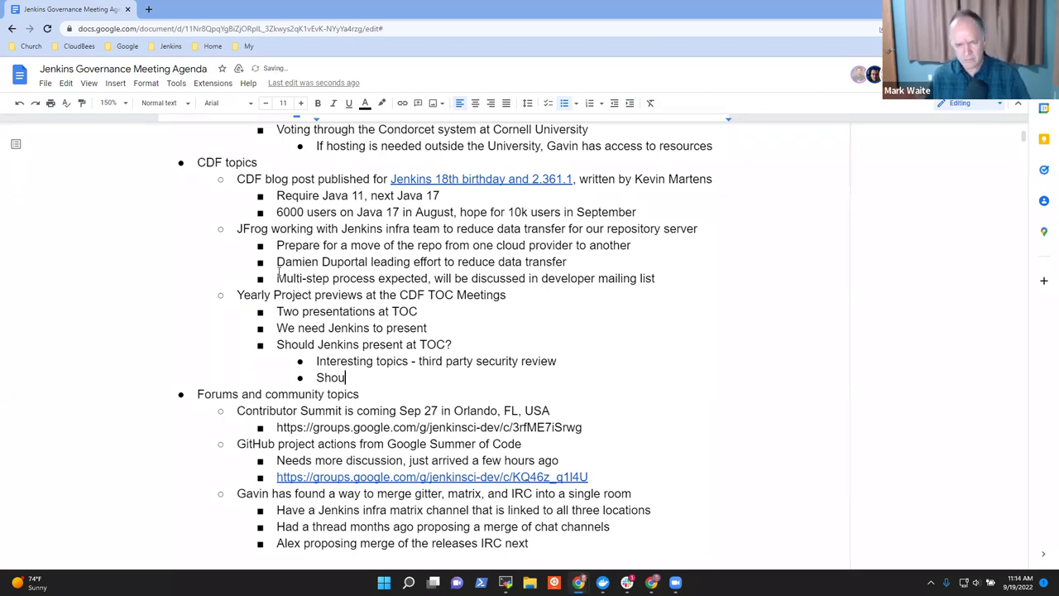
pyautogui.write('ld this be a si')
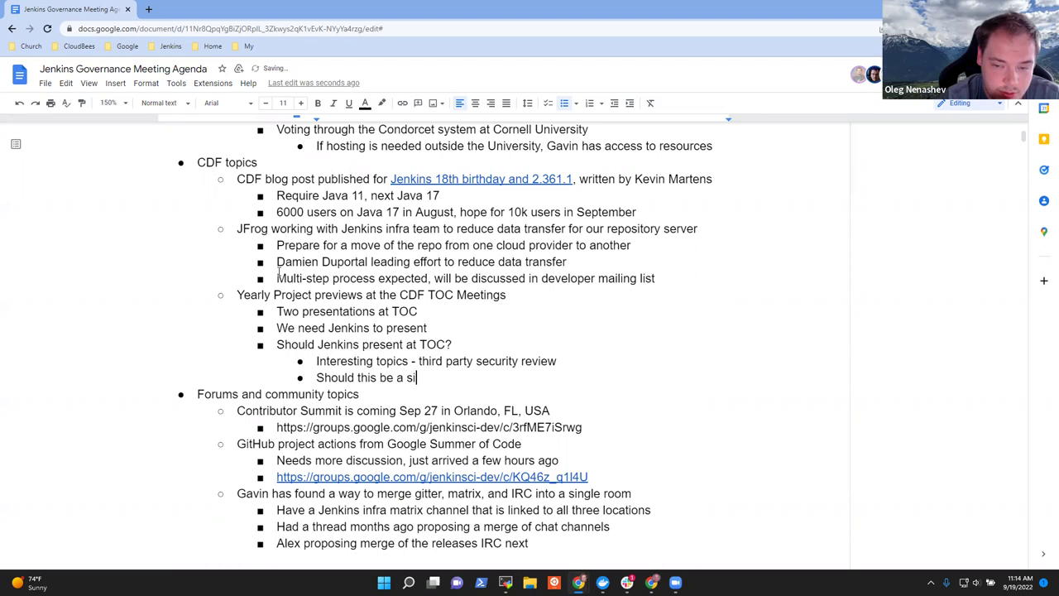
pyautogui.press('BackSpace')
pyautogui.write('ummary of ')
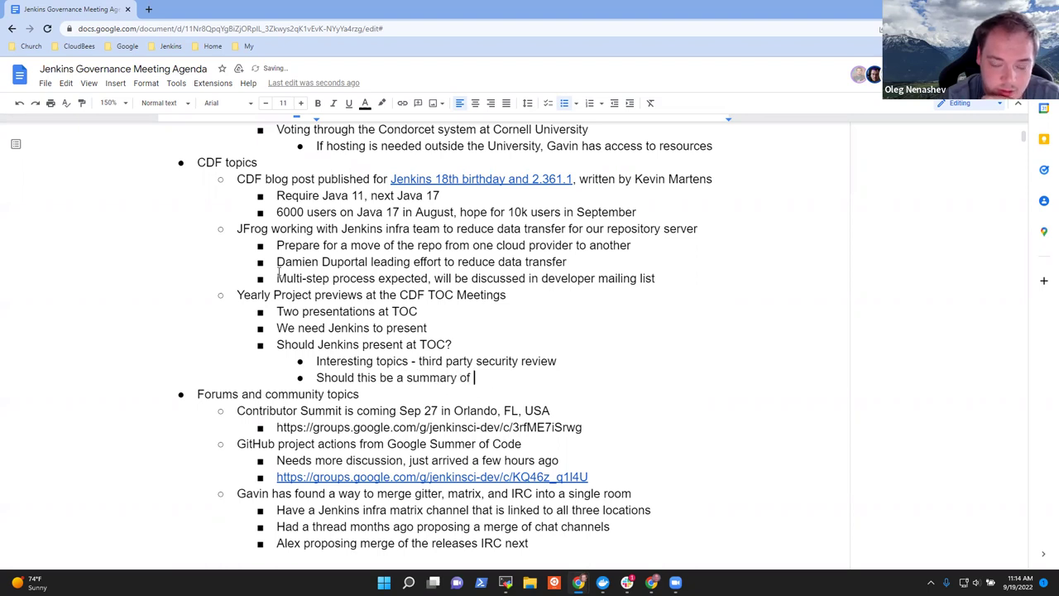
pyautogui.write('contributor summit')
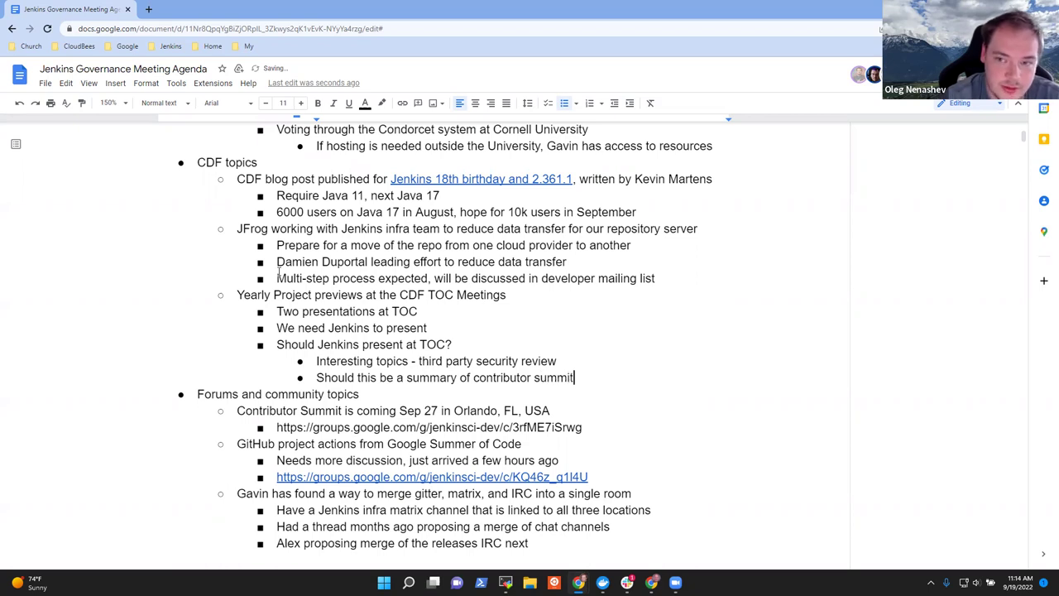
pyautogui.write('?')
# Insert a sub-item above the contributor summit question starting "Goal: Show the direction of the project related to CDF".
pyautogui.press('Up')
pyautogui.press('Return')
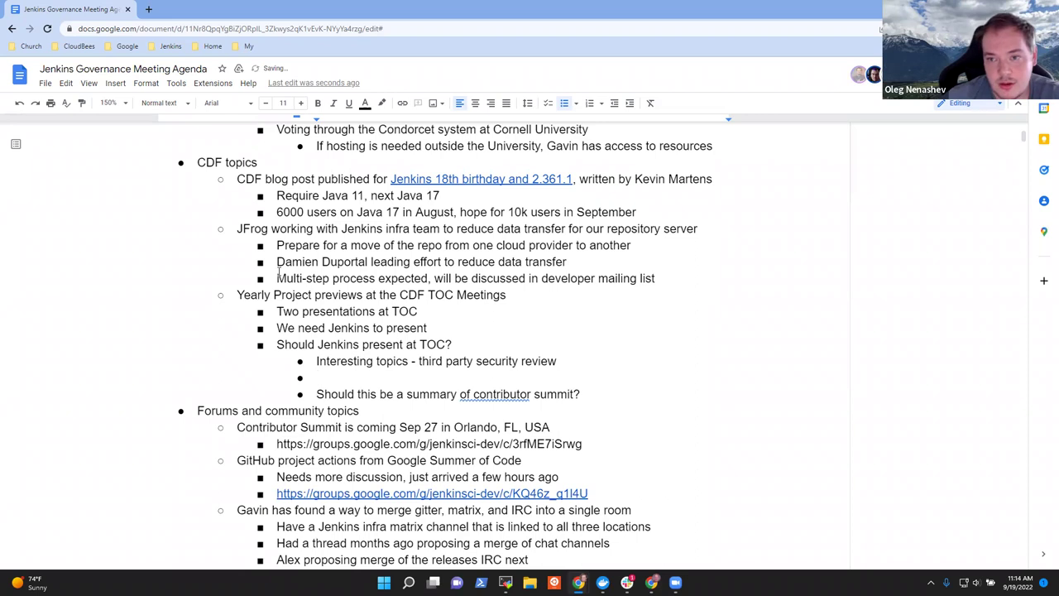
pyautogui.write('Goal')
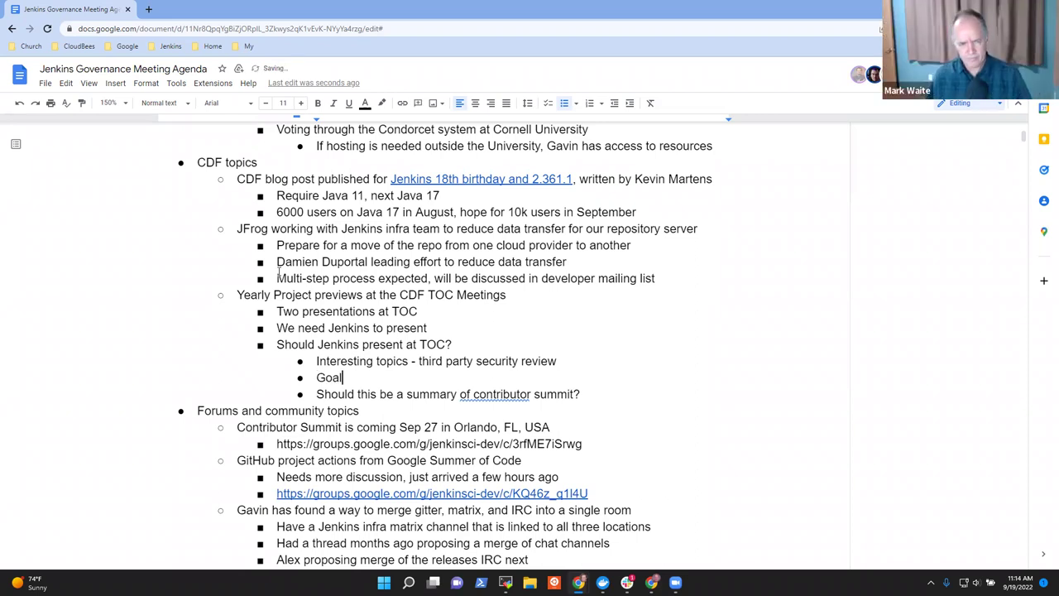
pyautogui.write(': Show ')
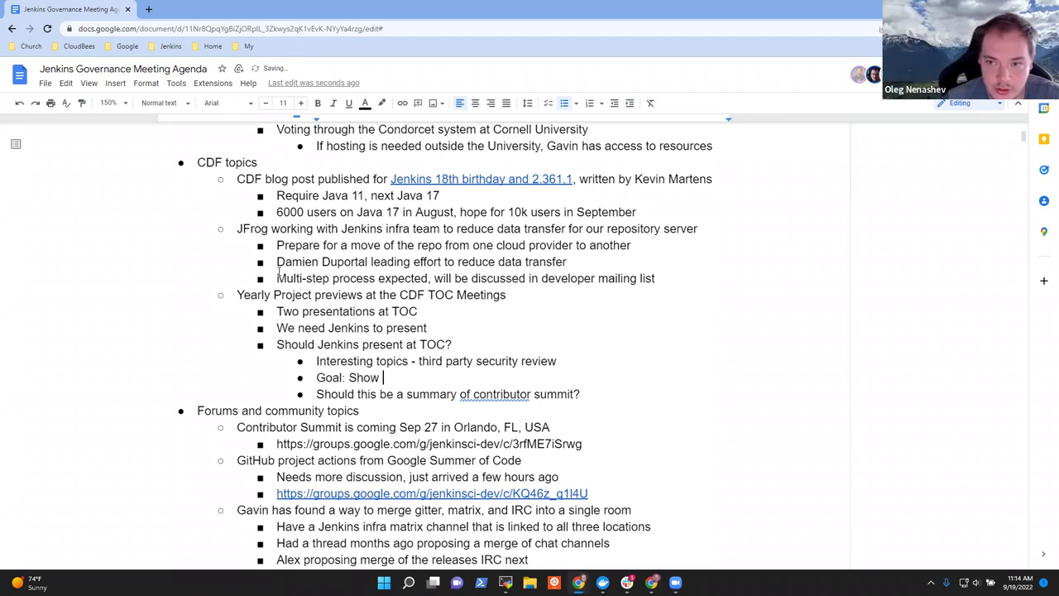
pyautogui.write('the d')
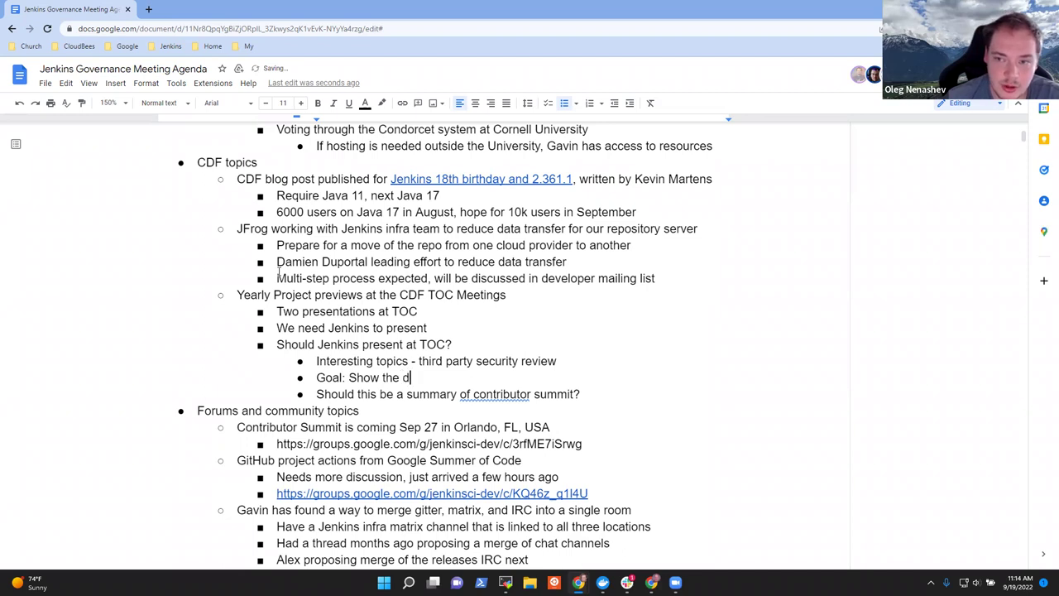
pyautogui.write('irection of th')
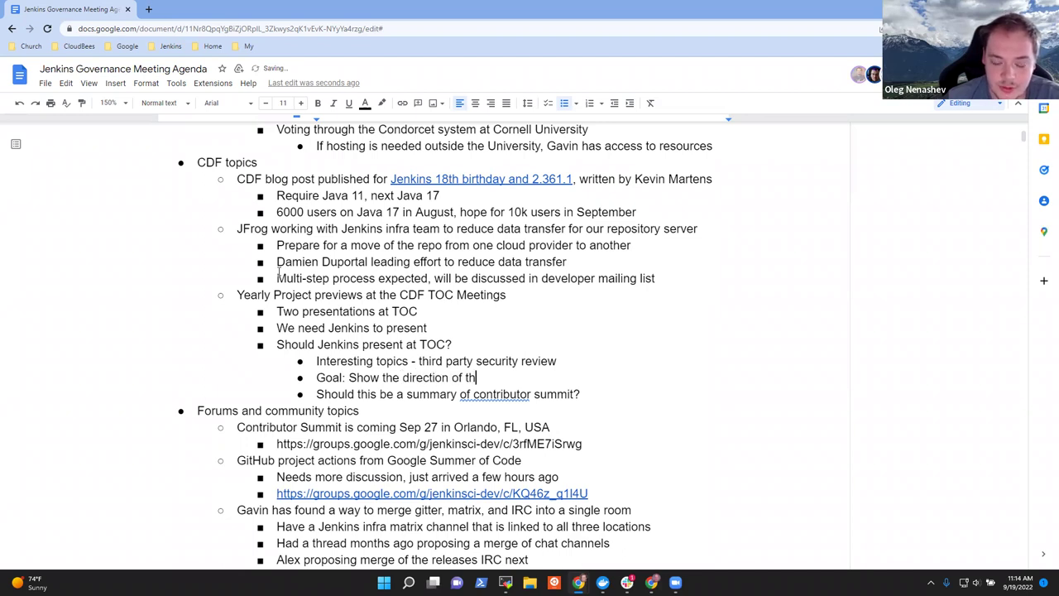
pyautogui.write('e project rela')
pyautogui.press('BackSpace')
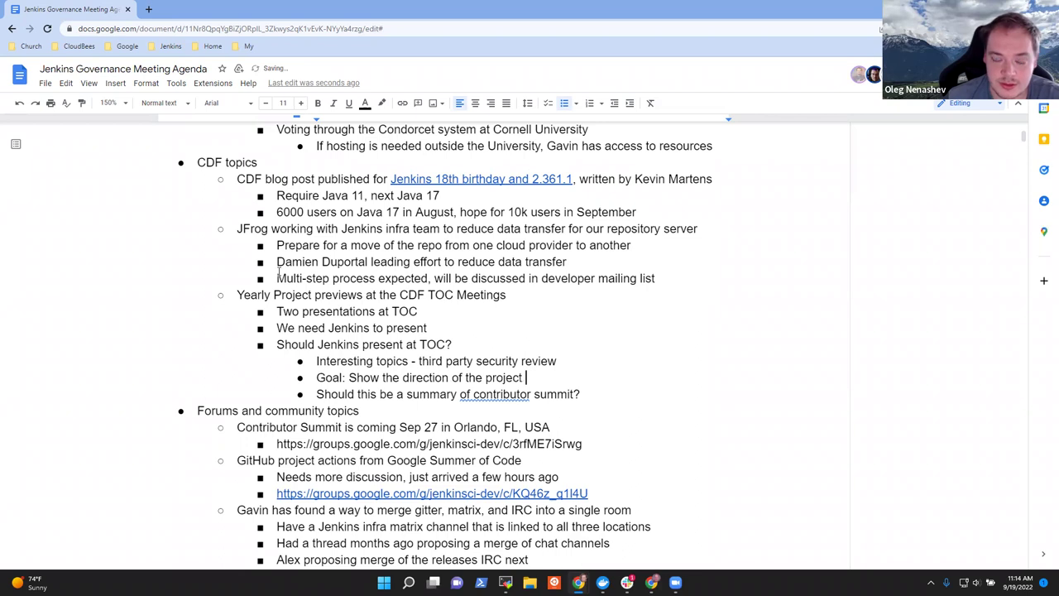
pyautogui.write('related to CDF s')
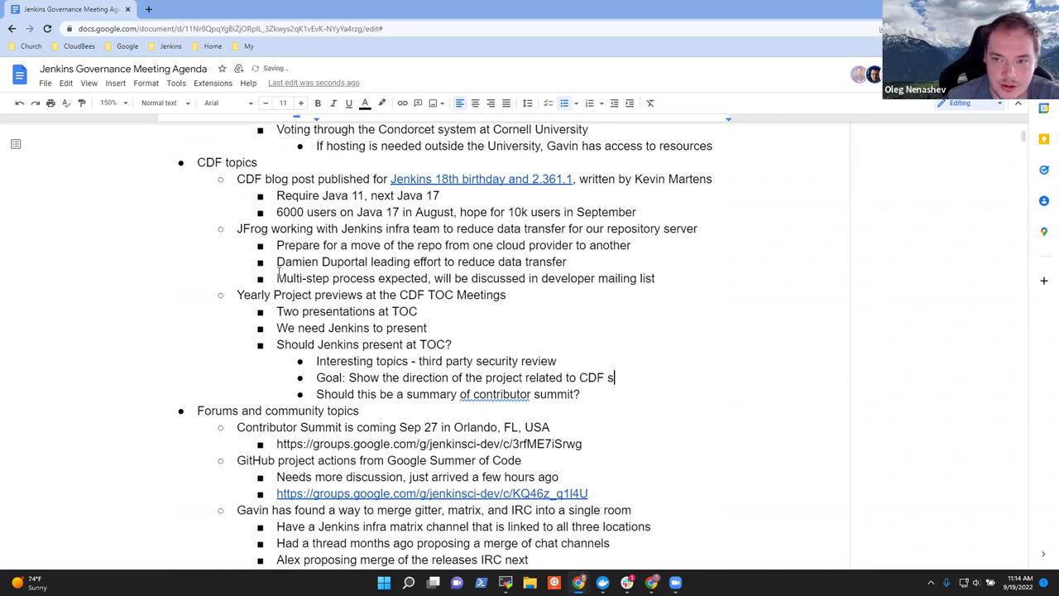
# Finish the goal bullet with "status" and add the sub-bullet "Security reviews" beneath it.
pyautogui.write('tatus')
pyautogui.press('Return')
pyautogui.press('Tab')
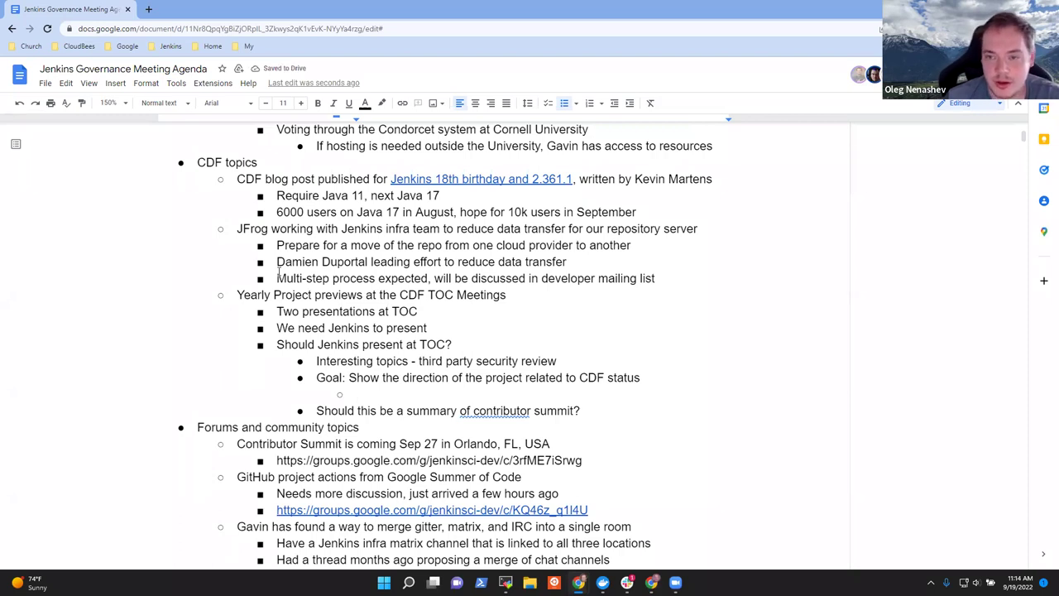
pyautogui.write('Security review')
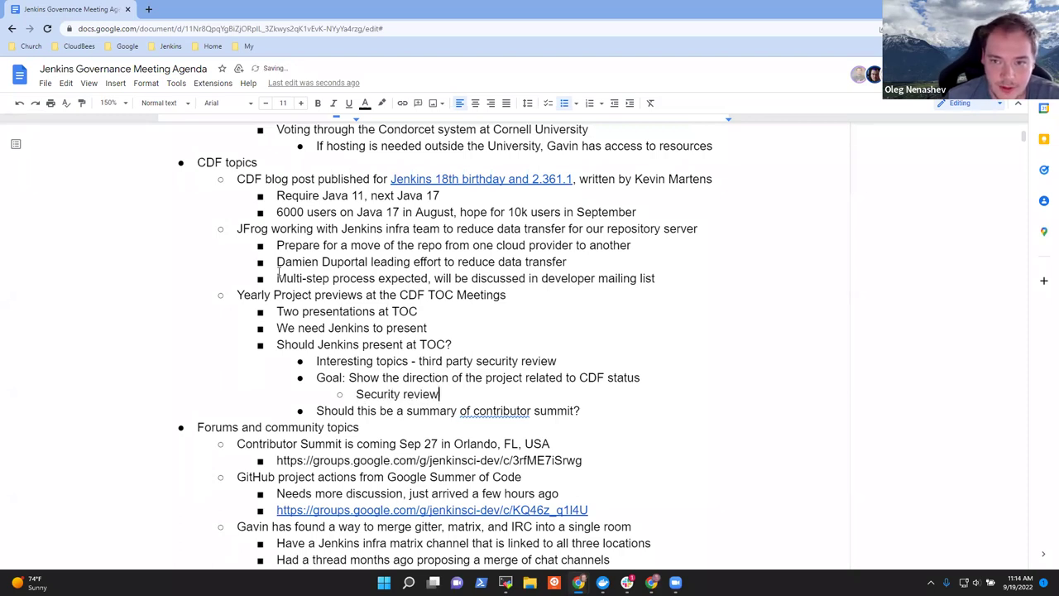
pyautogui.write('s')
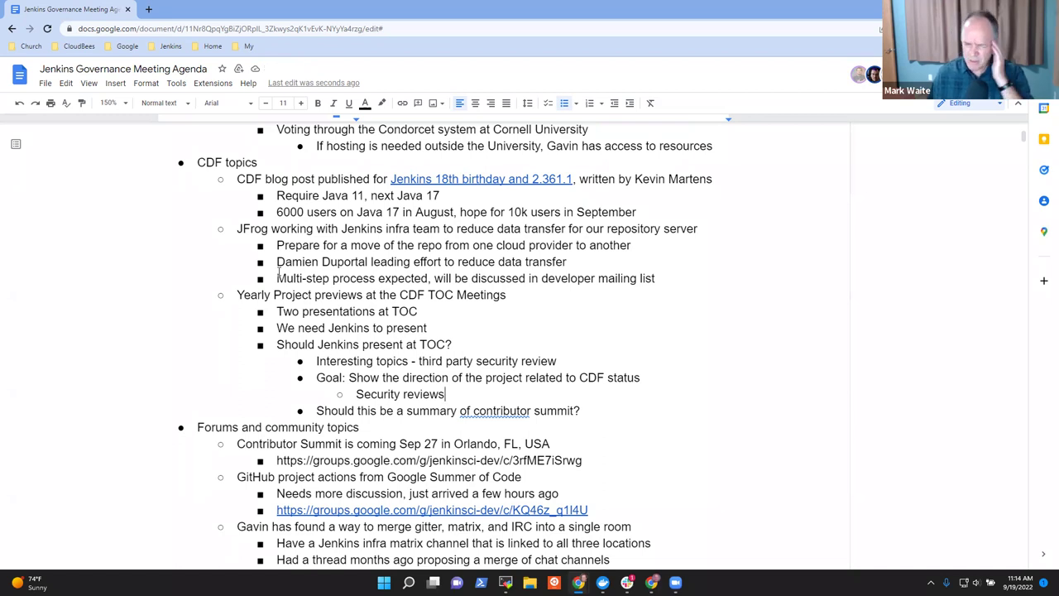
# Add the sub-bullet "Signing of artifacts from Jenkins" below "Security reviews".
pyautogui.press('Return')
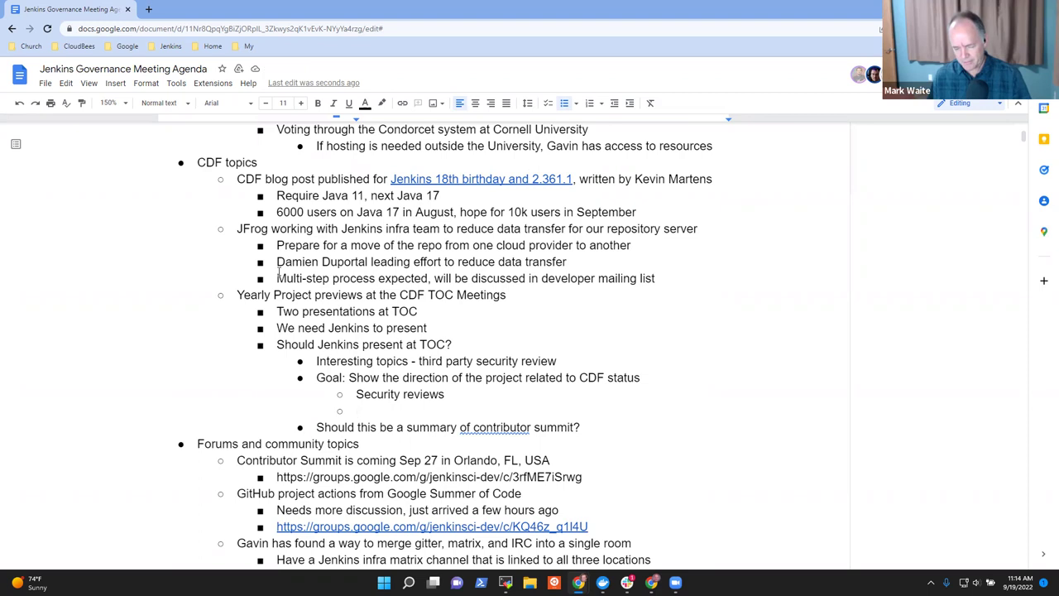
pyautogui.write('Sig')
pyautogui.press('BackSpace')
pyautogui.press('BackSpace')
pyautogui.press('BackSpace')
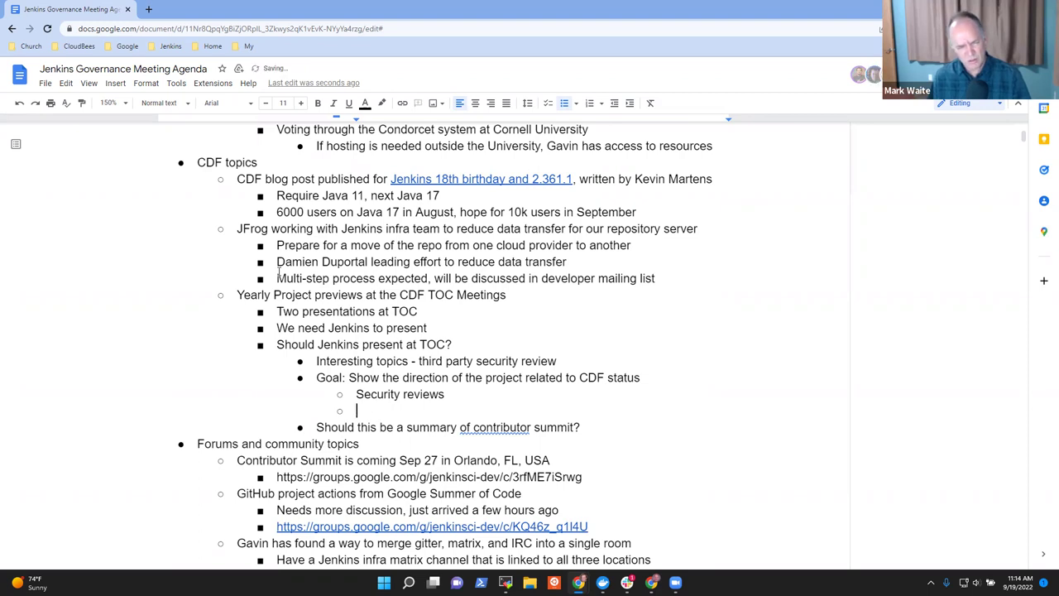
pyautogui.write('Signing of')
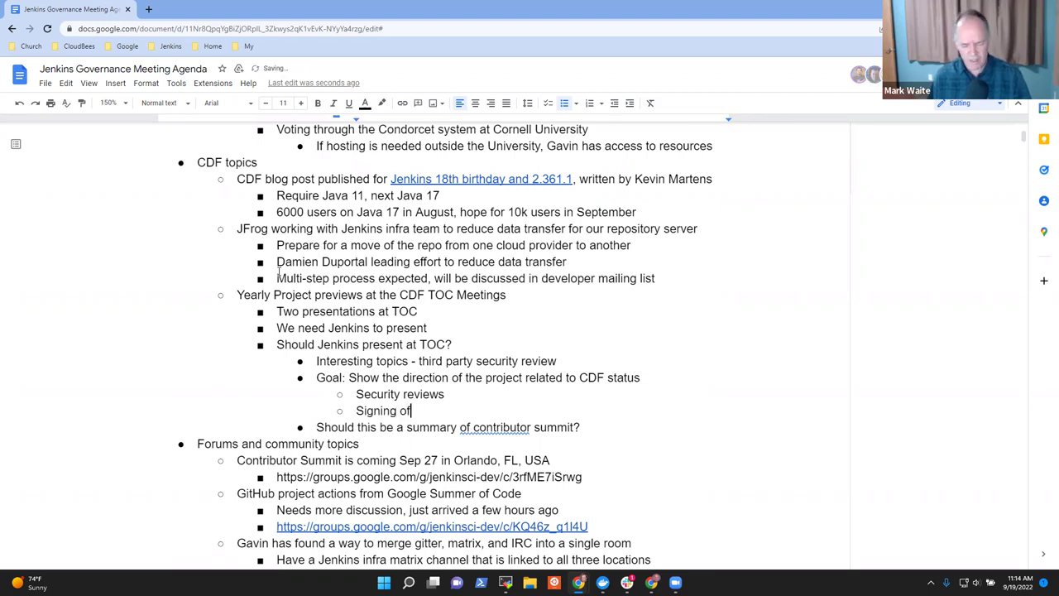
pyautogui.write(' artifacts ')
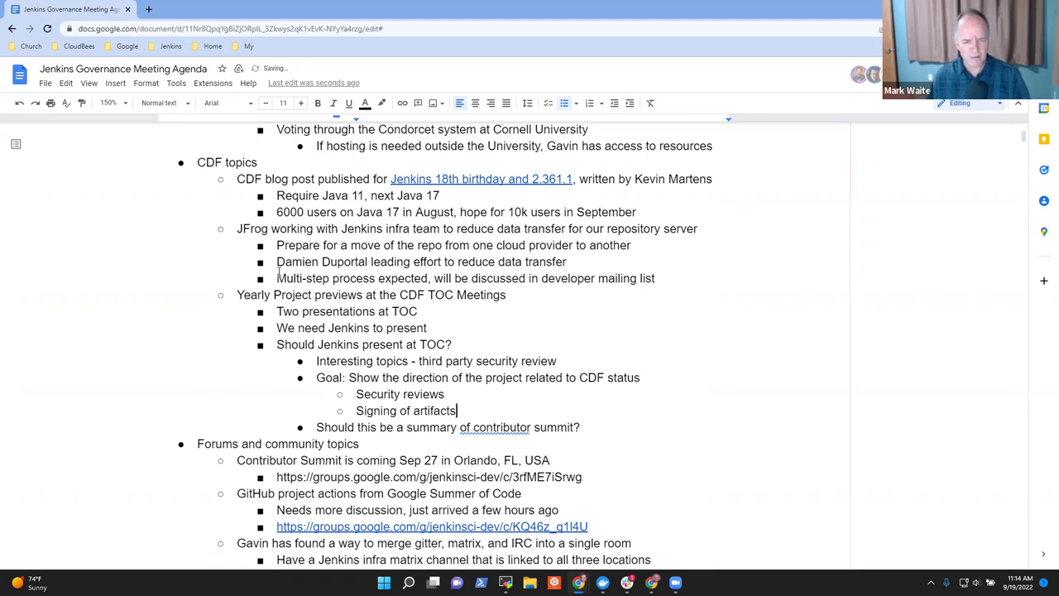
pyautogui.write('from ')
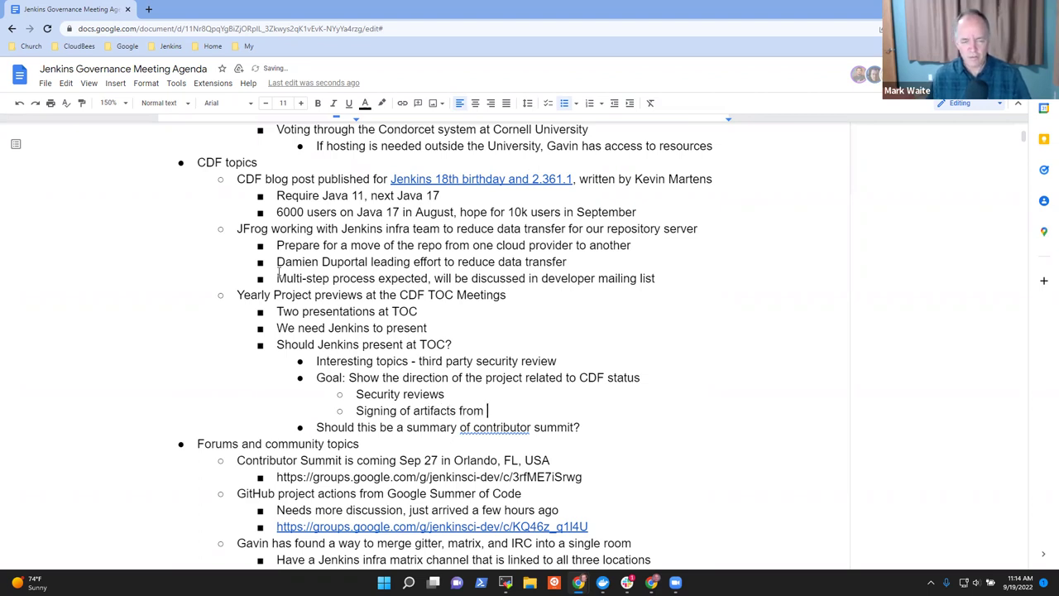
pyautogui.write('Jenkins')
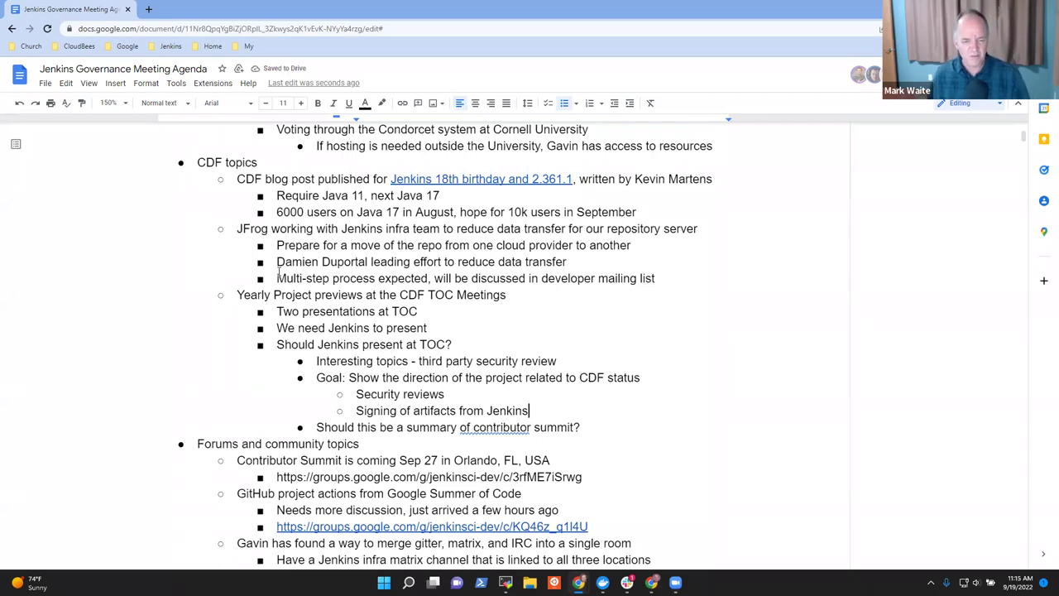
# Insert the sub-bullet "Supply chain security" between "Security reviews" and the artifact signing bullet.
pyautogui.press('Left')
pyautogui.press('Return')
pyautogui.write('Sup')
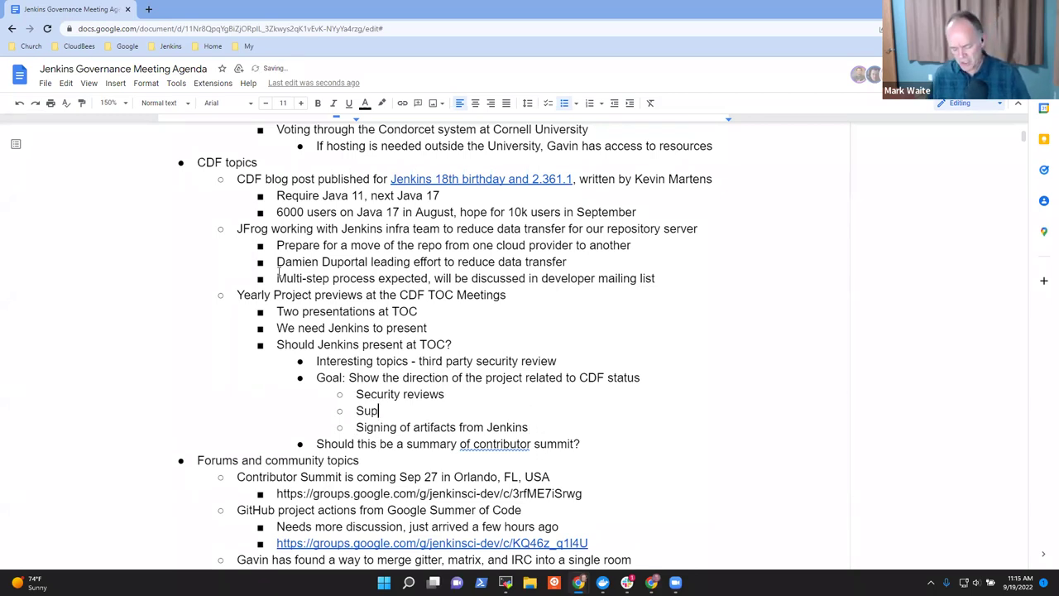
pyautogui.write('ply chain ')
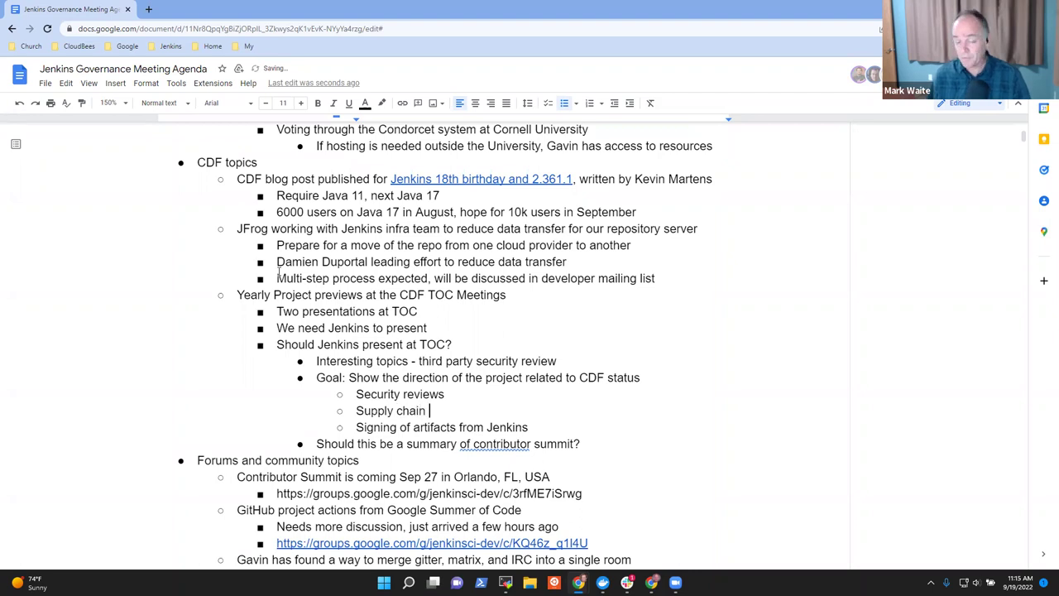
pyautogui.write('securit')
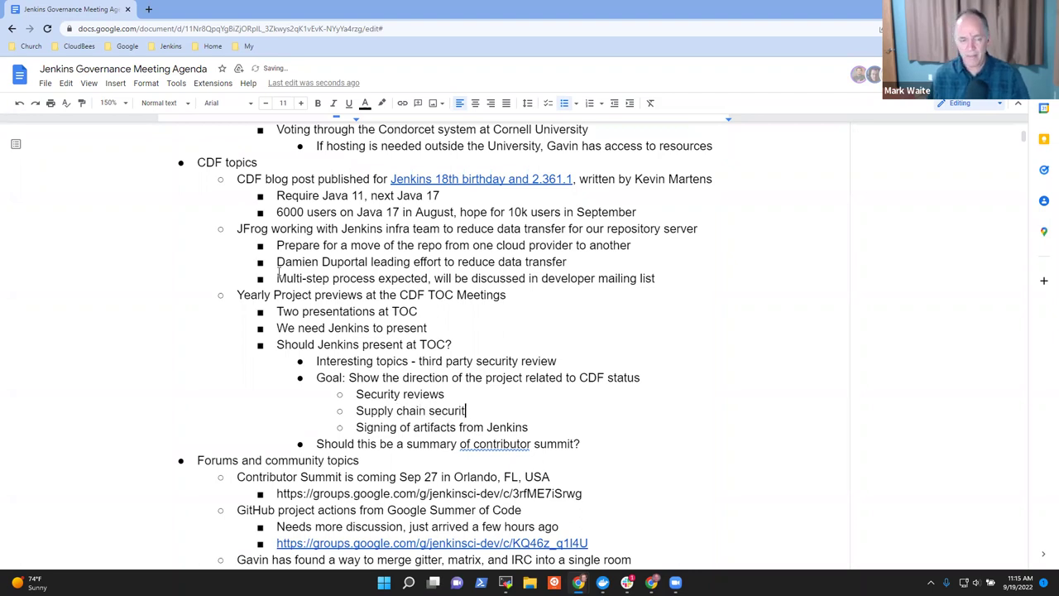
pyautogui.write('y')
pyautogui.press('Down')
pyautogui.press('End')
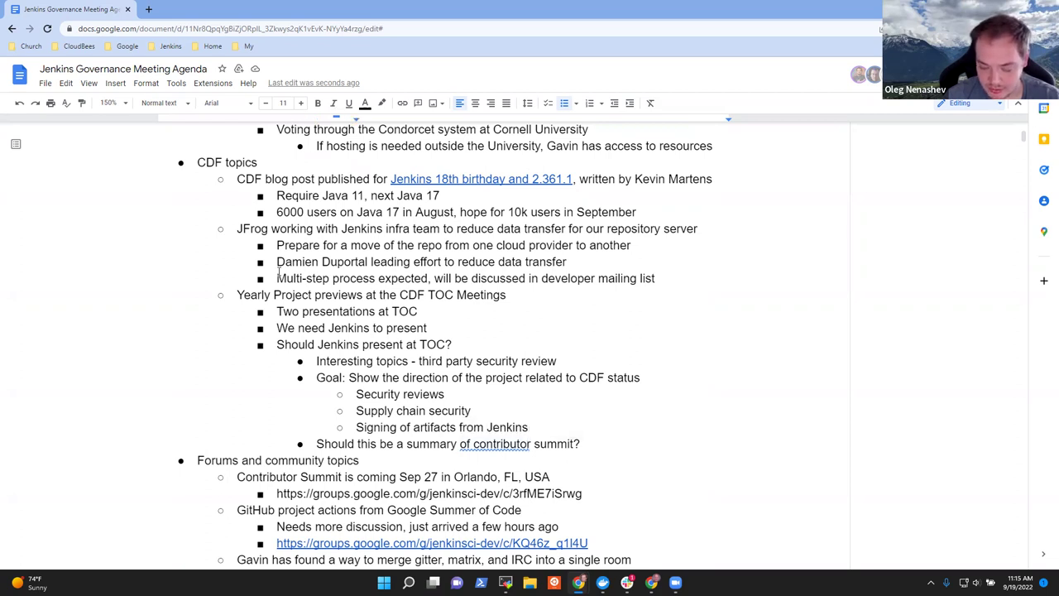
# Delete the sub-bullet "Signing of artifacts from Jenkins" along with its empty line.
pyautogui.press('Up')
pyautogui.press('Up')
pyautogui.press('Down')
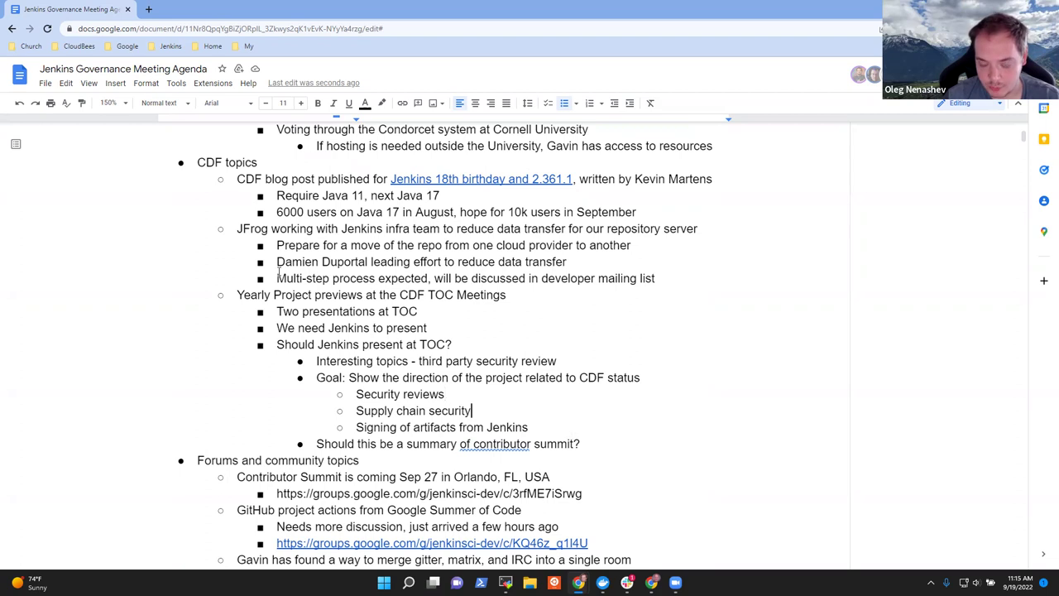
pyautogui.press('Up')
pyautogui.press('Down')
pyautogui.press('Down')
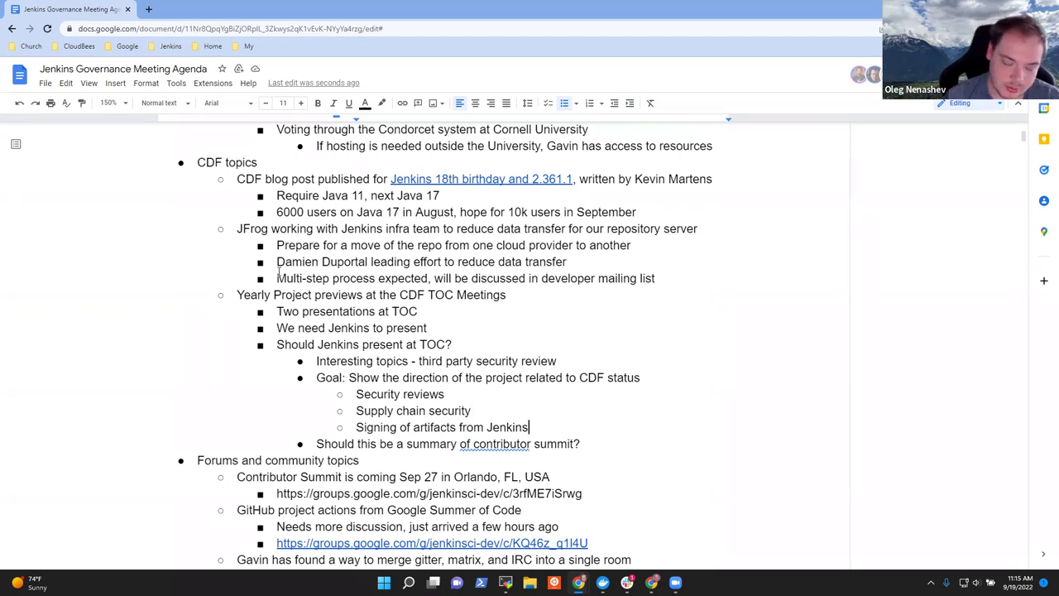
pyautogui.hotkey('shift', 'Home')
pyautogui.press('BackSpace')
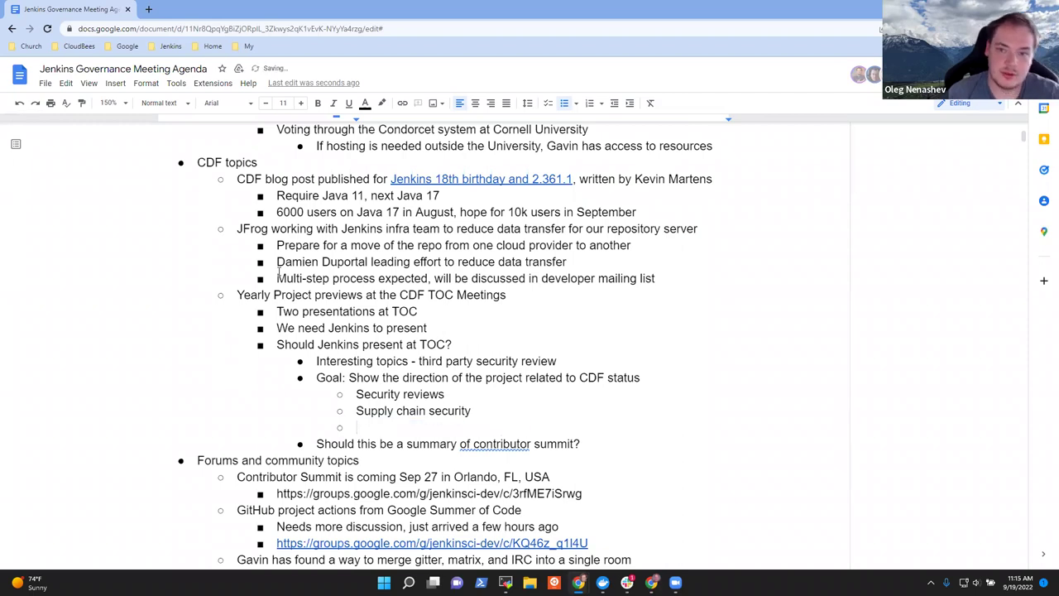
pyautogui.press('BackSpace')
pyautogui.press('BackSpace')
# Correct the summary question to read "of the contributor summit?" and add the sub-bullet "Not so much" under it.
pyautogui.press('Down')
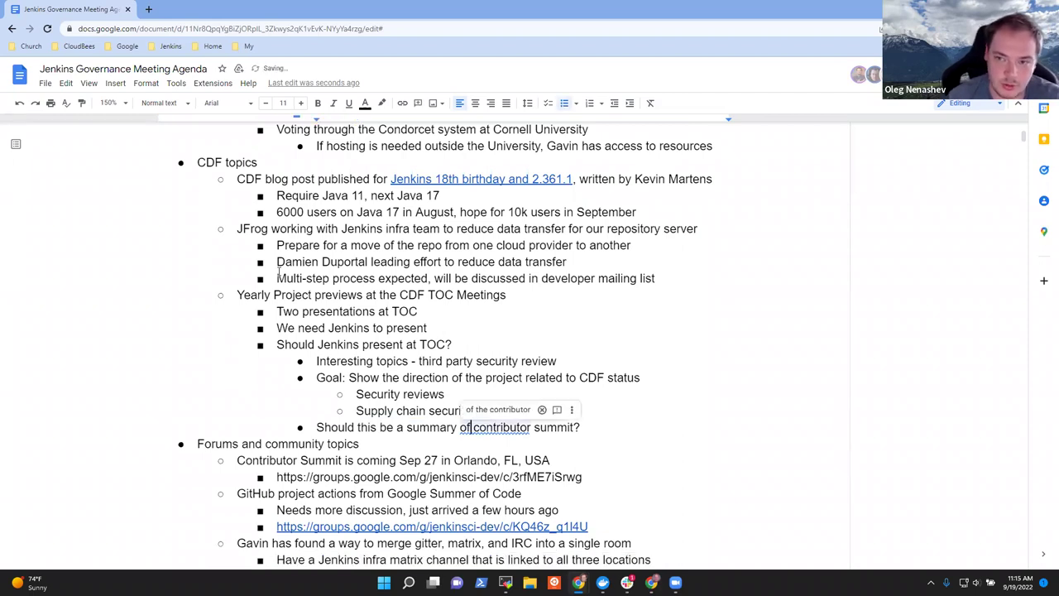
pyautogui.write('the')
pyautogui.press('End')
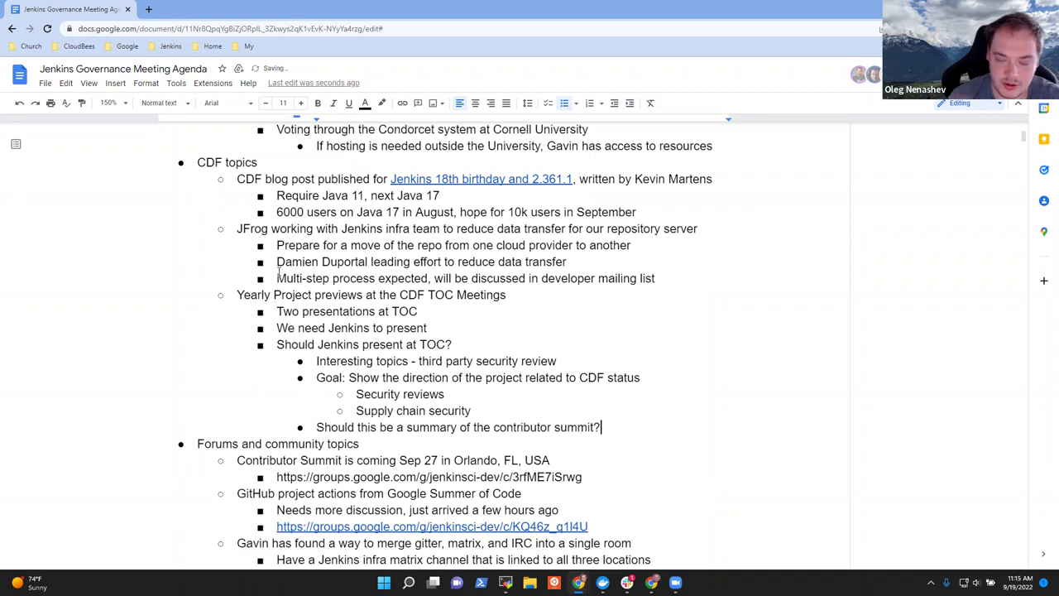
pyautogui.press('Return')
pyautogui.press('Tab')
pyautogui.write('Not ')
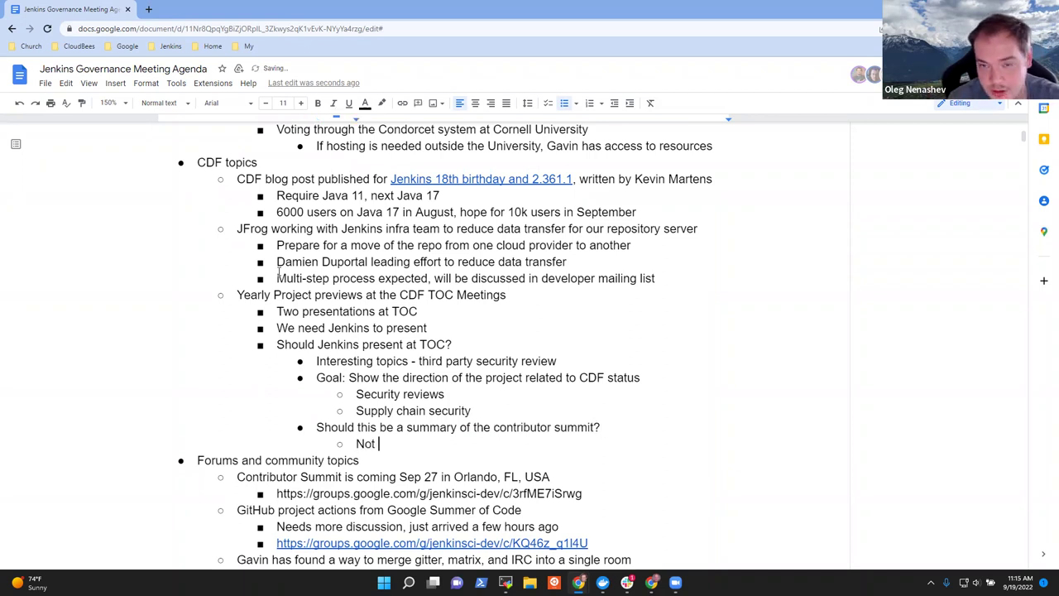
pyautogui.write('so much')
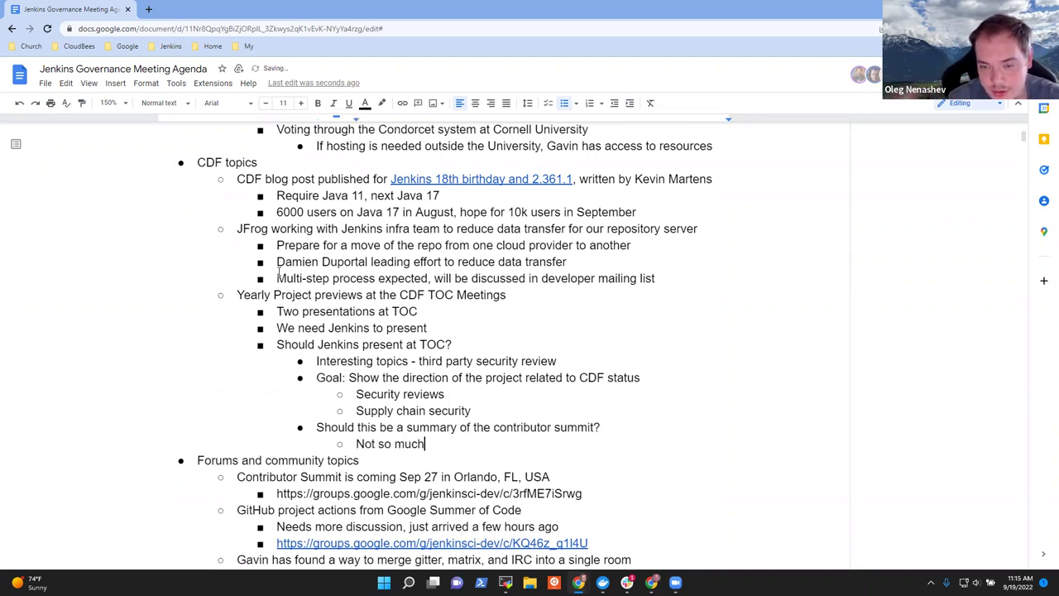
# Add the nested bullet "Charts, Docker images, plugin builds" under "Supply chain security".
pyautogui.press('Up')
pyautogui.press('Up')
pyautogui.press('End')
pyautogui.press('Return')
pyautogui.press('Tab')
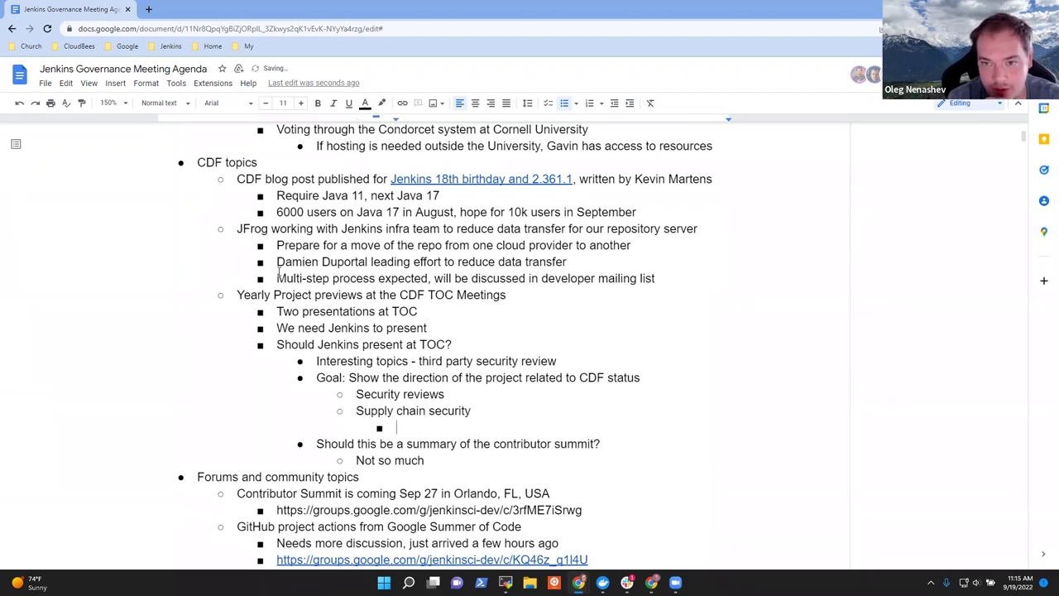
pyautogui.write('Chart')
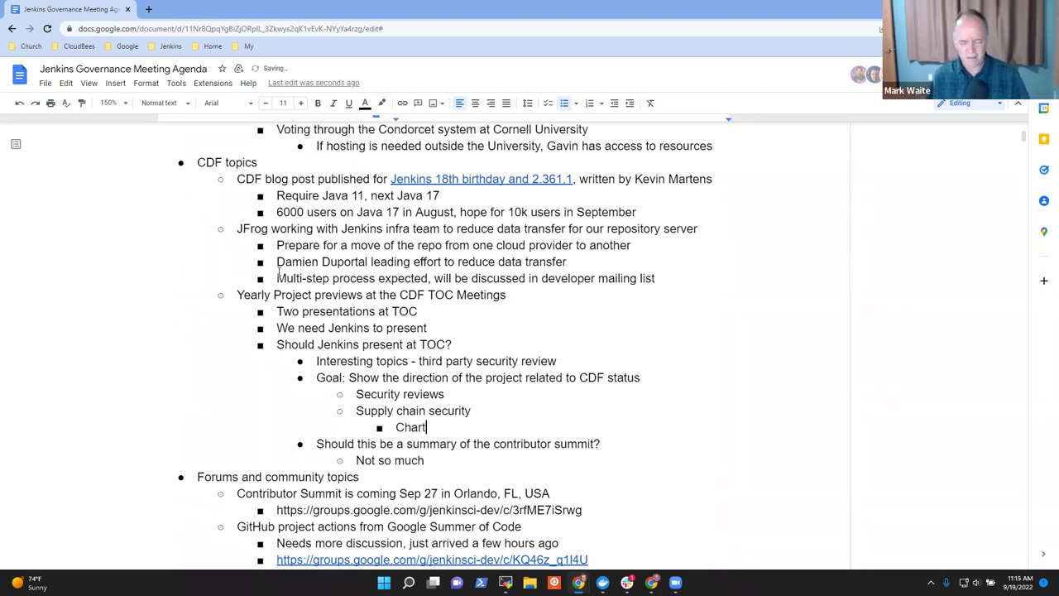
pyautogui.write('s, Do')
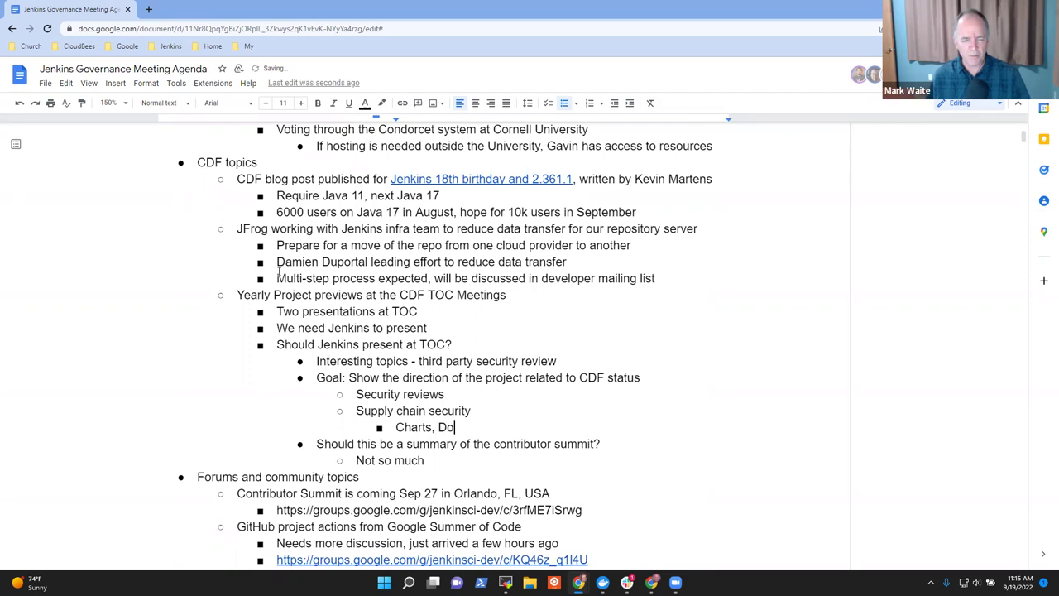
pyautogui.write('cker images, ')
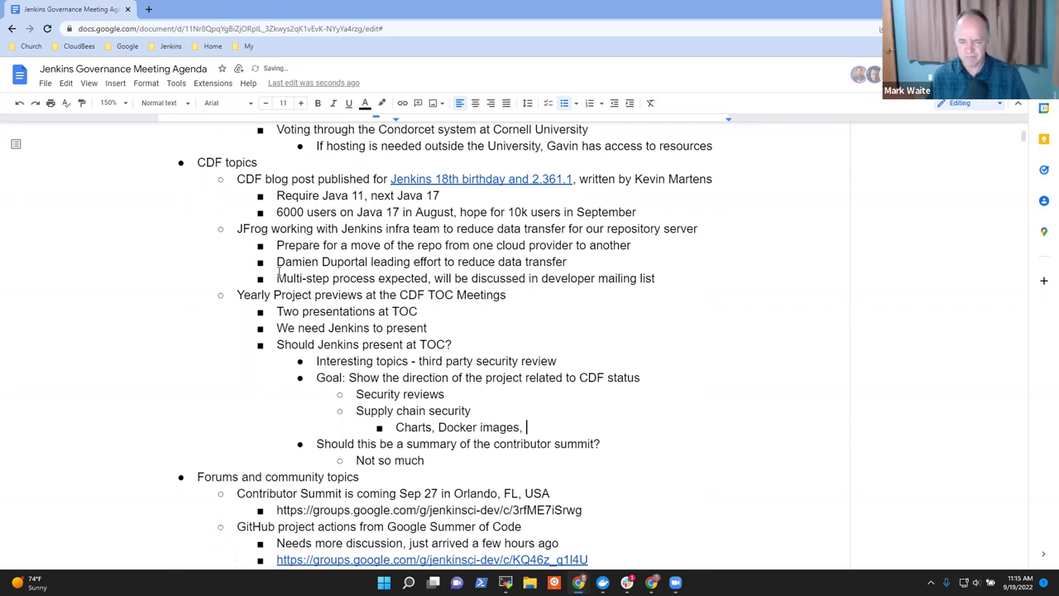
pyautogui.write('plugi')
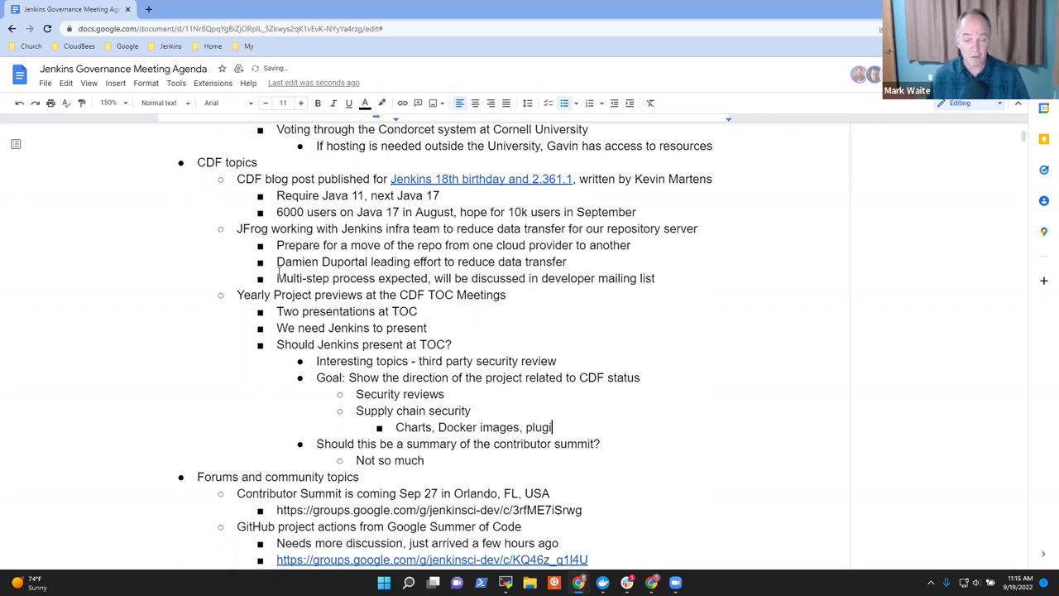
pyautogui.write('n builds')
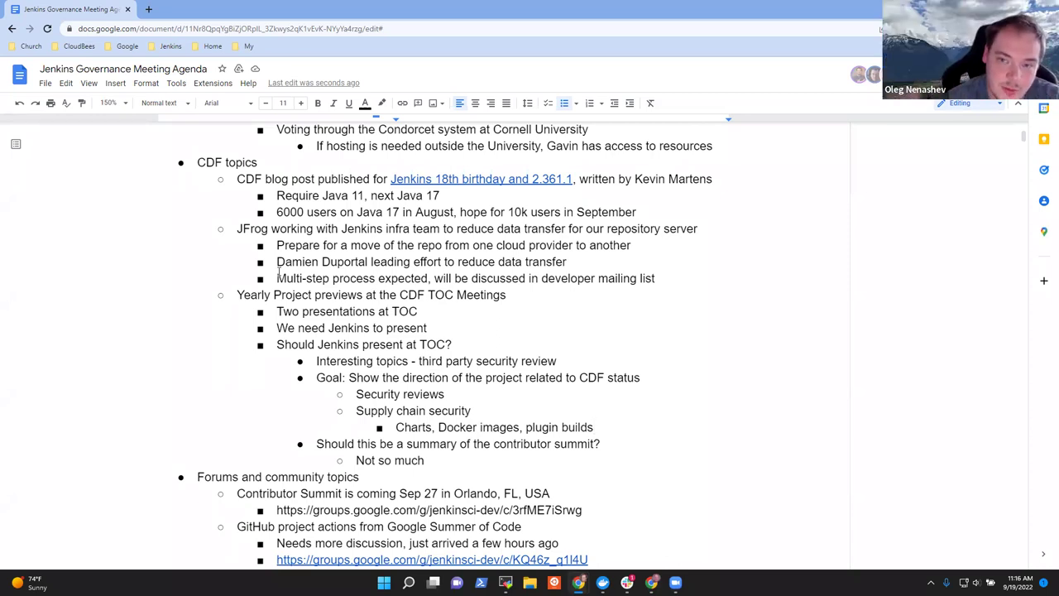
# In the nested supply chain bullet, replace "Docker" with "container" and append ", etc." at the end.
pyautogui.hotkey('ctrl', 'Left')
pyautogui.hotkey('ctrl', 'Left')
pyautogui.hotkey('ctrl', 'Left')
pyautogui.hotkey('ctrl', 'shift', 'Left')
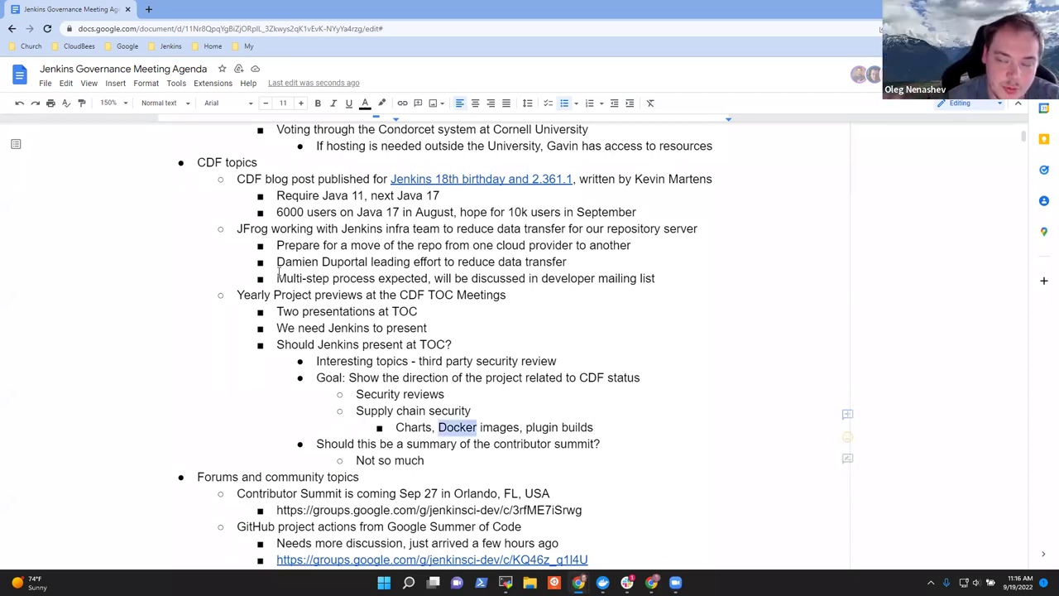
pyautogui.write('contai')
pyautogui.write('ner')
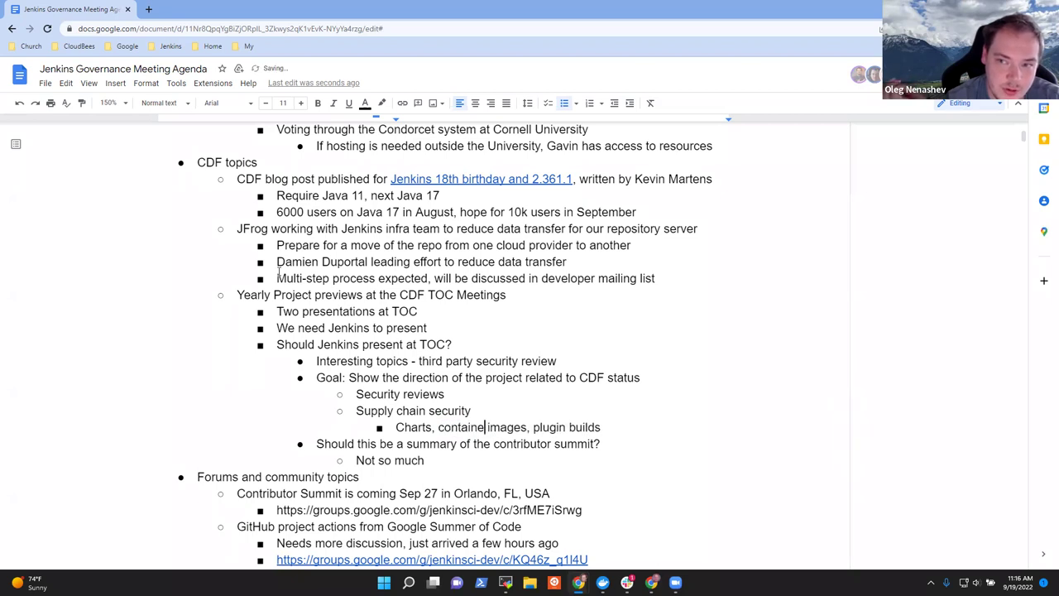
pyautogui.press('End')
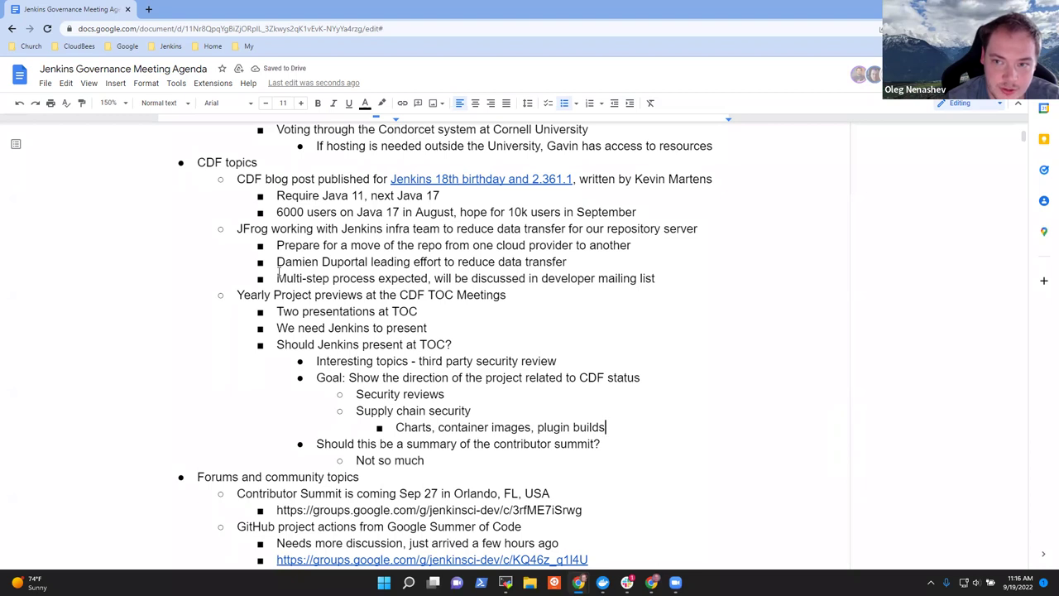
pyautogui.write(', etc.')
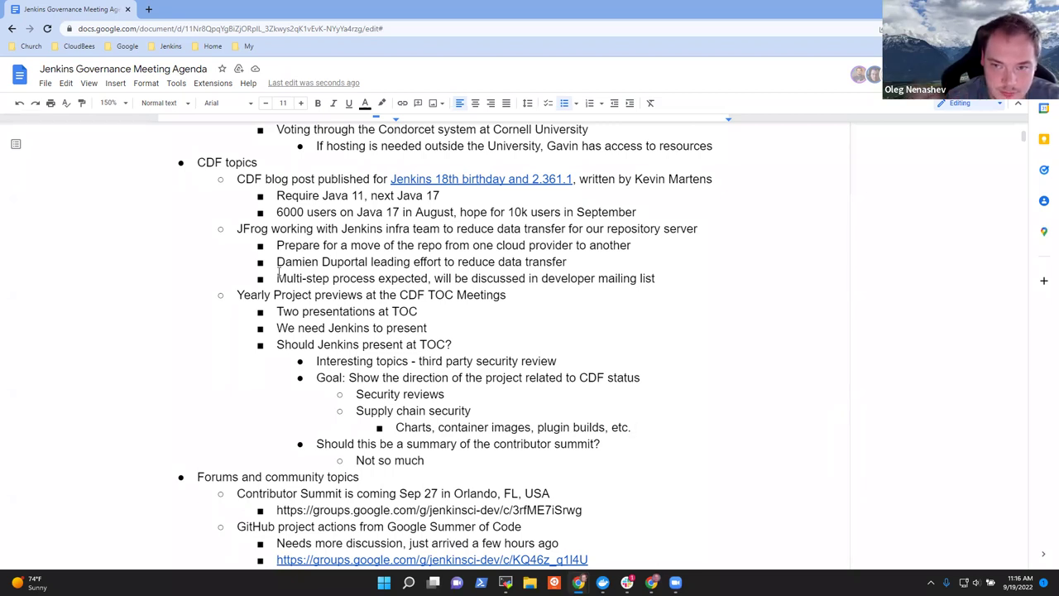
# Make the nested supply chain bullet begin with "Signing of charts", using a lowercase c.
pyautogui.write('Signing of')
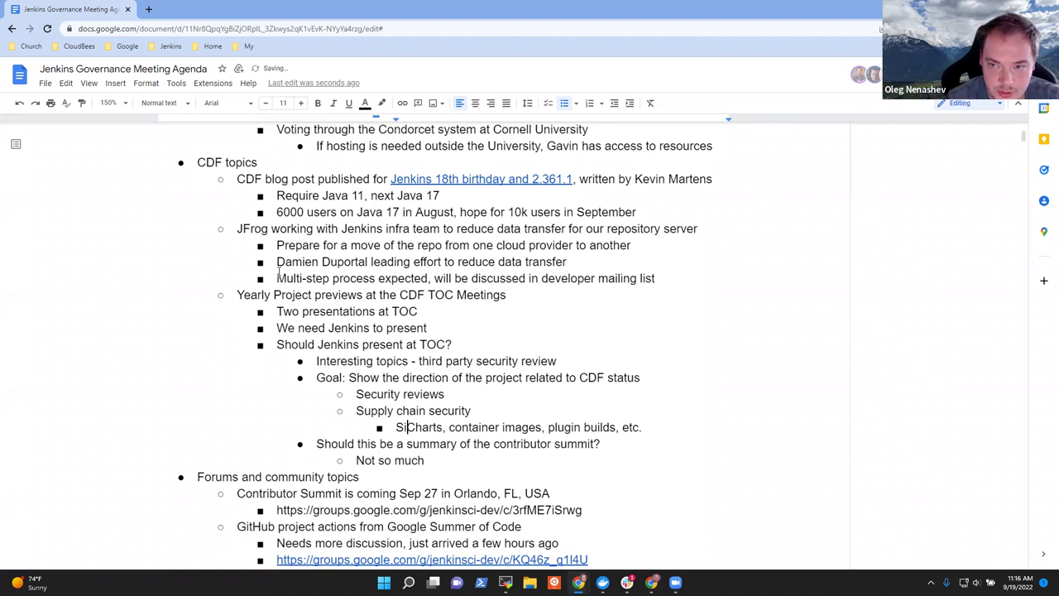
pyautogui.press('Delete')
pyautogui.write('c')
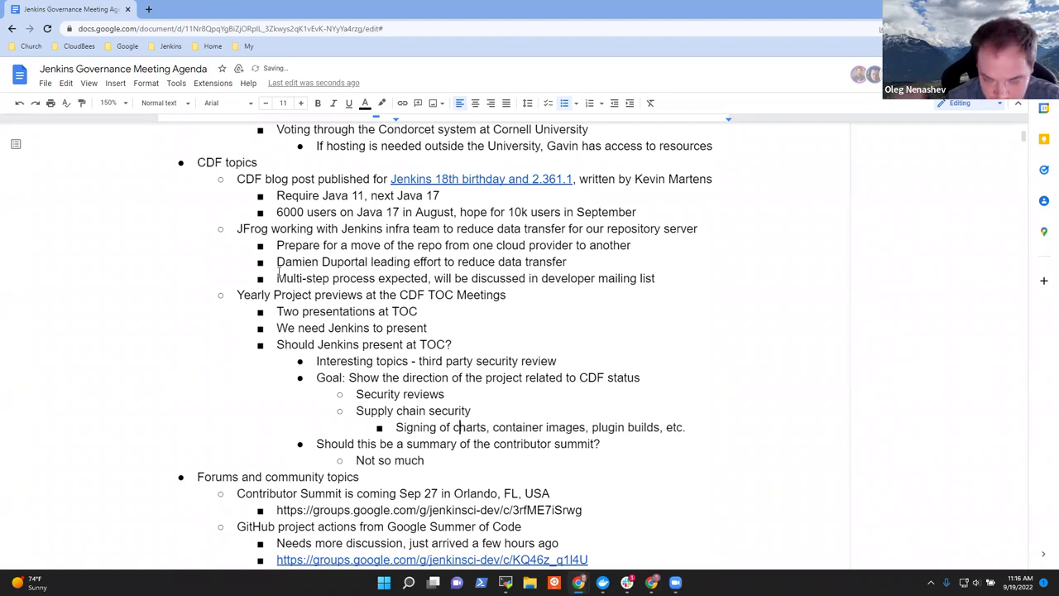
pyautogui.press('End')
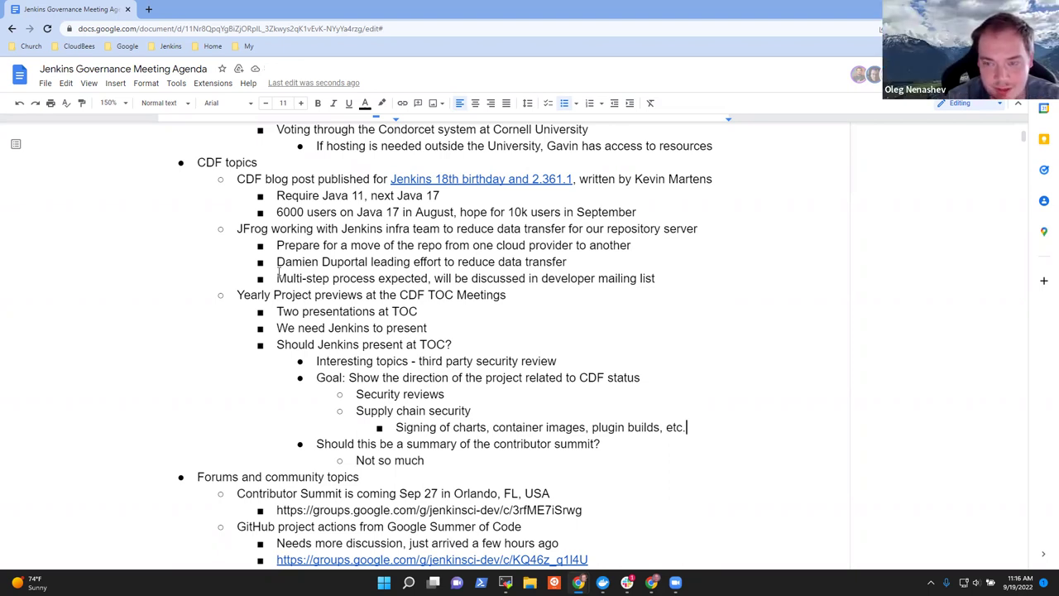
# Add "Yes" as the first sub-bullet under "Should Jenkins present at TOC?".
pyautogui.press('Down')
pyautogui.press('Down')
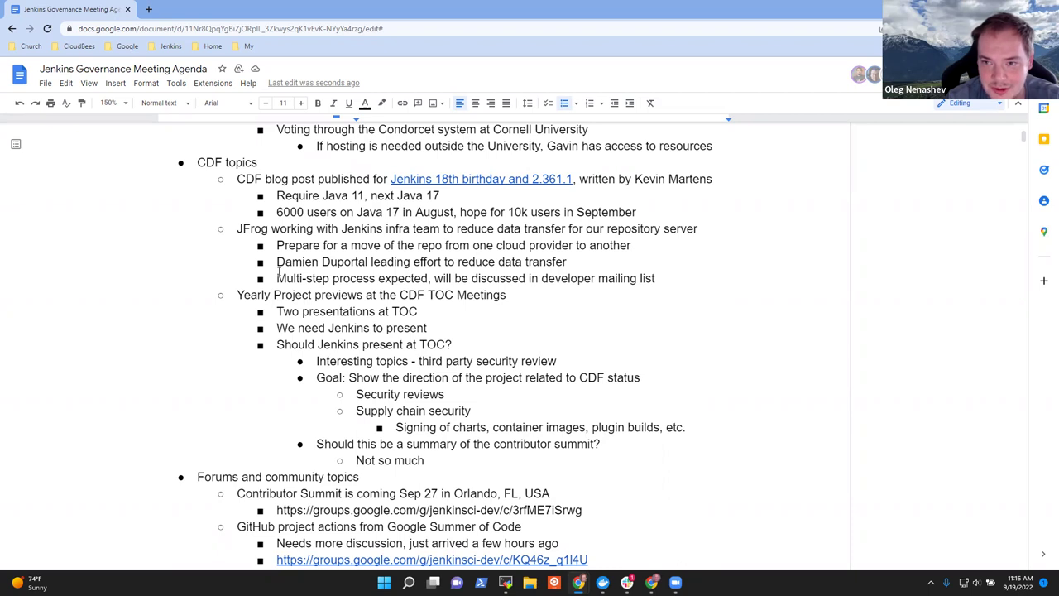
pyautogui.press('Up')
pyautogui.press('Up')
pyautogui.press('Up')
pyautogui.press('Up')
pyautogui.press('Return')
pyautogui.write('Yes')
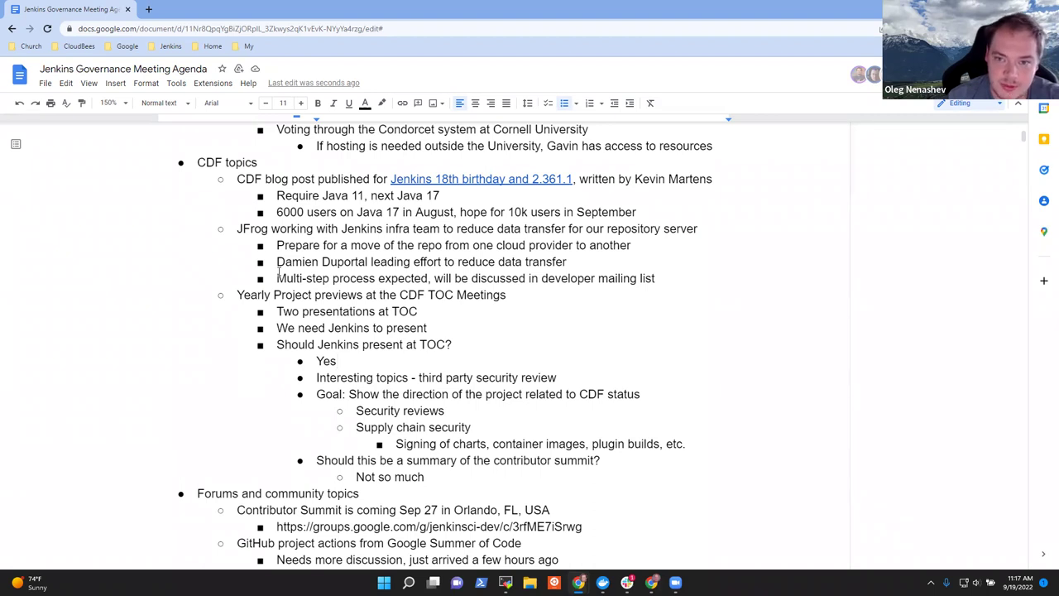
# Add the bullet "Review OpenSSF best practices" after the contributor summit question, at the same level as that question.
pyautogui.press('Down')
pyautogui.press('Down')
pyautogui.press('Down')
pyautogui.press('Down')
pyautogui.press('Down')
pyautogui.press('Down')
pyautogui.press('Down')
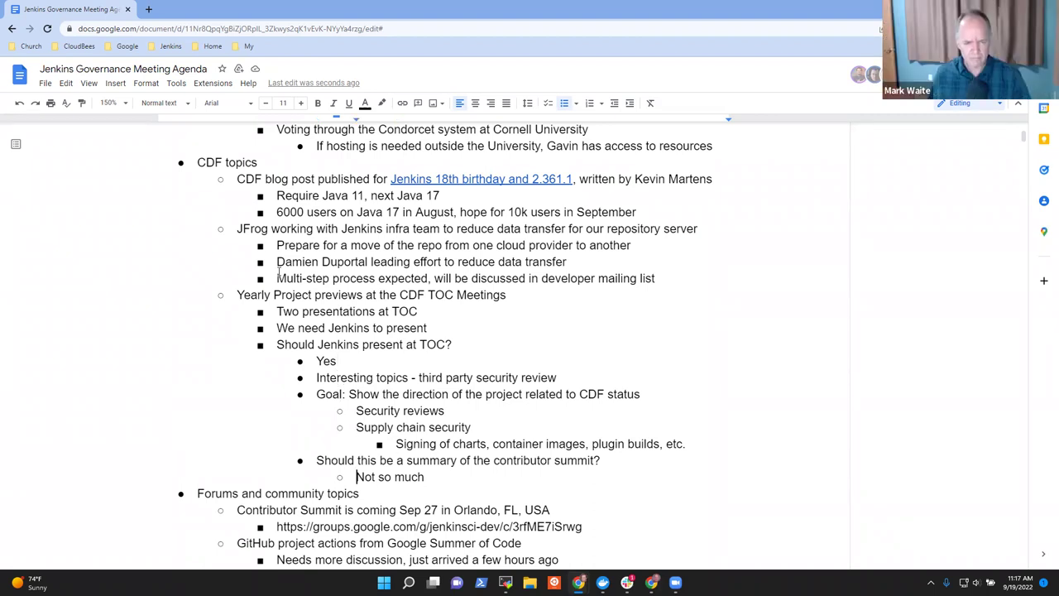
pyautogui.press('End')
pyautogui.press('Return')
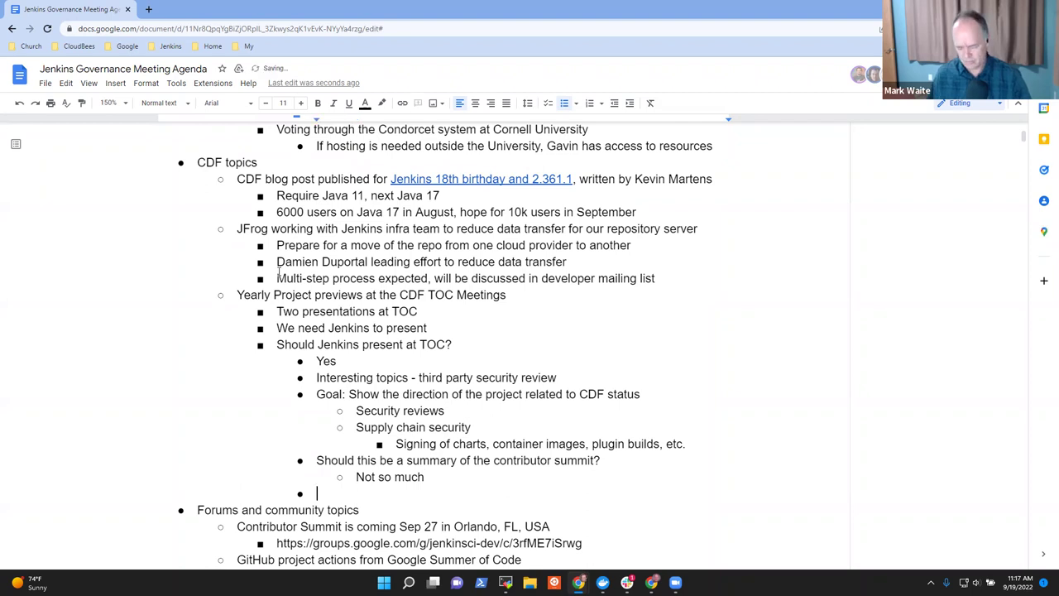
pyautogui.write('Review Open')
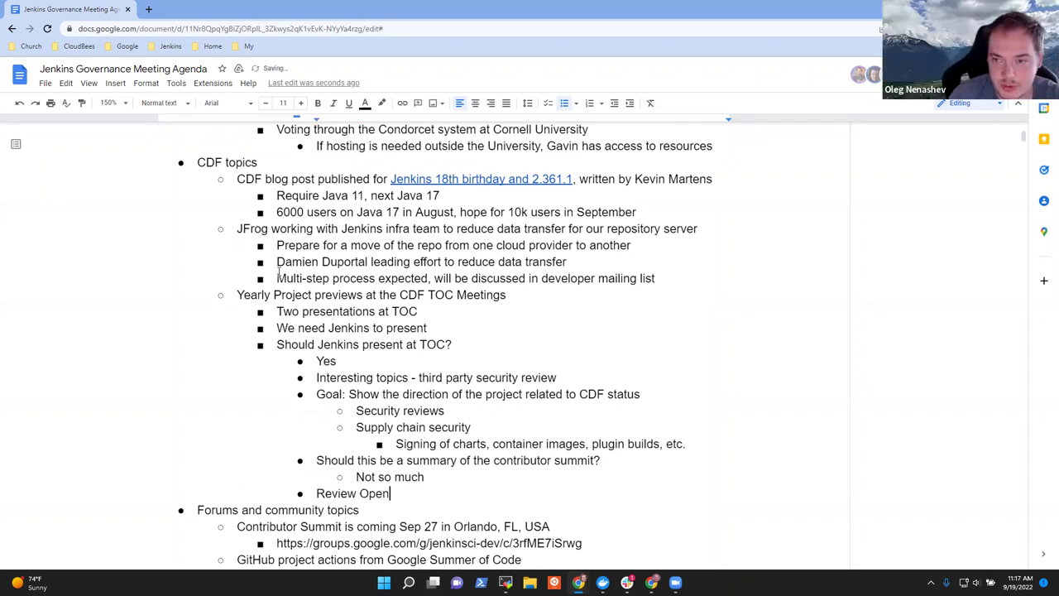
pyautogui.write('SSF best practt')
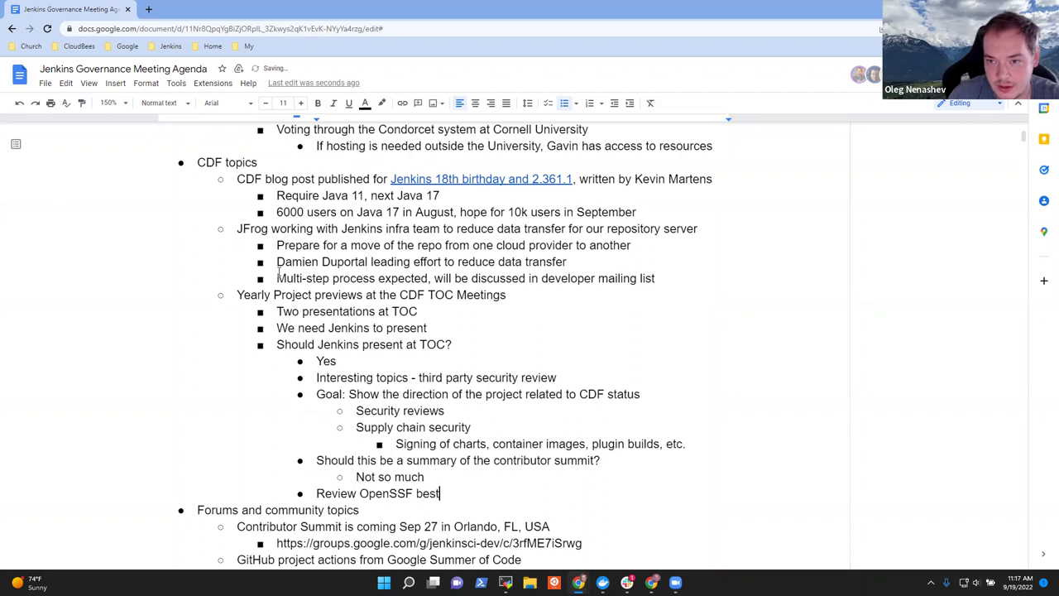
pyautogui.press('BackSpace')
pyautogui.write('ices')
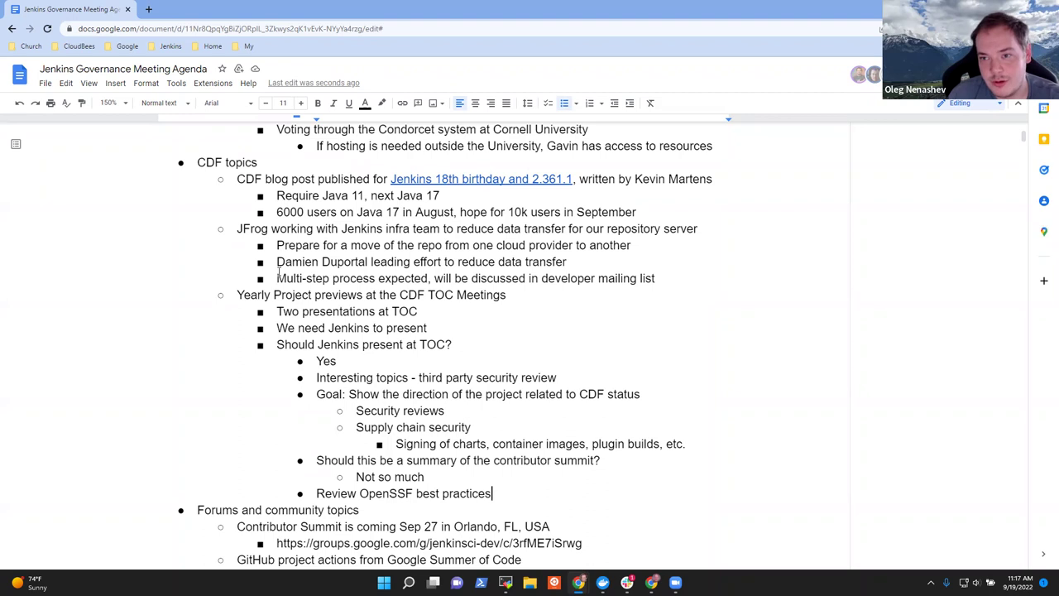
# Append "(SBOM, signing, etc.)" to the OpenSSF best practices bullet.
pyautogui.write('(')
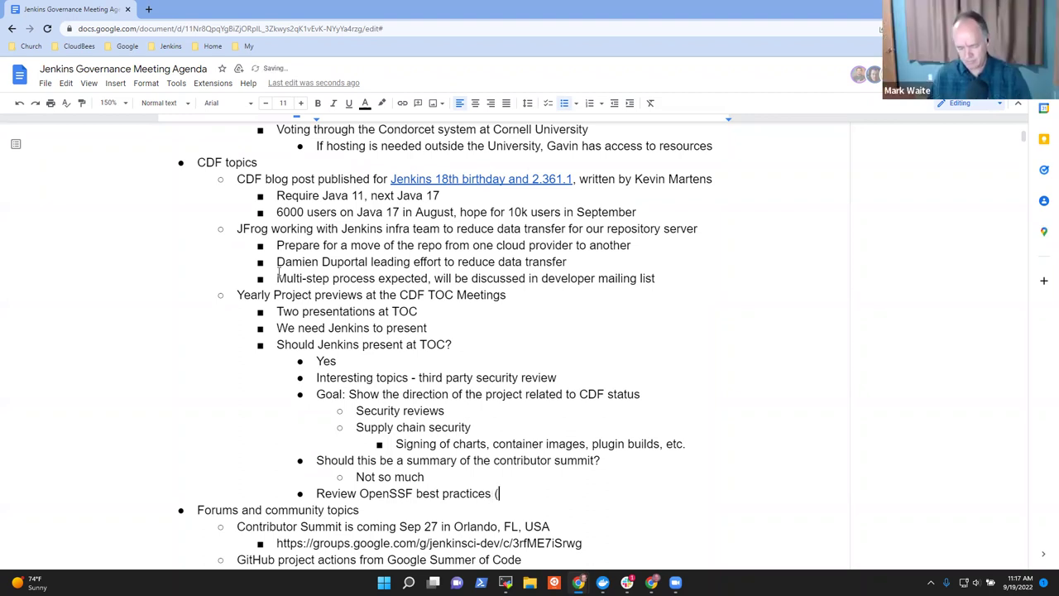
pyautogui.write('SBOM, signing')
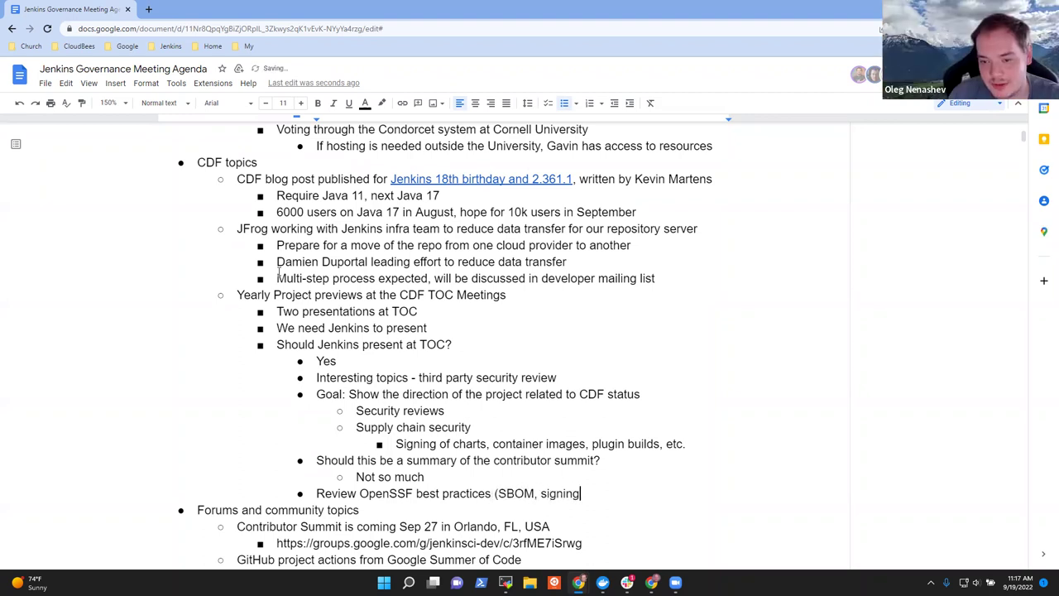
pyautogui.write(', etc.)')
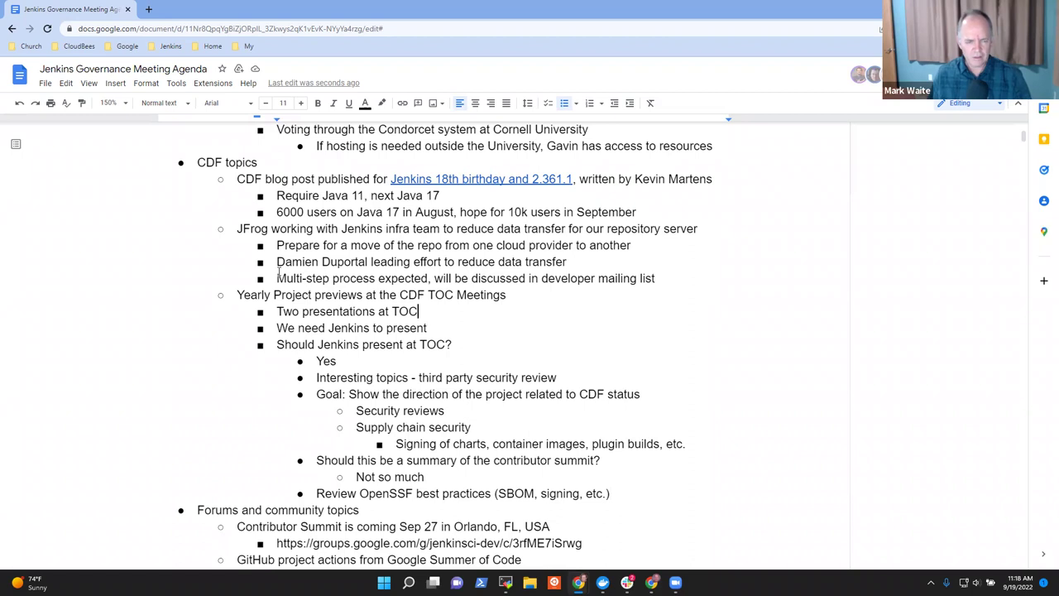
pyautogui.hotkey('shift', 'End')
pyautogui.press('Down')
pyautogui.press('Down')
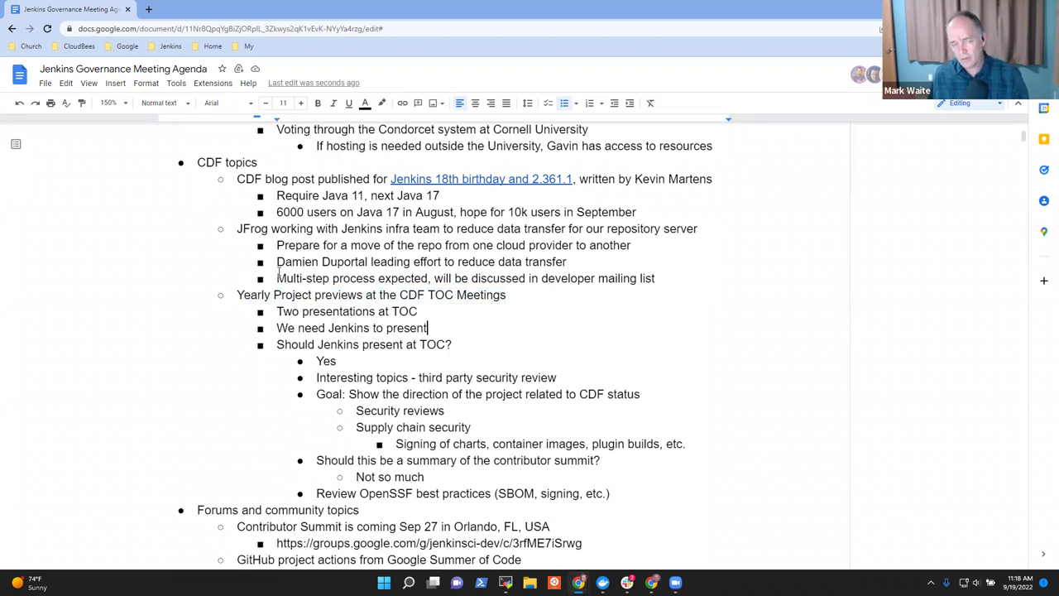
pyautogui.press('Up')
pyautogui.press('Up')
pyautogui.press('Home')
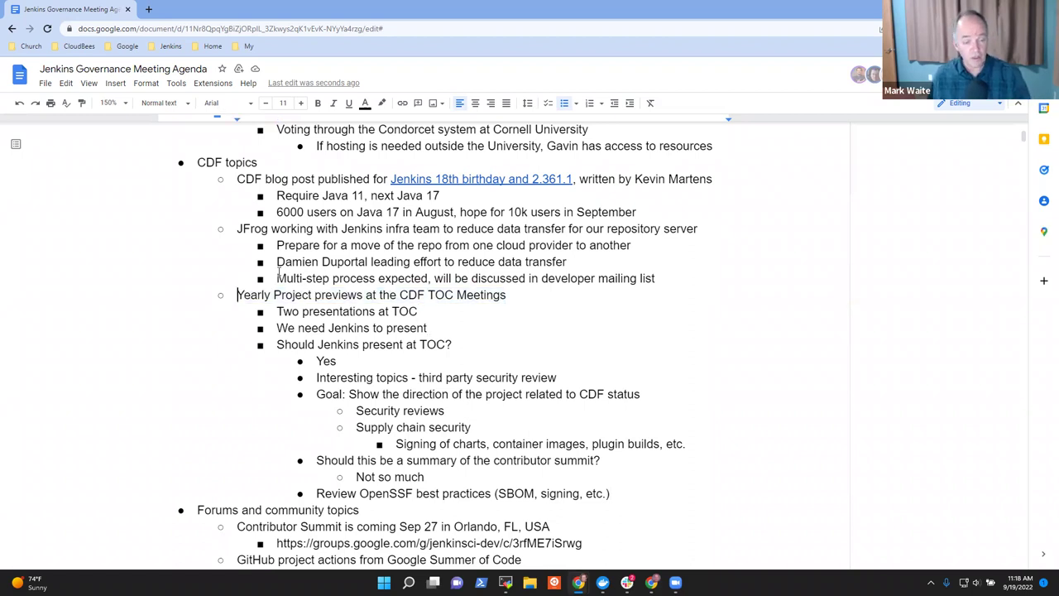
pyautogui.hotkey('shift', 'End')
pyautogui.press('Down')
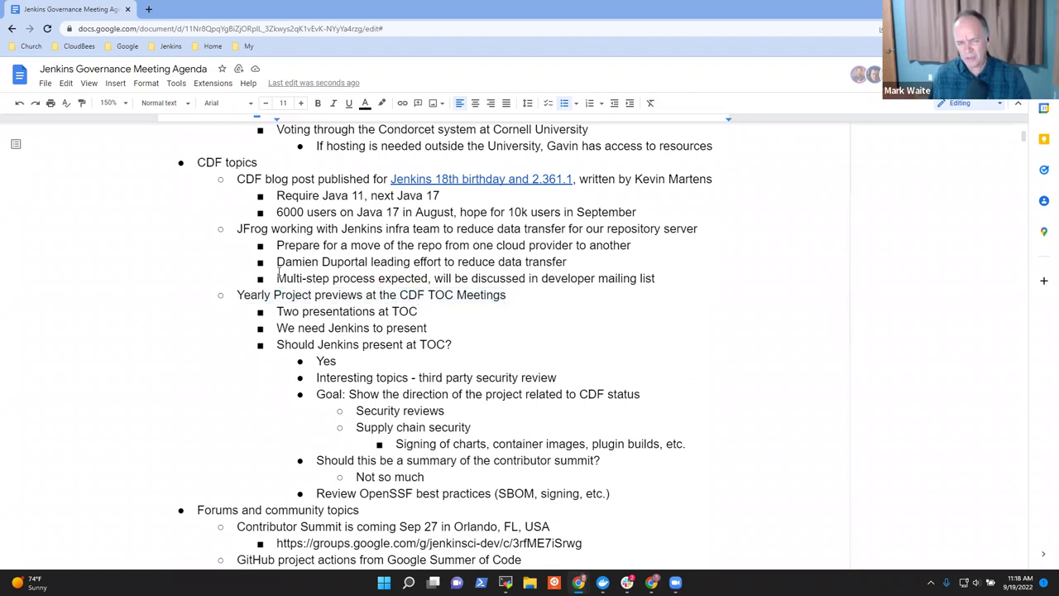
# Insert an empty bullet after the OpenSSF best practices item, at the same level as "Should Jenkins present at TOC?".
pyautogui.press('Down')
pyautogui.press('Down')
pyautogui.press('Down')
pyautogui.press('Down')
pyautogui.press('Down')
pyautogui.press('Down')
pyautogui.press('Down')
pyautogui.press('Down')
pyautogui.press('Down')
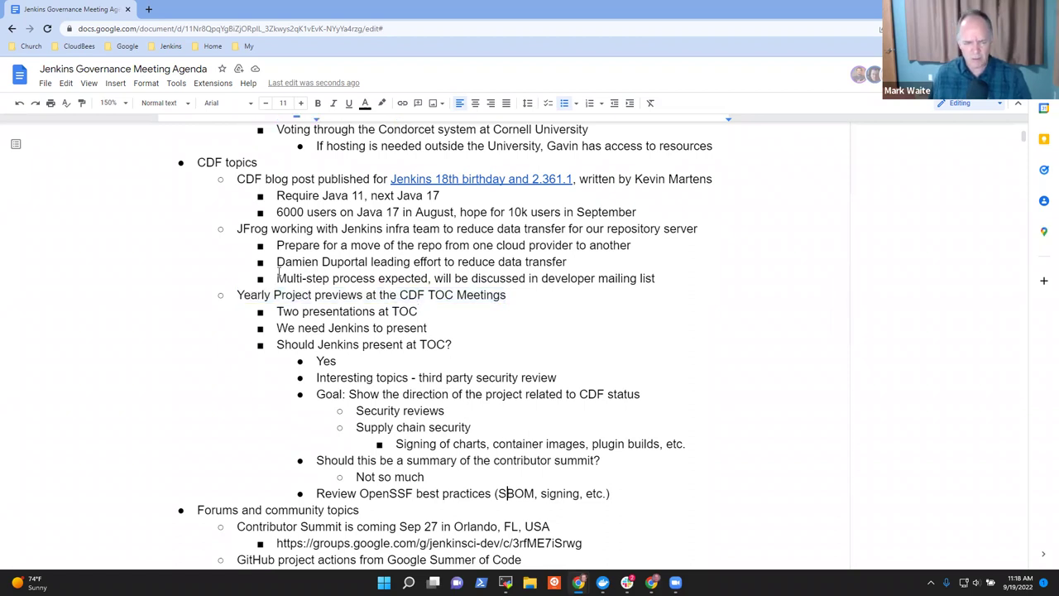
pyautogui.press('End')
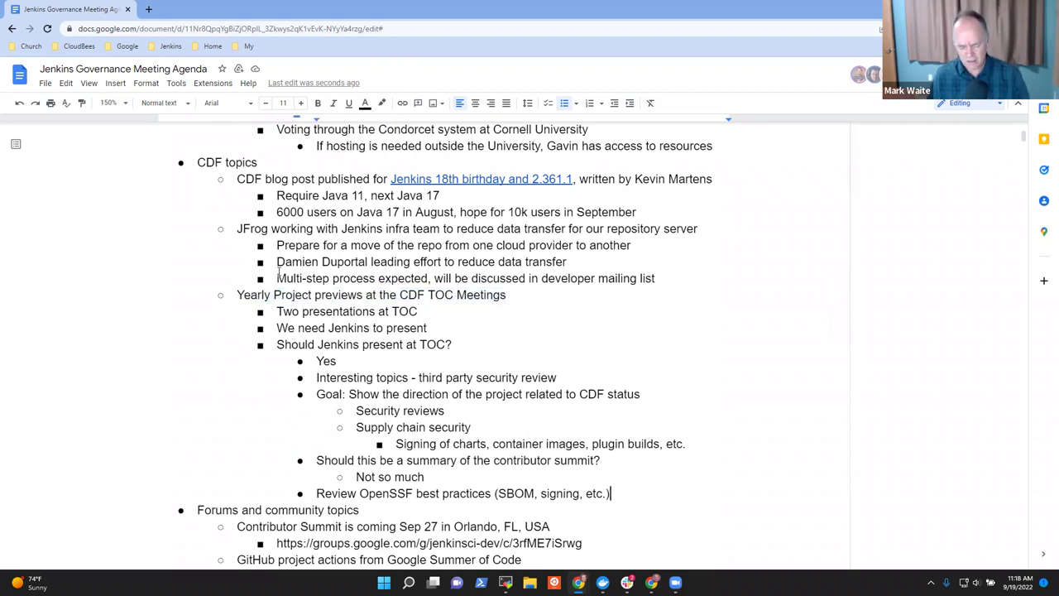
pyautogui.press('Return')
pyautogui.hotkey('shift', 'Tab')
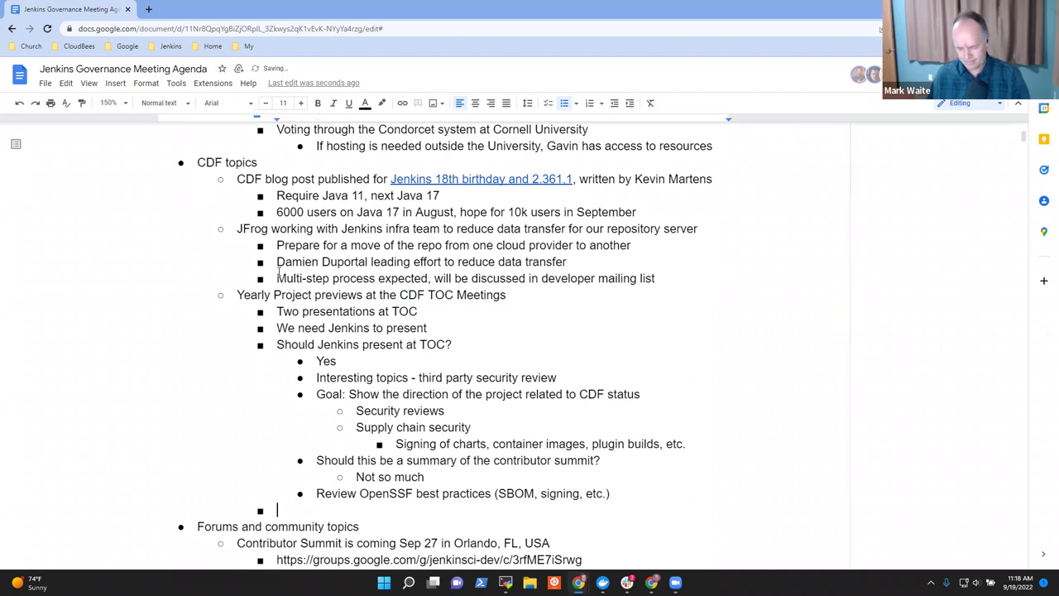
pyautogui.write('TOC meetign')
pyautogui.press('BackSpace')
pyautogui.press('BackSpace')
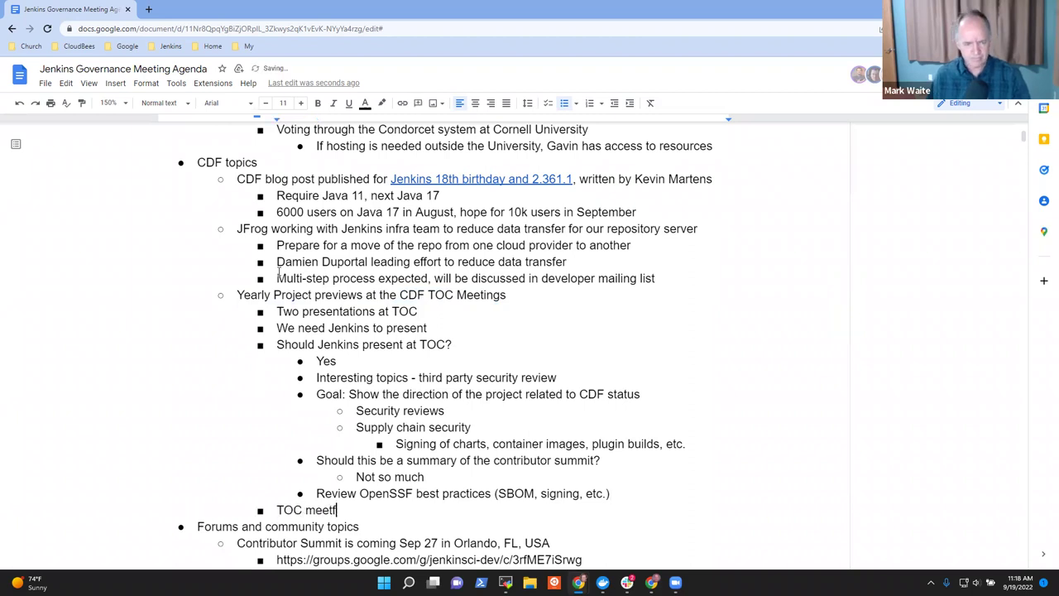
pyautogui.write('s ')
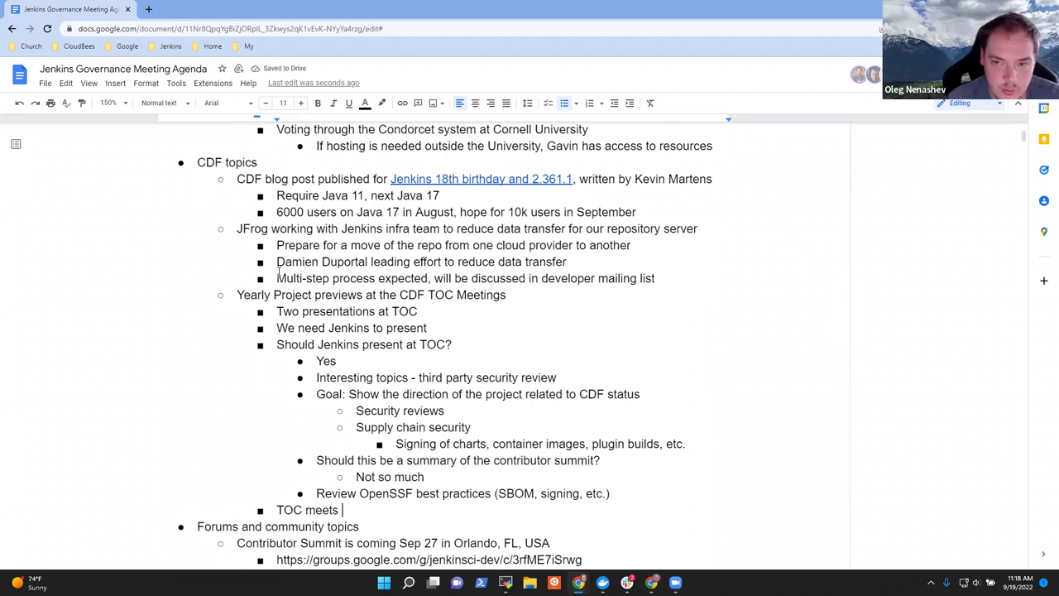
pyautogui.write('eve')
pyautogui.press('BackSpace')
pyautogui.press('BackSpace')
pyautogui.press('BackSpace')
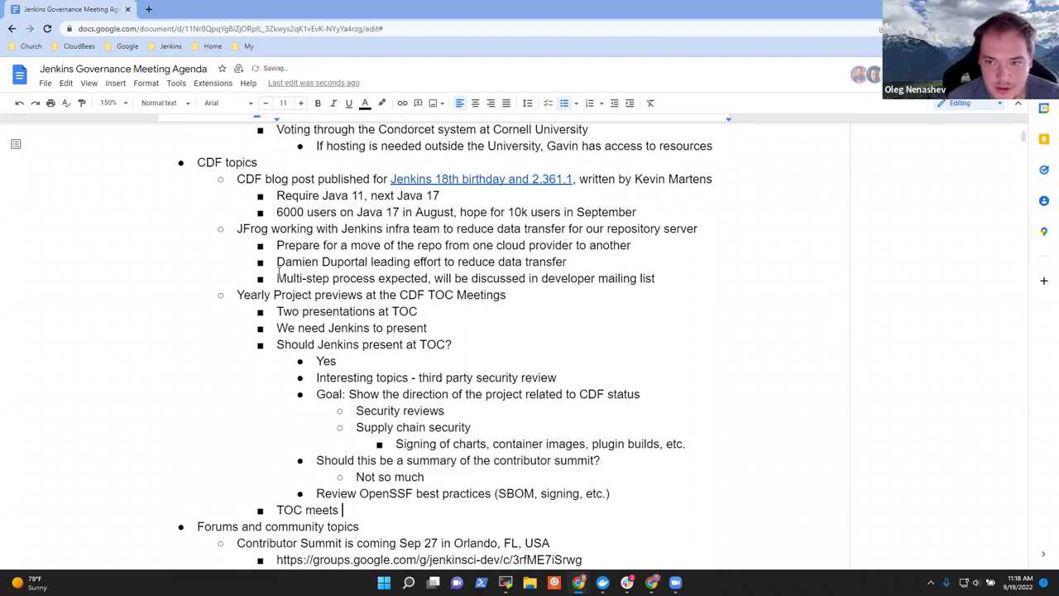
pyautogui.press('BackSpace')
pyautogui.press('BackSpace')
pyautogui.press('BackSpace')
pyautogui.press('BackSpace')
pyautogui.press('BackSpace')
pyautogui.press('BackSpace')
pyautogui.press('BackSpace')
pyautogui.press('BackSpace')
pyautogui.press('BackSpace')
pyautogui.press('BackSpace')
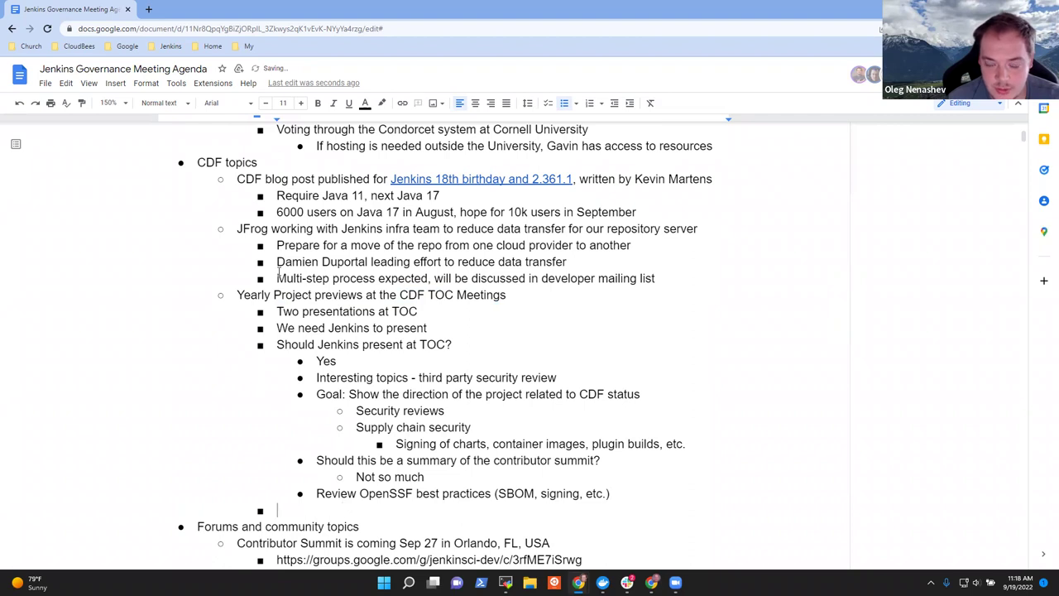
pyautogui.write('Whe')
pyautogui.press('BackSpace')
pyautogui.press('BackSpace')
pyautogui.press('BackSpace')
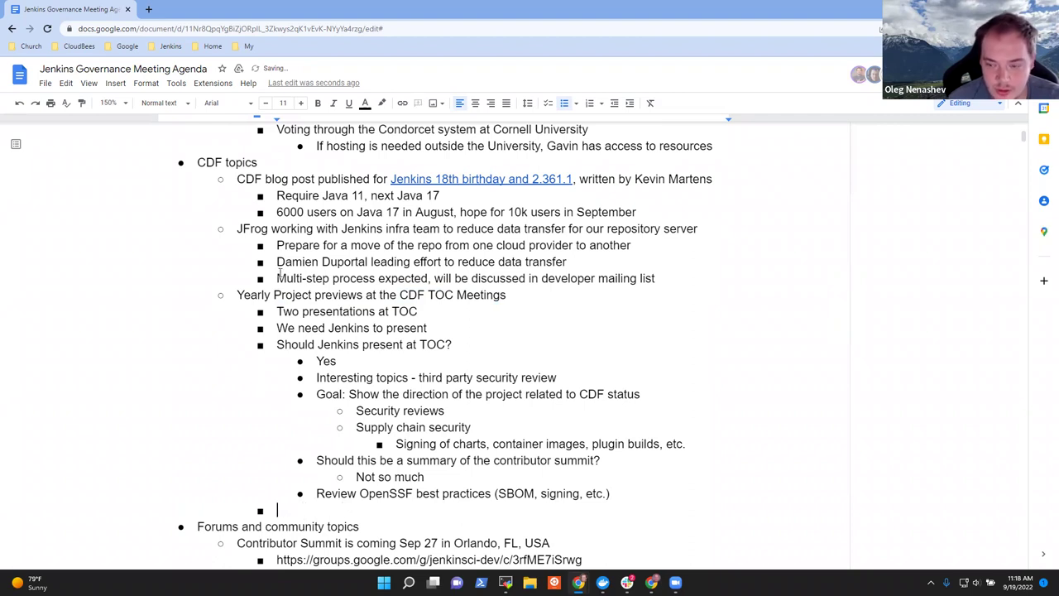
# Write "Next meeting is next week, every two weeks" in the empty bullet and start a nested bullet under it.
pyautogui.write('Next meeting is ')
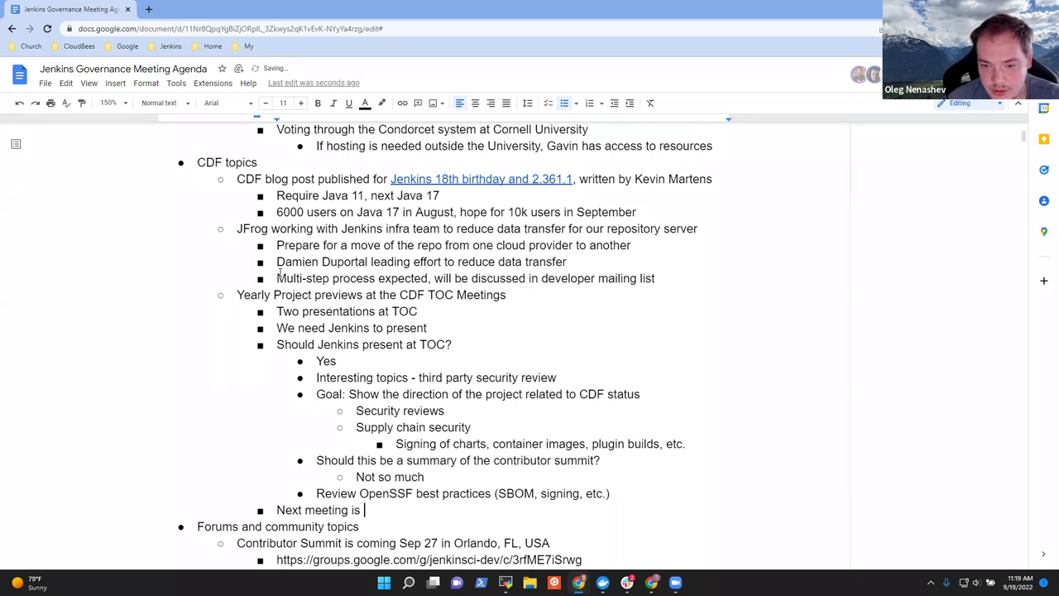
pyautogui.write('next week')
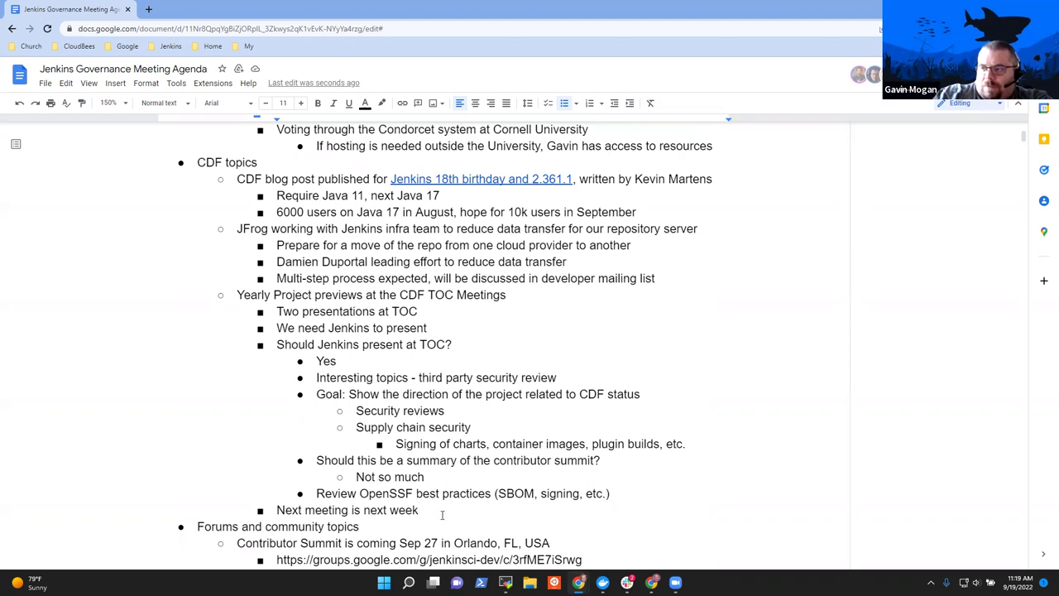
pyautogui.write(', ')
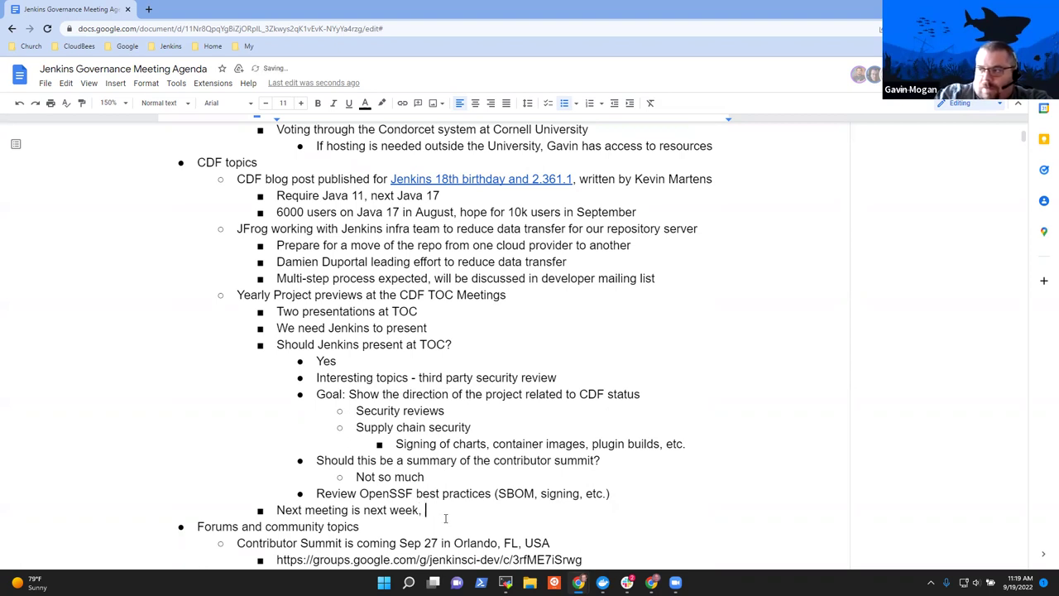
pyautogui.write('every ')
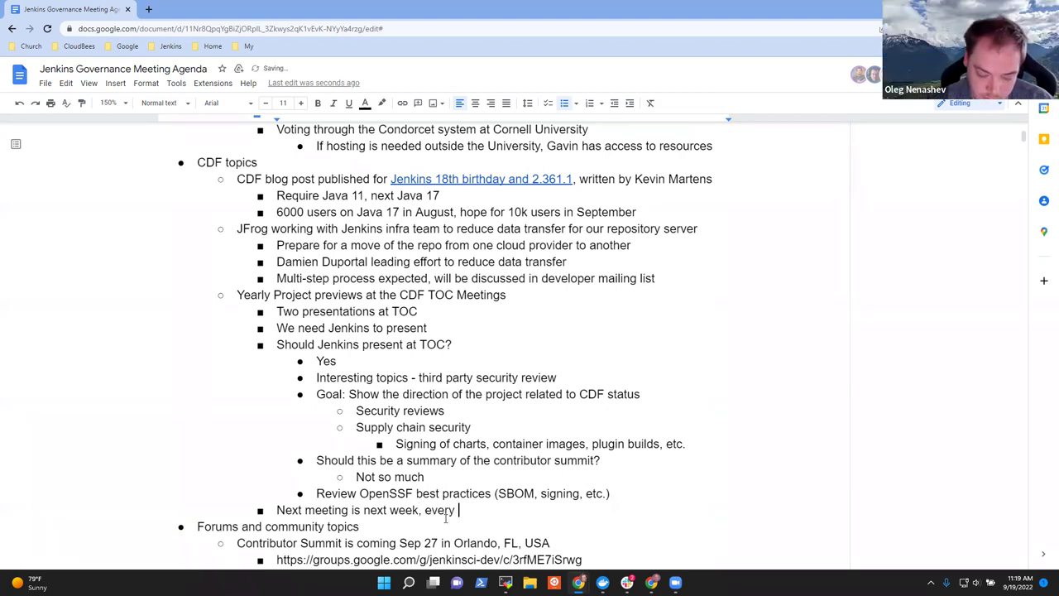
pyautogui.write('two weeks')
pyautogui.press('Return')
pyautogui.press('Tab')
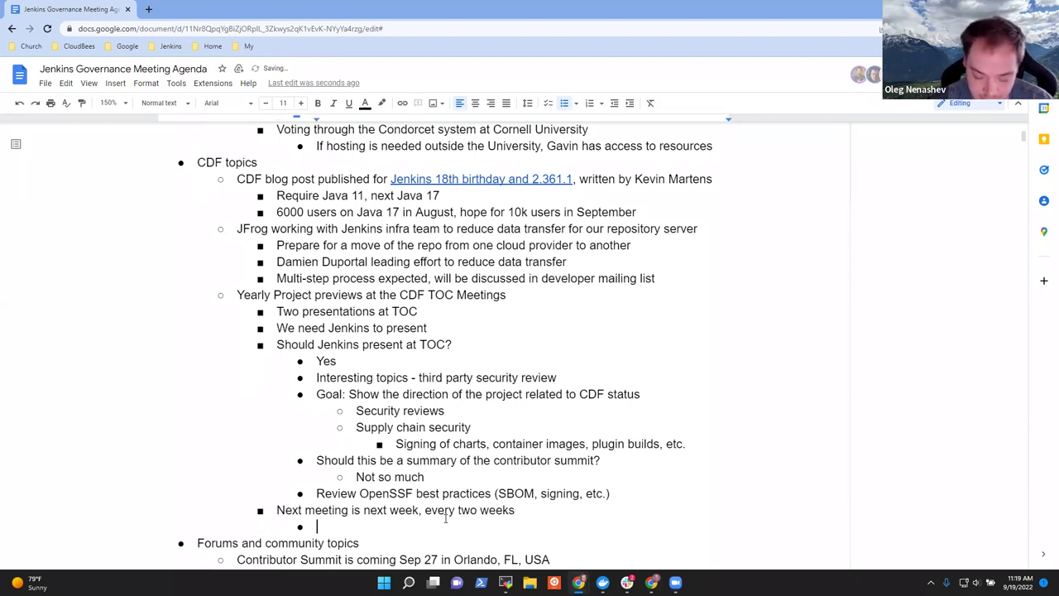
pyautogui.write('If we')
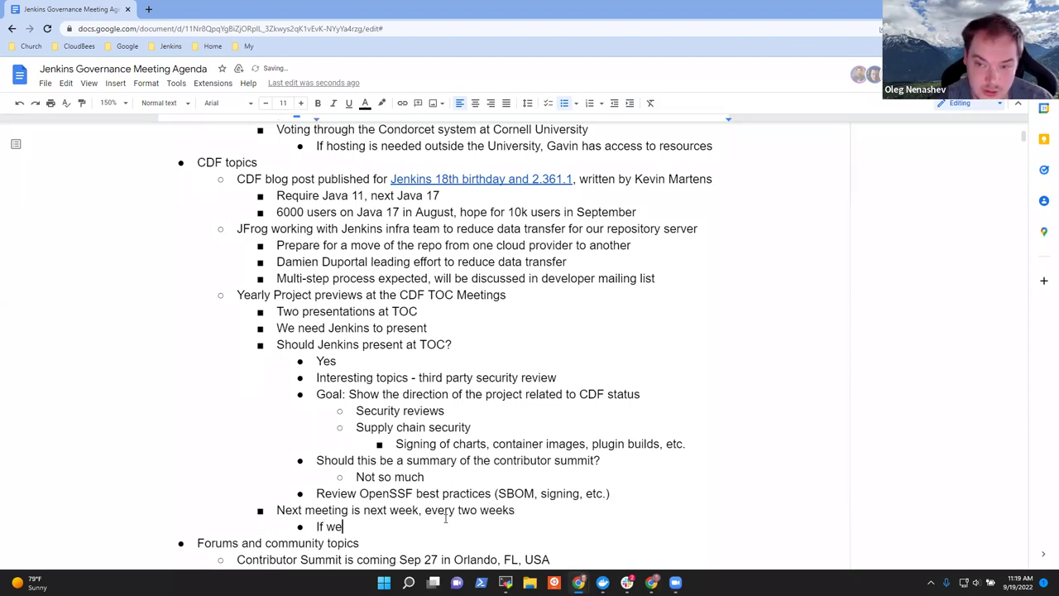
pyautogui.press('BackSpace')
pyautogui.press('BackSpace')
pyautogui.press('BackSpace')
pyautogui.press('BackSpace')
pyautogui.press('BackSpace')
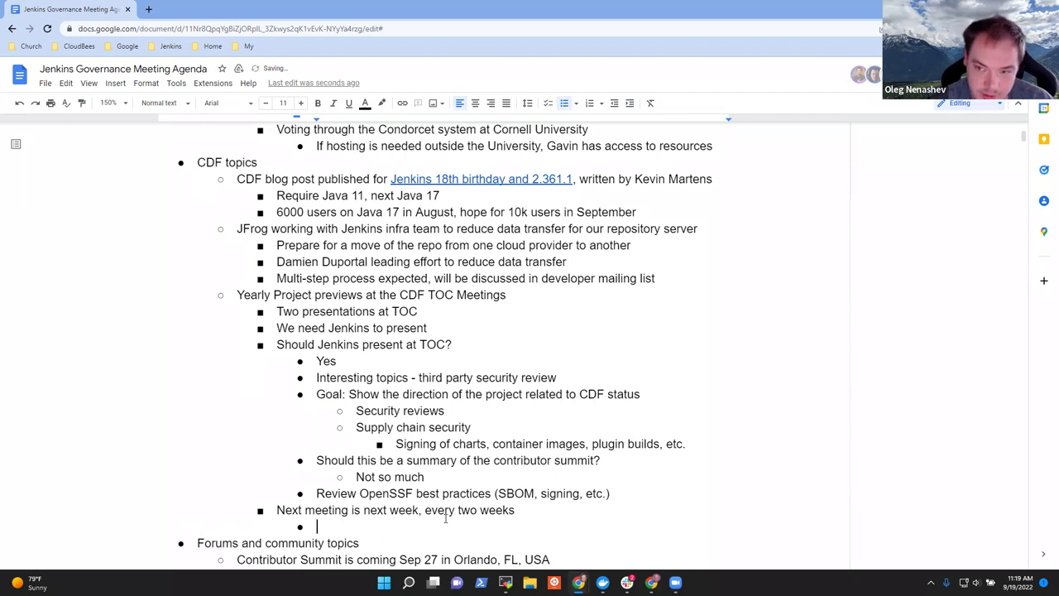
pyautogui.write('Novemeb')
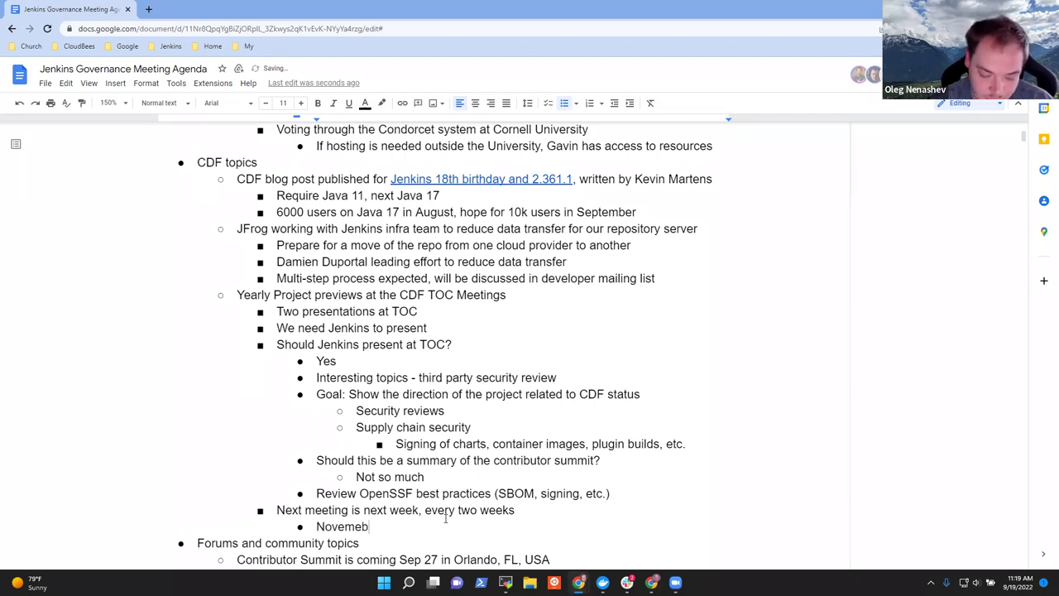
pyautogui.press('BackSpace')
pyautogui.press('BackSpace')
pyautogui.write('ber would be')
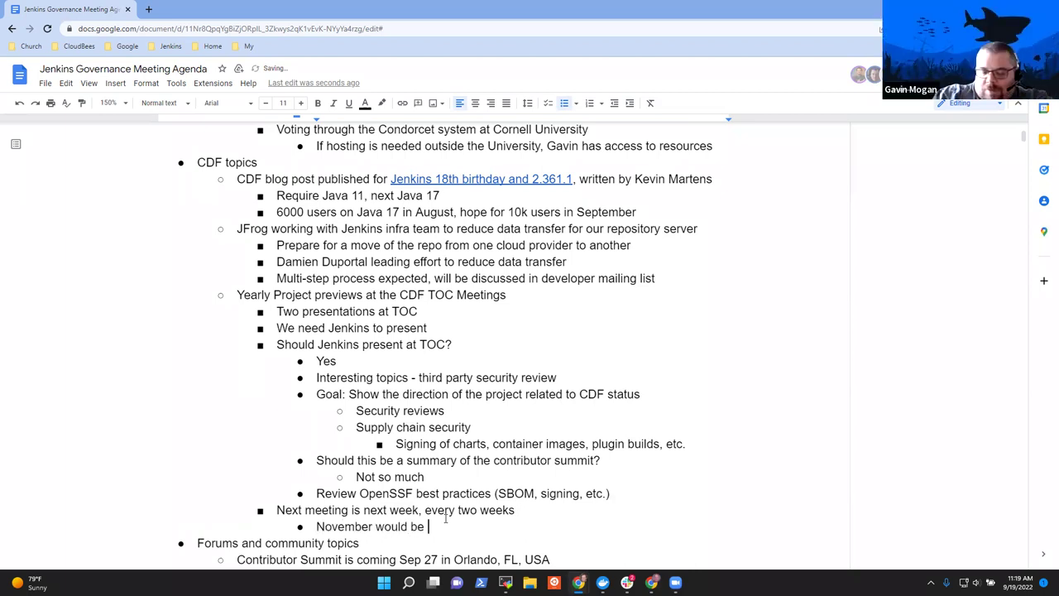
pyautogui.press('BackSpace')
pyautogui.press('BackSpace')
pyautogui.press('BackSpace')
pyautogui.press('BackSpace')
pyautogui.press('BackSpace')
pyautogui.press('BackSpace')
pyautogui.press('BackSpace')
pyautogui.press('BackSpace')
pyautogui.press('BackSpace')
pyautogui.press('BackSpace')
pyautogui.press('BackSpace')
pyautogui.press('BackSpace')
pyautogui.press('BackSpace')
pyautogui.press('BackSpace')
pyautogui.press('BackSpace')
pyautogui.press('BackSpace')
pyautogui.press('BackSpace')
pyautogui.press('BackSpace')
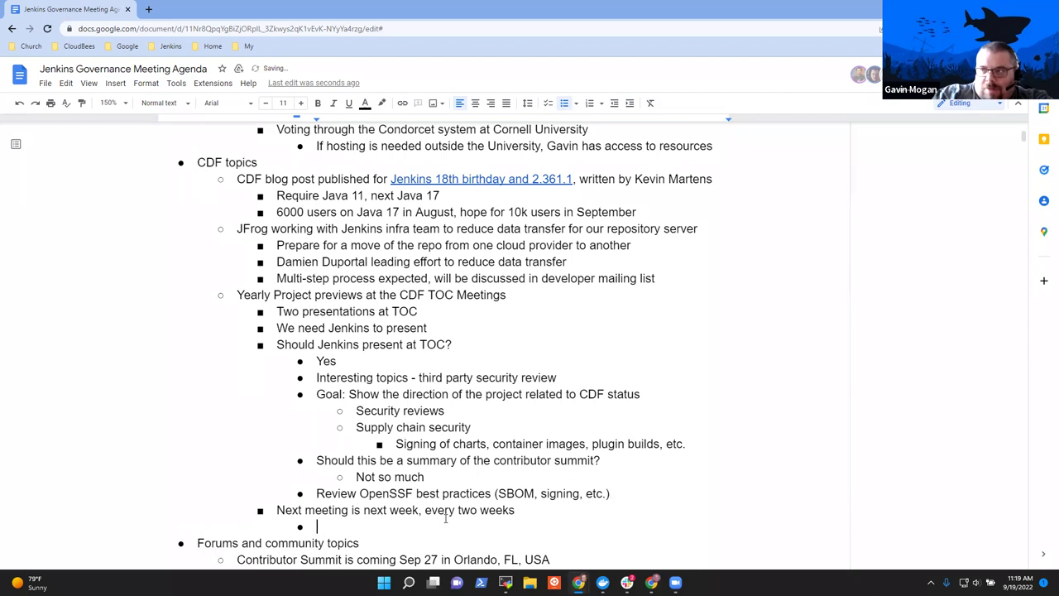
# Write "November would be fine for a presentation" in the nested bullet under the next meeting item.
pyautogui.write('Novemebr')
pyautogui.press('BackSpace')
pyautogui.press('BackSpace')
pyautogui.press('BackSpace')
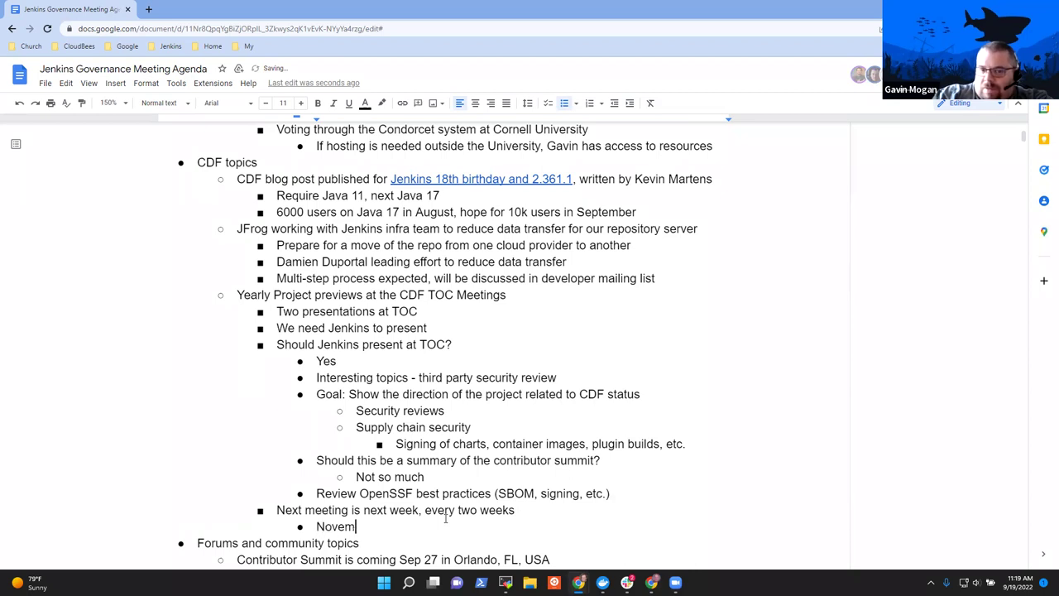
pyautogui.write('ber')
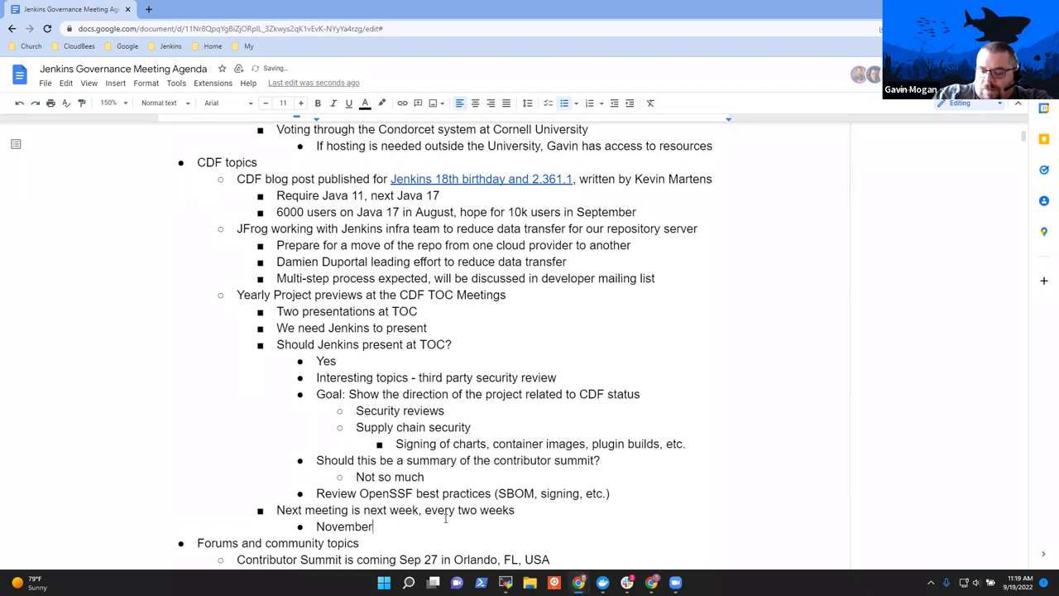
pyautogui.write(' woul')
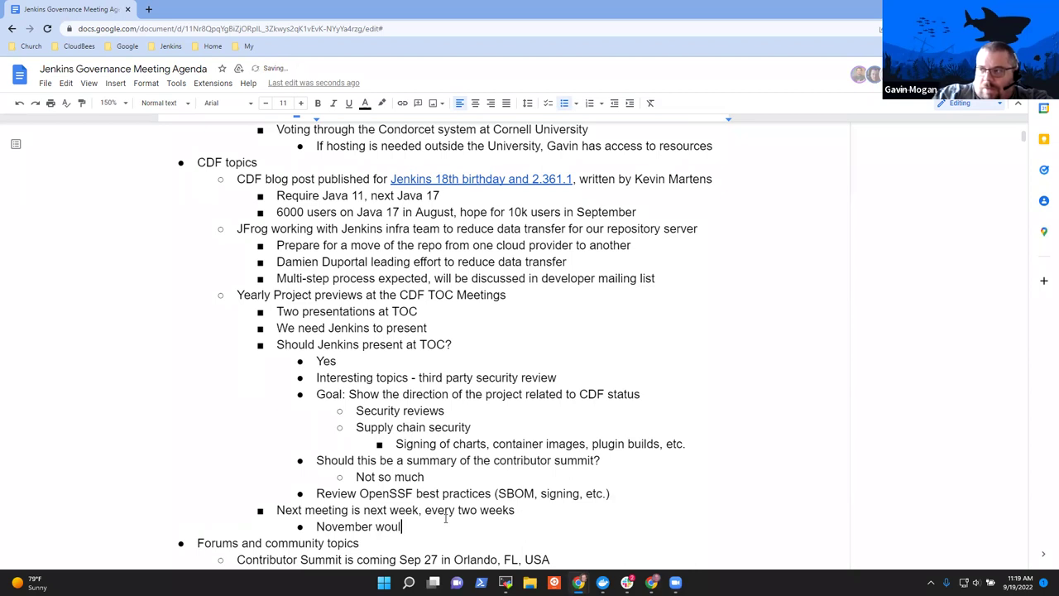
pyautogui.write('d be fine')
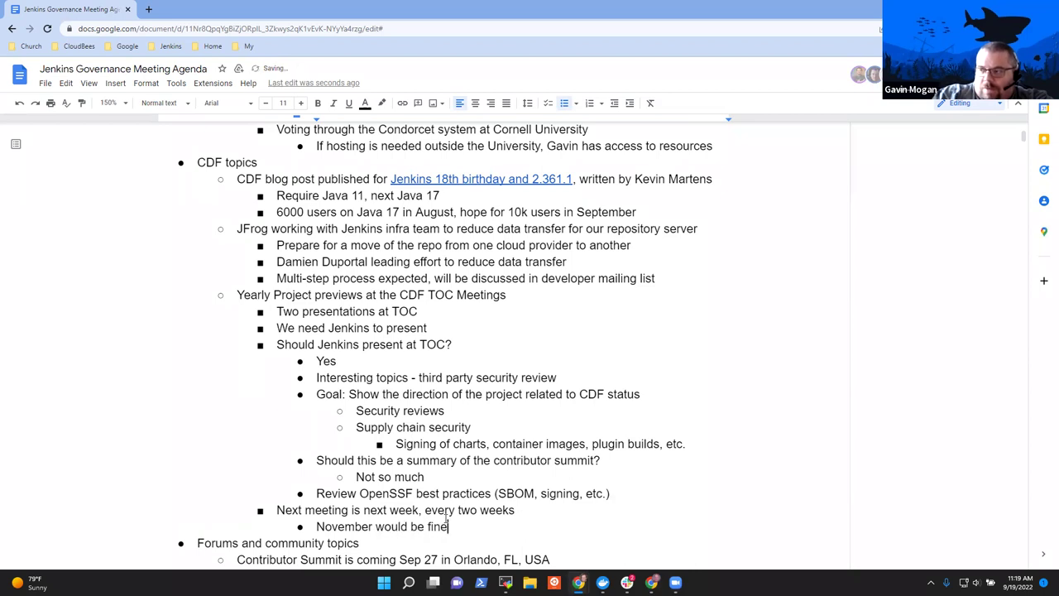
pyautogui.write(' for')
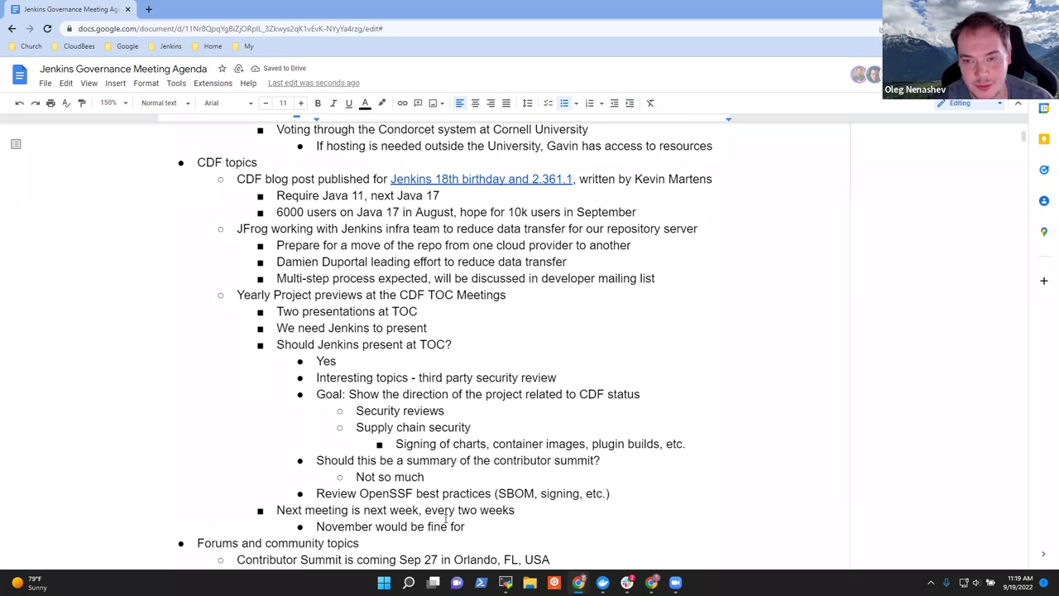
pyautogui.write('a pres')
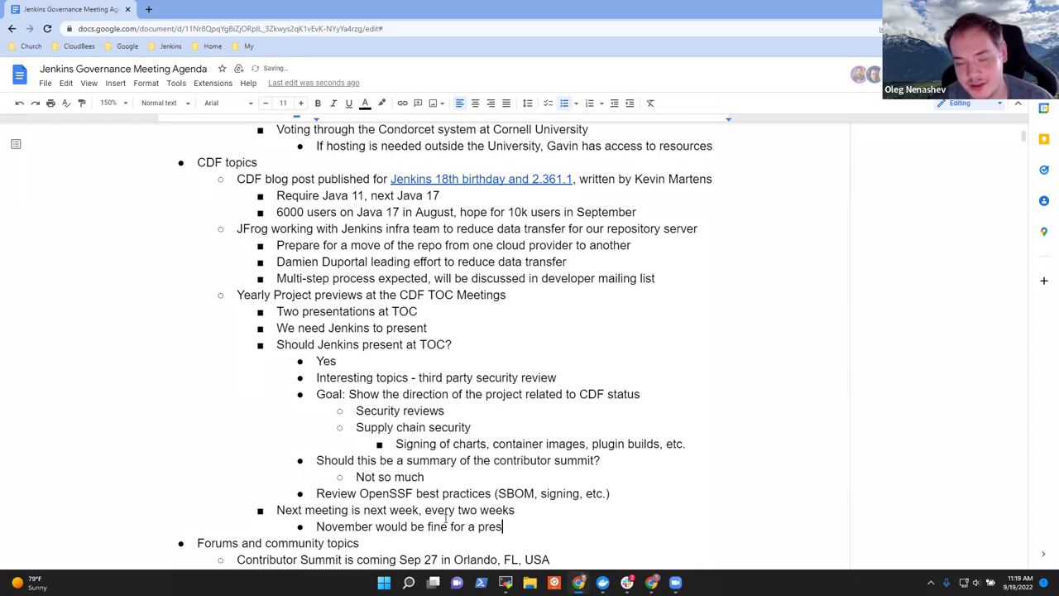
pyautogui.write('entation')
# Add the bullet "Agenda assembled 1-2 meetings ahead" below the November presentation note, at the same level.
pyautogui.press('Return')
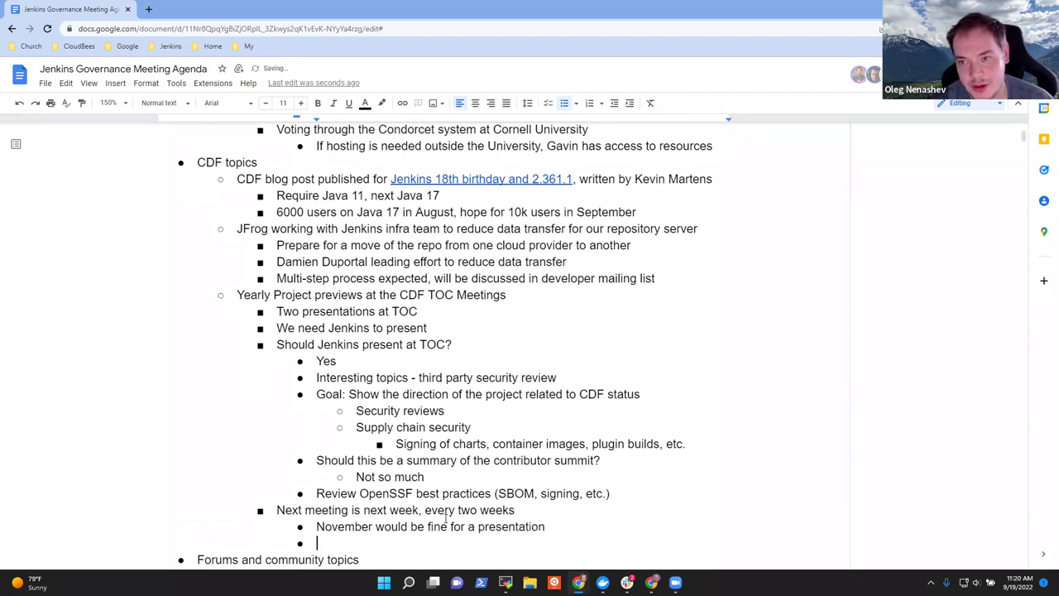
pyautogui.write('Agenda as')
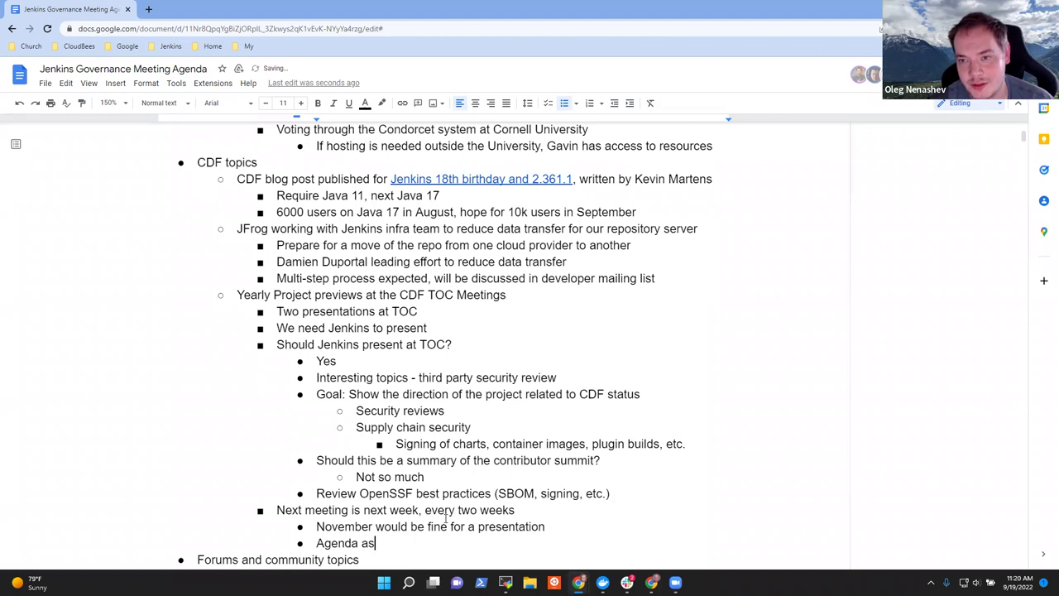
pyautogui.write('sembled ')
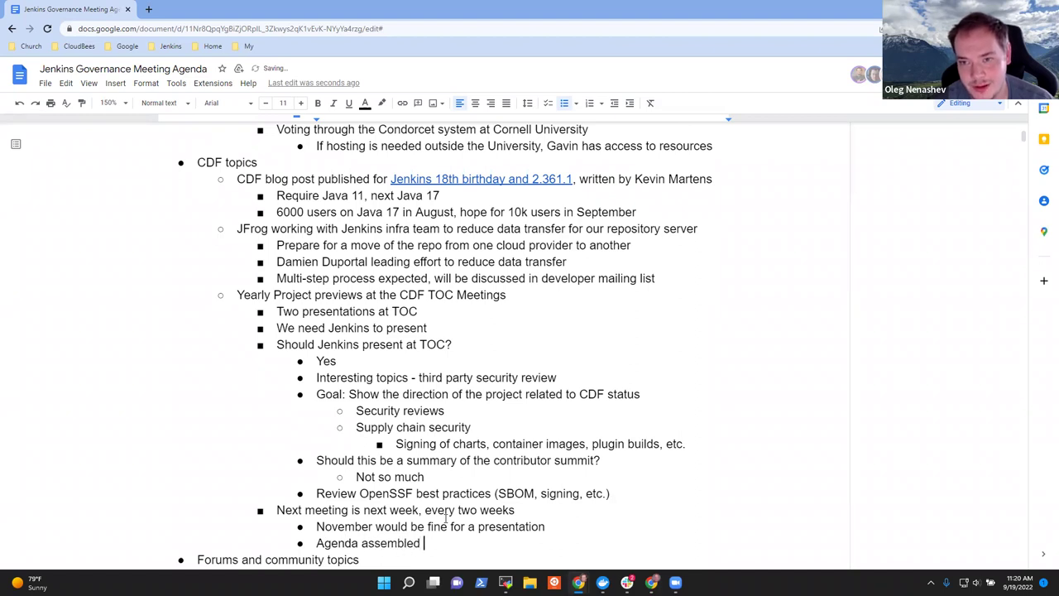
pyautogui.write('1-2 me')
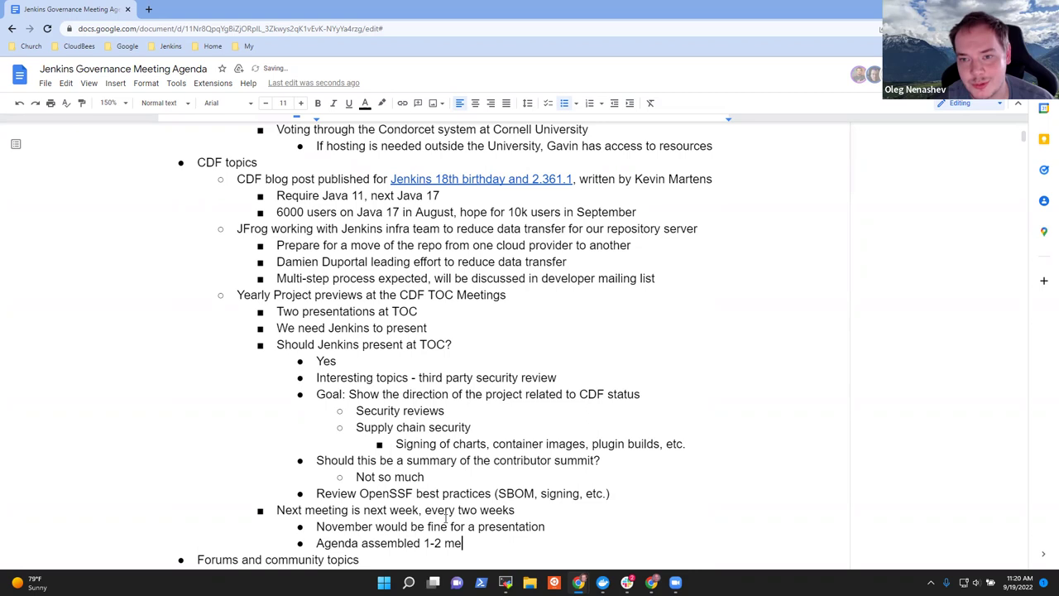
pyautogui.write('etings ahead')
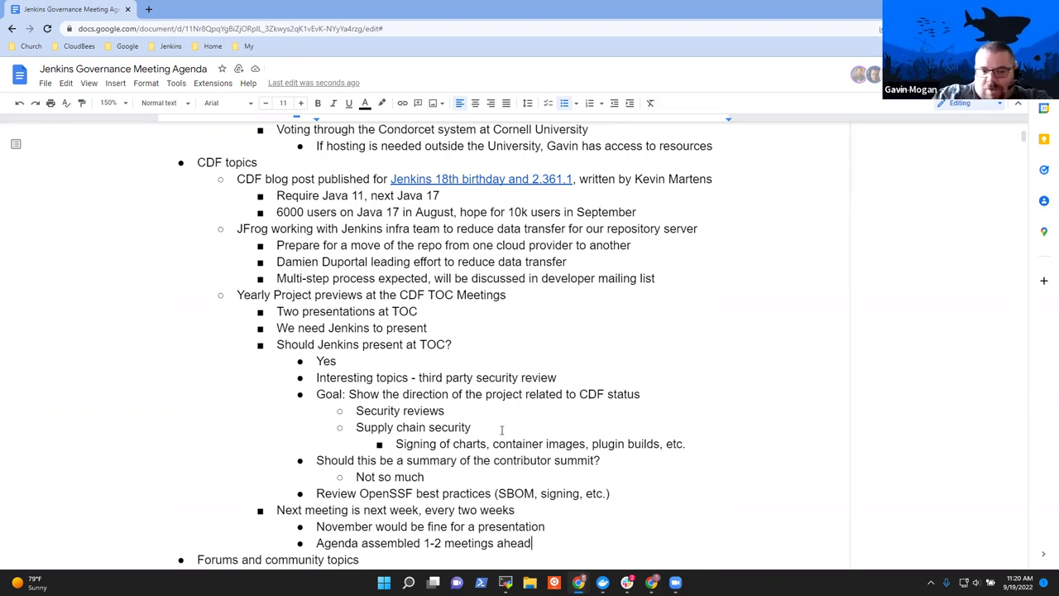
# Review the CDF TOC notes, highlighting the next meeting item, and go on through the forums and community topics.
pyautogui.scroll(-1, 519, 428)
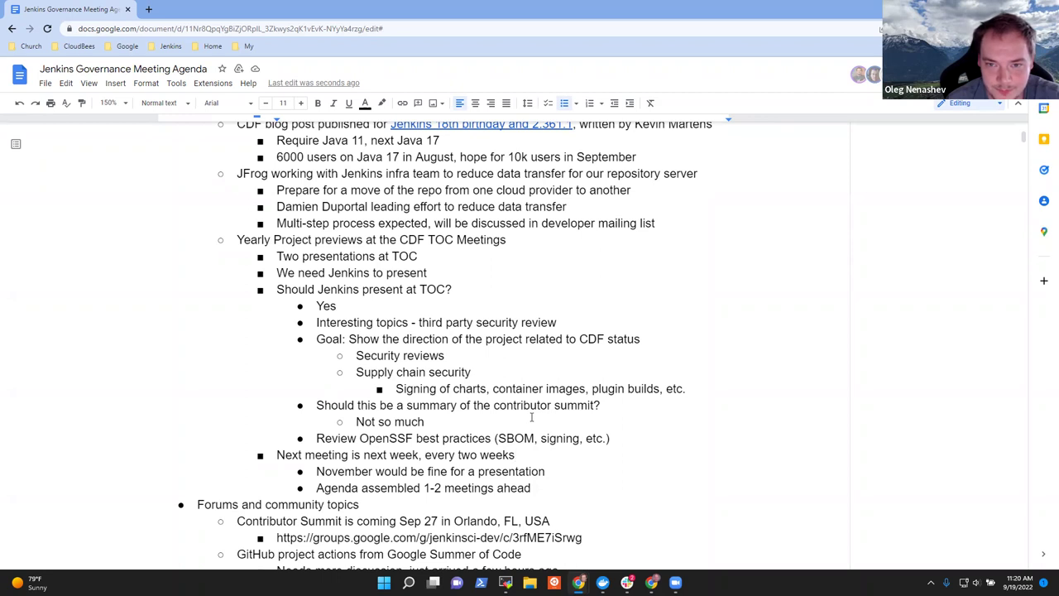
pyautogui.hotkey('shift', 'Home')
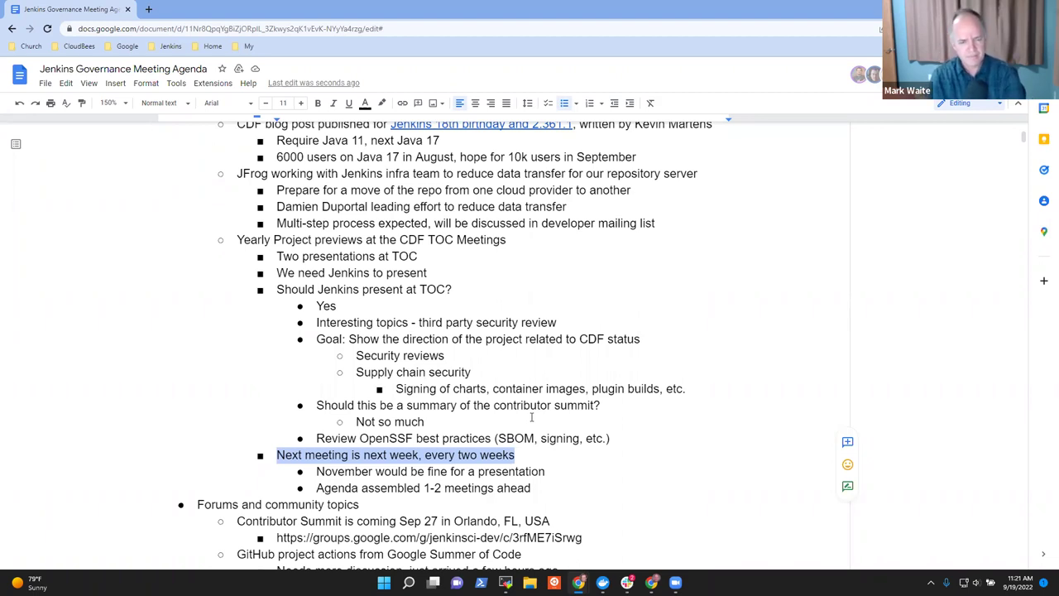
pyautogui.press('Down')
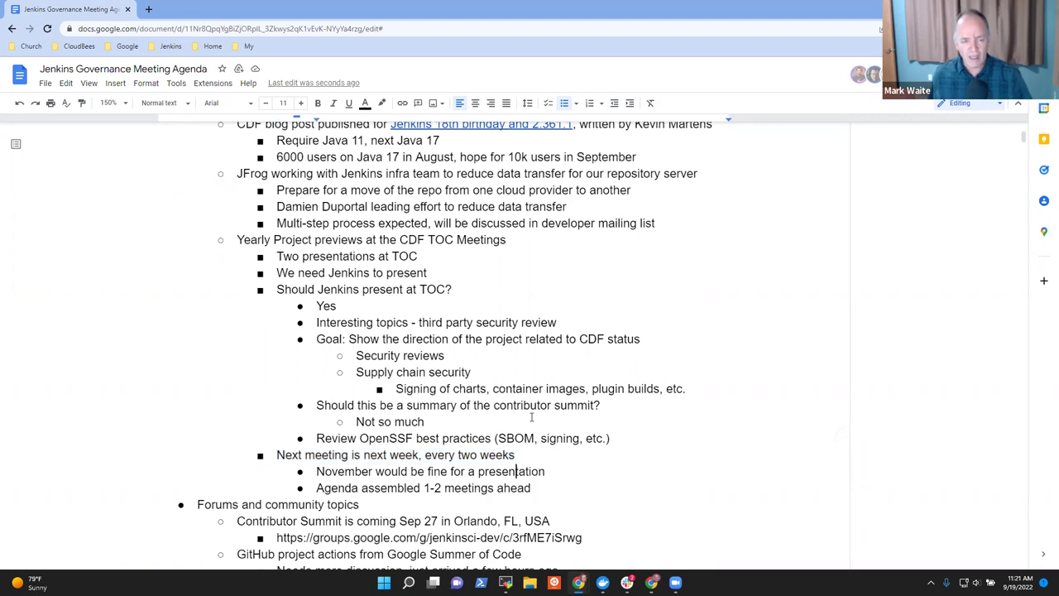
pyautogui.press('Up')
pyautogui.press('Up')
pyautogui.press('Up')
pyautogui.press('Up')
pyautogui.press('Up')
pyautogui.press('Up')
pyautogui.press('Up')
pyautogui.press('Up')
pyautogui.press('Up')
pyautogui.press('Up')
pyautogui.press('Up')
pyautogui.press('Down')
pyautogui.press('Down')
pyautogui.press('Down')
pyautogui.press('Down')
pyautogui.press('Down')
pyautogui.press('Down')
pyautogui.press('Down')
pyautogui.press('Down')
pyautogui.press('Down')
pyautogui.press('Down')
pyautogui.press('Down')
pyautogui.press('Down')
pyautogui.press('Down')
pyautogui.press('Down')
pyautogui.press('Down')
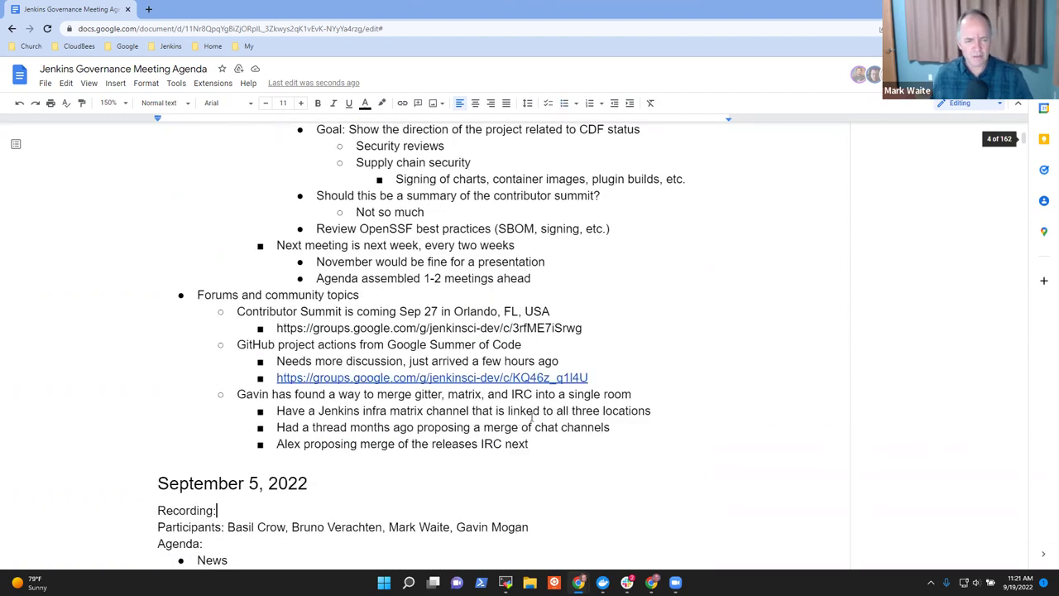
# Highlight the Contributor Summit item under "Forums and community topics" for discussion.
pyautogui.press('Up')
pyautogui.press('Up')
pyautogui.press('Down')
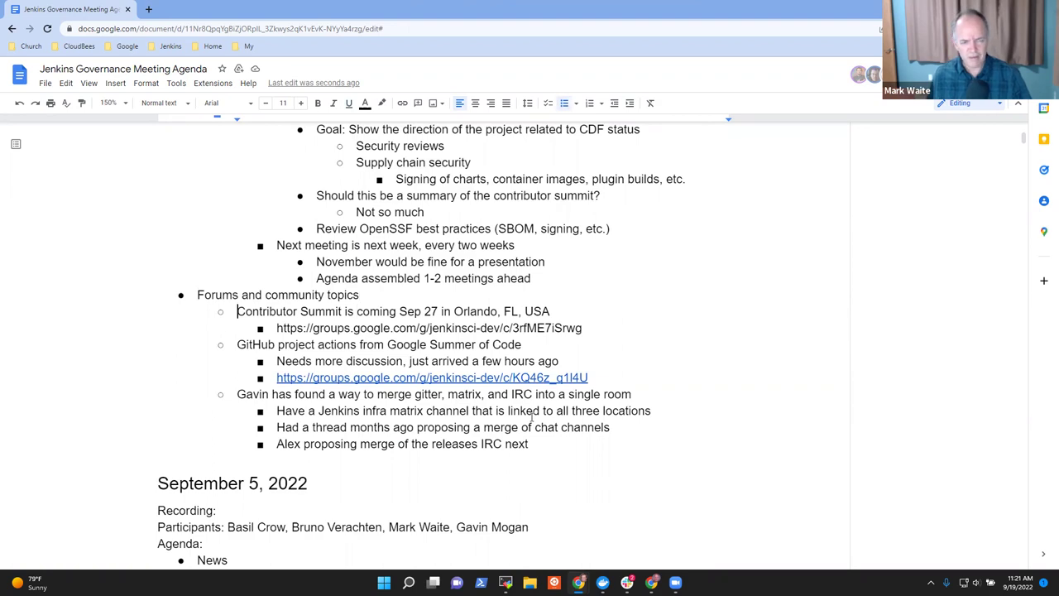
pyautogui.hotkey('shift', 'Home')
pyautogui.press('Down')
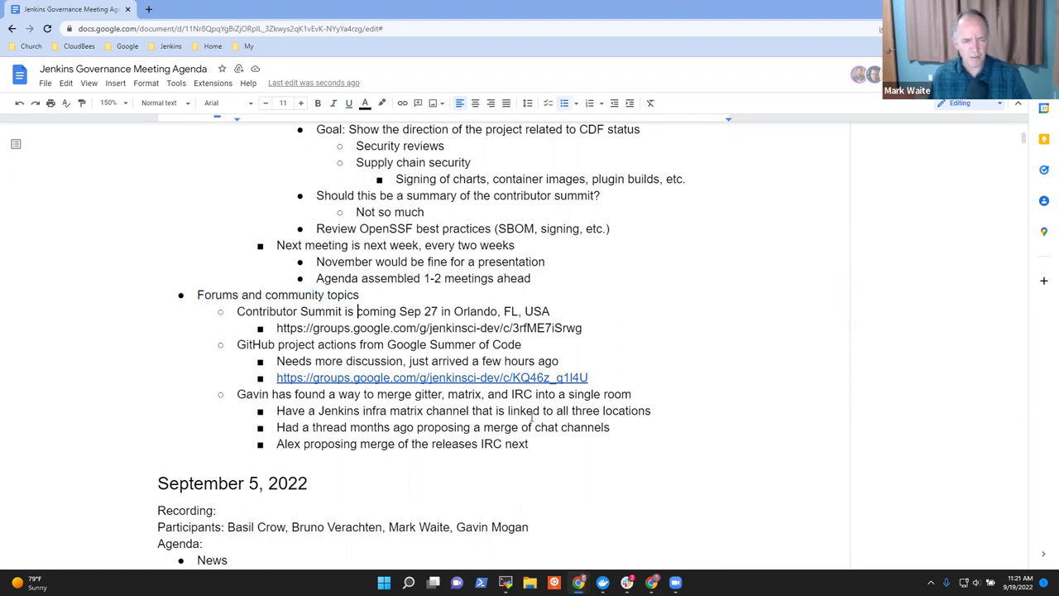
pyautogui.hotkey('shift', 'End')
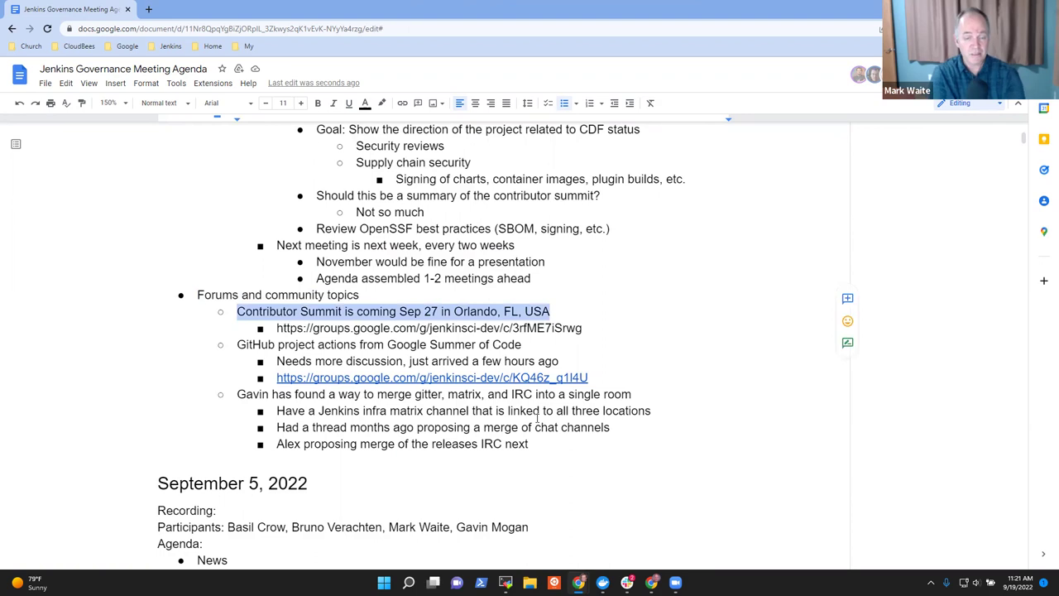
# Turn the URL under the Contributor Summit item into a link and highlight the GitHub project actions topic.
pyautogui.click(487, 328)
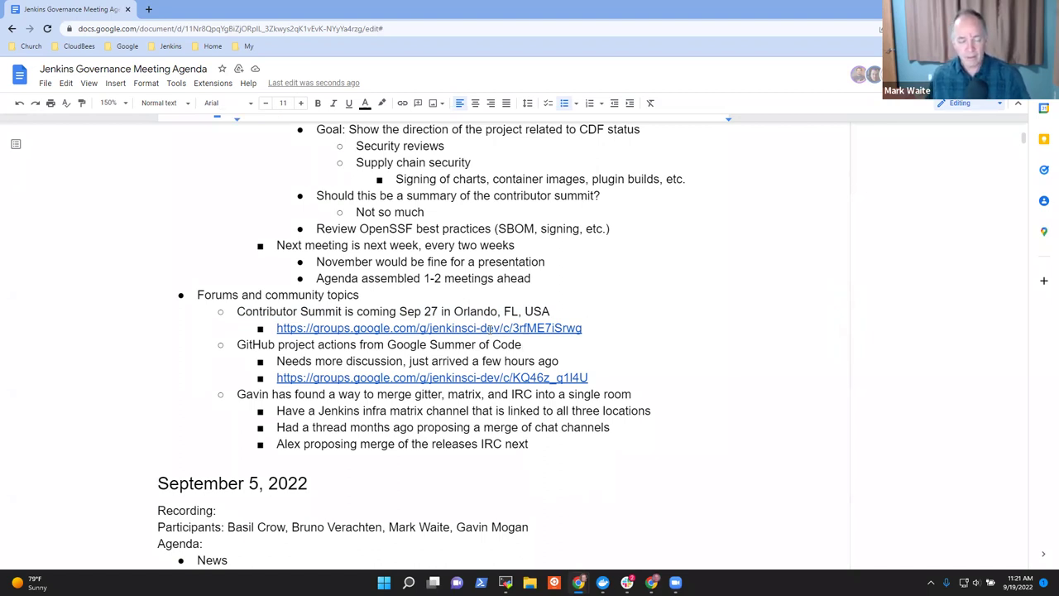
pyautogui.press('Down')
pyautogui.hotkey('shift', 'End')
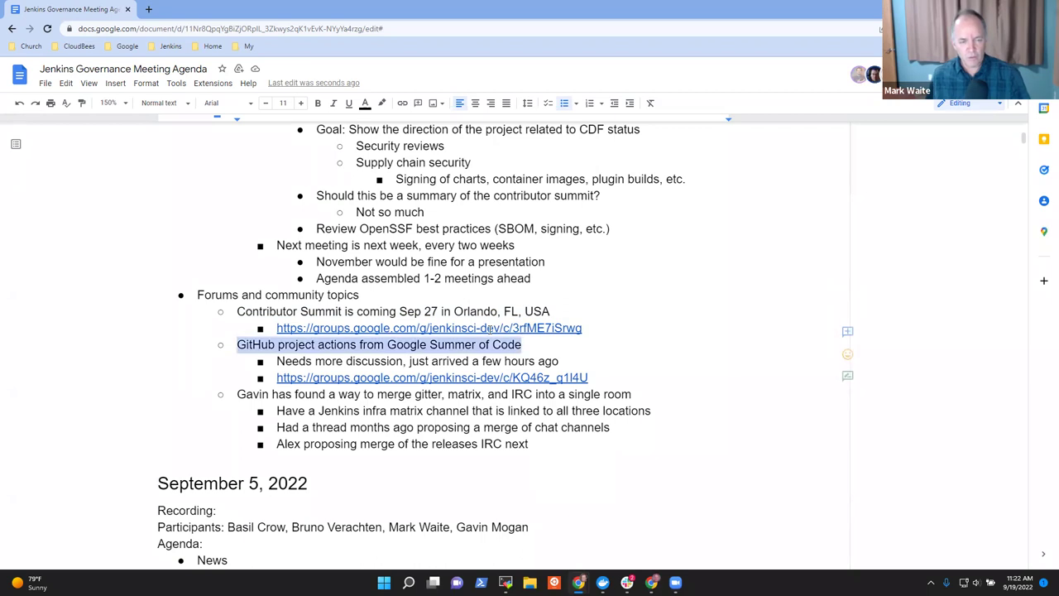
# Open the mailing list thread linked under the GitHub project actions topic for a look and return to the agenda.
pyautogui.click(420, 378)
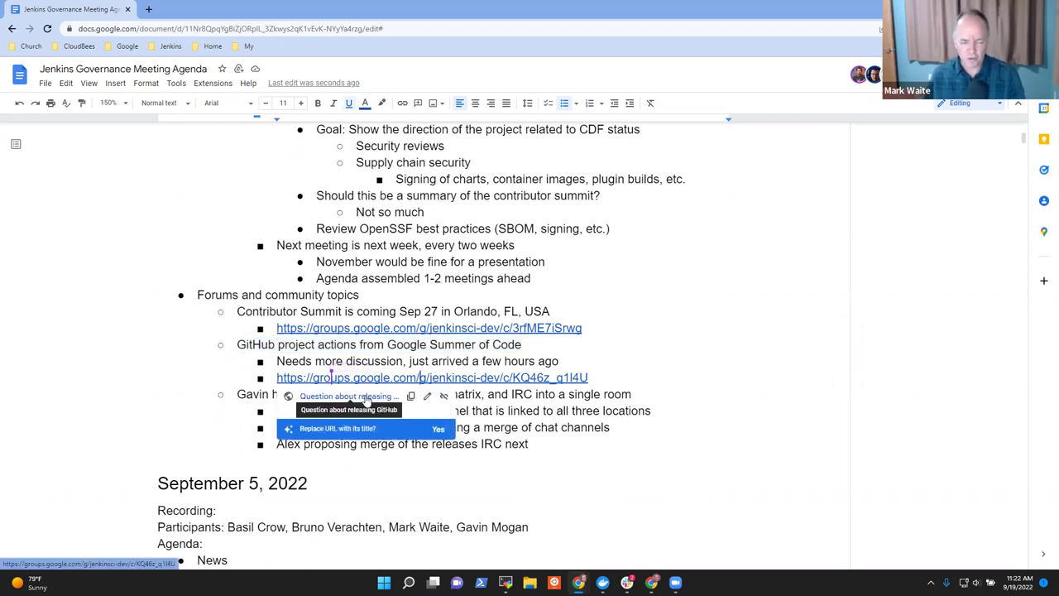
pyautogui.click(356, 392)
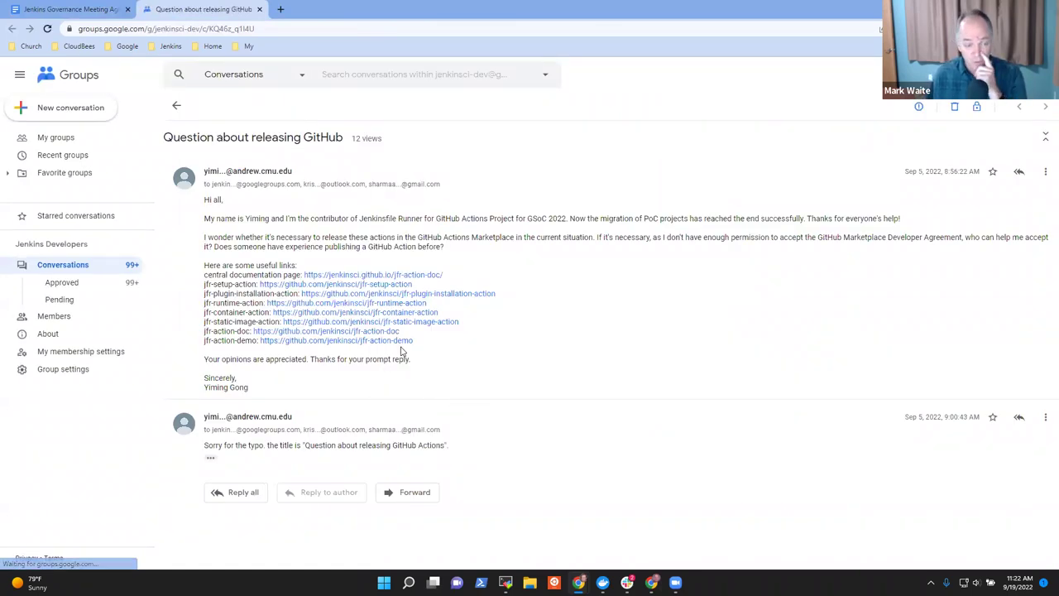
pyautogui.click(48, 9)
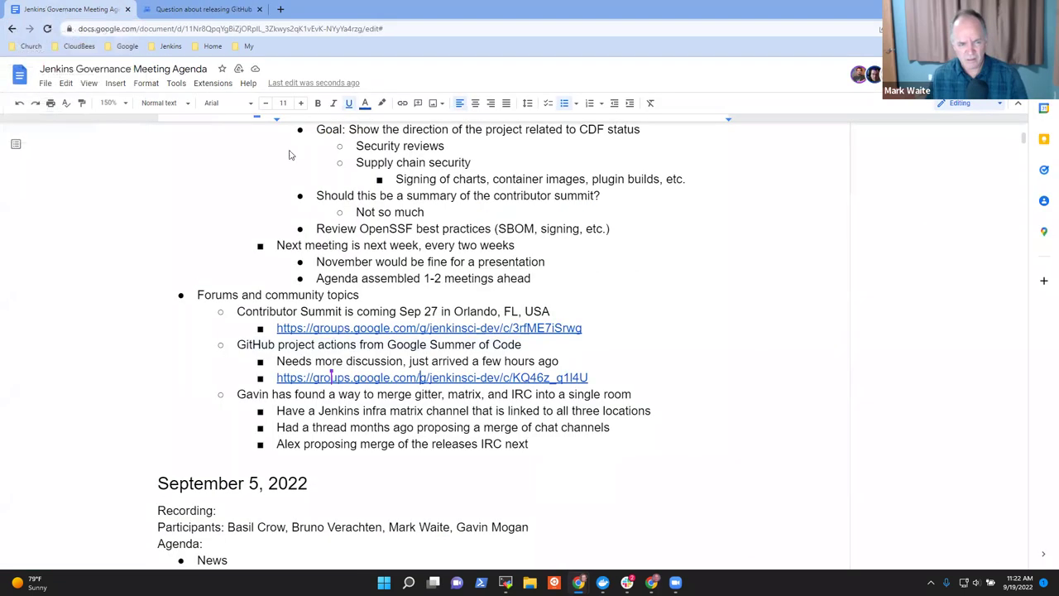
# Add the bullet "Need to sign an additional agreement" after the thread link under the GitHub project actions topic.
pyautogui.click(616, 378)
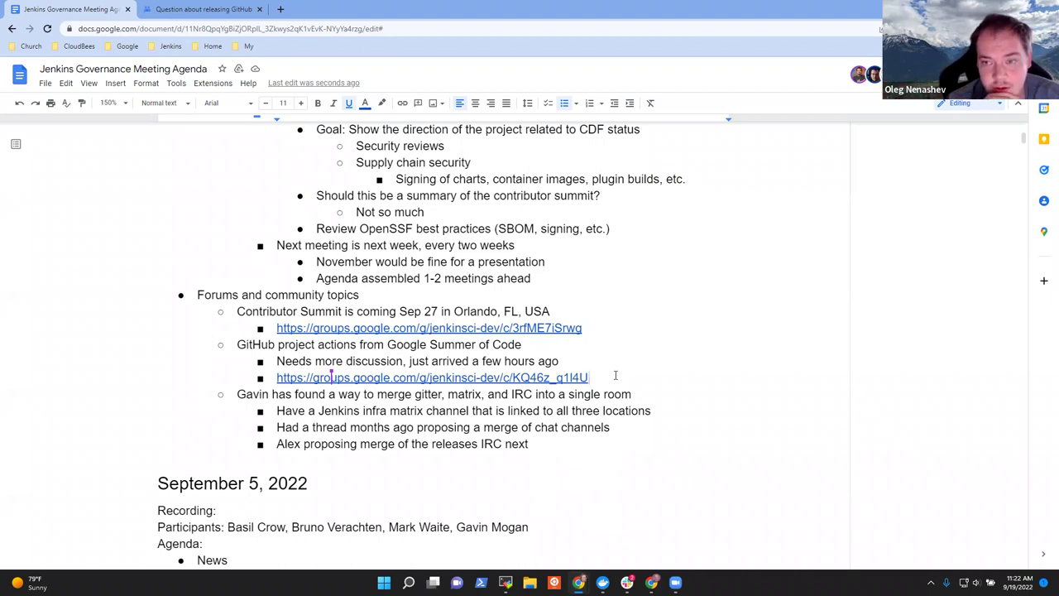
pyautogui.press('Return')
pyautogui.write('Need to')
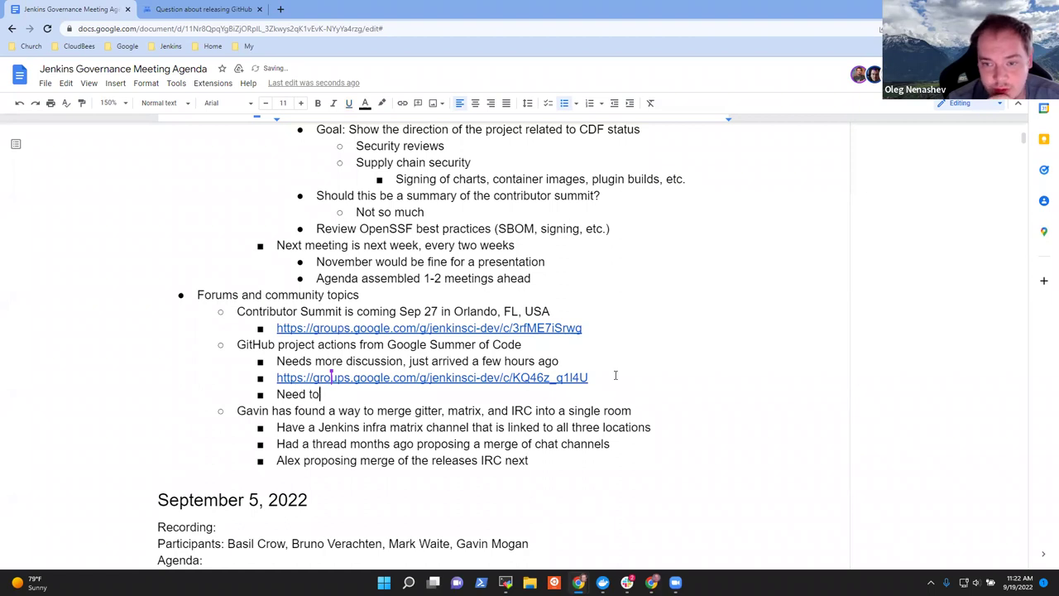
pyautogui.write(' sign an addit')
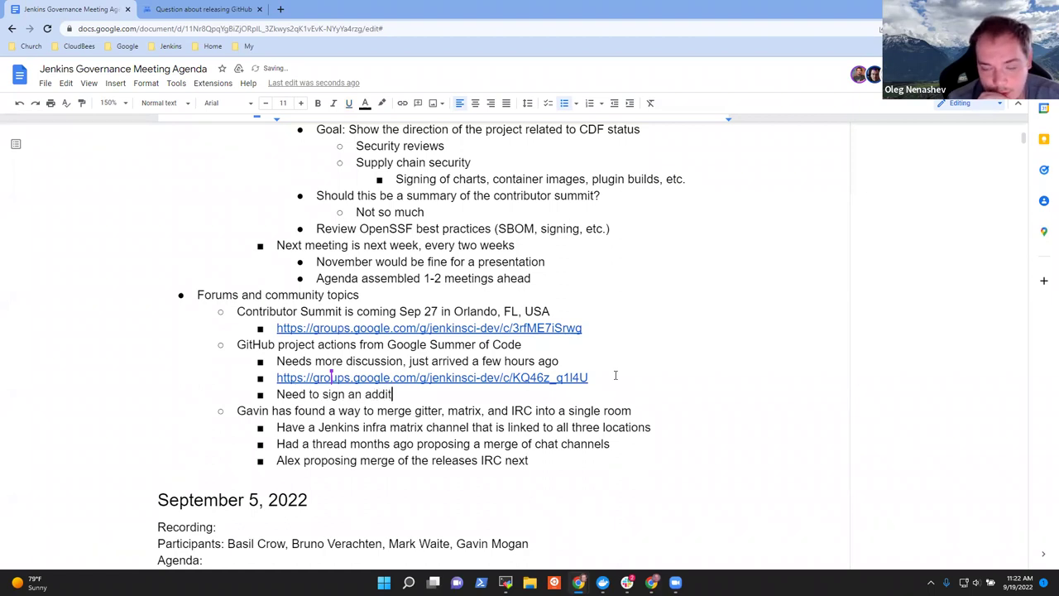
pyautogui.write('ional agree')
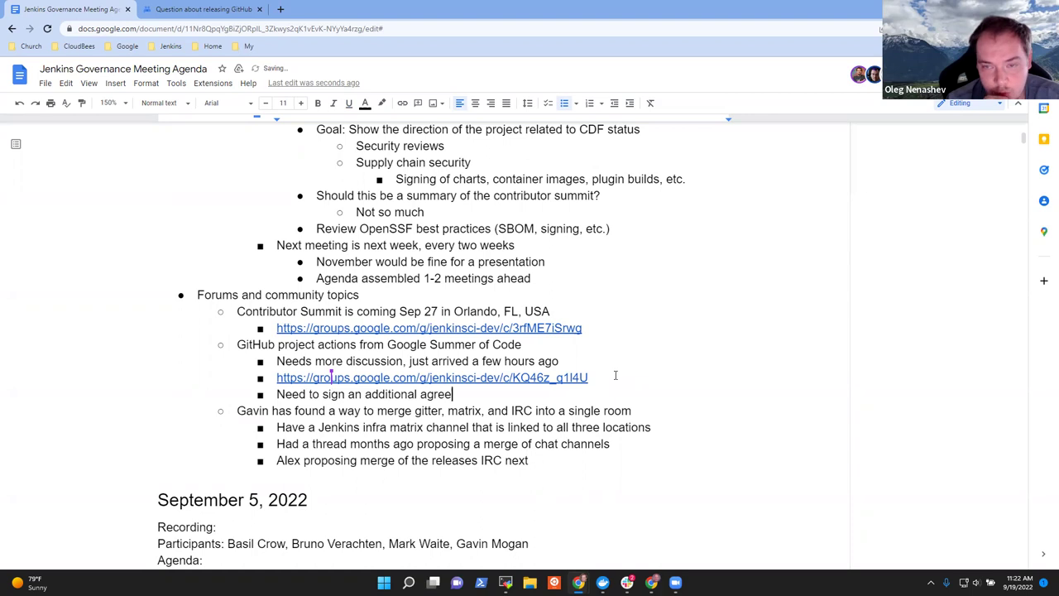
pyautogui.write('ment')
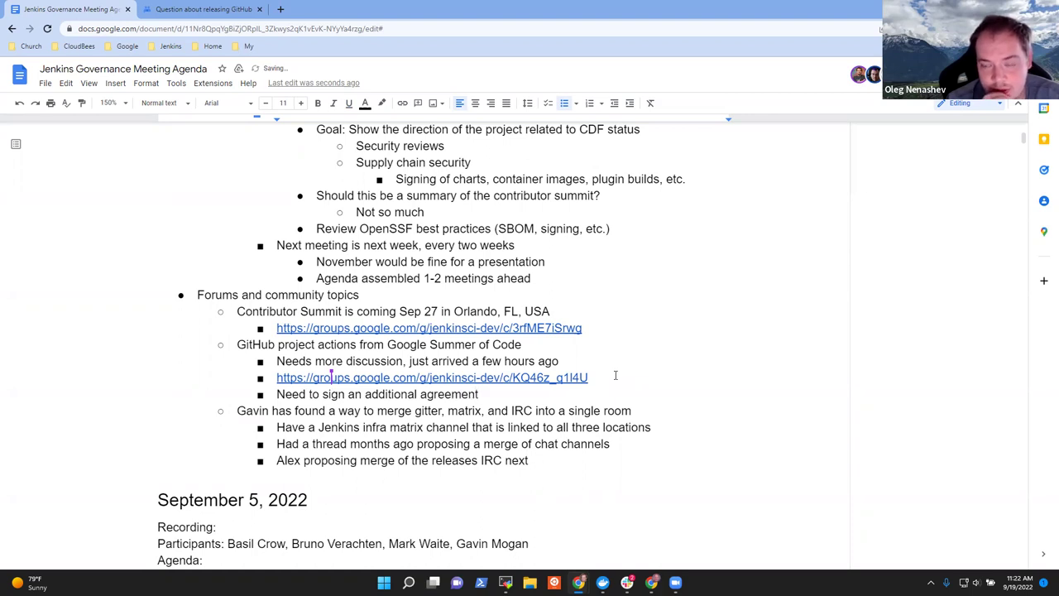
# Add the nested bullet "Not expecting any legal concerns in this case" under the additional agreement item.
pyautogui.press('Return')
pyautogui.press('Tab')
pyautogui.write('Note')
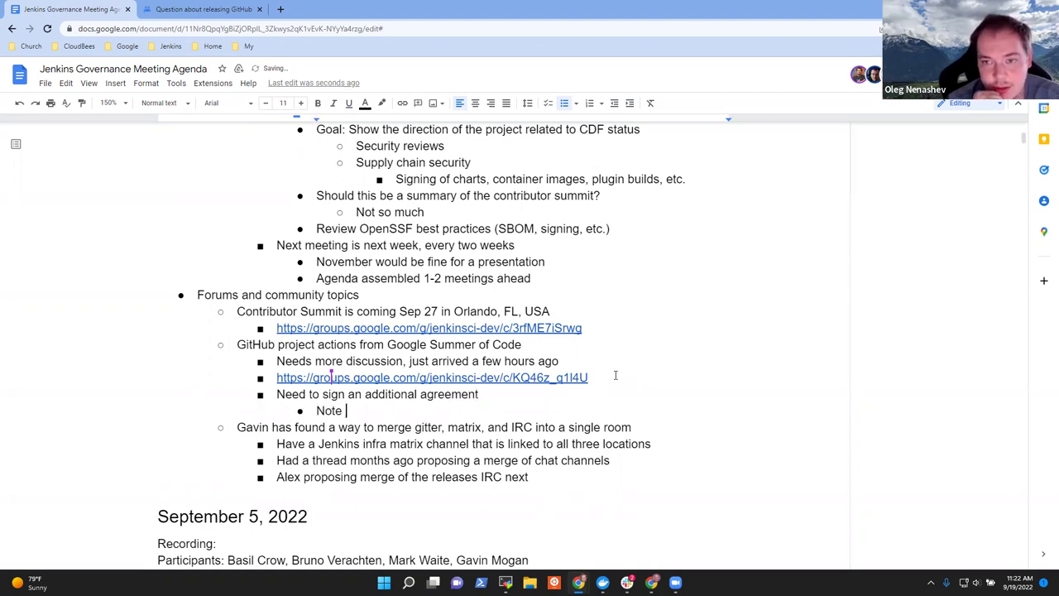
pyautogui.press('BackSpace')
pyautogui.press('BackSpace')
pyautogui.write('expecti')
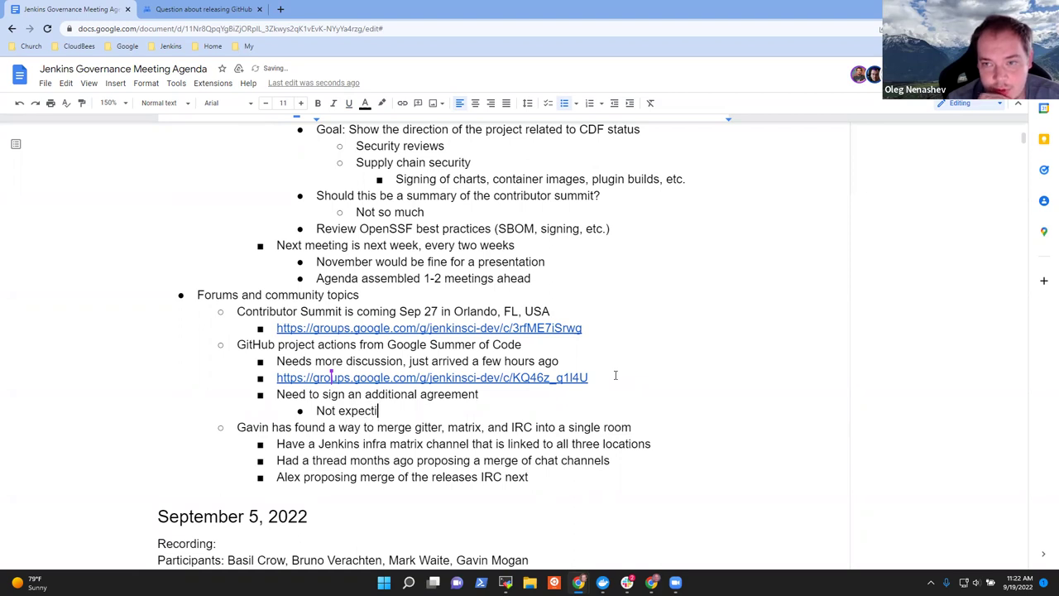
pyautogui.write('ng any legal c')
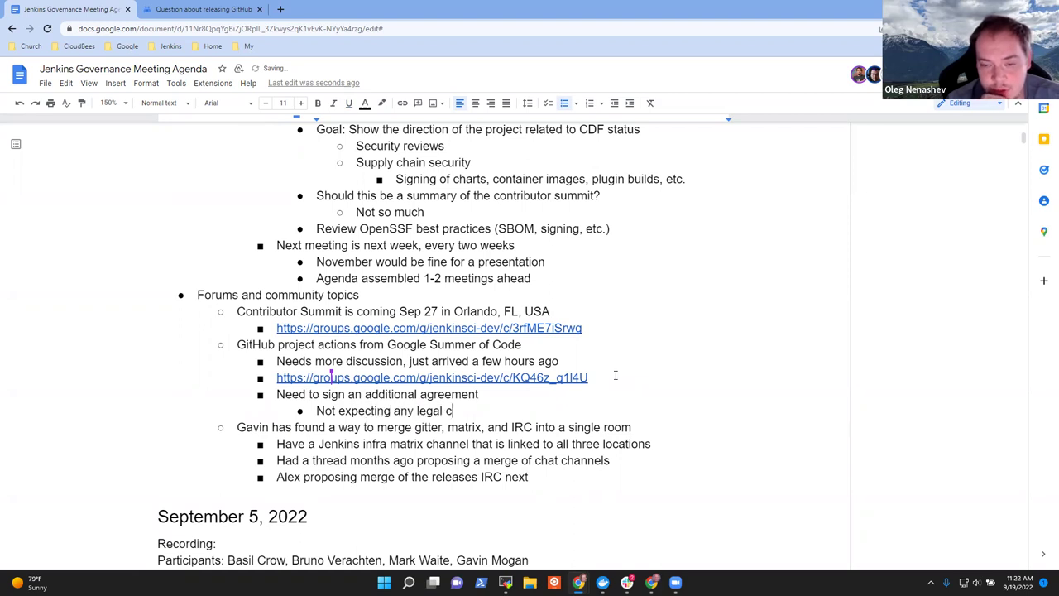
pyautogui.write('oncerns in')
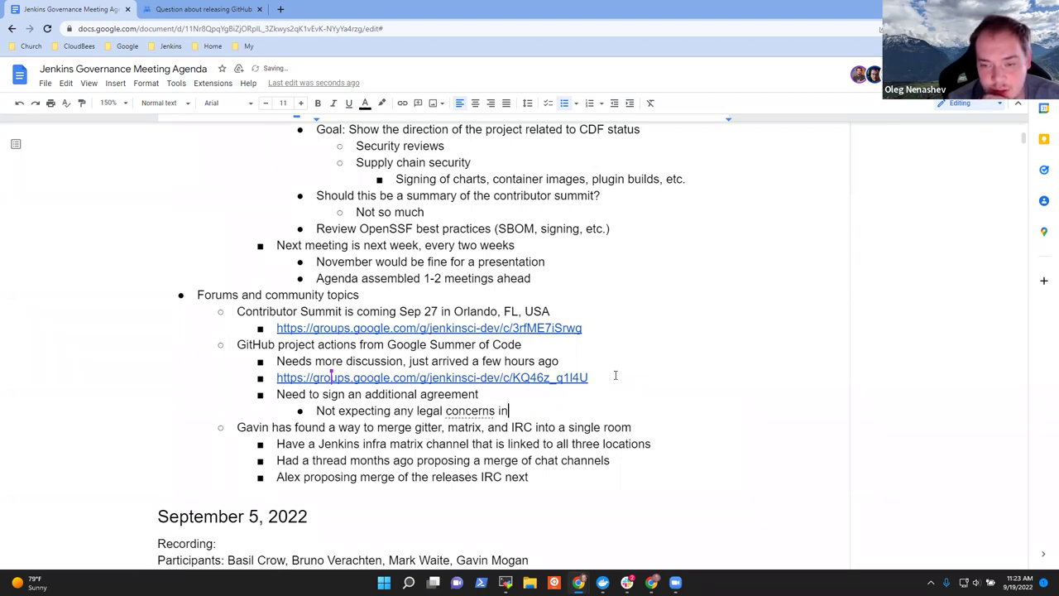
pyautogui.write(' this case')
# Add the bullet "Published content on Marketplace" after the legal concerns note, at the same level.
pyautogui.press('Return')
pyautogui.write('P')
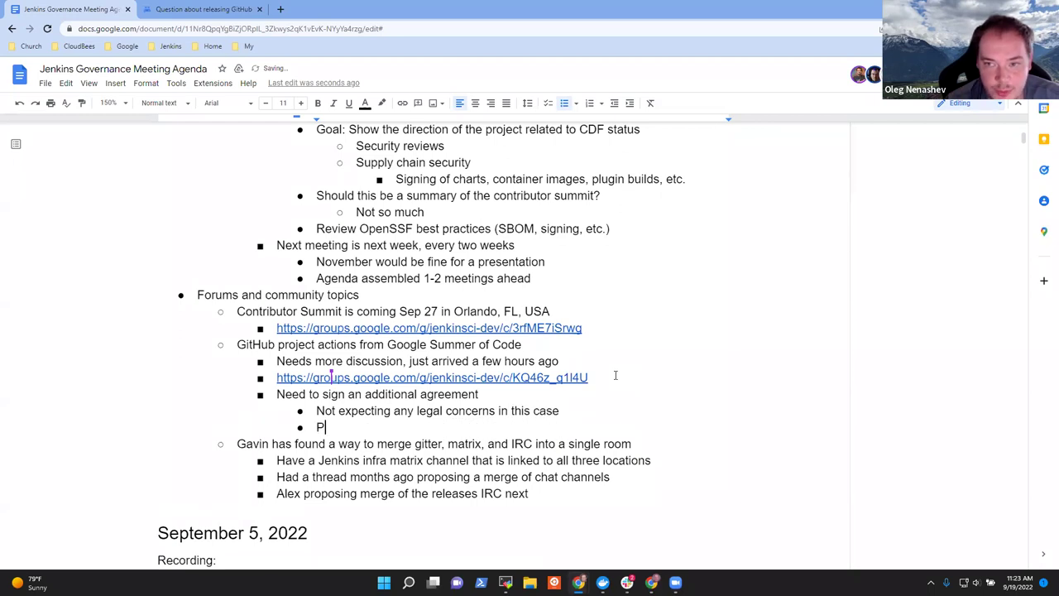
pyautogui.write('ublished conten')
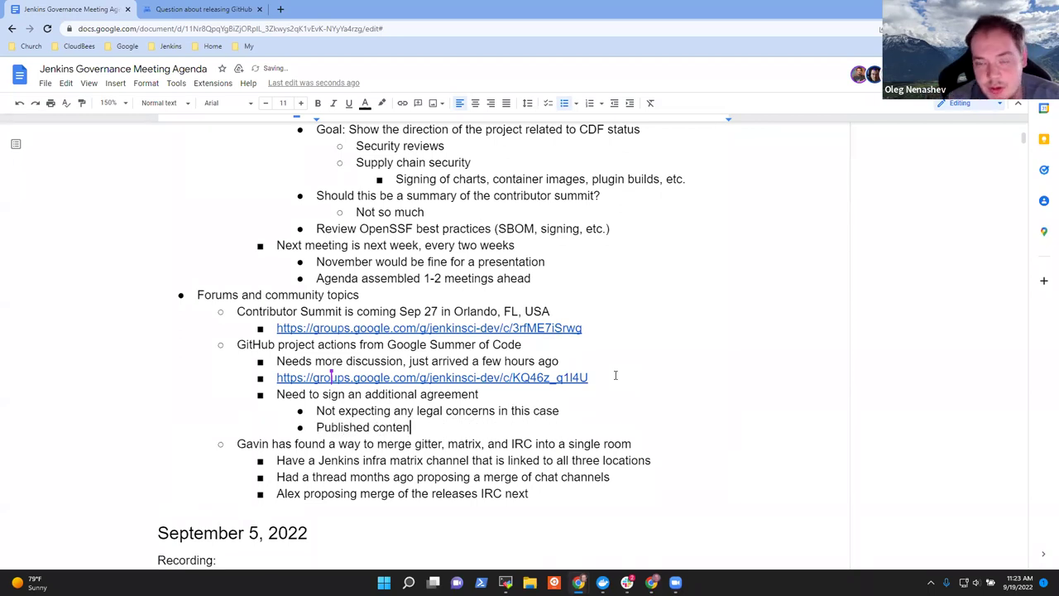
pyautogui.write('t on Marketplace')
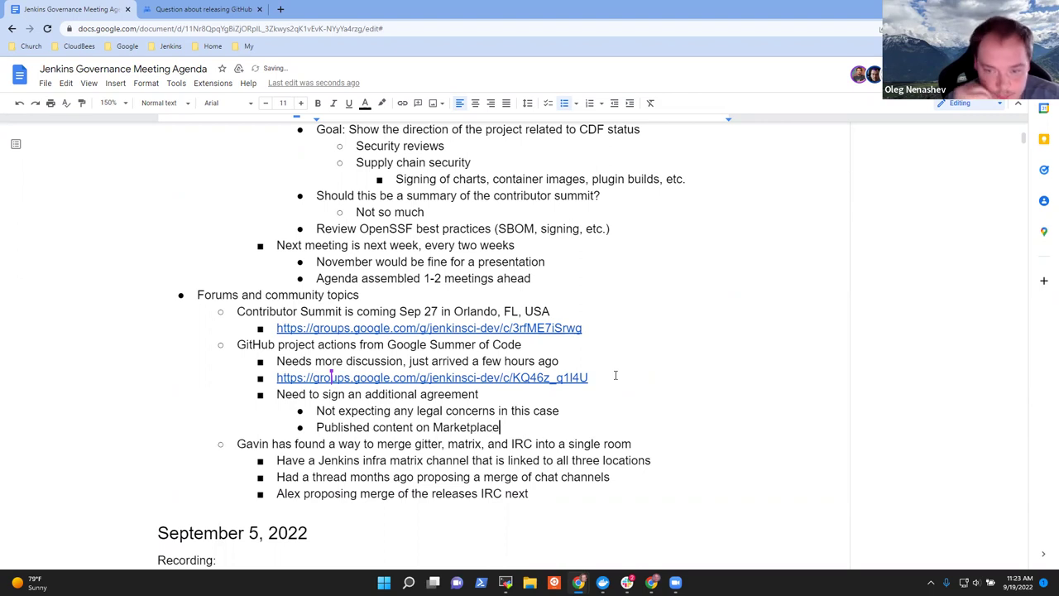
# Insert "GitHub" before "Marketplace" in the published content bullet.
pyautogui.hotkey('ctrl', 'Left')
pyautogui.write('Gti')
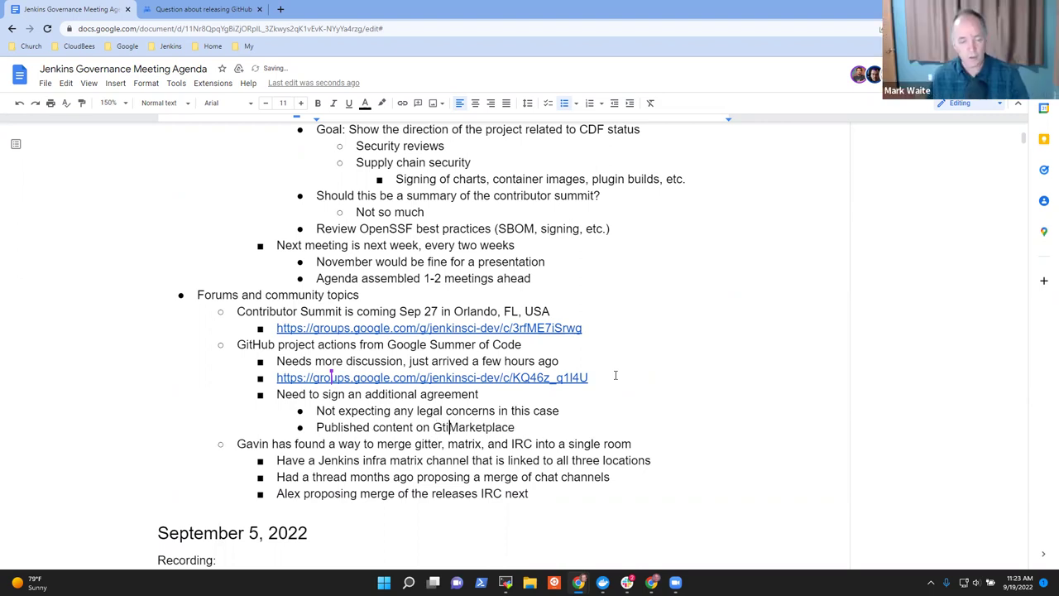
pyautogui.press('BackSpace')
pyautogui.press('BackSpace')
pyautogui.write('itH')
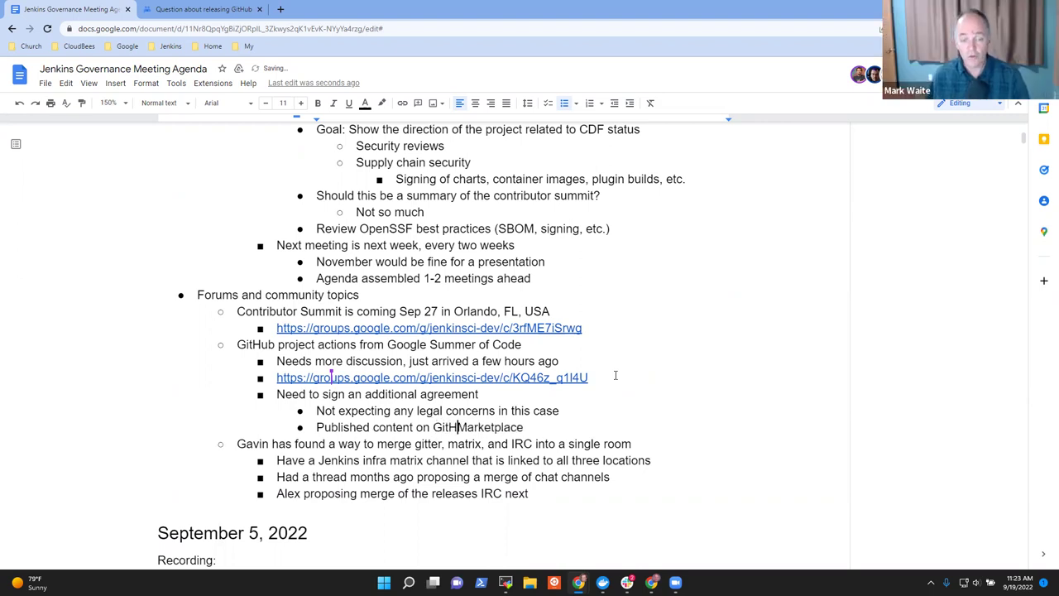
pyautogui.write('ub')
pyautogui.press('End')
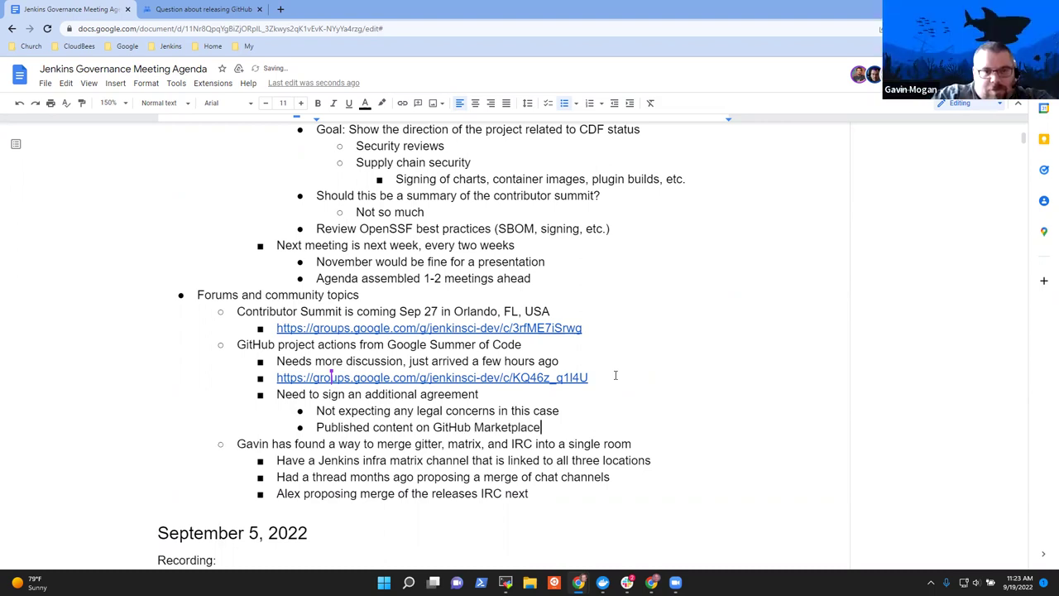
# Add a bullet after the GitHub Marketplace note saying it needs the named colleague involved as a GitHub Admin, followed by an empty bullet.
pyautogui.press('Return')
pyautogui.write('Nee')
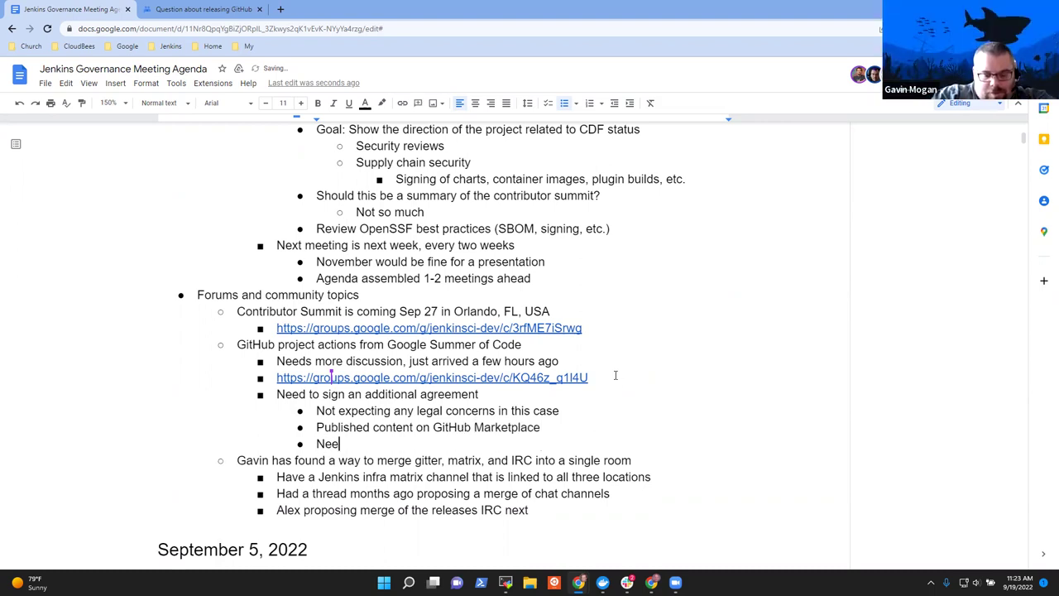
pyautogui.write('ds Damien ')
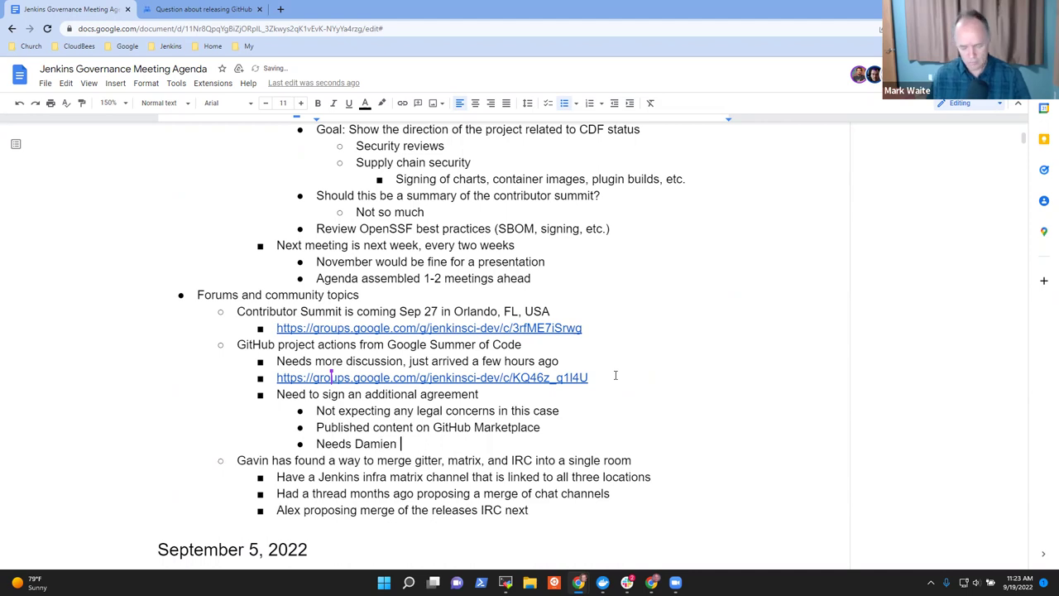
pyautogui.write('Duportal ')
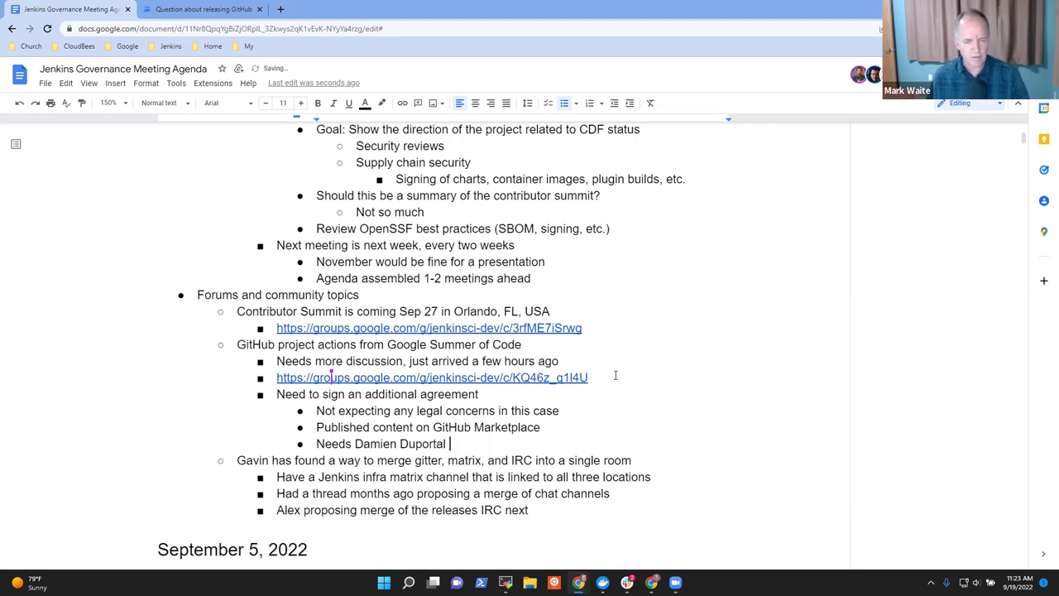
pyautogui.write('involved')
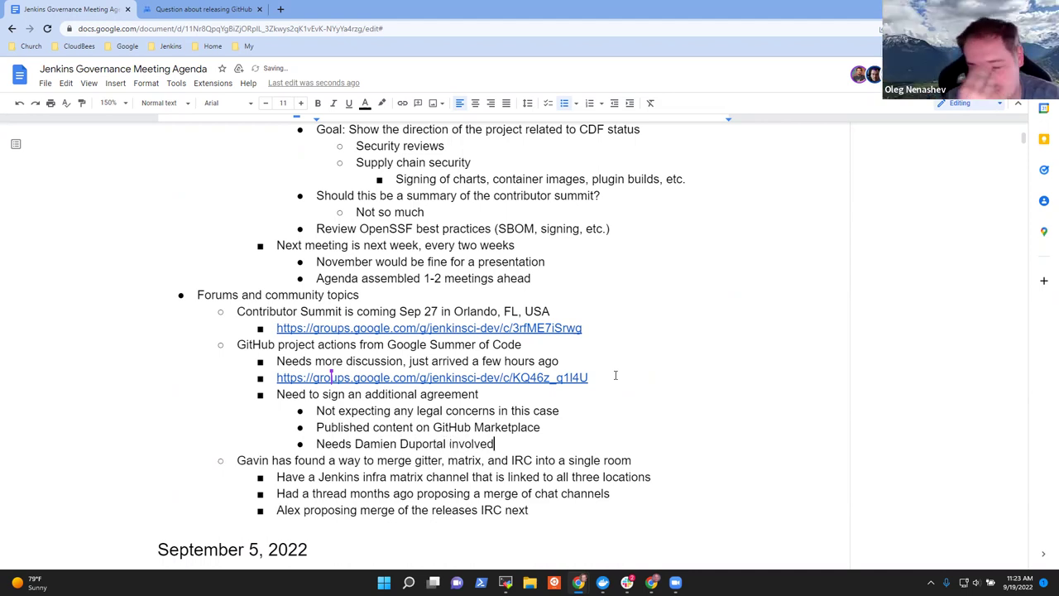
pyautogui.write(' as ')
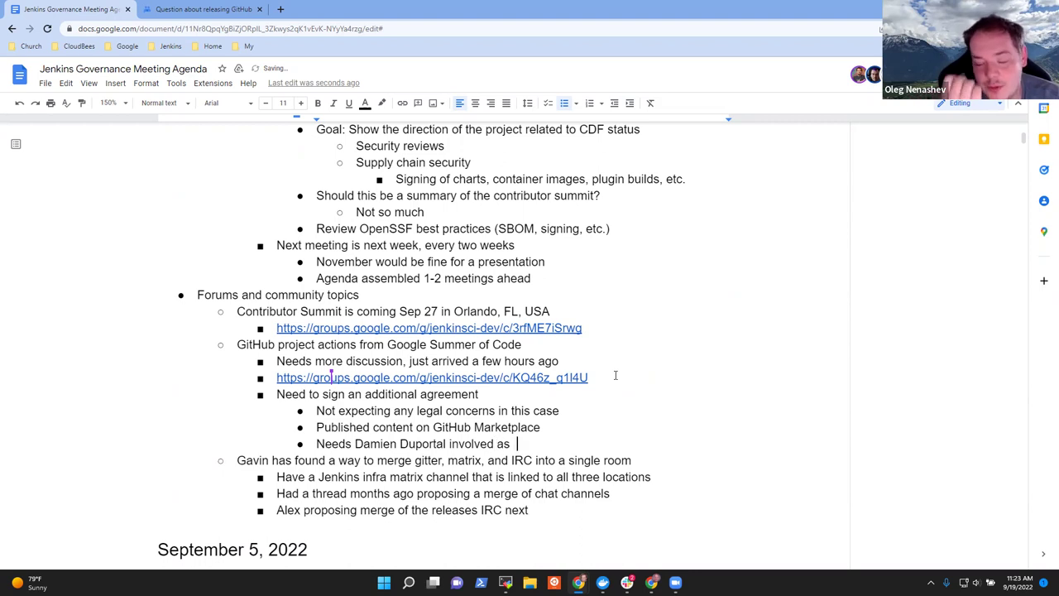
pyautogui.write('an')
pyautogui.press('BackSpace')
pyautogui.press('BackSpace')
pyautogui.press('BackSpace')
pyautogui.write('a GitHub Admin')
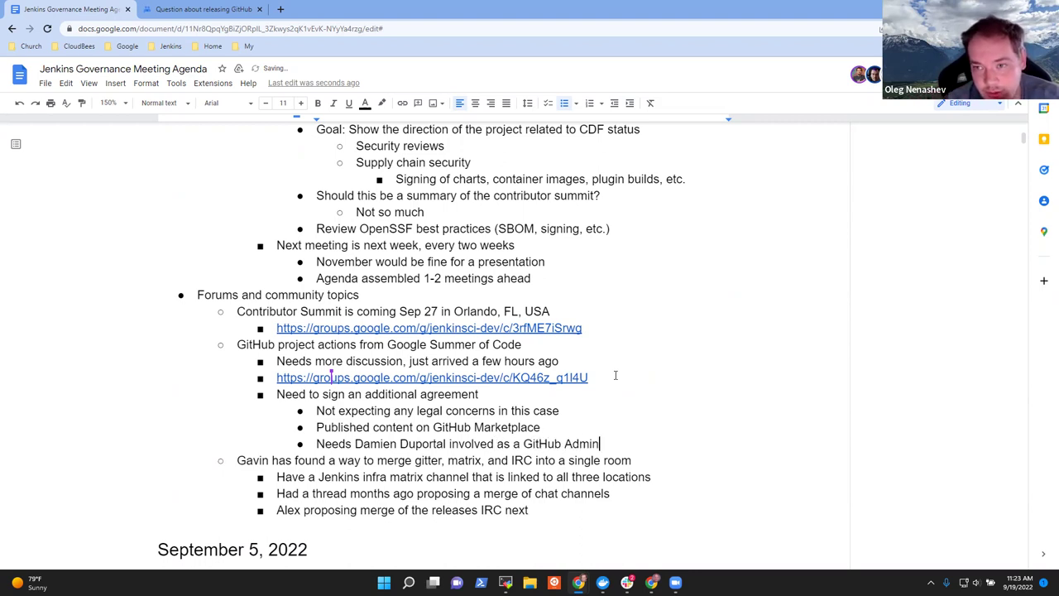
pyautogui.press('Return')
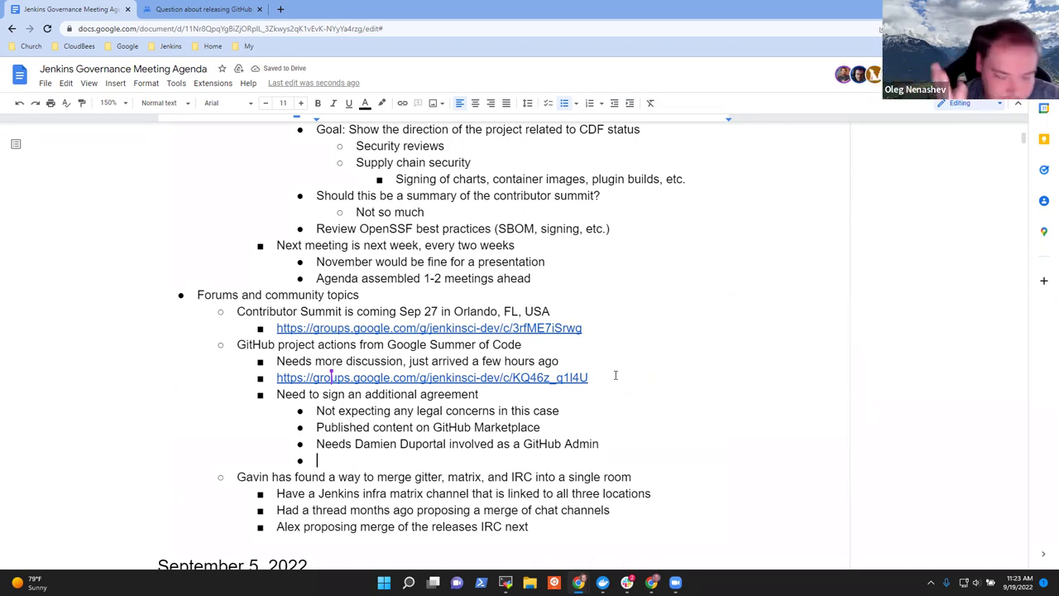
pyautogui.write('Nee')
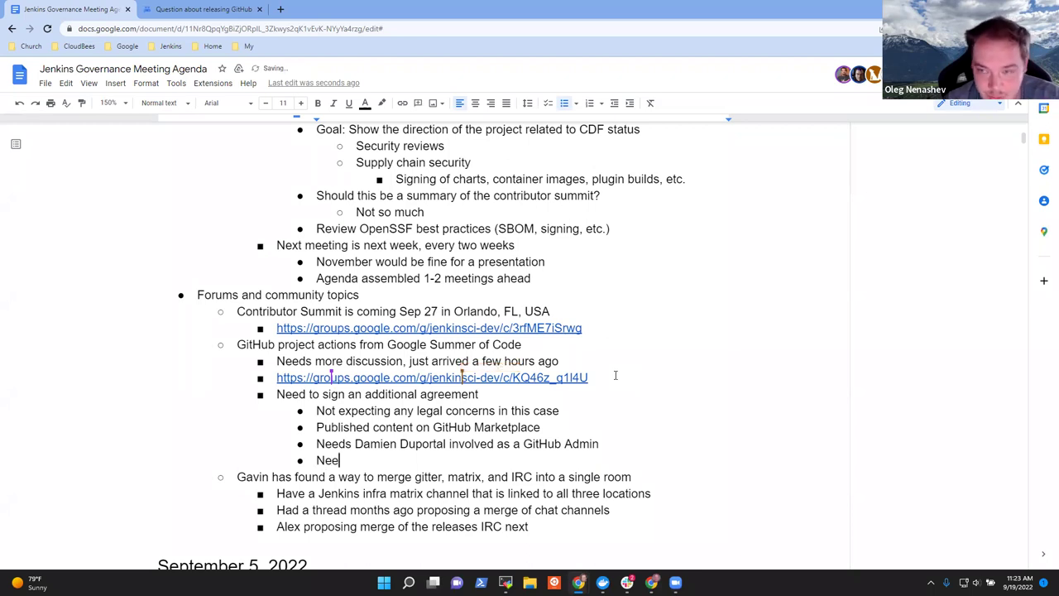
pyautogui.write('ds')
pyautogui.hotkey('ctrl', 'BackSpace')
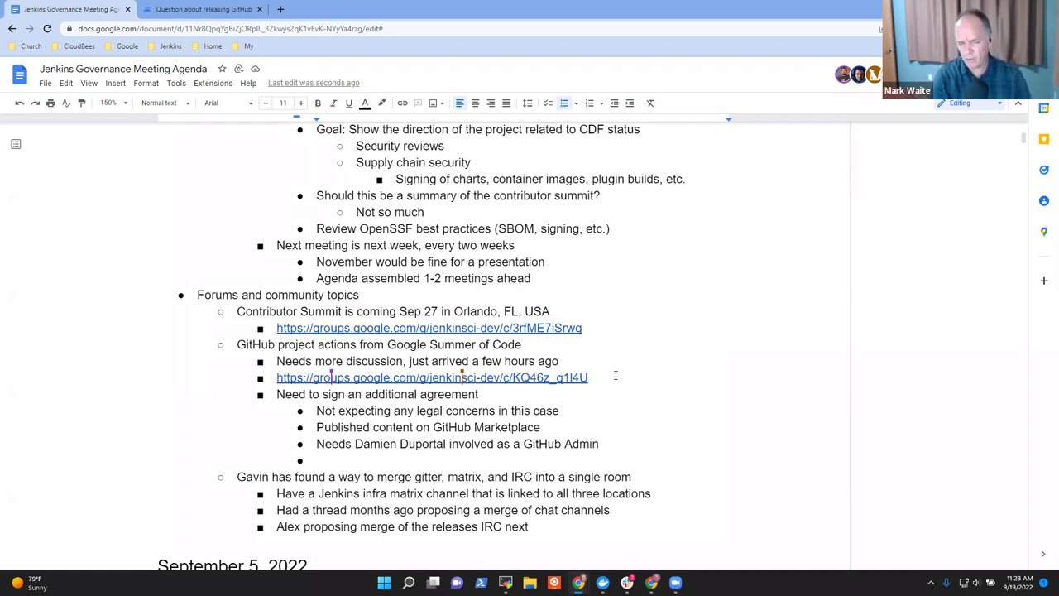
pyautogui.write('Needs ')
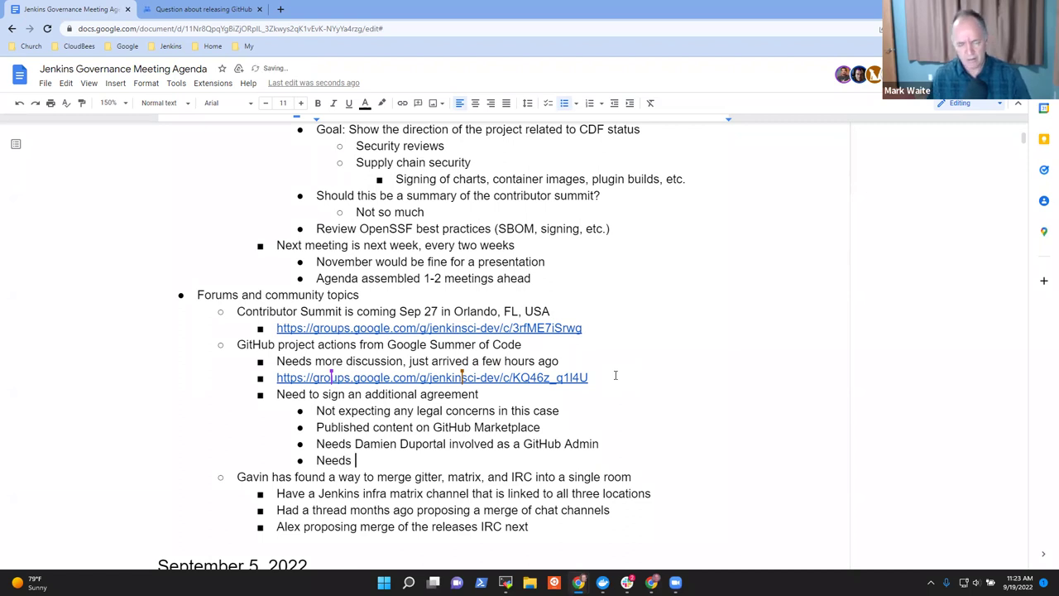
pyautogui.write('secur')
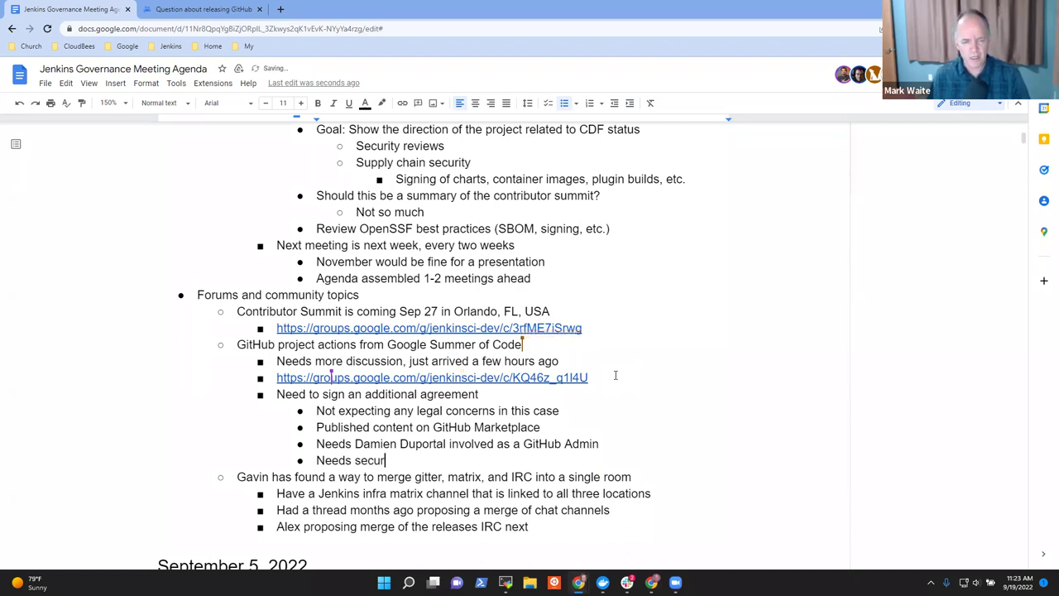
pyautogui.write('ity team review')
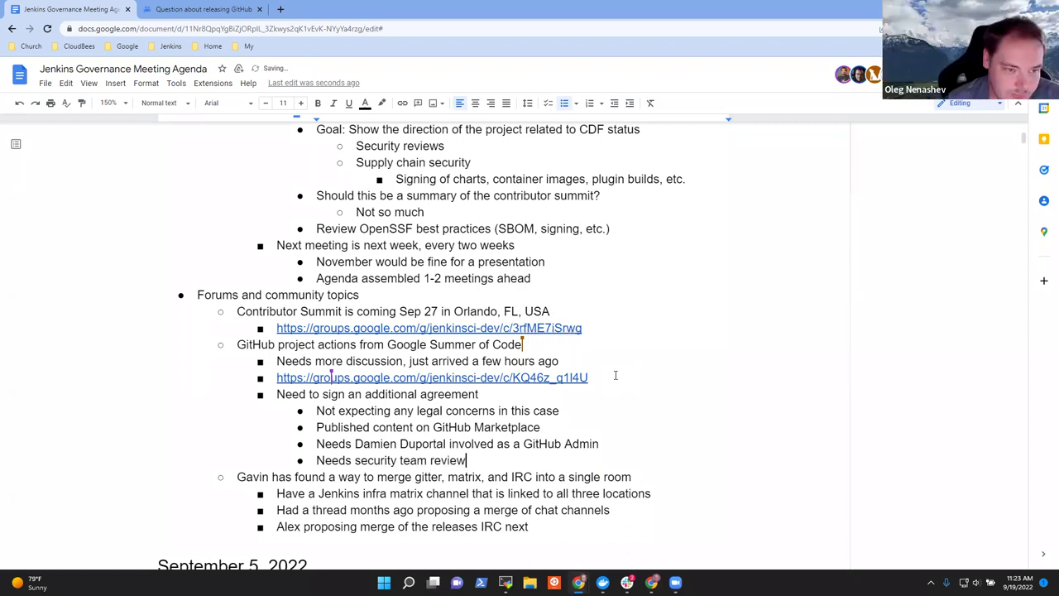
pyautogui.write('?')
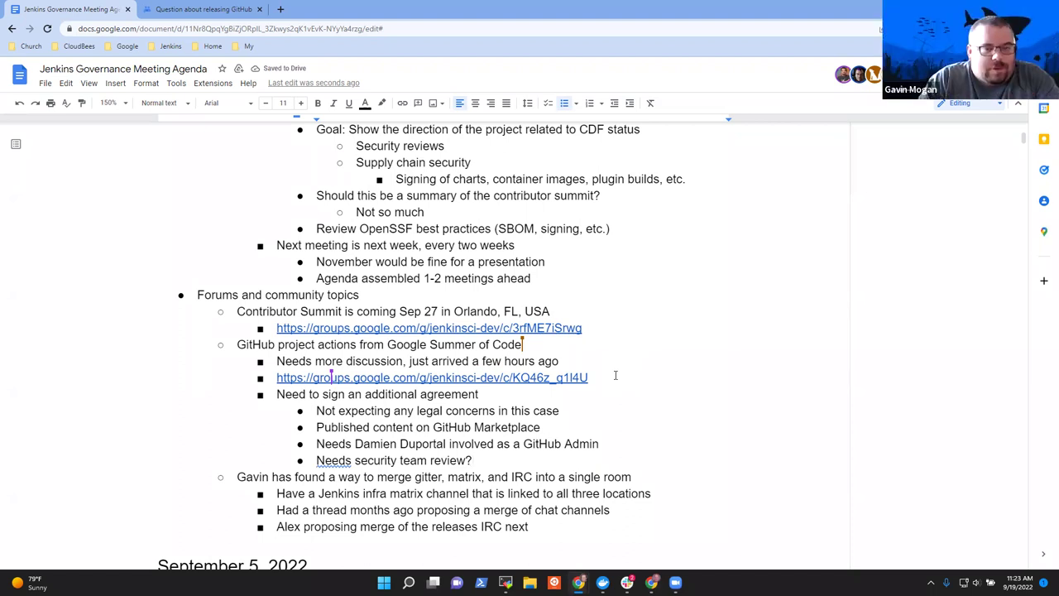
pyautogui.hotkey('shift', 'Home')
pyautogui.press('BackSpace')
# Replace "Needs" with "Prefer to have" at the start of the GitHub Admin bullet.
pyautogui.press('Up')
pyautogui.hotkey('ctrl', 'shift', 'Right')
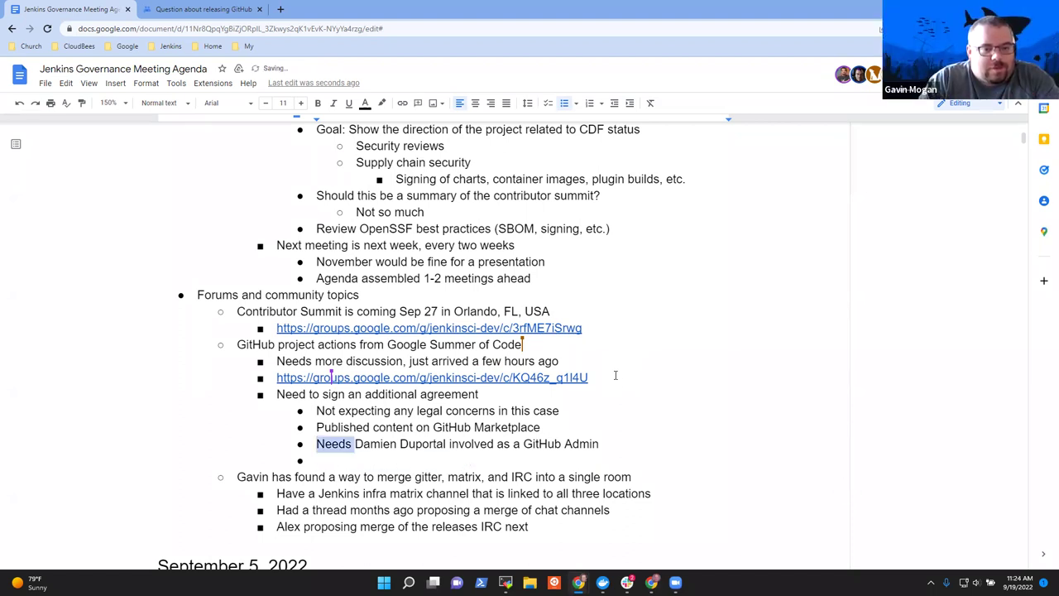
pyautogui.press('BackSpace')
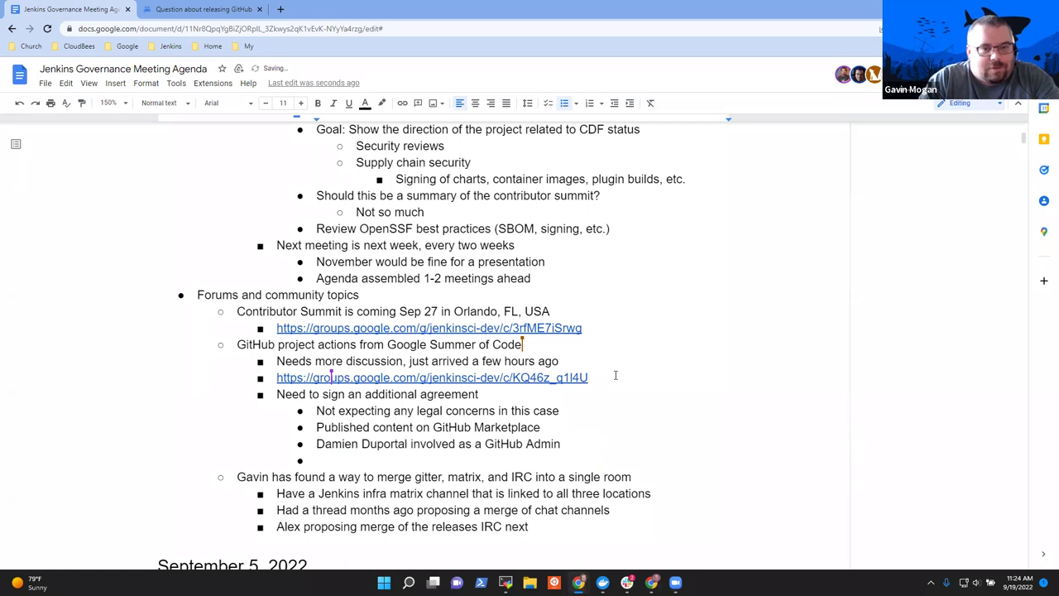
pyautogui.write('Prefer to have')
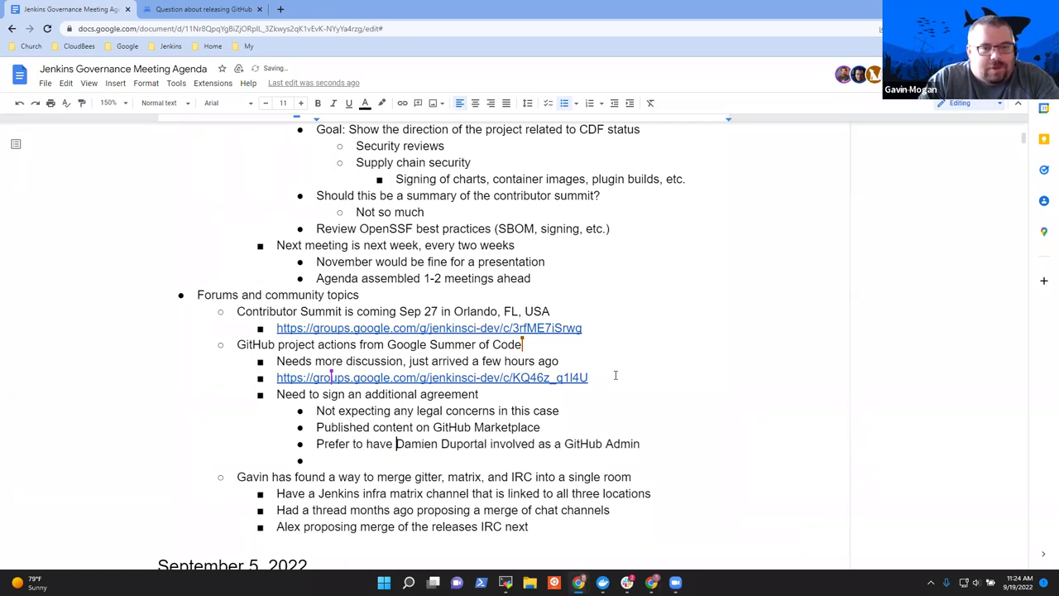
# Fill the empty bullet under the GitHub Admin note with "Prefer to have security team involved, option to audit".
pyautogui.press('Down')
pyautogui.write('Prefer to')
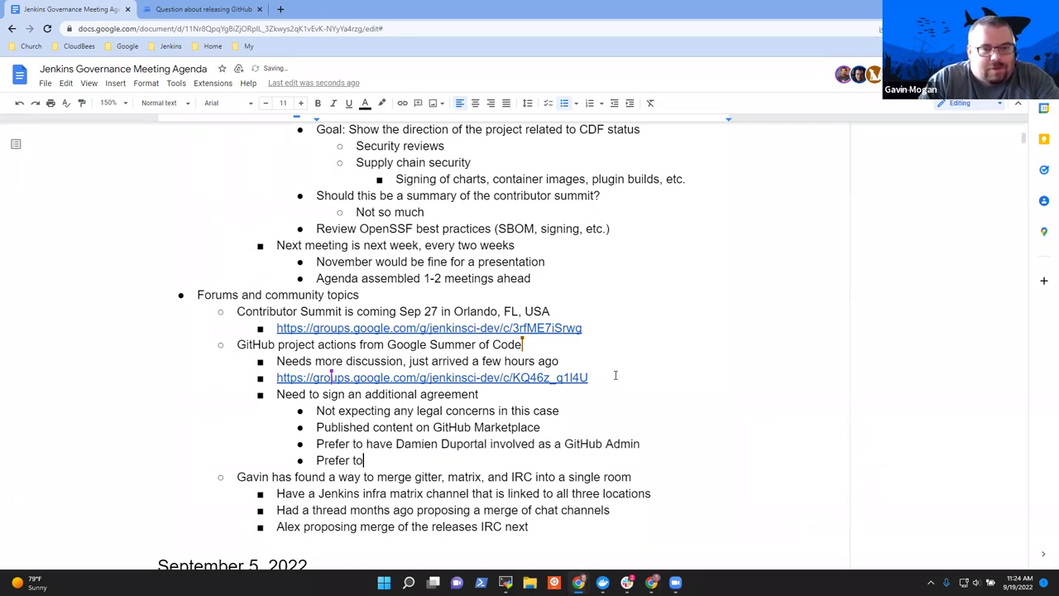
pyautogui.write(' have ')
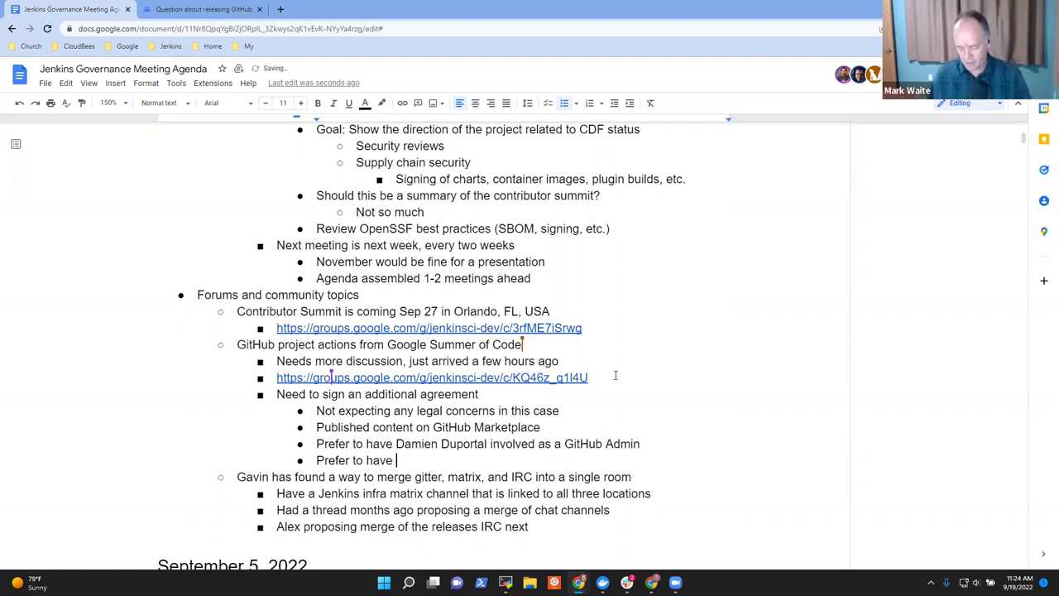
pyautogui.write('security team ')
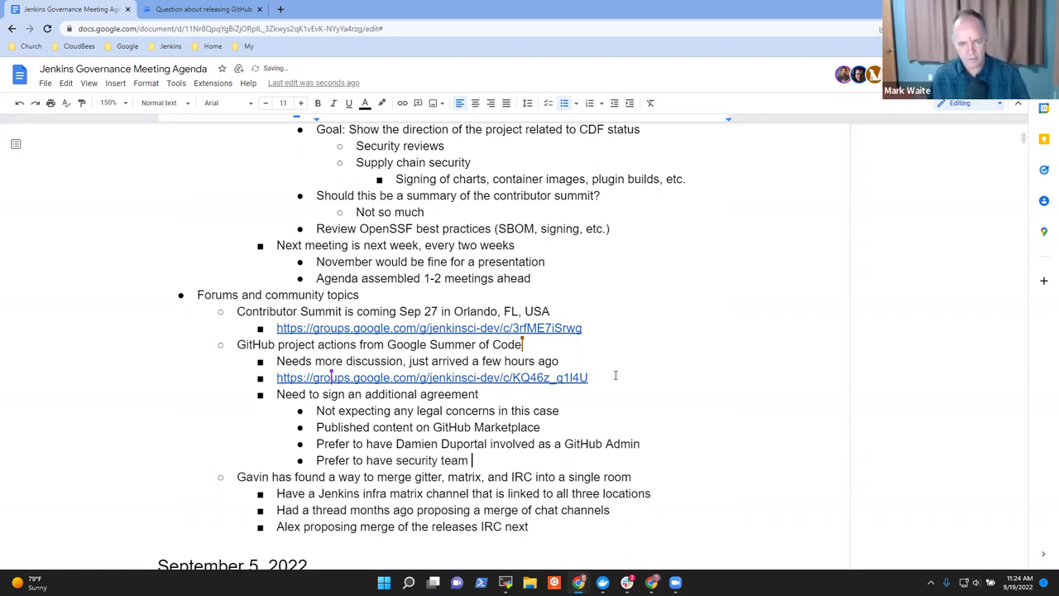
pyautogui.write('involved')
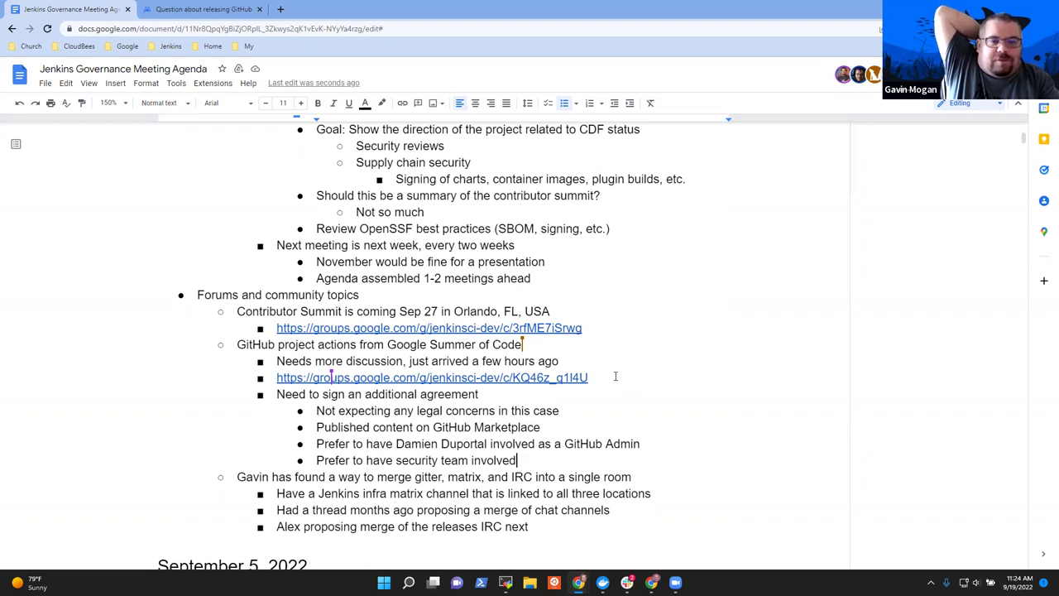
pyautogui.write(', ')
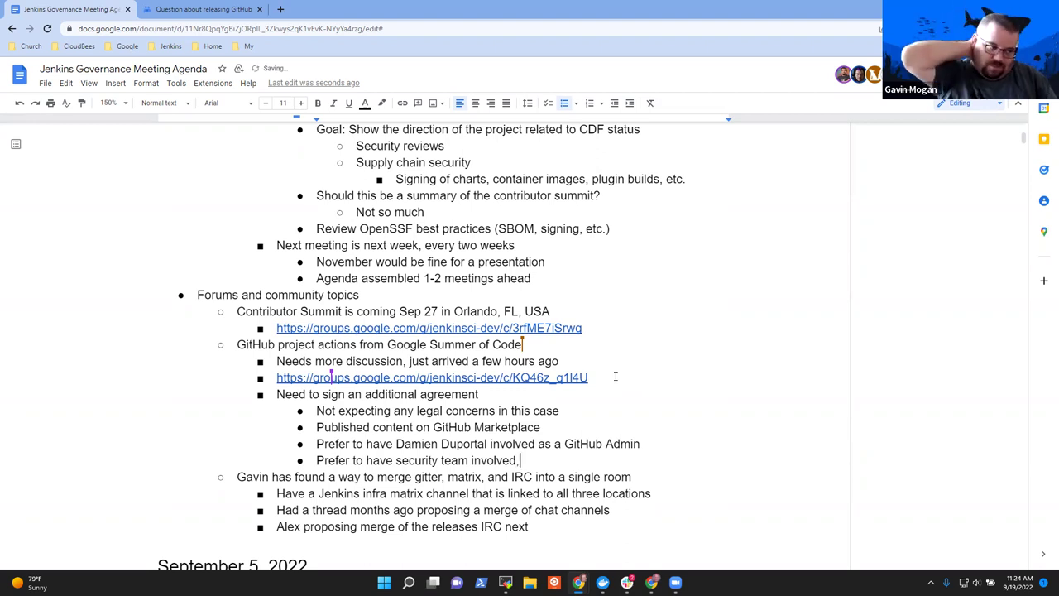
pyautogui.write('option to au')
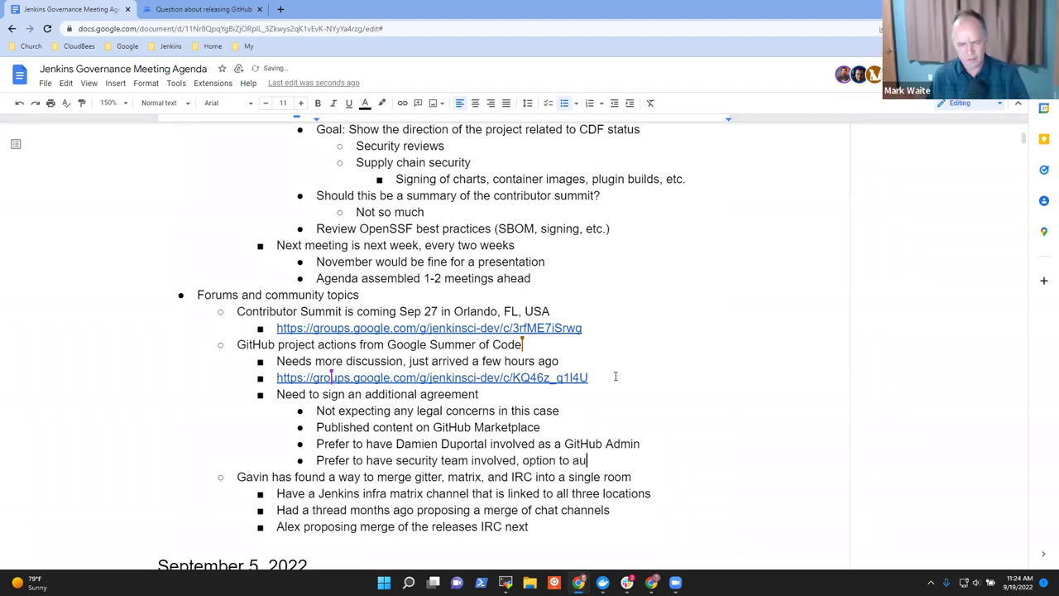
pyautogui.write('dit')
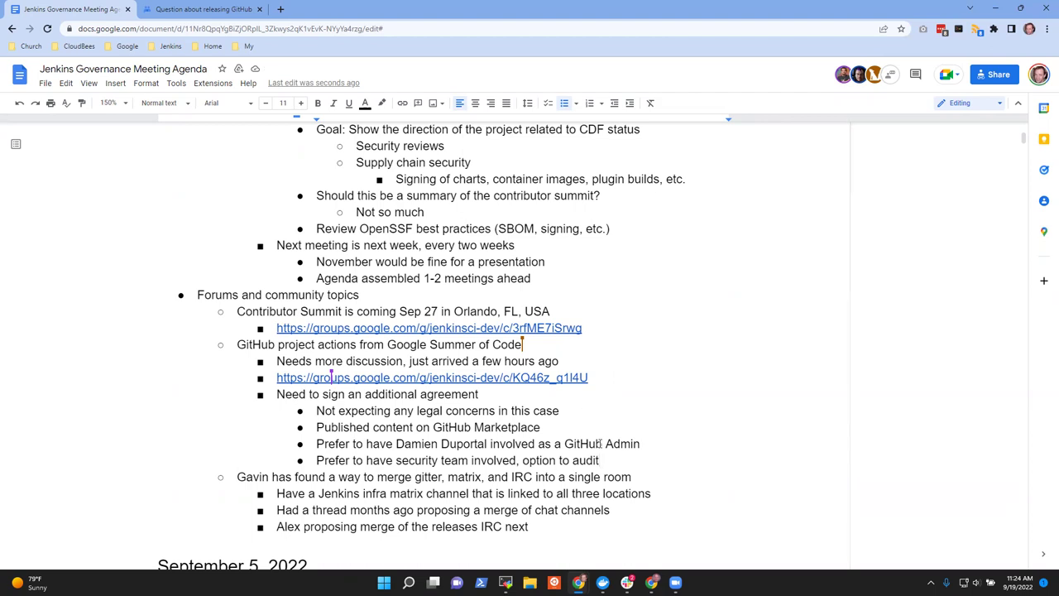
# Add the nested bullet "Handling of security issue reports" under the security team item.
pyautogui.press('Return')
pyautogui.press('Tab')
pyautogui.write('Sec')
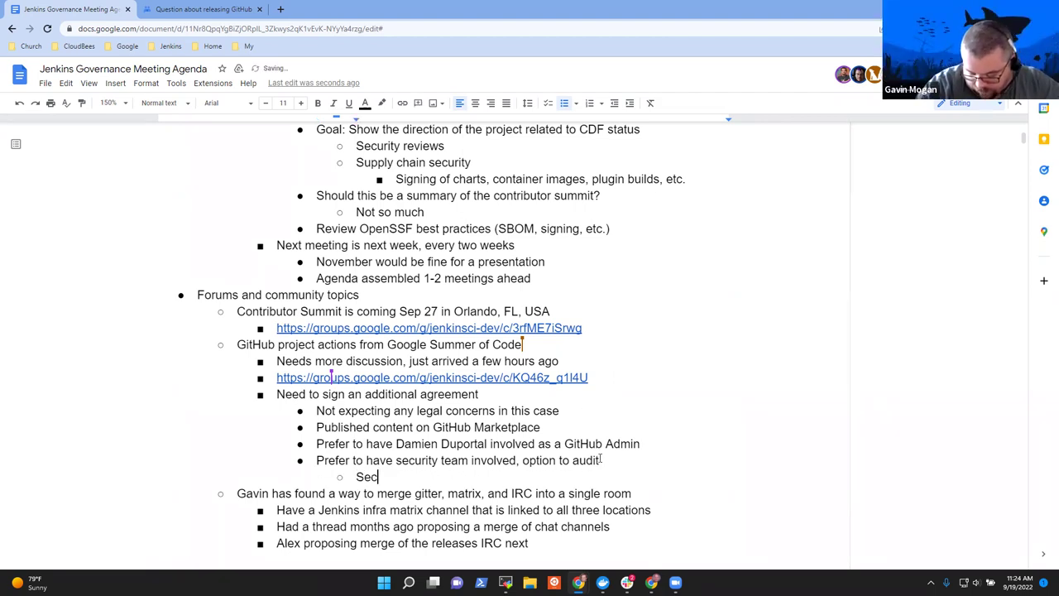
pyautogui.write('urity issue')
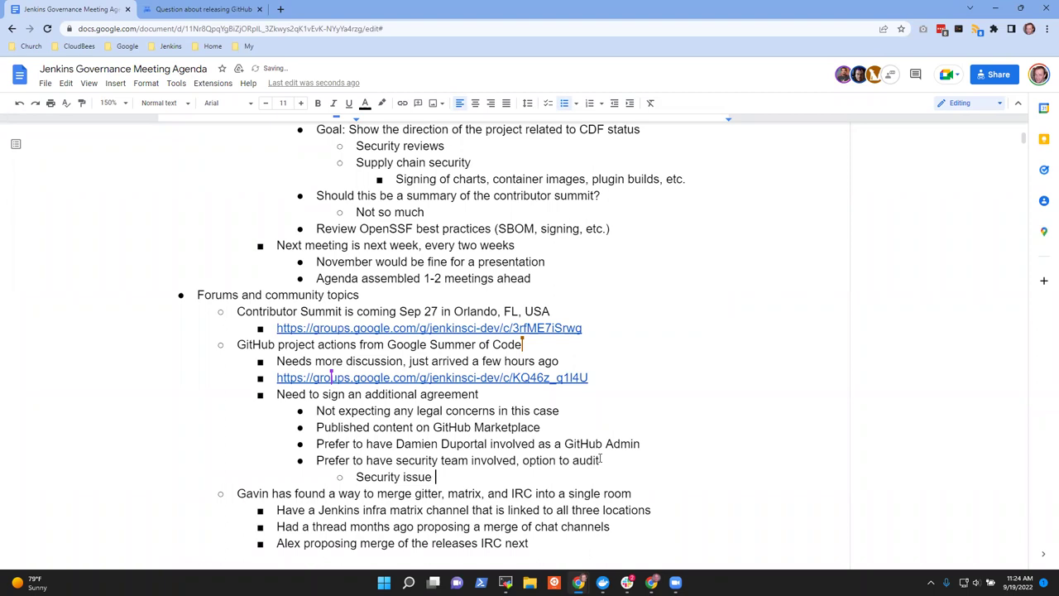
pyautogui.hotkey('ctrl', 'BackSpace')
pyautogui.hotkey('ctrl', 'BackSpace')
pyautogui.write('Handling of secur')
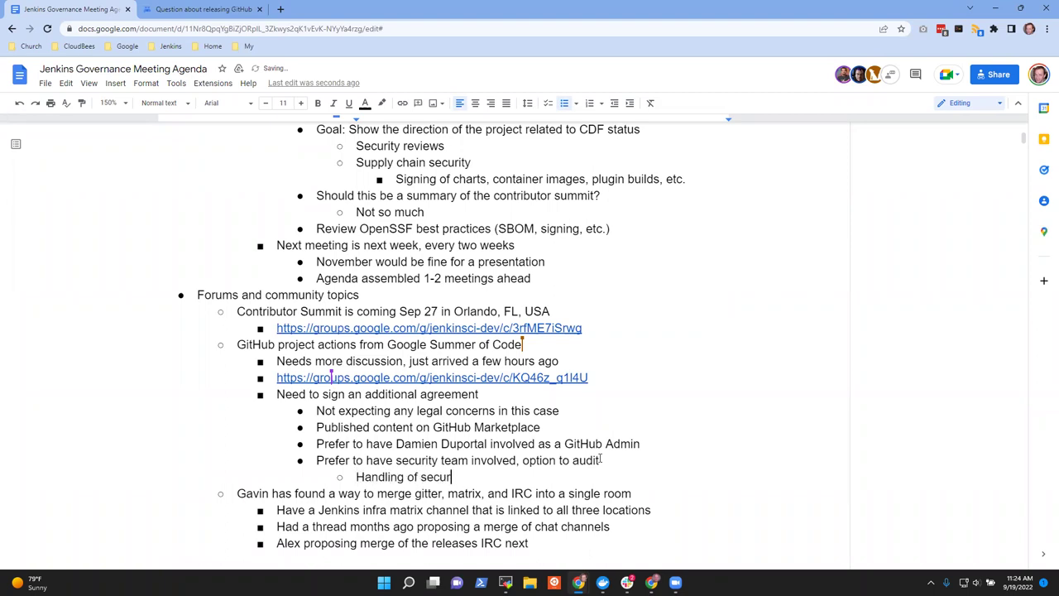
pyautogui.write('ity issues')
pyautogui.press('BackSpace')
pyautogui.write('s')
pyautogui.press('BackSpace')
pyautogui.write('reports')
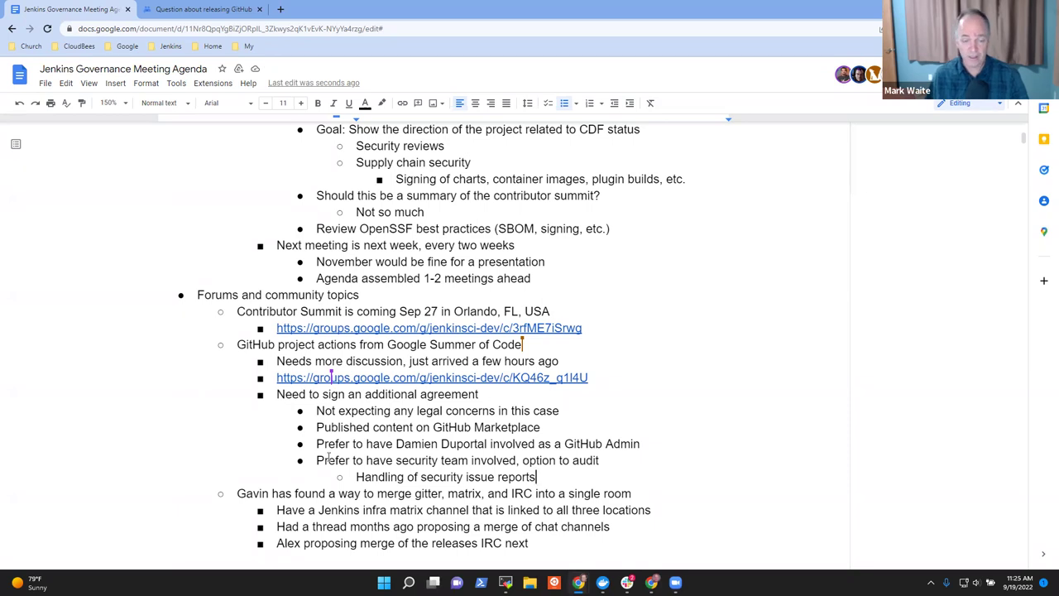
# Append "(may be as simple as a new component in security Jira, needs assigned owner(s))" to the security issue reports bullet.
pyautogui.click(538, 477)
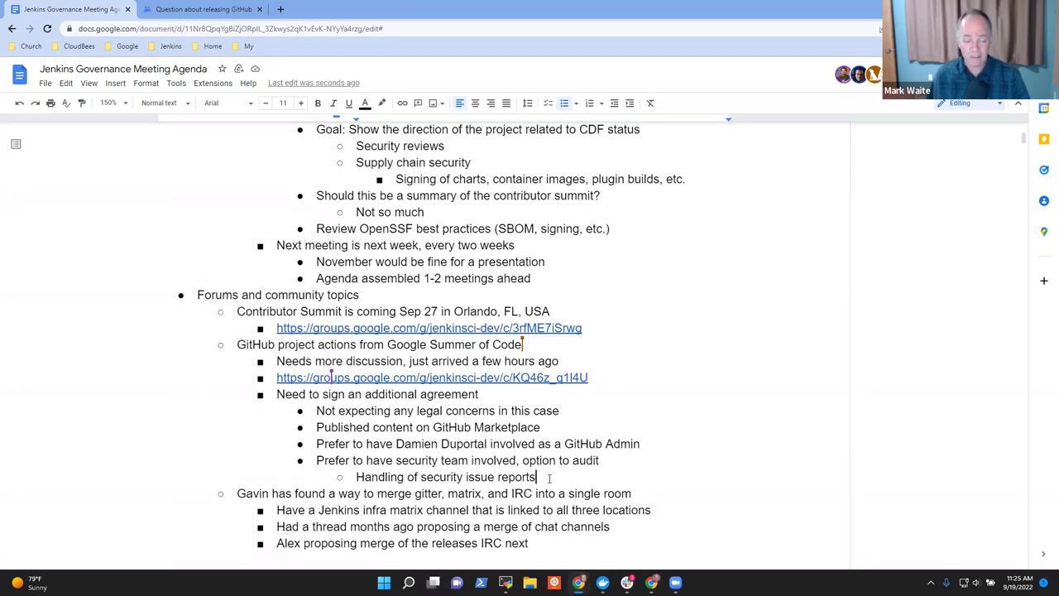
pyautogui.press('Home')
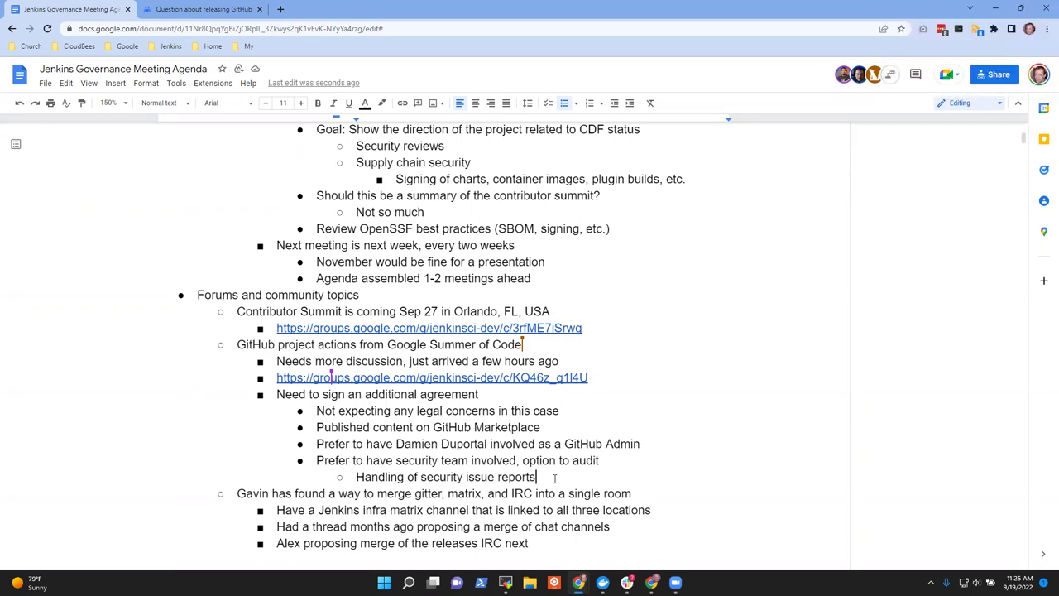
pyautogui.write('(may be as sim')
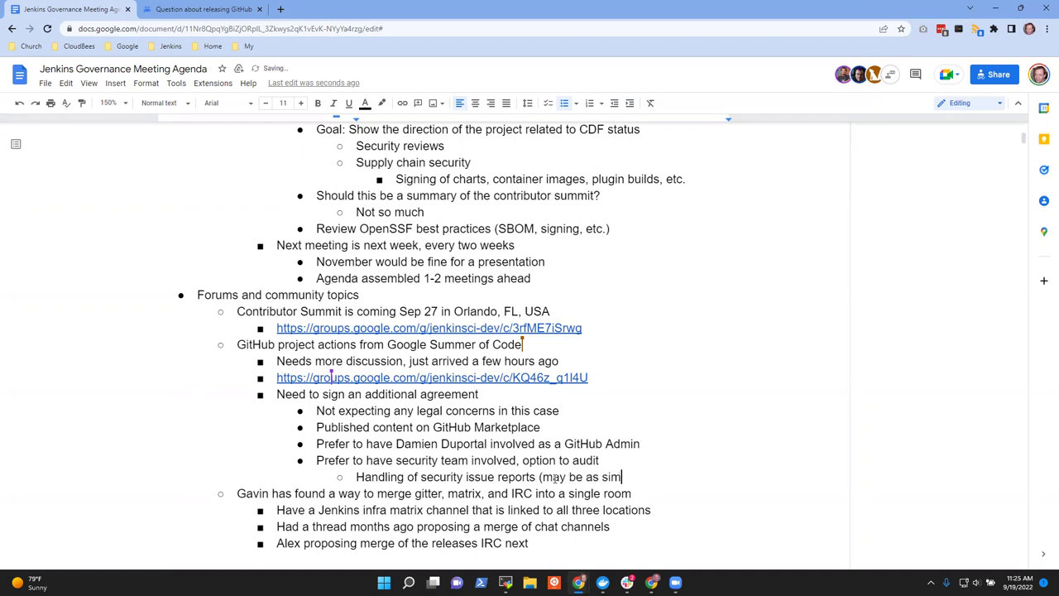
pyautogui.write('ple as a new component in ')
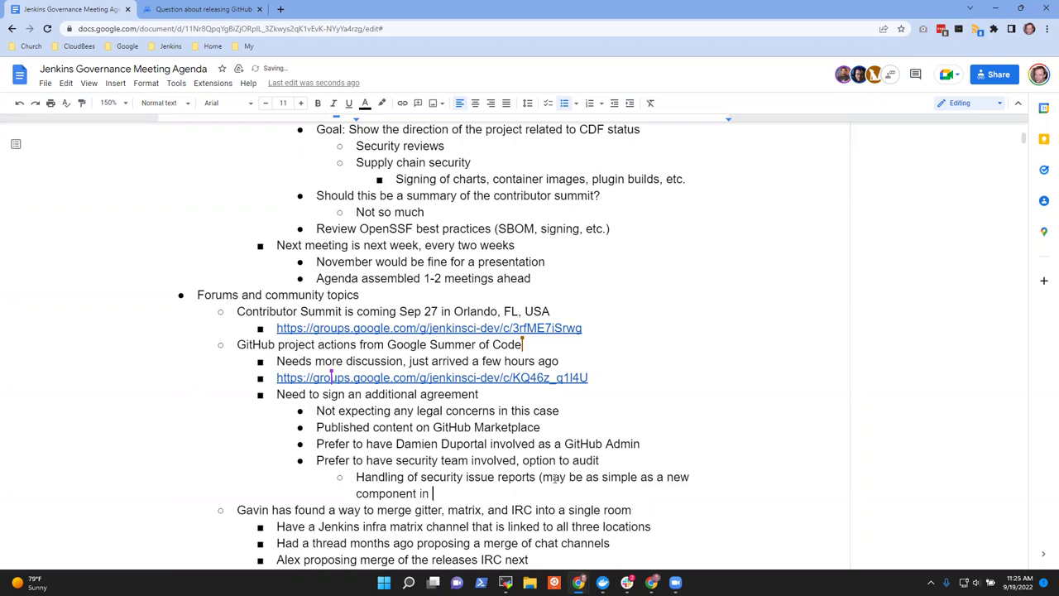
pyautogui.write('security Jira, but needs')
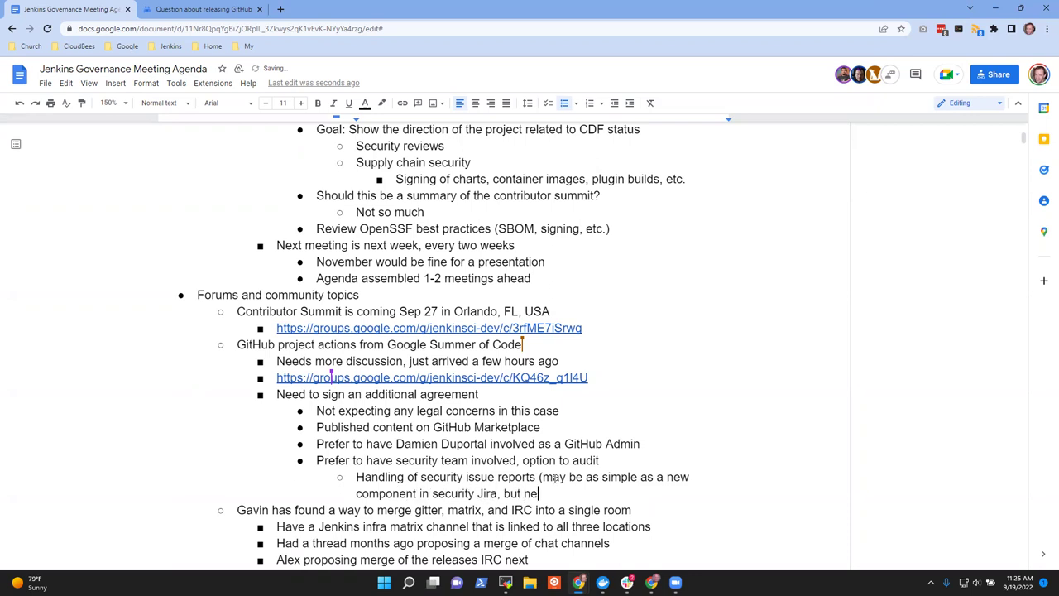
pyautogui.hotkey('ctrl', 'BackSpace')
pyautogui.write('need to be sure')
pyautogui.hotkey('ctrl', 'BackSpace')
pyautogui.hotkey('ctrl', 'BackSpace')
pyautogui.hotkey('ctrl', 'BackSpace')
pyautogui.hotkey('ctrl', 'BackSpace')
pyautogui.hotkey('ctrl', 'BackSpace')
pyautogui.write('needs assigned owners')
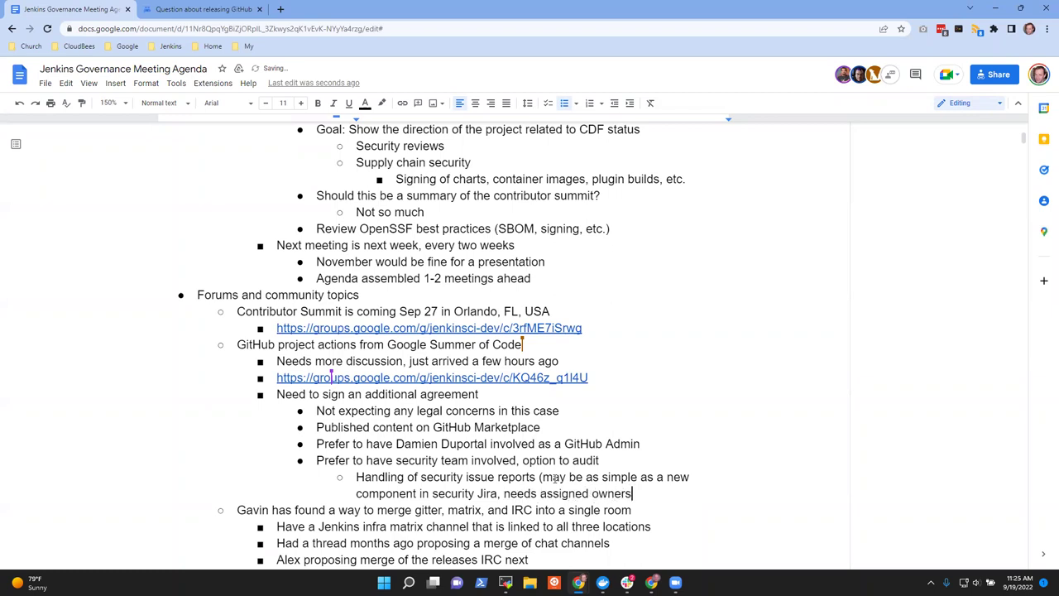
pyautogui.press('BackSpace')
pyautogui.write('(s)')
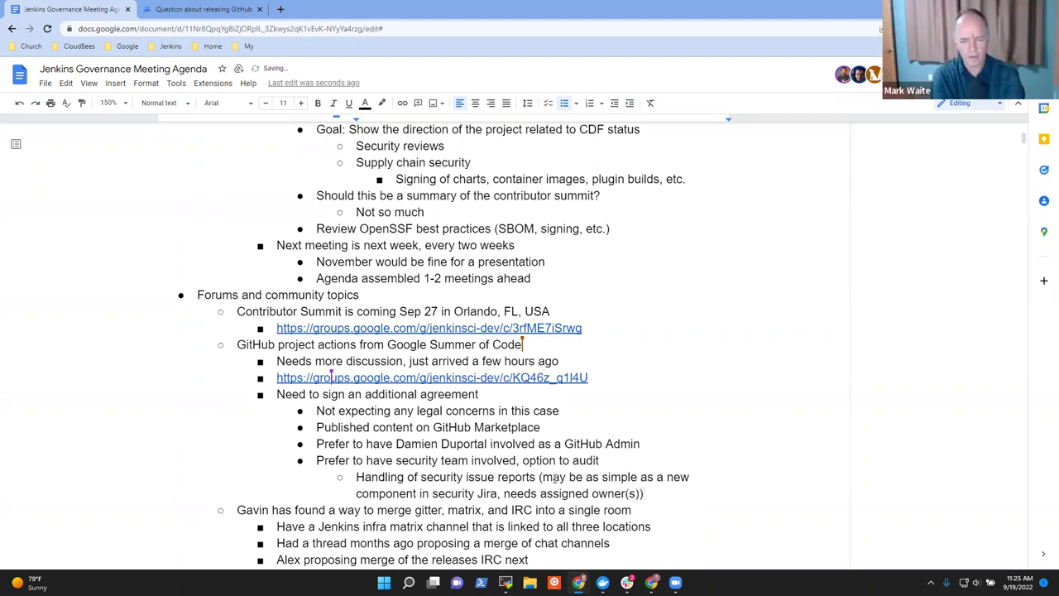
pyautogui.write(')')
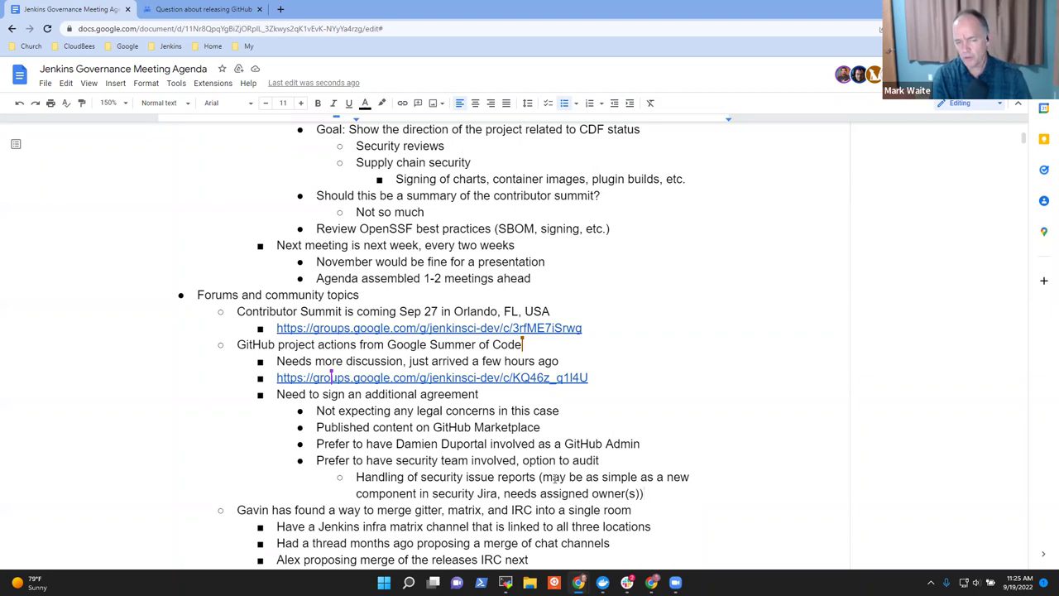
# Review the GitHub project actions topic and the chat-merge topic, highlighting each heading line in turn.
pyautogui.press('Up')
pyautogui.press('Up')
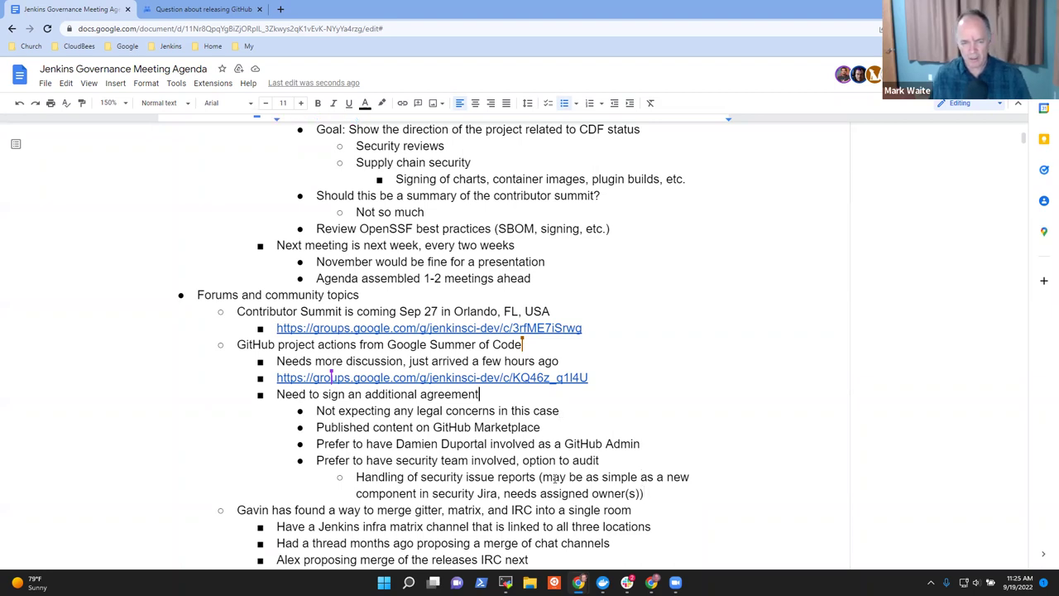
pyautogui.press('Up')
pyautogui.press('Up')
pyautogui.hotkey('shift', 'Home')
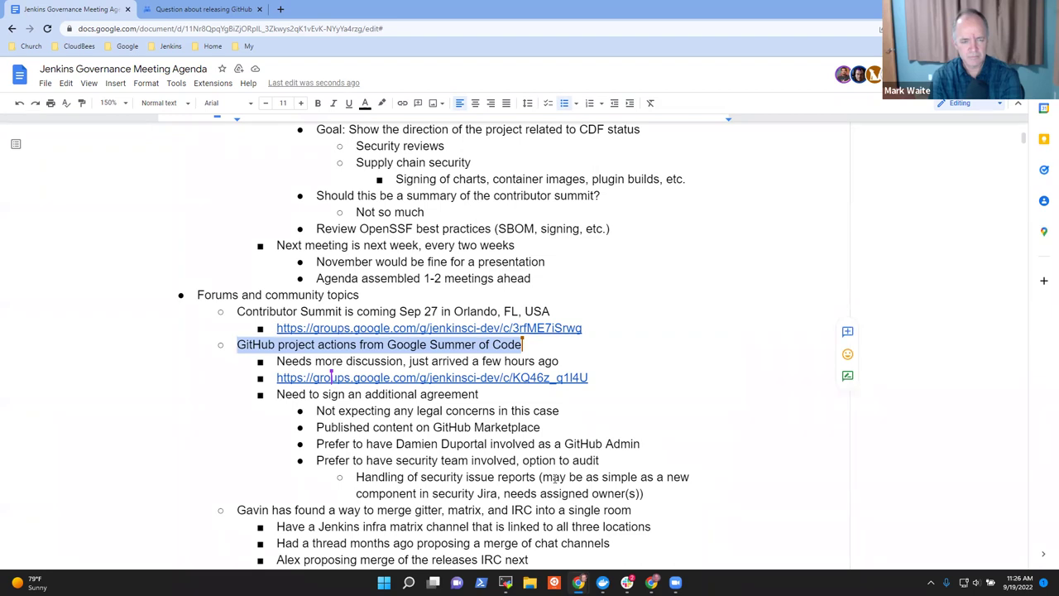
pyautogui.press('Down')
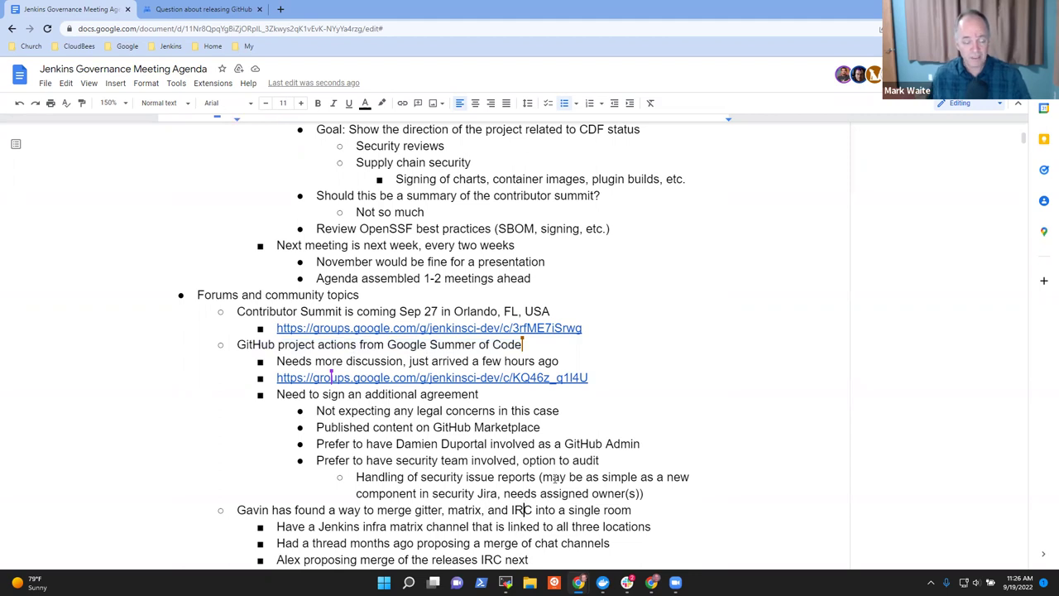
pyautogui.press('Home')
pyautogui.hotkey('shift', 'End')
pyautogui.press('Down')
pyautogui.press('Down')
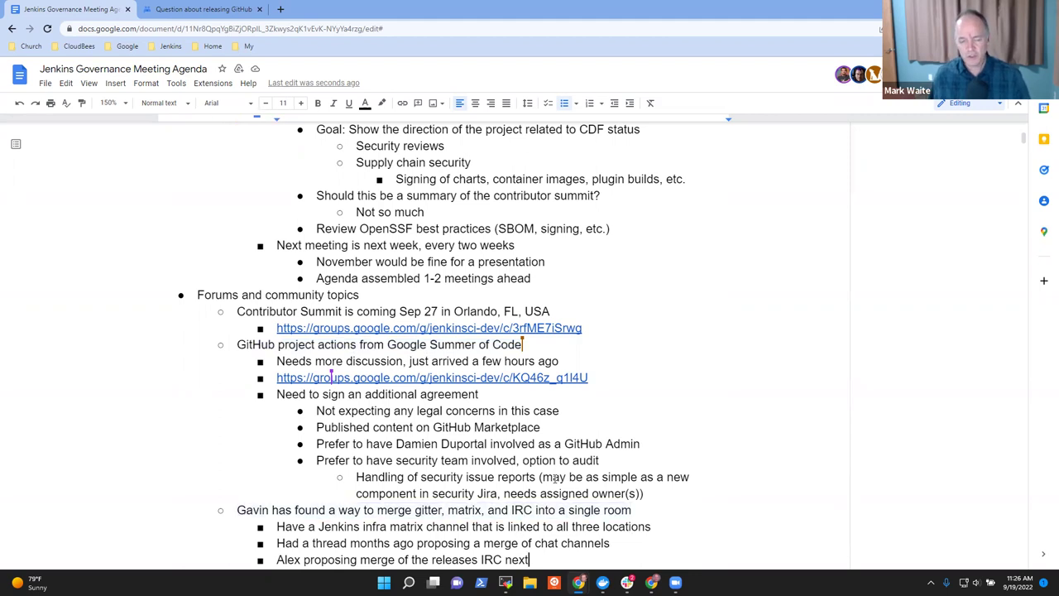
pyautogui.scroll(-1, 555, 479)
pyautogui.press('Up')
pyautogui.press('Up')
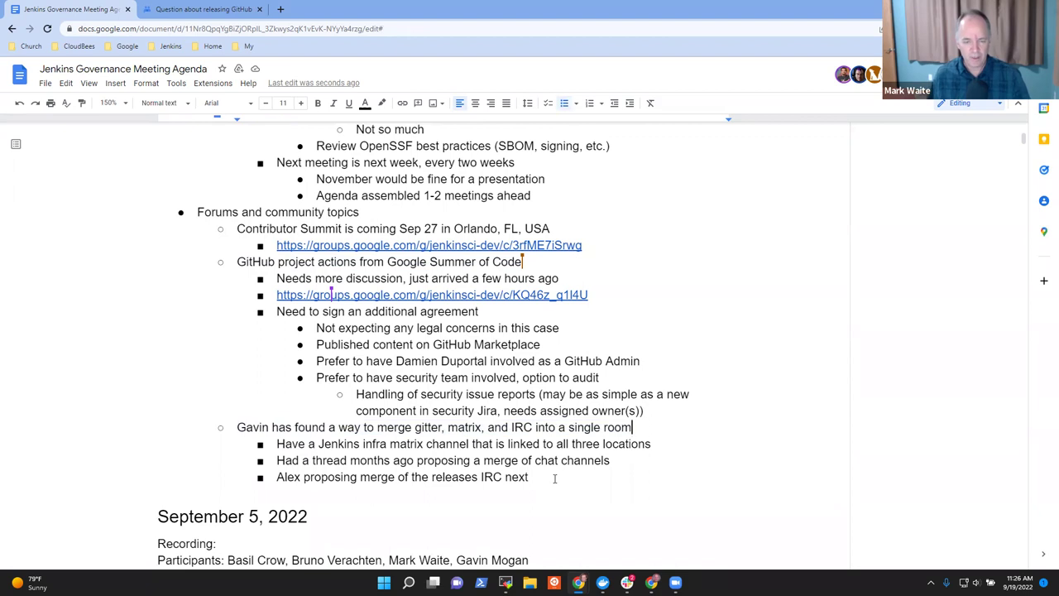
pyautogui.hotkey('shift', 'Home')
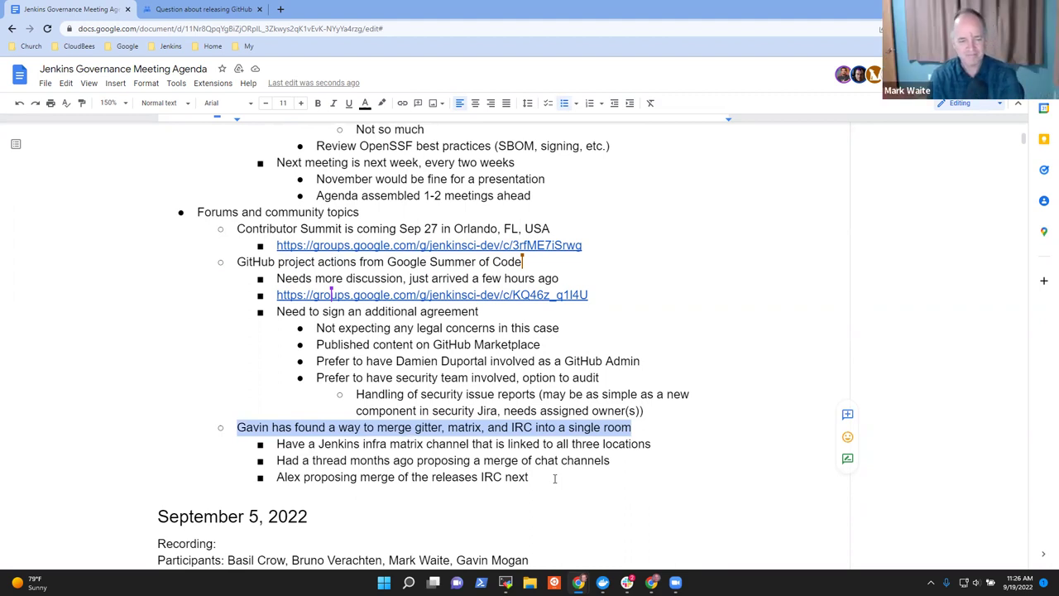
pyautogui.press('Down')
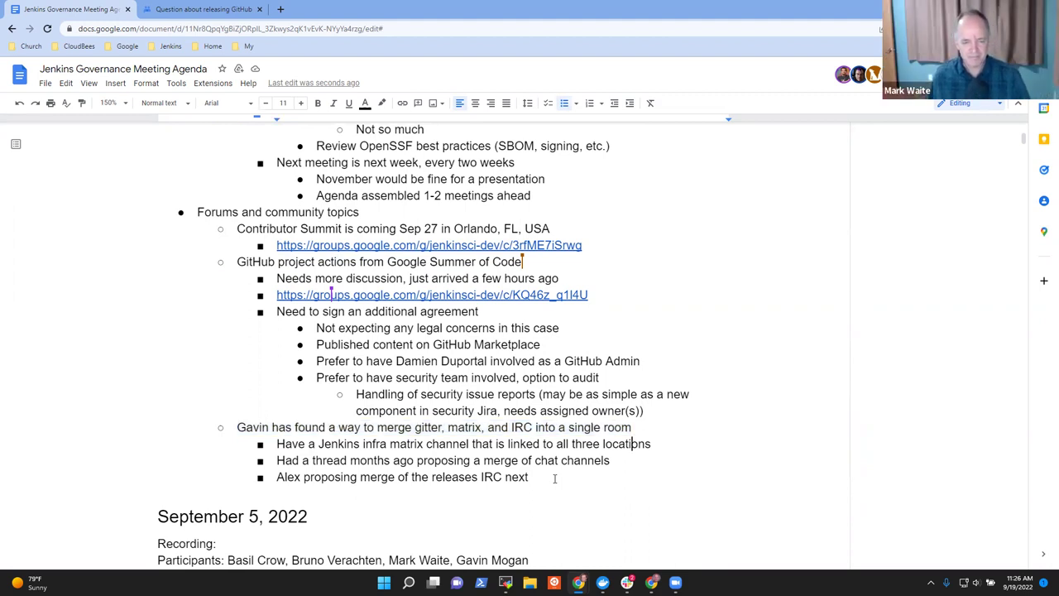
pyautogui.press('Down')
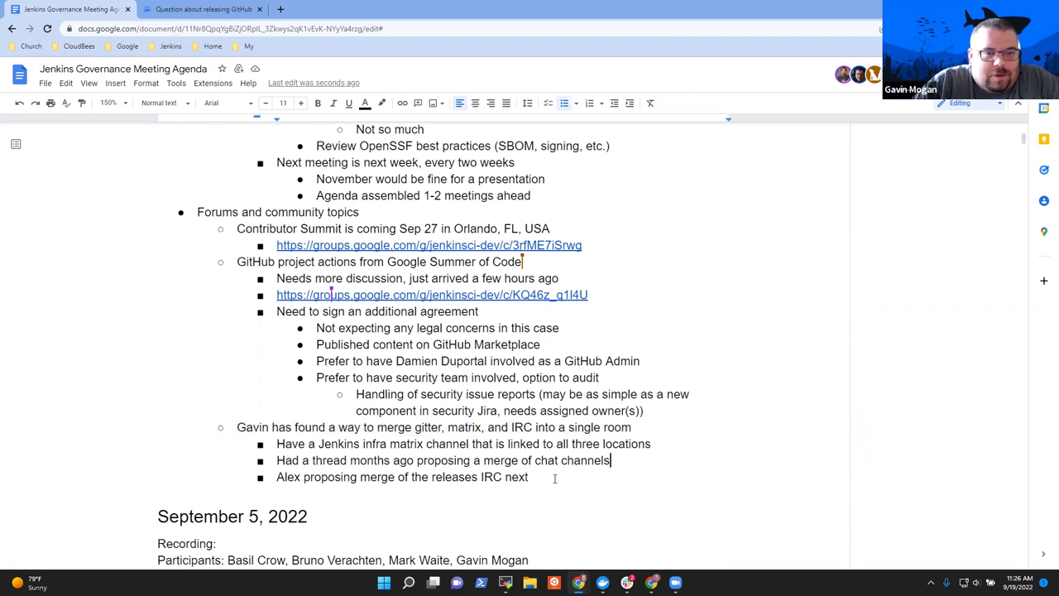
# Add the bullet "Releases IRC, gitter, and matrix are all in a single room" below the Jenkins infra matrix channel bullet.
pyautogui.press('Up')
pyautogui.press('Return')
pyautogui.write('Releases ')
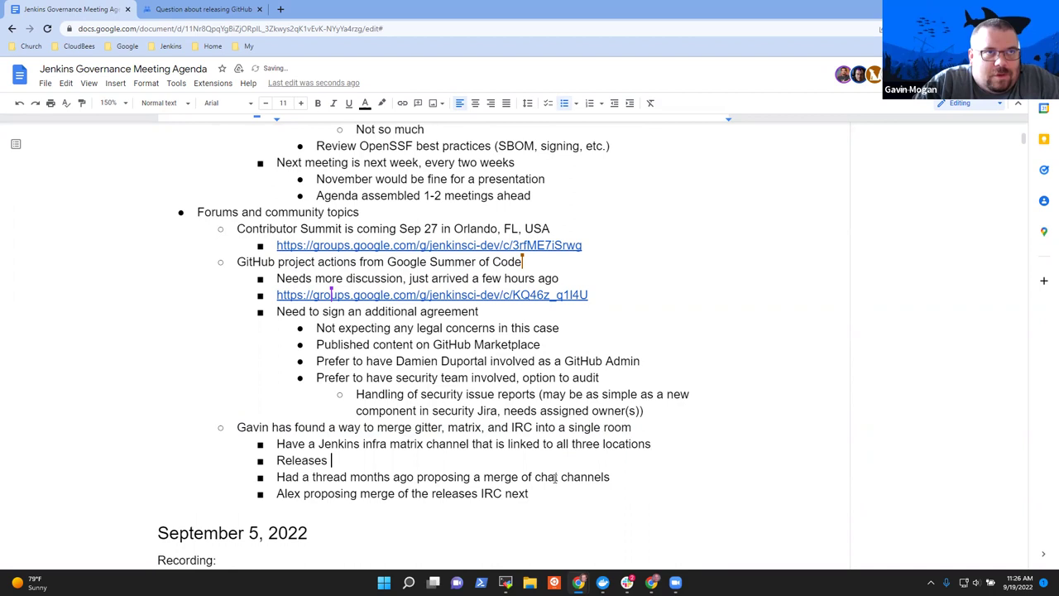
pyautogui.write('IRC to')
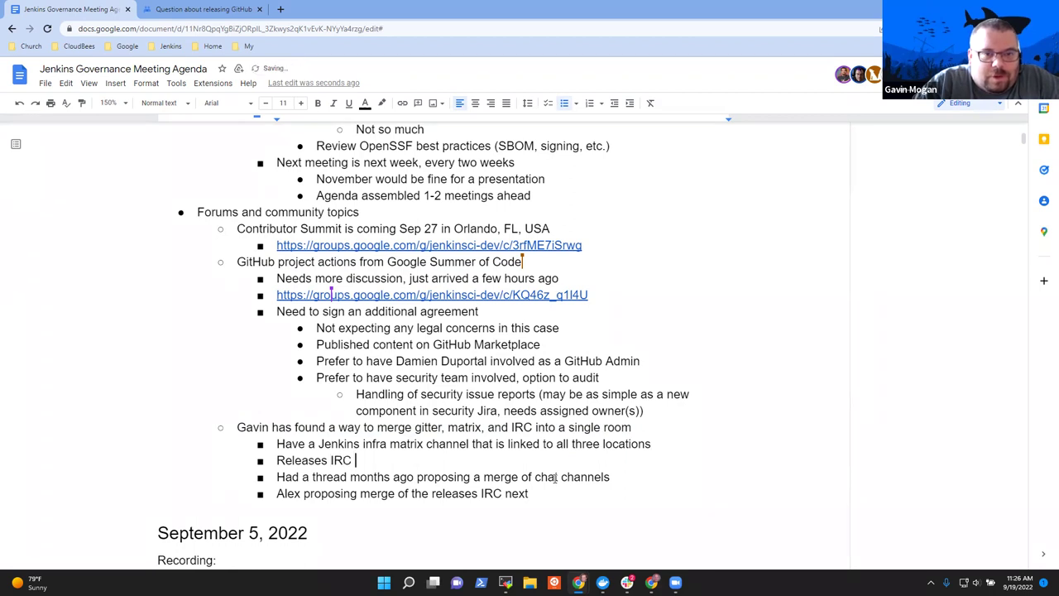
pyautogui.press('BackSpace')
pyautogui.press('BackSpace')
pyautogui.press('BackSpace')
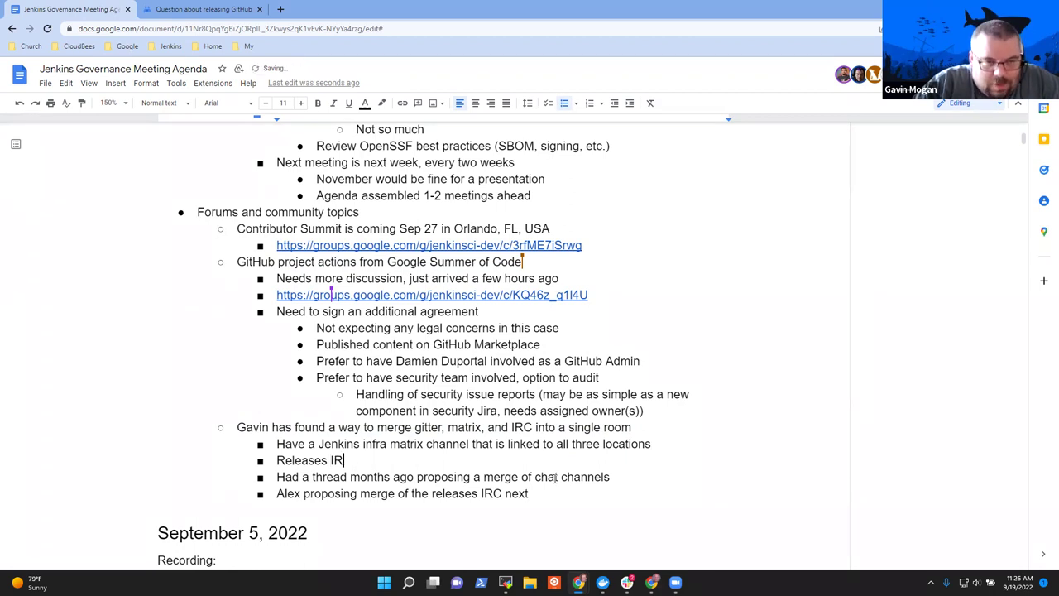
pyautogui.write(', git')
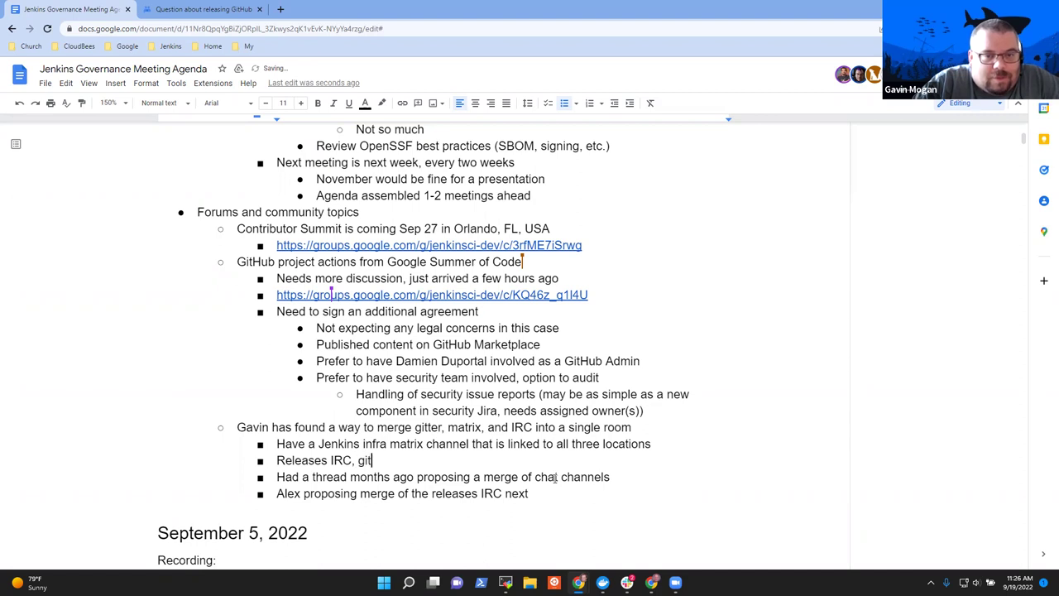
pyautogui.write('ter, and matrix')
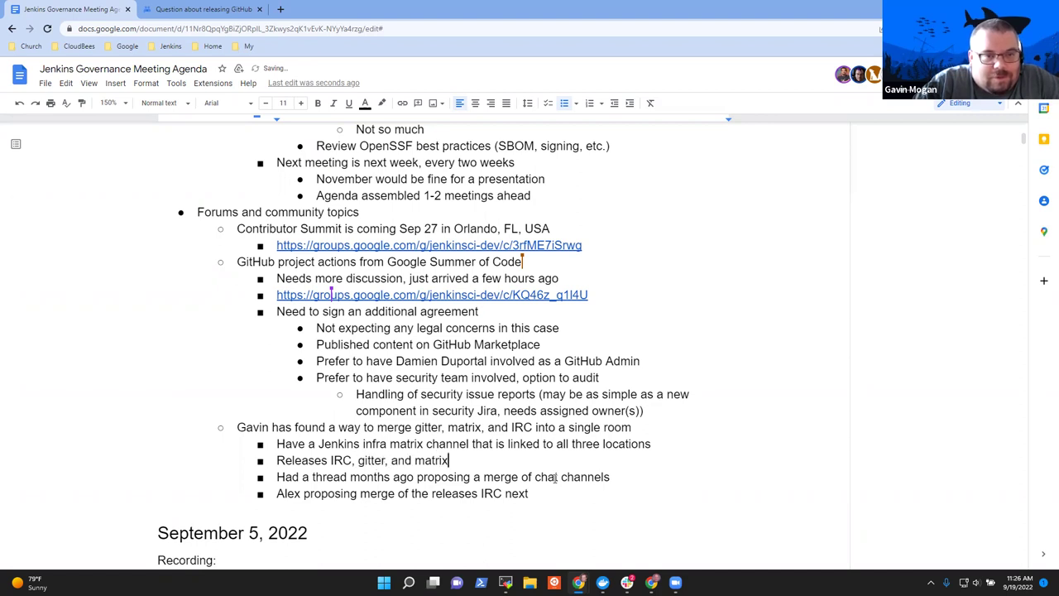
pyautogui.write(' are all in a single room')
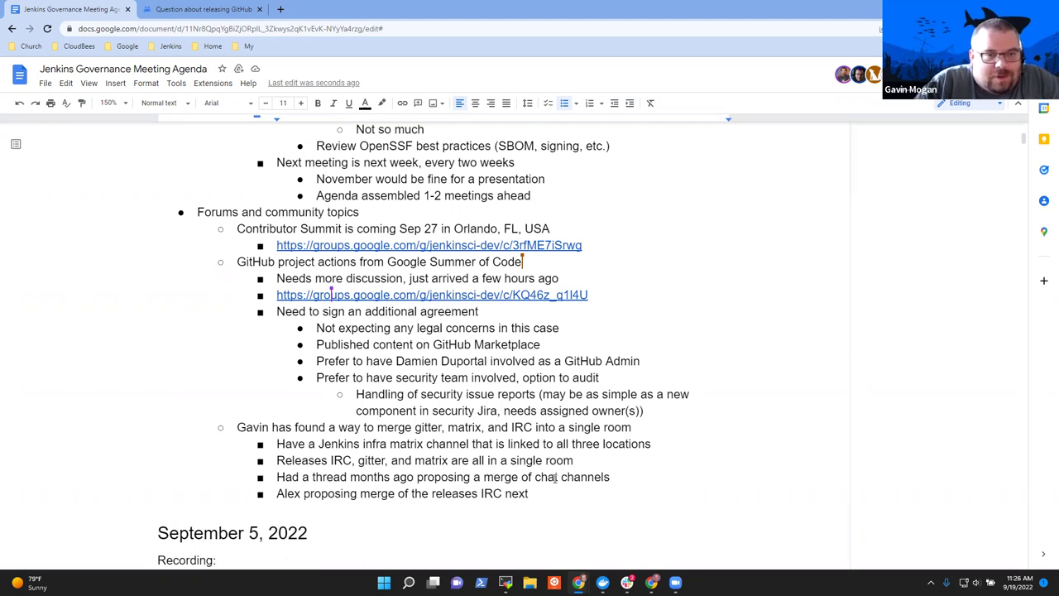
# Delete the word "all" before "three locations" in the Jenkins infra matrix channel bullet.
pyautogui.hotkey('ctrl', 'Left')
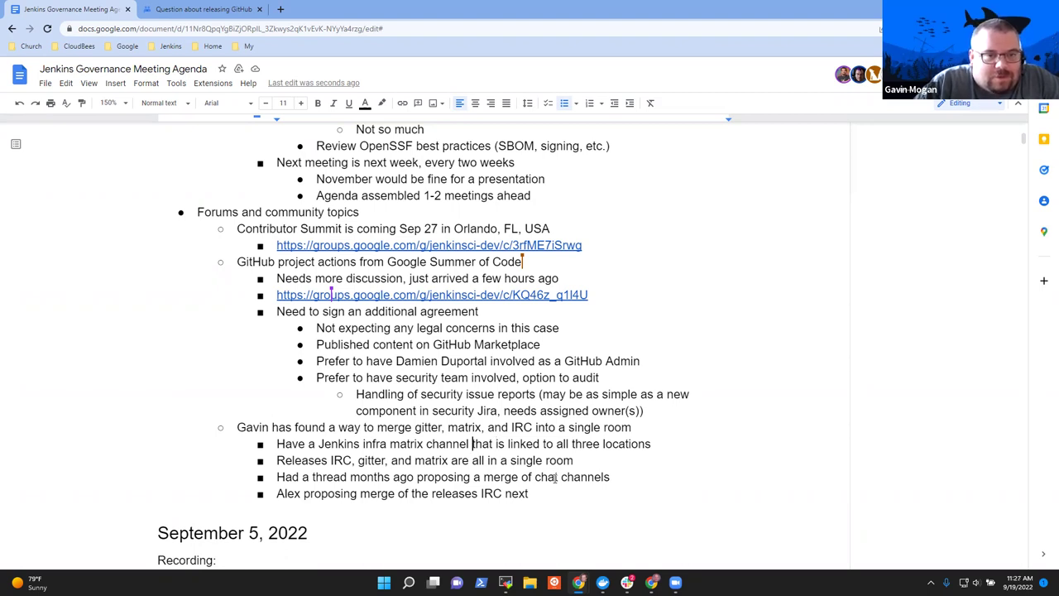
pyautogui.hotkey('ctrl', 'Right')
pyautogui.hotkey('ctrl', 'Right')
pyautogui.hotkey('ctrl', 'Right')
pyautogui.hotkey('ctrl', 'Right')
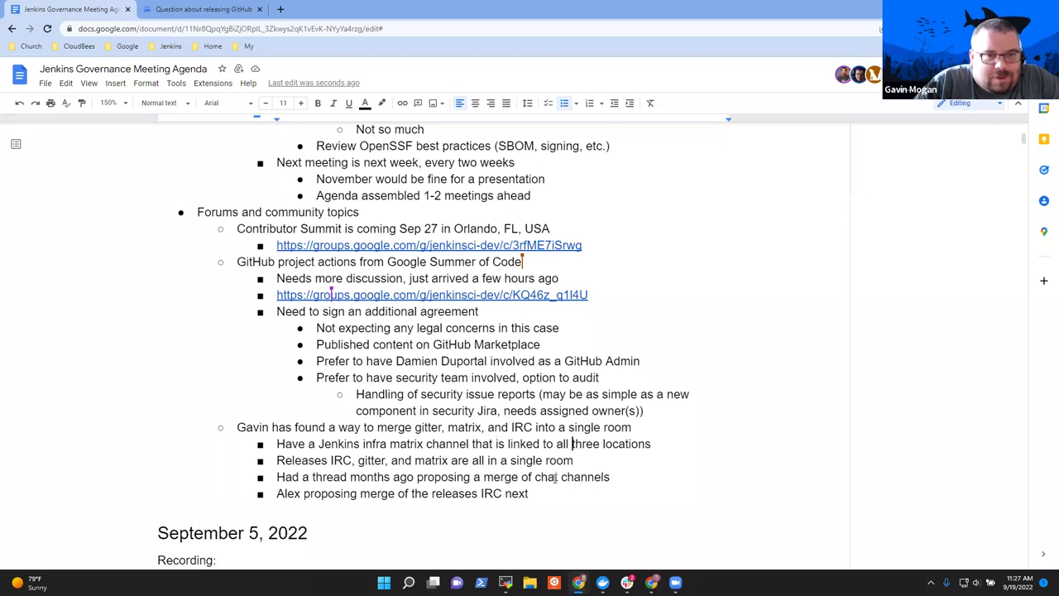
pyautogui.hotkey('ctrl', 'BackSpace')
pyautogui.press('Down')
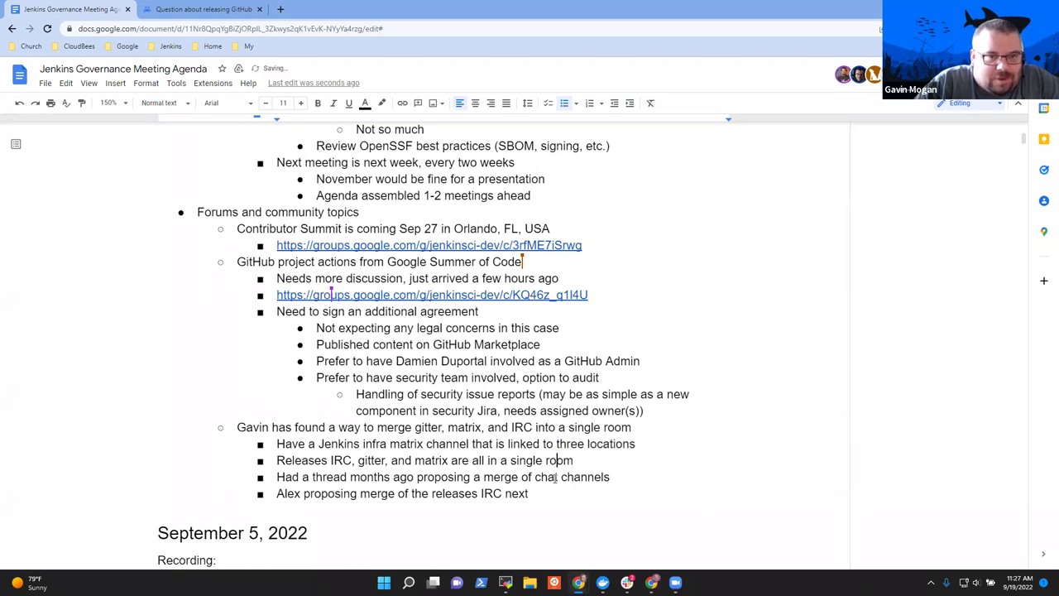
# Nest "All releases channels in a single matrix room" under the Releases bullet and begin another nested bullet with "All".
pyautogui.press('End')
pyautogui.press('Return')
pyautogui.press('Tab')
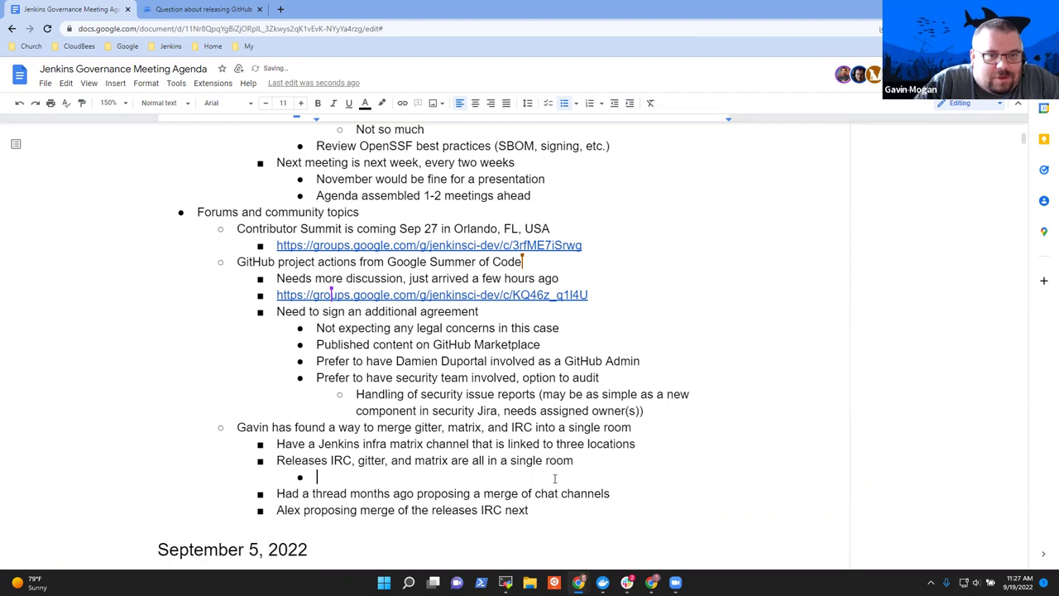
pyautogui.write('All releases chan')
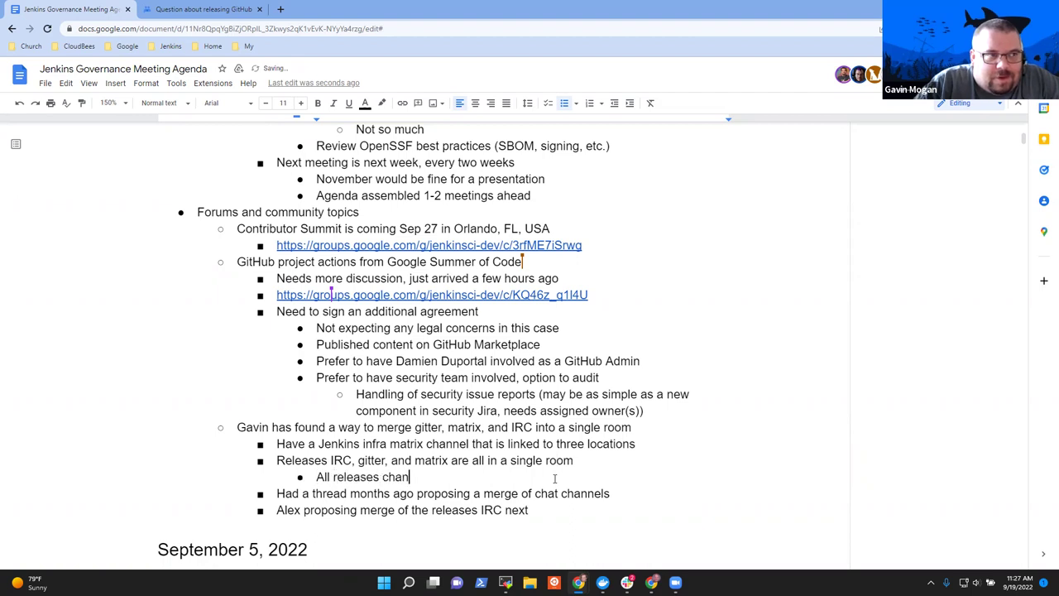
pyautogui.write('nels in a single ')
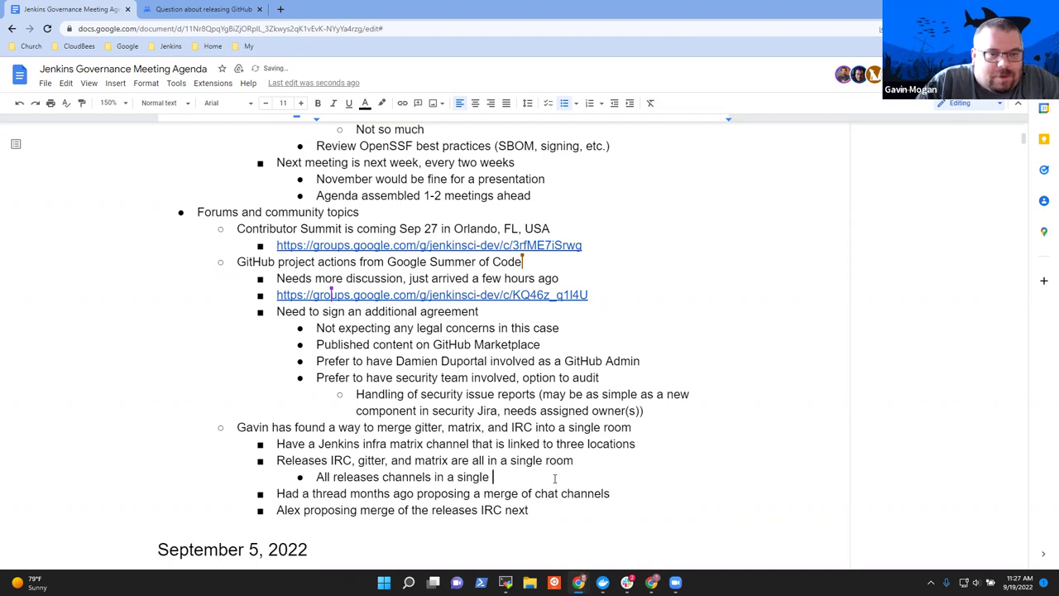
pyautogui.write('matrix room')
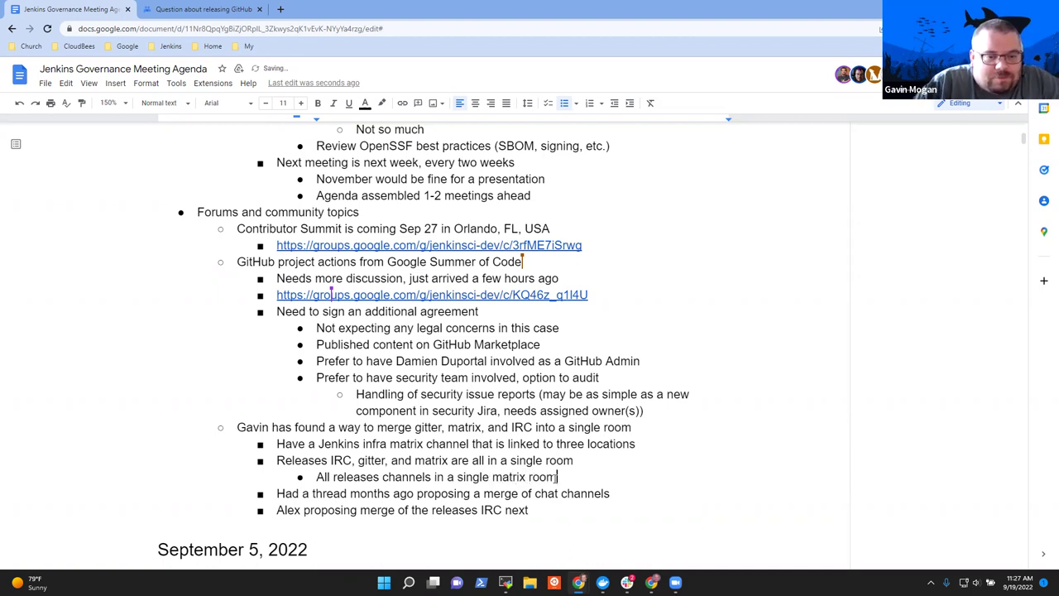
pyautogui.press('Return')
pyautogui.write('All')
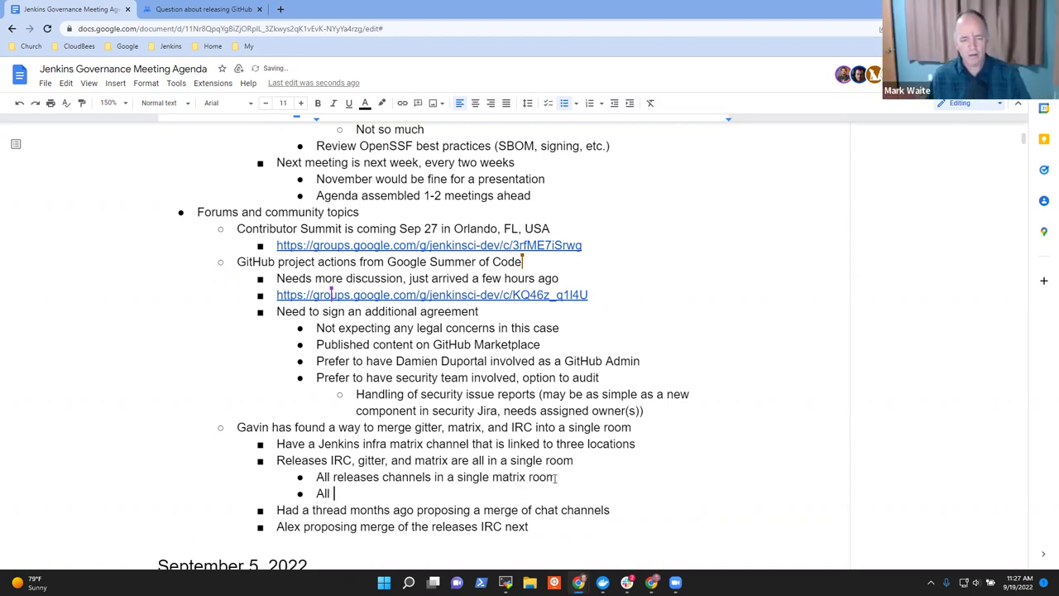
# Reread the chat-merge bullets and highlight "Jenkins infra matrix channel" in the first one.
pyautogui.press('Up')
pyautogui.press('Up')
pyautogui.press('Up')
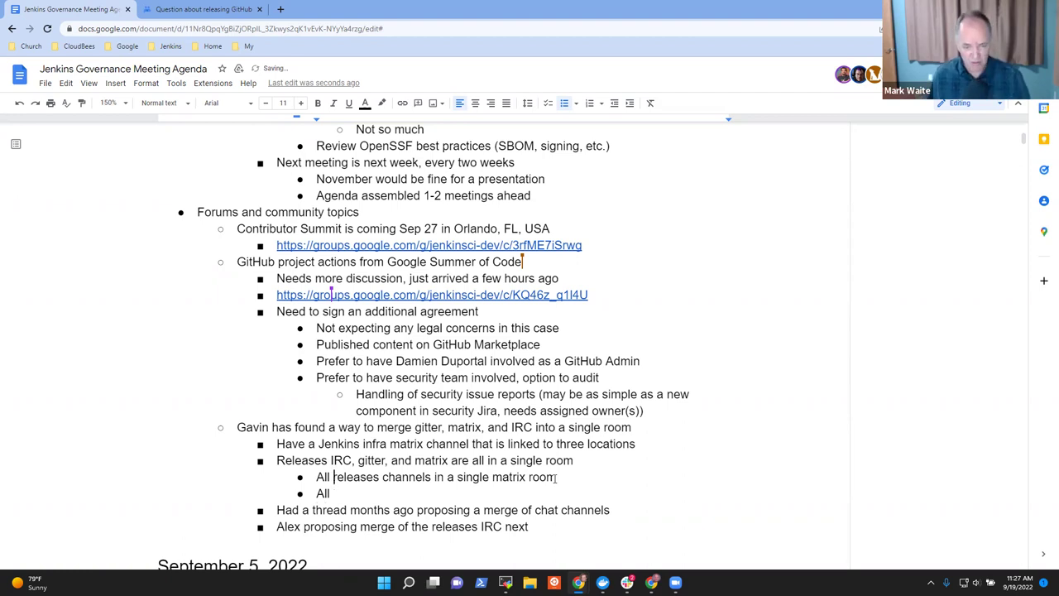
pyautogui.press('End')
pyautogui.press('Down')
pyautogui.press('Down')
pyautogui.press('Down')
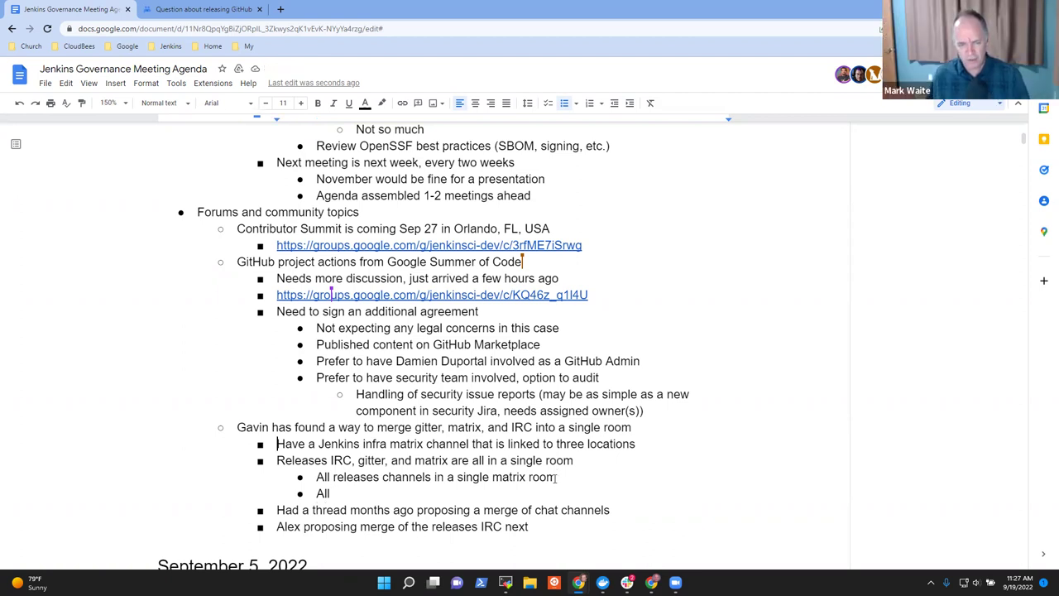
pyautogui.hotkey('ctrl', 'Right')
pyautogui.hotkey('ctrl', 'Right')
pyautogui.hotkey('ctrl', 'shift', 'Right')
pyautogui.hotkey('ctrl', 'shift', 'Right')
pyautogui.hotkey('ctrl', 'shift', 'Right')
pyautogui.hotkey('ctrl', 'shift', 'Right')
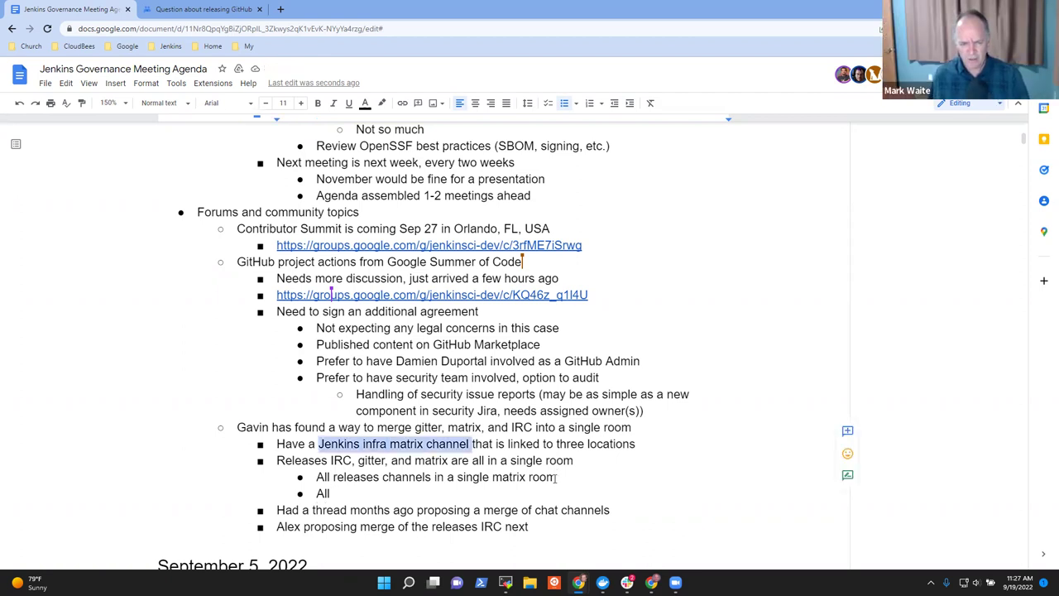
# Remove the unfinished "All" bullet below "All releases channels in a single matrix room".
pyautogui.press('Down')
pyautogui.press('Down')
pyautogui.press('Down')
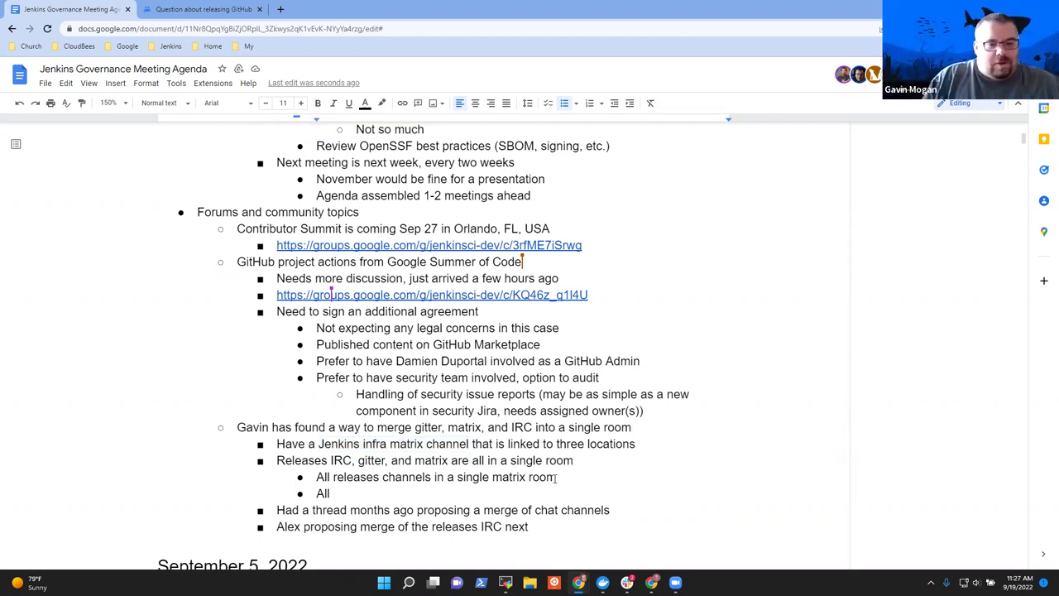
pyautogui.hotkey('ctrl', 'BackSpace')
pyautogui.write('A')
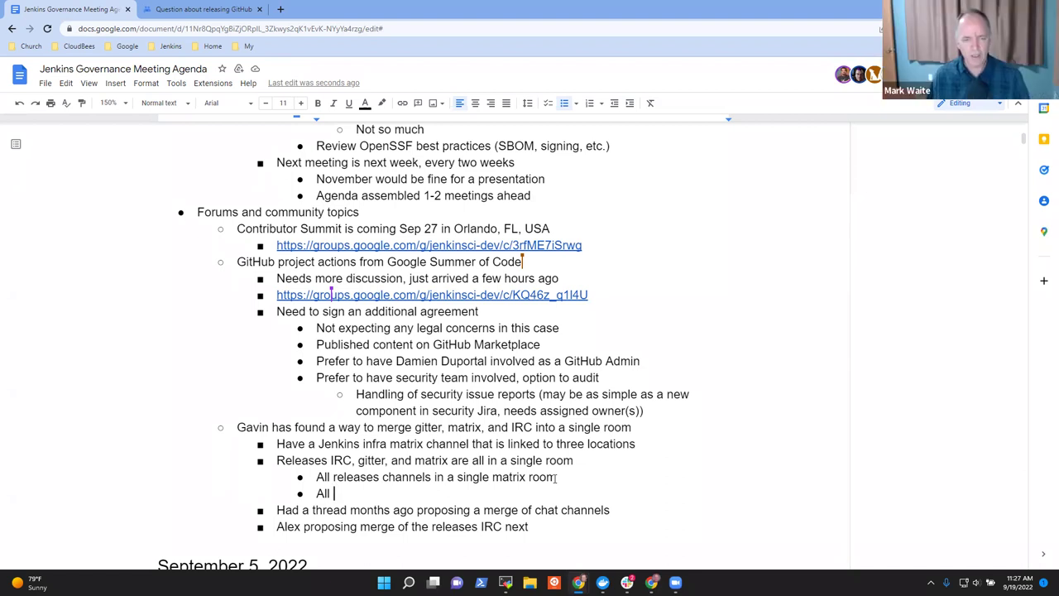
pyautogui.hotkey('ctrl', 'shift', 'Left')
pyautogui.press('BackSpace')
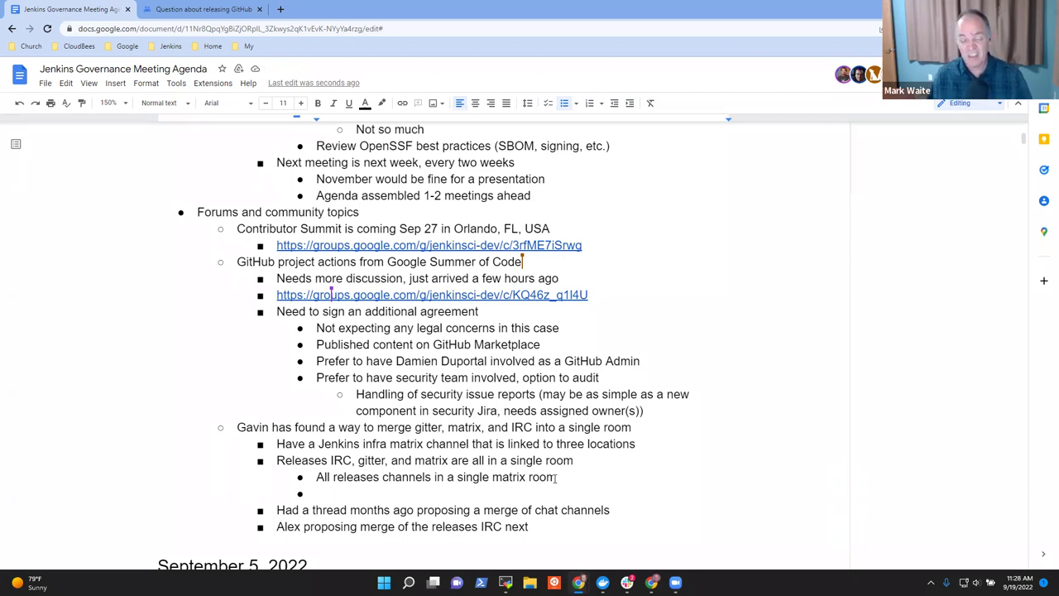
pyautogui.press('BackSpace')
pyautogui.press('BackSpace')
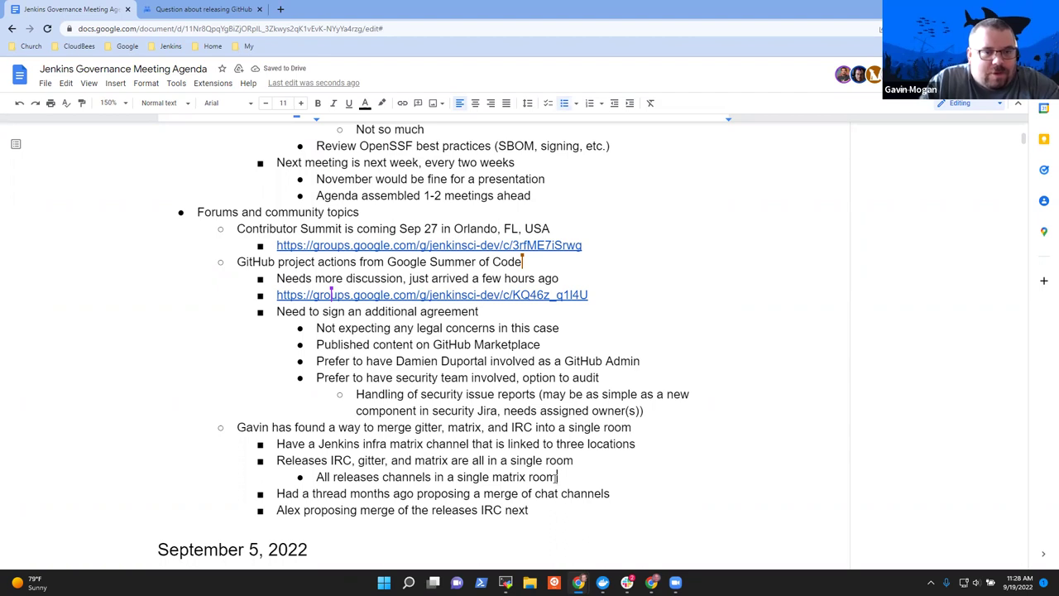
# Nest the bullet "Matrix at the center, bridges to other locations" under "All releases channels in a single matrix room".
pyautogui.press('Return')
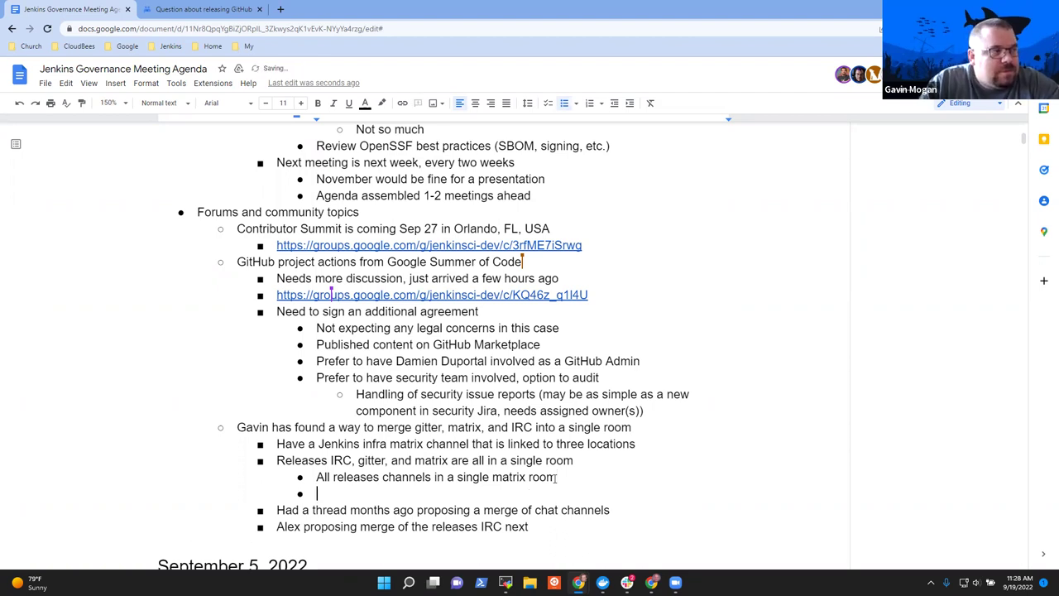
pyautogui.write('Matrix in')
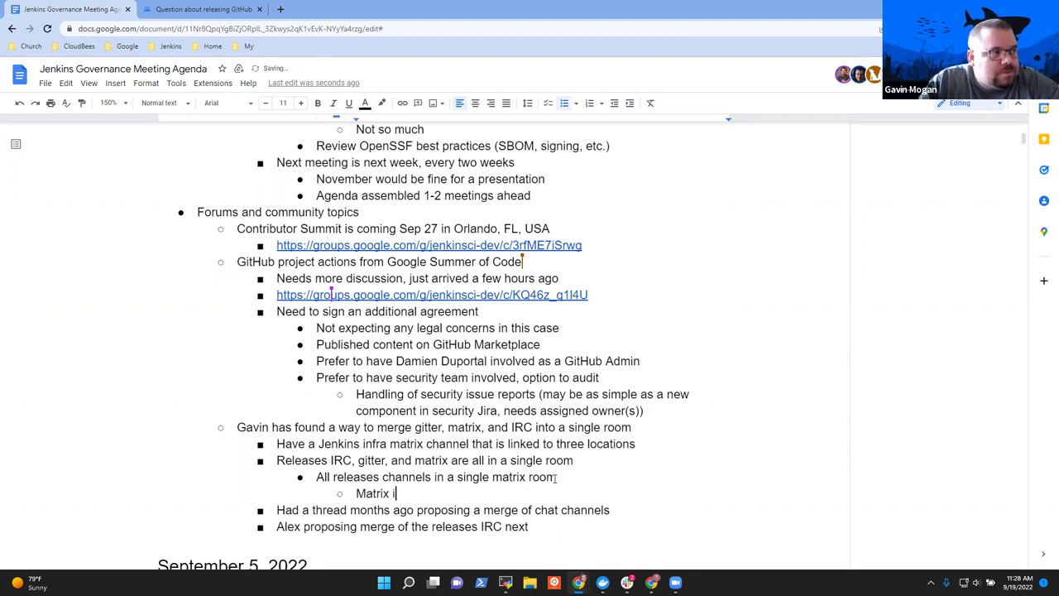
pyautogui.press('BackSpace')
pyautogui.press('BackSpace')
pyautogui.write('at the ')
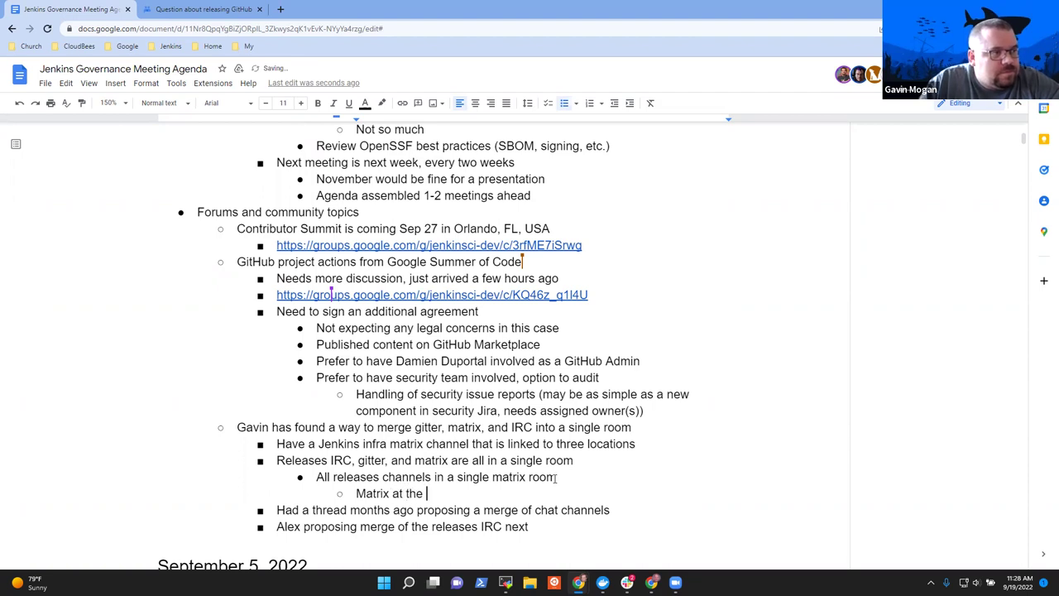
pyautogui.write('center, bridges')
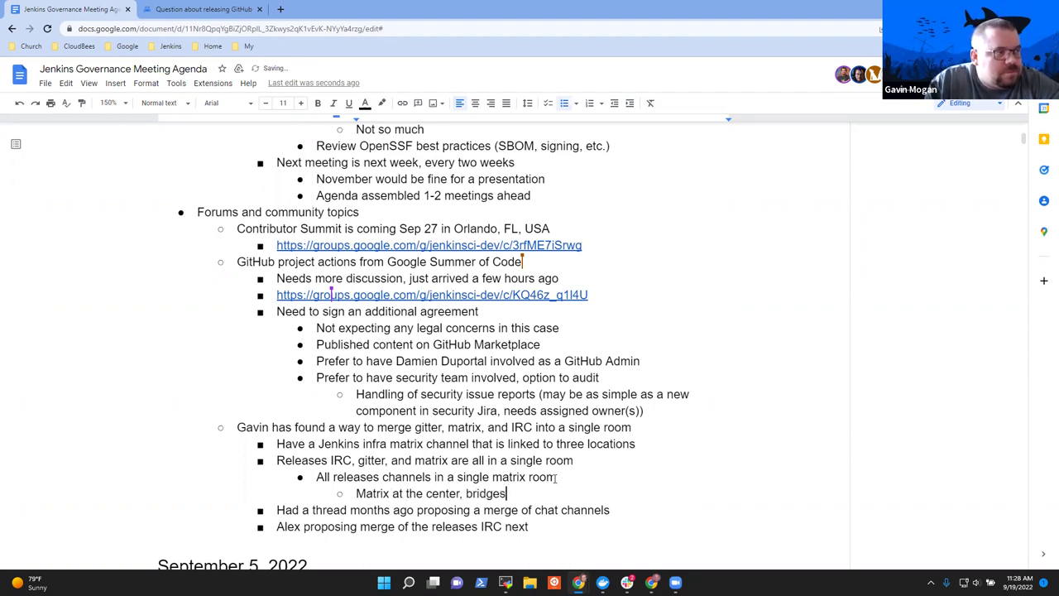
pyautogui.write(' ot othe')
pyautogui.press('BackSpace')
pyautogui.press('BackSpace')
pyautogui.press('BackSpace')
pyautogui.press('BackSpace')
pyautogui.press('BackSpace')
pyautogui.press('BackSpace')
pyautogui.press('BackSpace')
pyautogui.write('t')
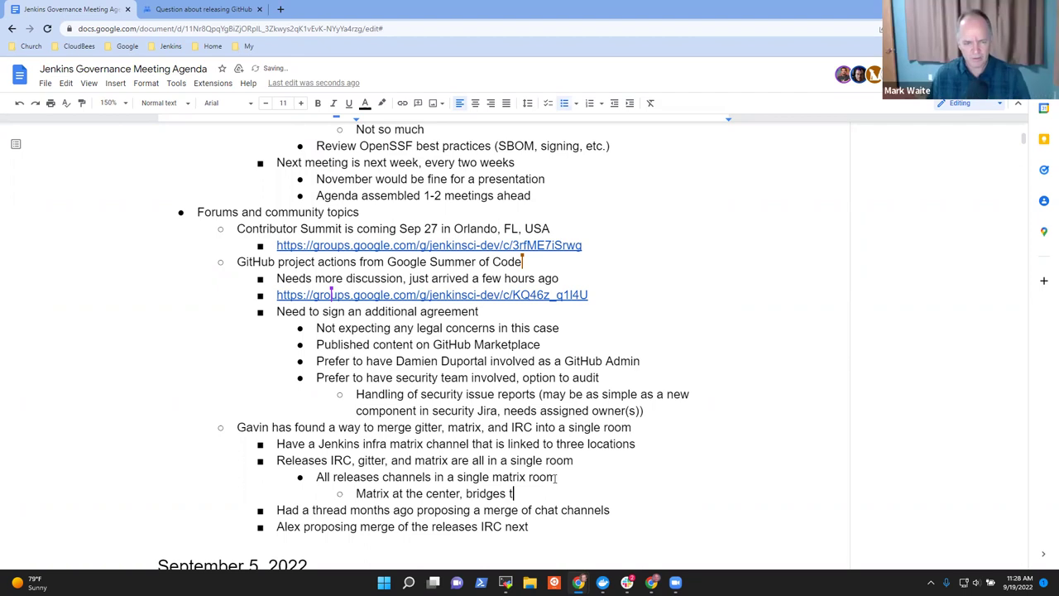
pyautogui.write('o other locations')
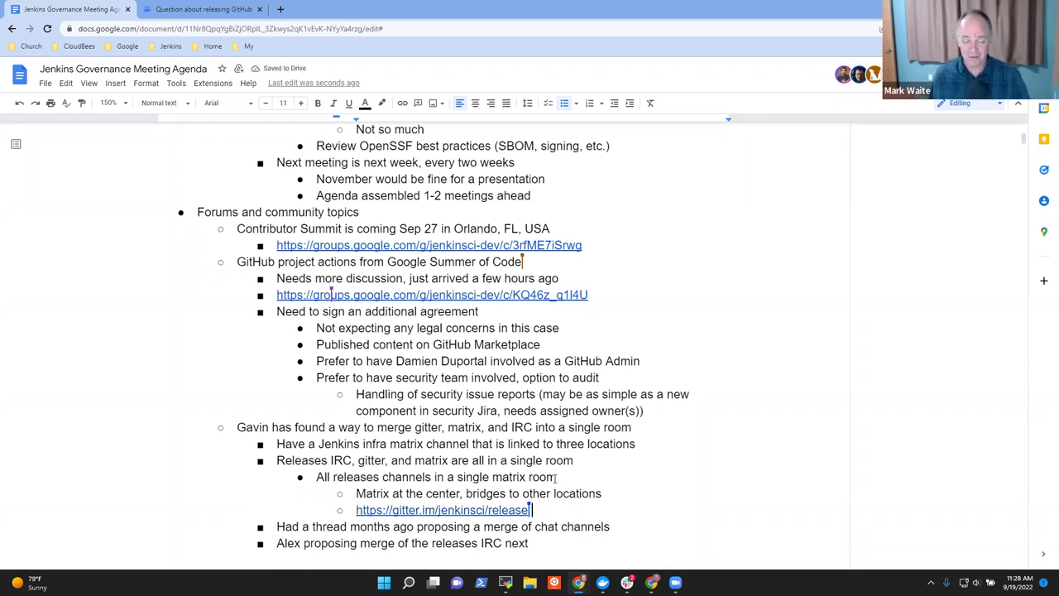
# Start a new bullet after the releases IRC merge proposal, one level out alongside the other community topics.
pyautogui.press('Down')
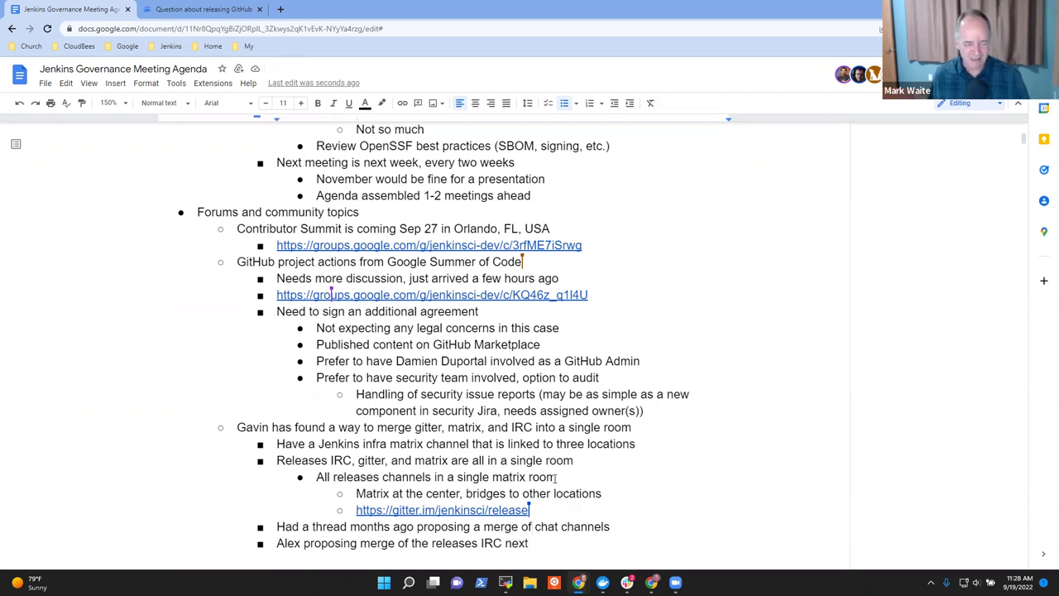
pyautogui.scroll(-1, 555, 477)
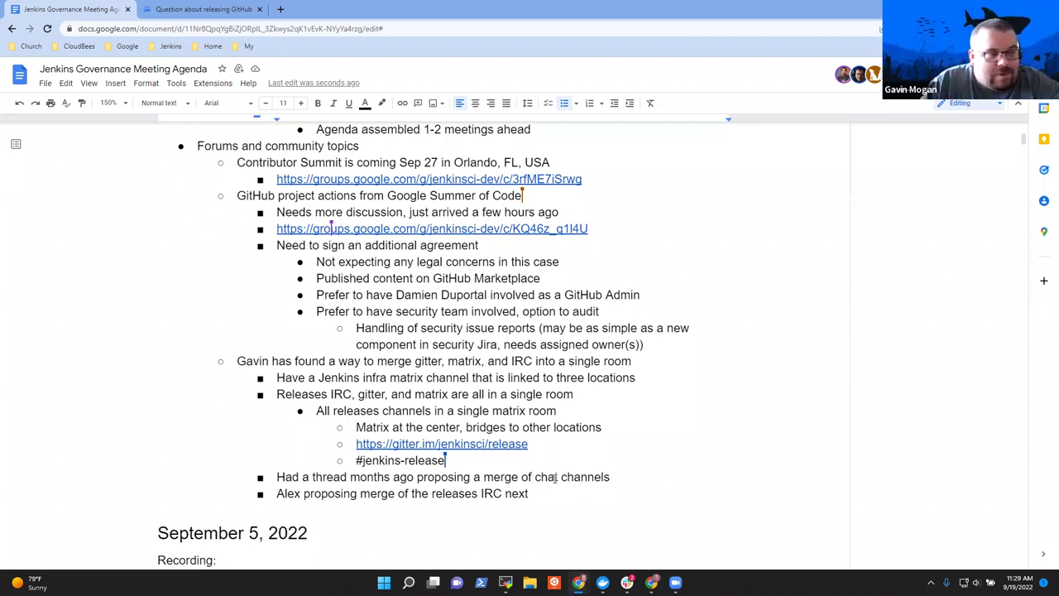
pyautogui.press('Down')
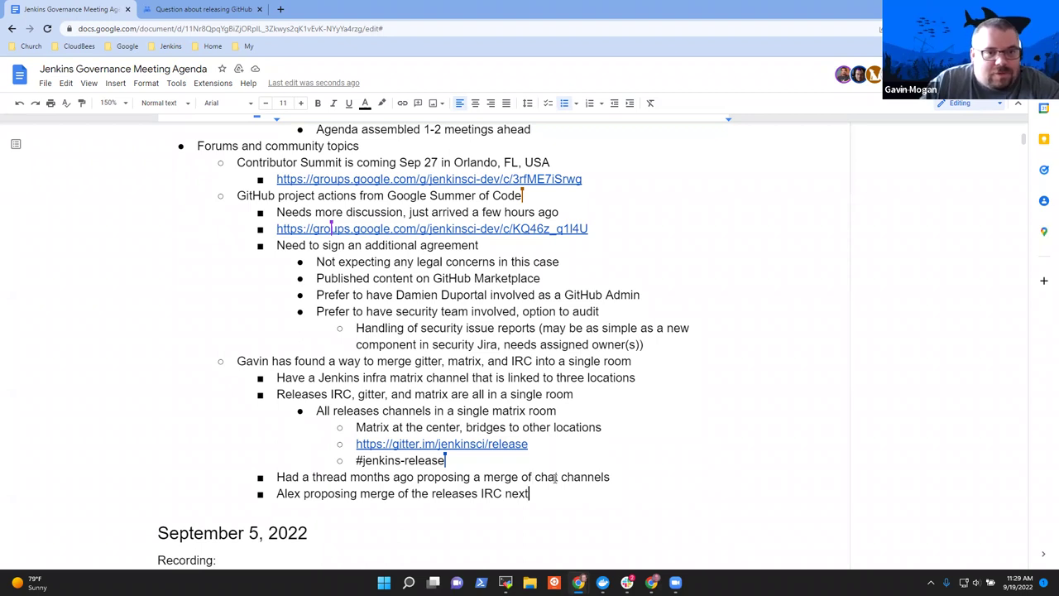
pyautogui.press('Return')
pyautogui.hotkey('shift', 'Tab')
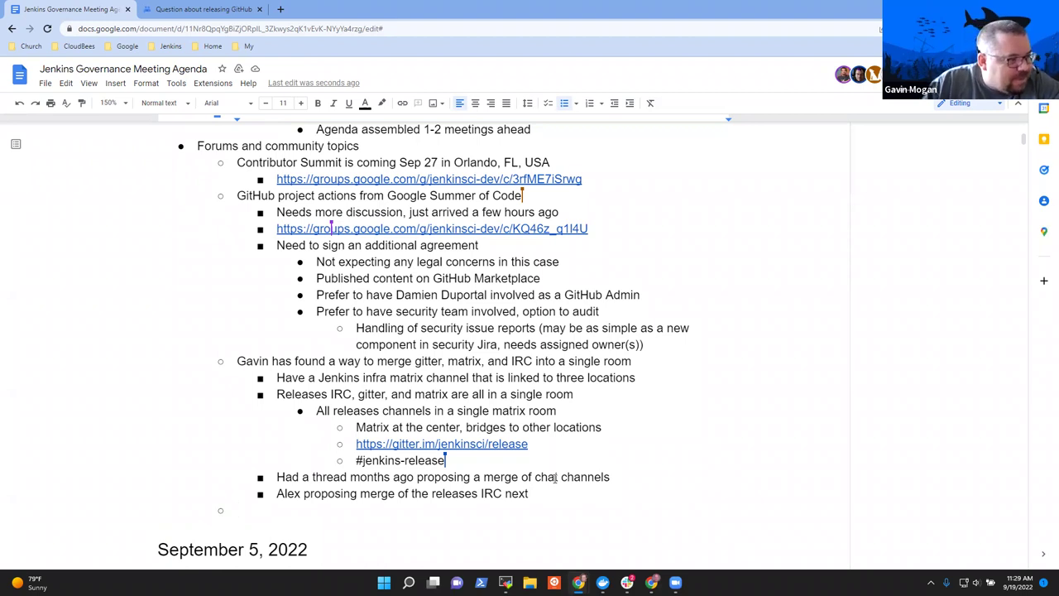
pyautogui.write('We')
pyautogui.press('BackSpace')
pyautogui.press('BackSpace')
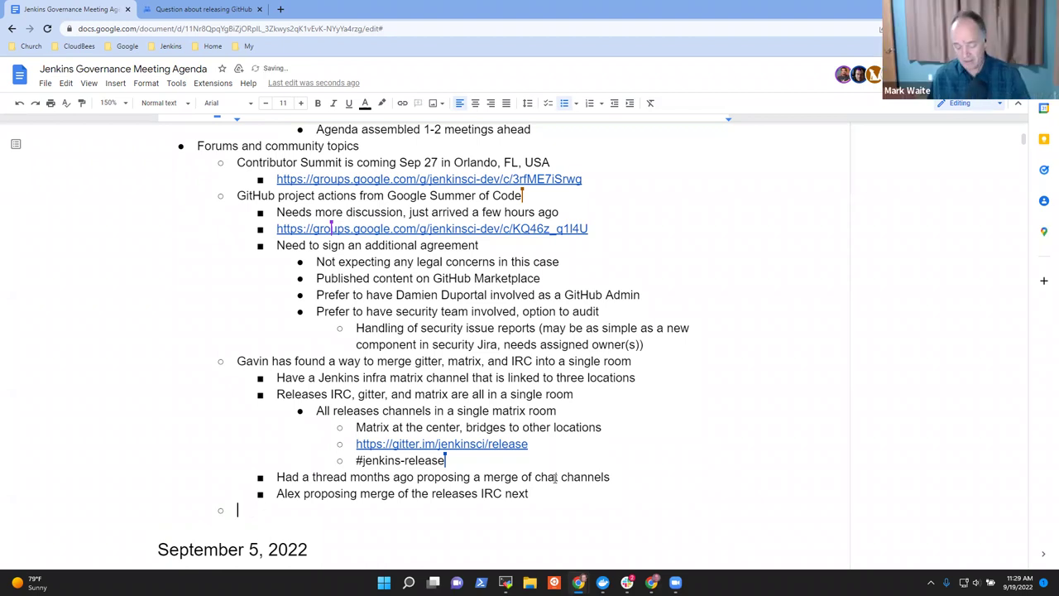
pyautogui.write('Gavin woul')
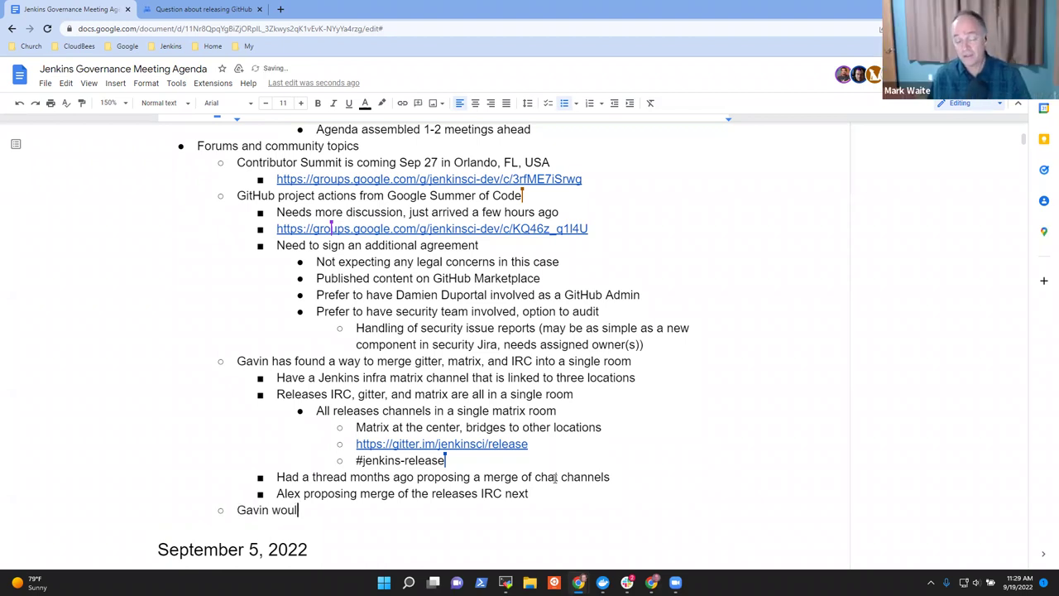
pyautogui.write('d like')
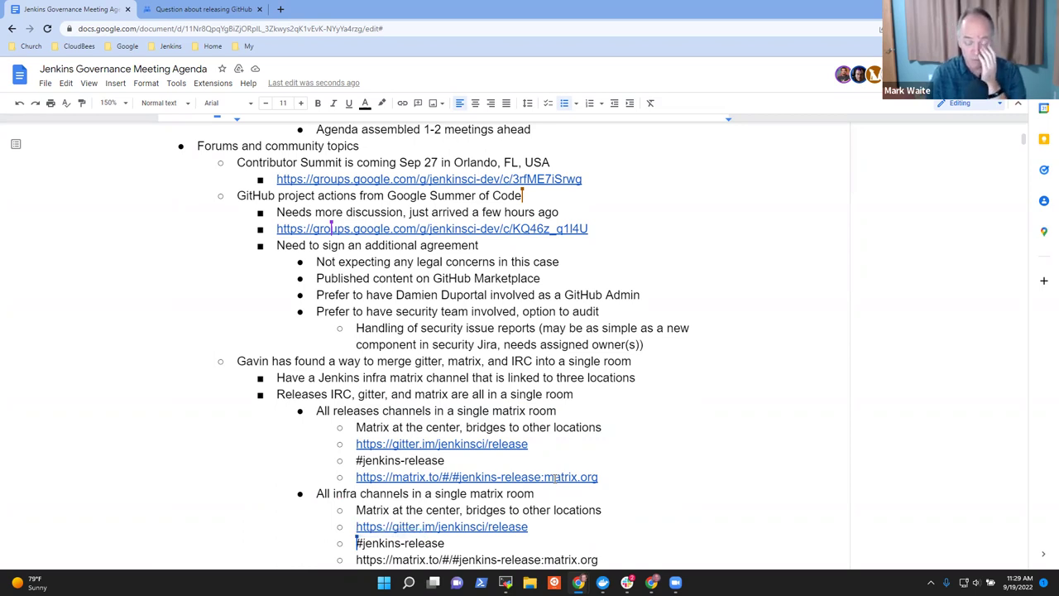
# Replace the unfinished text of the last community topic bullet with "Show the pipeline graph viewer".
pyautogui.scroll(-3, 555, 478)
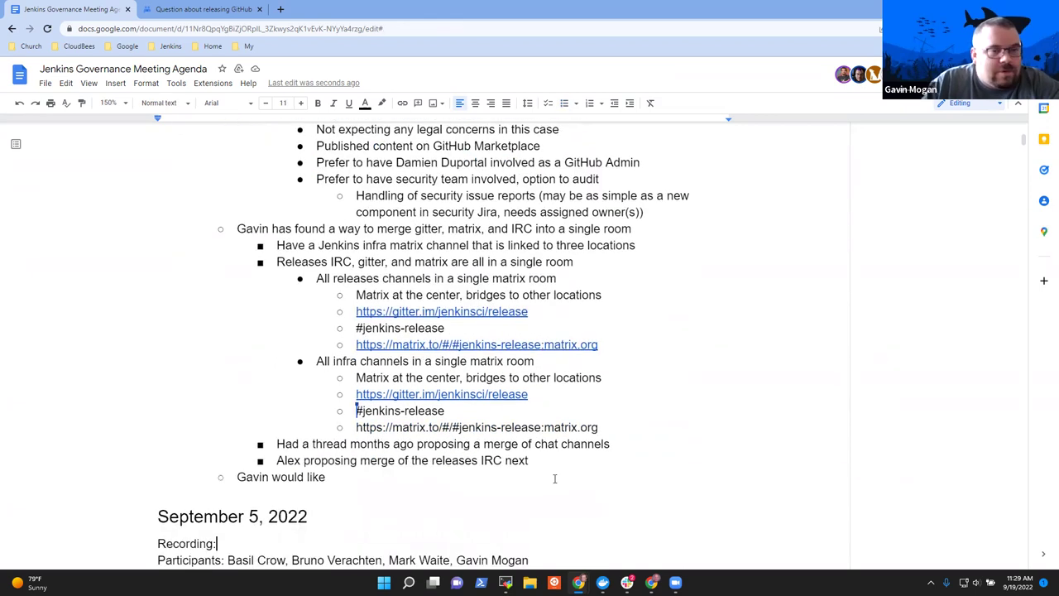
pyautogui.click(554, 479)
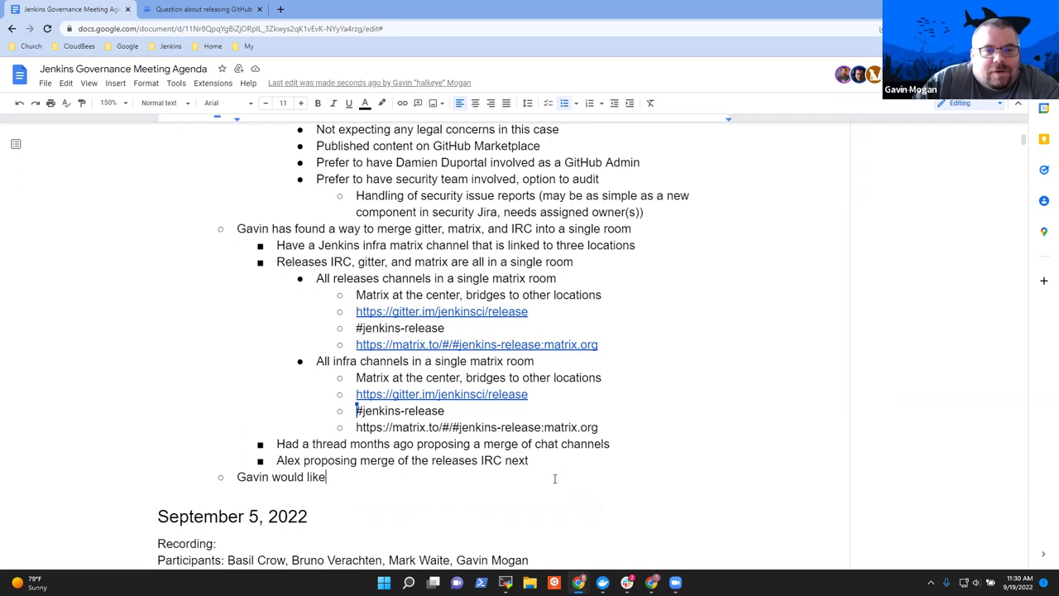
pyautogui.hotkey('ctrl', 'shift', 'Left')
pyautogui.hotkey('ctrl', 'shift', 'Left')
pyautogui.hotkey('ctrl', 'shift', 'Left')
pyautogui.hotkey('ctrl', 'shift', 'Left')
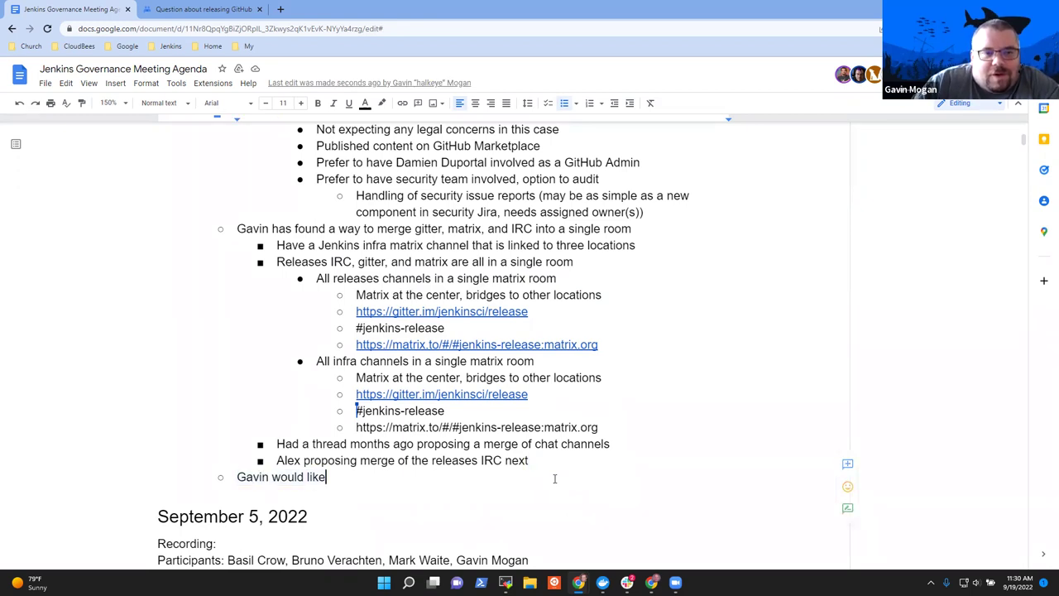
pyautogui.press('Right')
pyautogui.hotkey('ctrl', 'shift', 'Left')
pyautogui.hotkey('ctrl', 'shift', 'Left')
pyautogui.hotkey('ctrl', 'shift', 'Left')
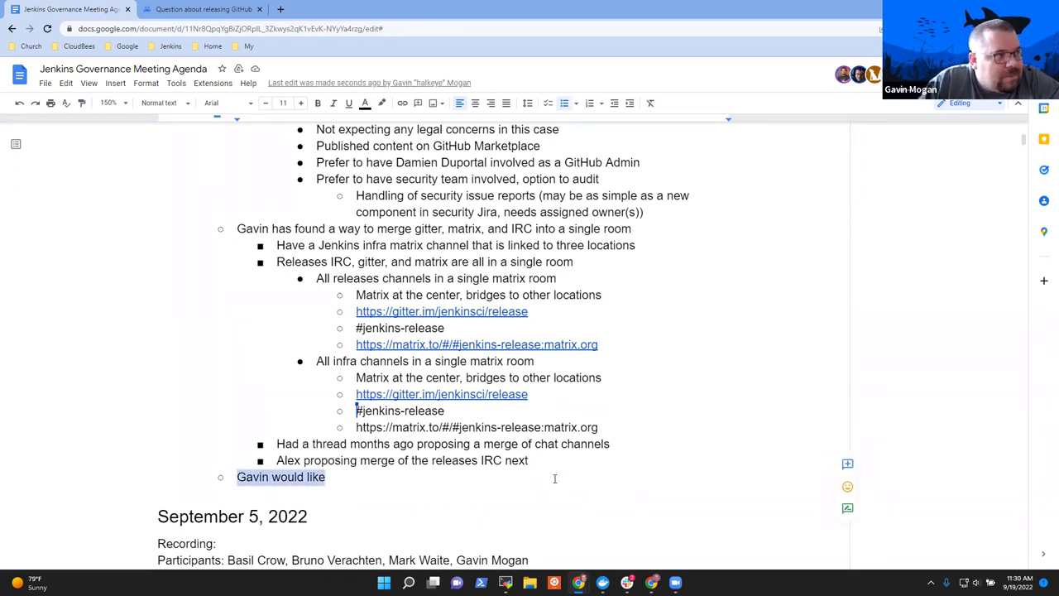
pyautogui.write('Show ')
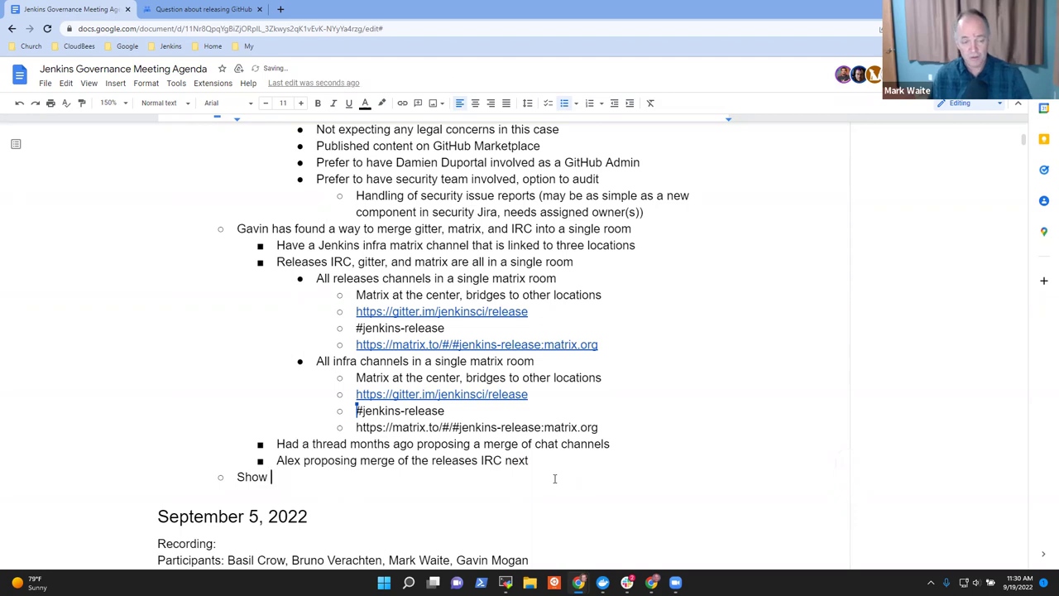
pyautogui.write('ht')
pyautogui.press('BackSpace')
pyautogui.press('BackSpace')
pyautogui.write('the ')
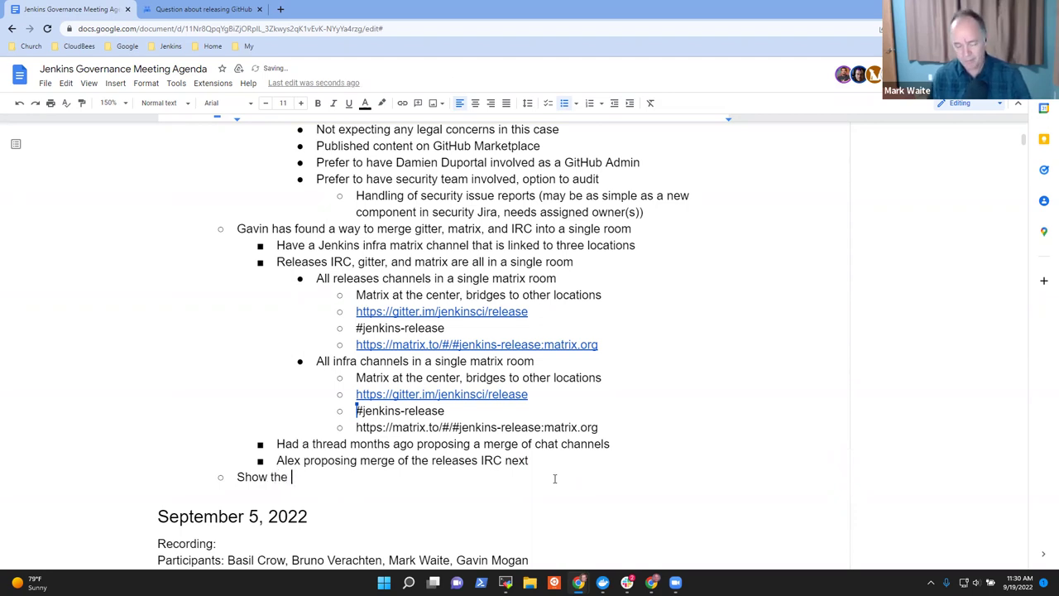
pyautogui.write('pipeline graph')
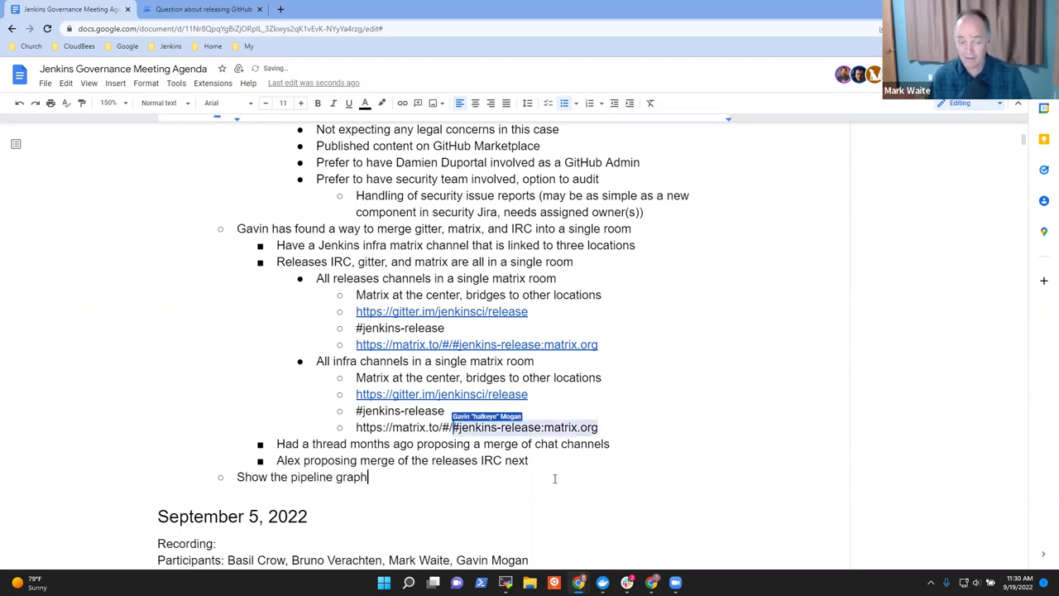
pyautogui.write(' viewer')
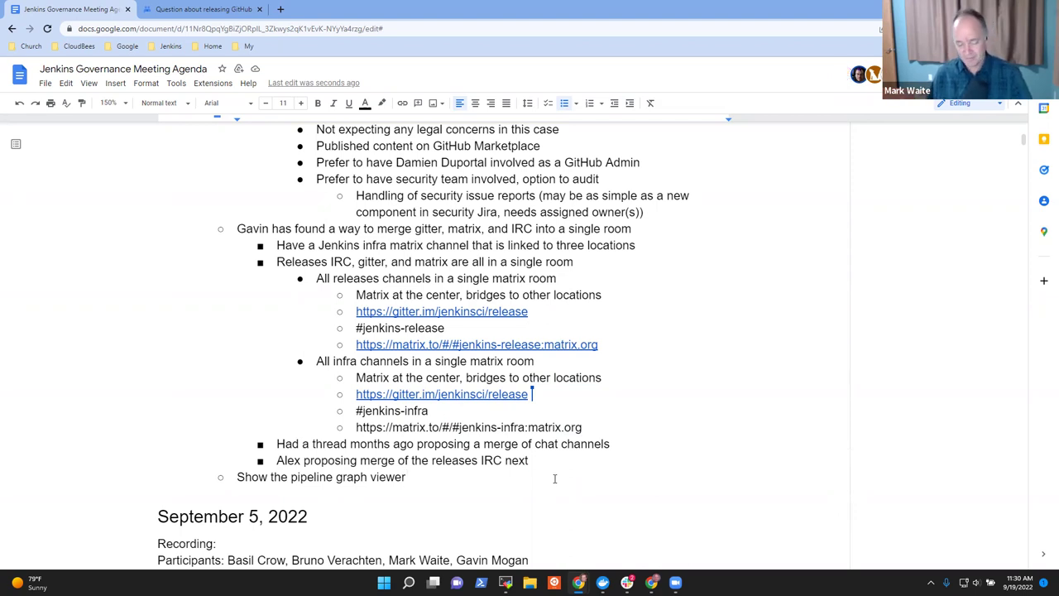
# Extend the pipeline graph viewer bullet with "in a "Showing Off" section".
pyautogui.write('in a "Sho')
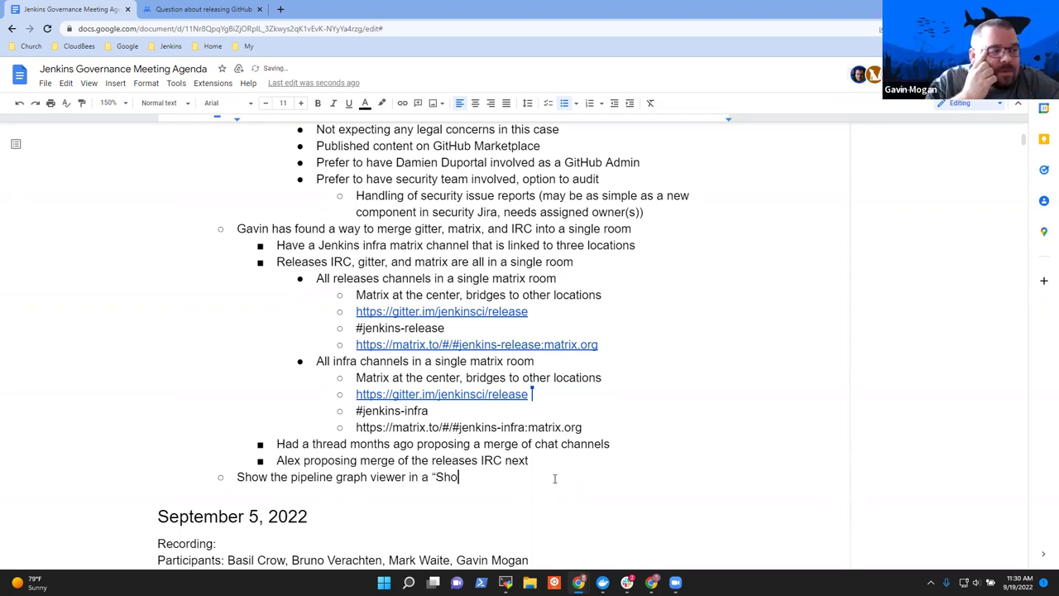
pyautogui.write('wing Off" s')
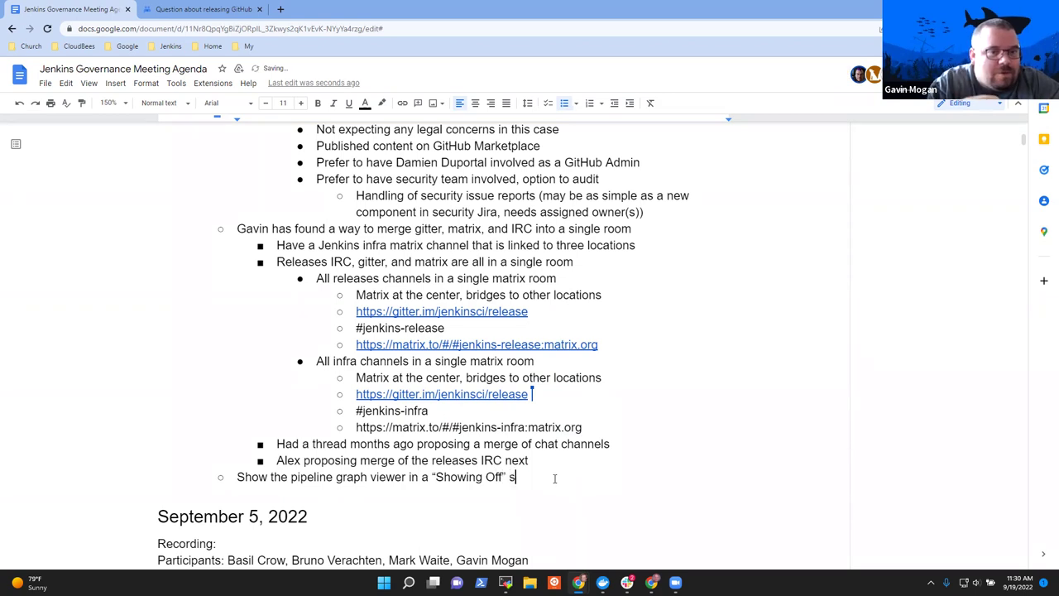
pyautogui.write('ection')
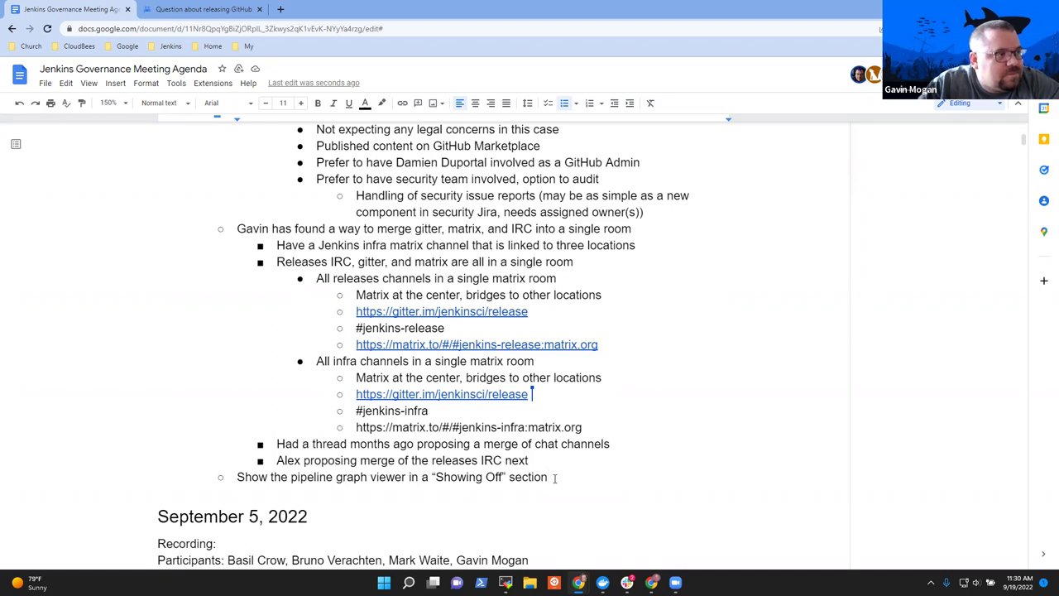
# Nest a bullet under the pipeline graph viewer topic giving the two presenters' names and "in a live stream tomorrow".
pyautogui.press('Return')
pyautogui.press('Tab')
pyautogui.write('Mark and')
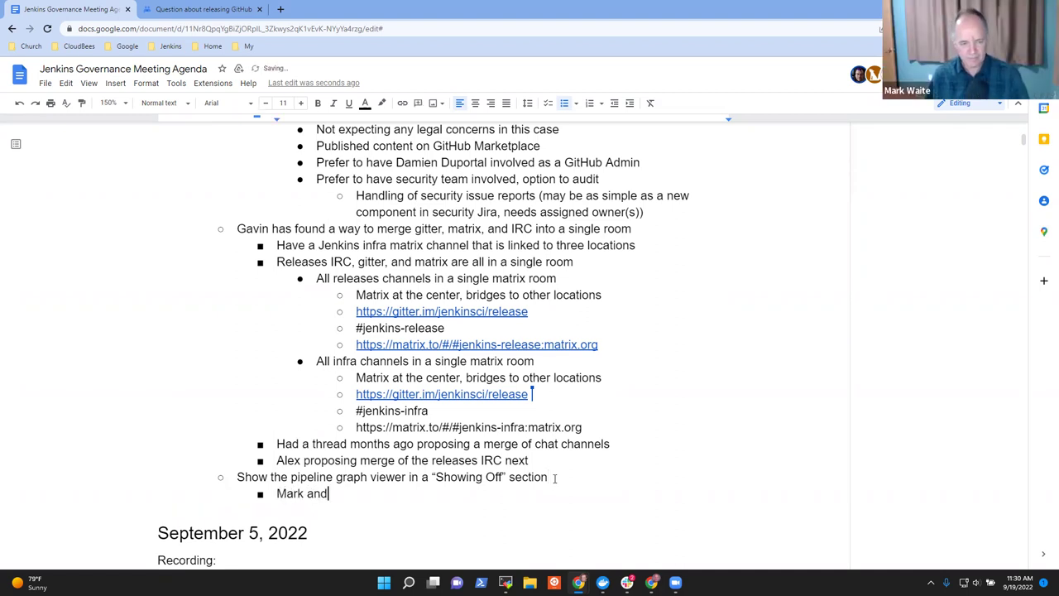
pyautogui.write(' Darin Pop')
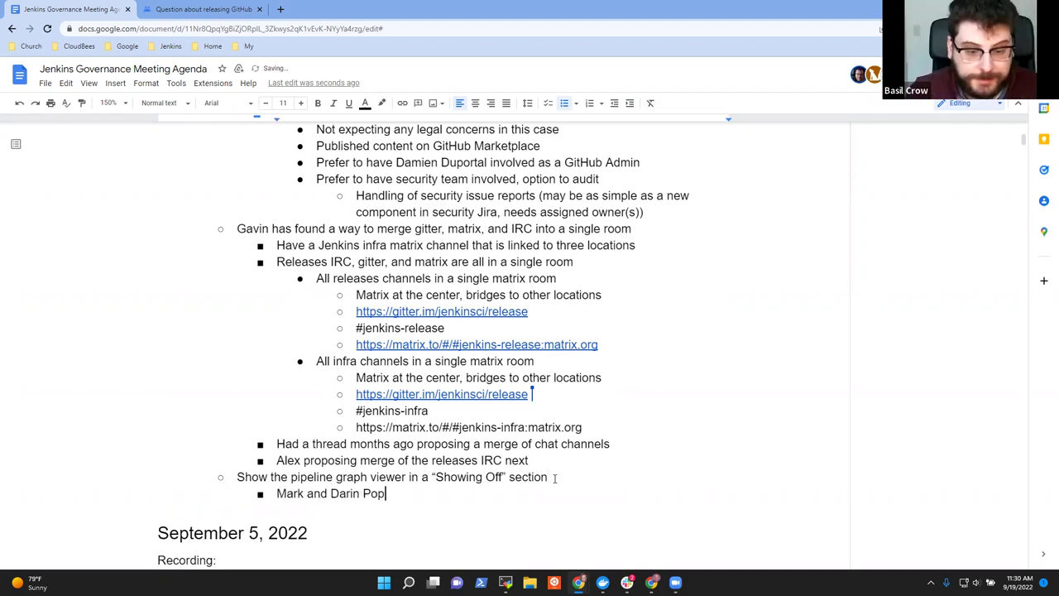
pyautogui.write('e in a live stream')
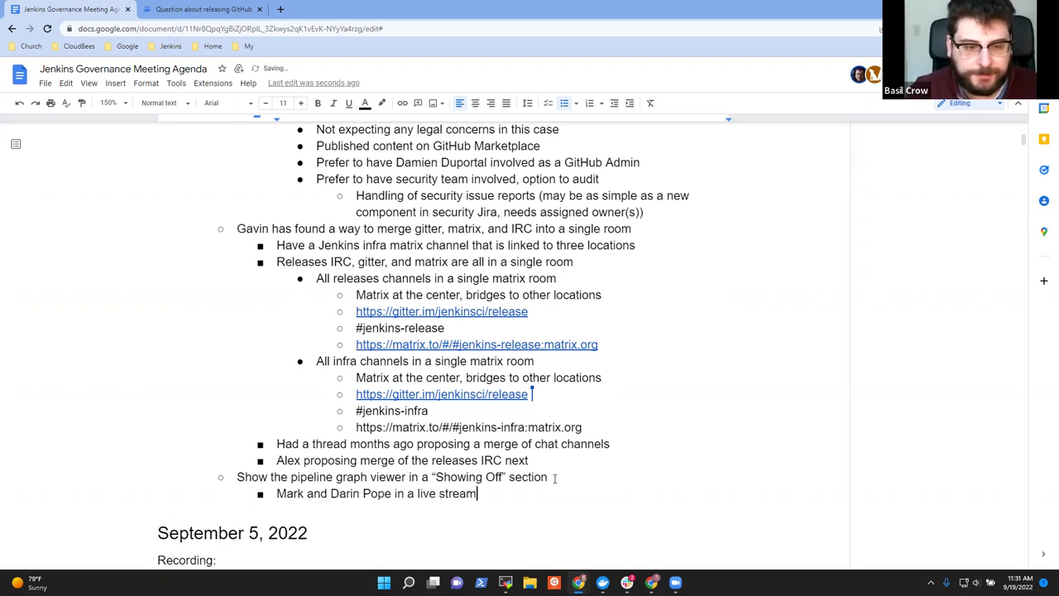
pyautogui.write(' tomorrow')
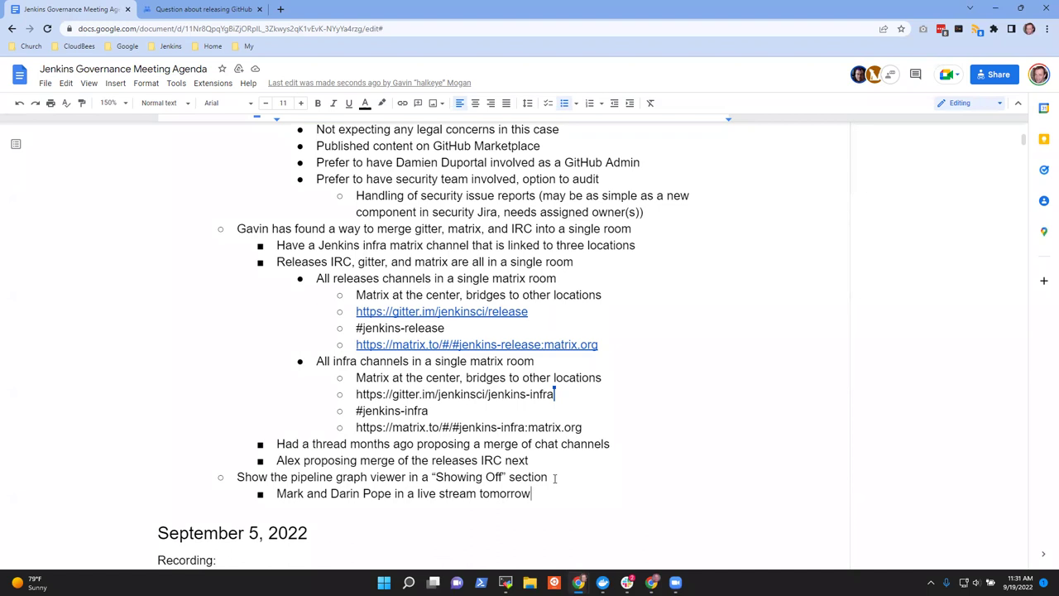
# Add the bullet "Update the chat page on jenkins.io to note that" at the end of the chat-merge list.
pyautogui.press('Up')
pyautogui.press('Up')
pyautogui.press('Return')
pyautogui.write('Update the')
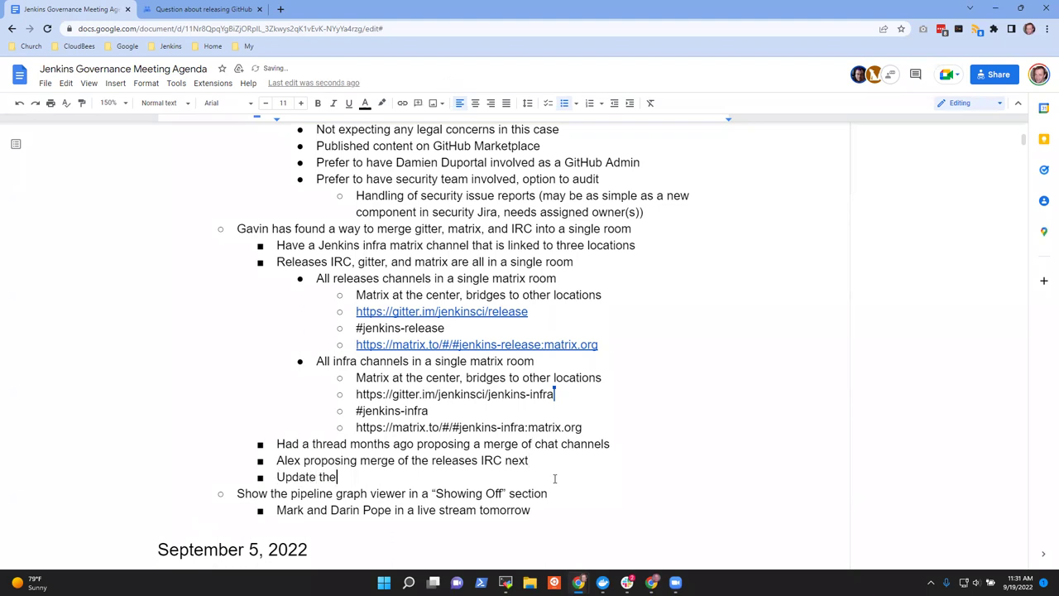
pyautogui.write(' chaty')
pyautogui.press('BackSpace')
pyautogui.press('BackSpace')
pyautogui.write('page on jenkins.io to note that')
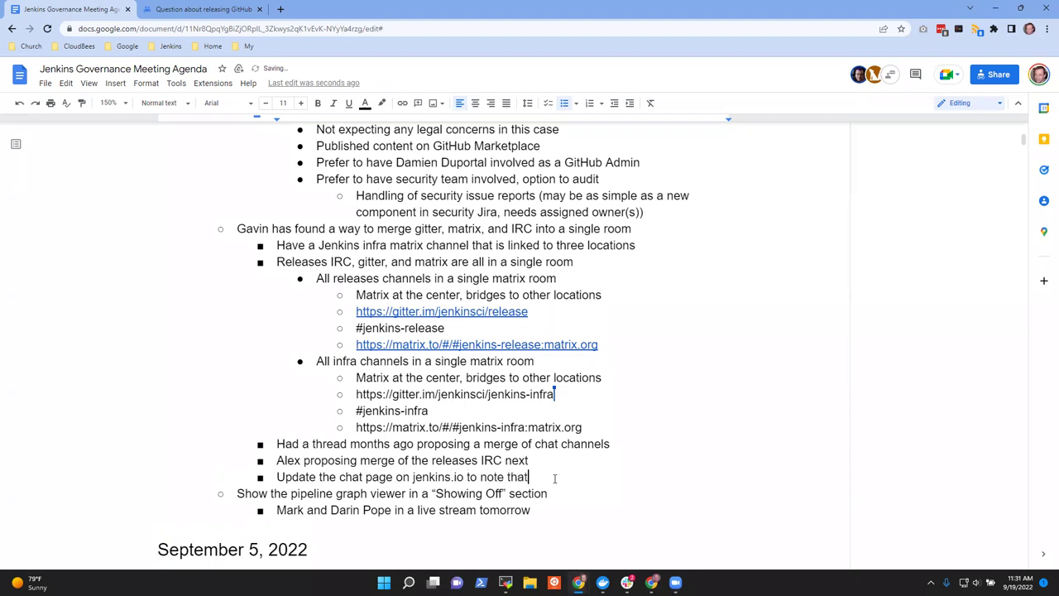
# Replace "that" at the end of the chat page bullet with "those areas where we're bridging".
pyautogui.press('BackSpace')
pyautogui.press('BackSpace')
pyautogui.press('BackSpace')
pyautogui.press('BackSpace')
pyautogui.write("those areas where we're briding")
pyautogui.press('BackSpace')
pyautogui.press('BackSpace')
pyautogui.press('BackSpace')
pyautogui.write('ging')
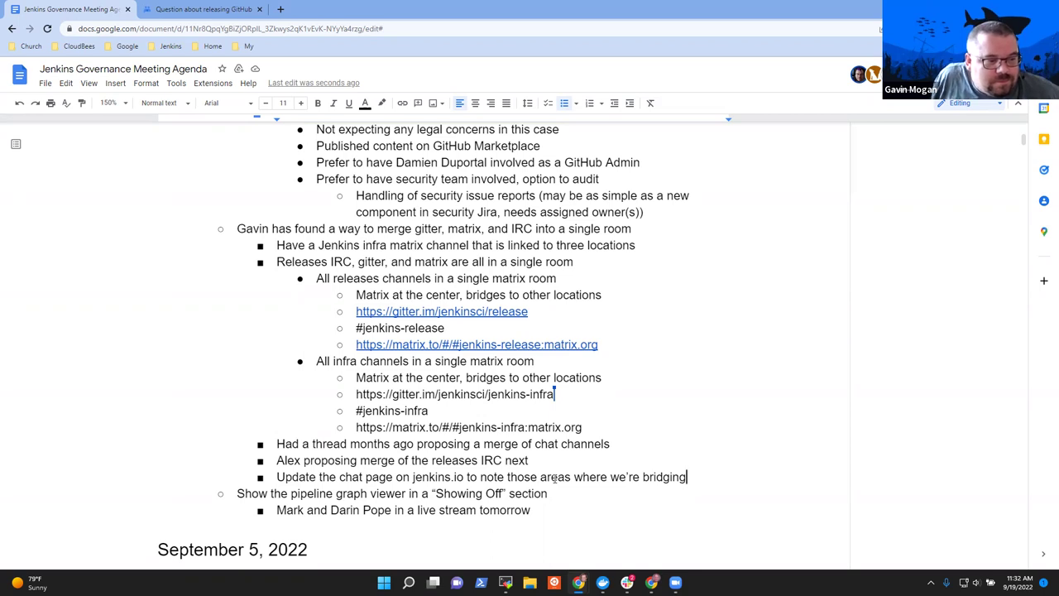
# Nest a bullet under the chat page item giving the assignee's full name and "to explore it and see if he can describe that".
pyautogui.press('Return')
pyautogui.press('Tab')
pyautogui.write('Kevin')
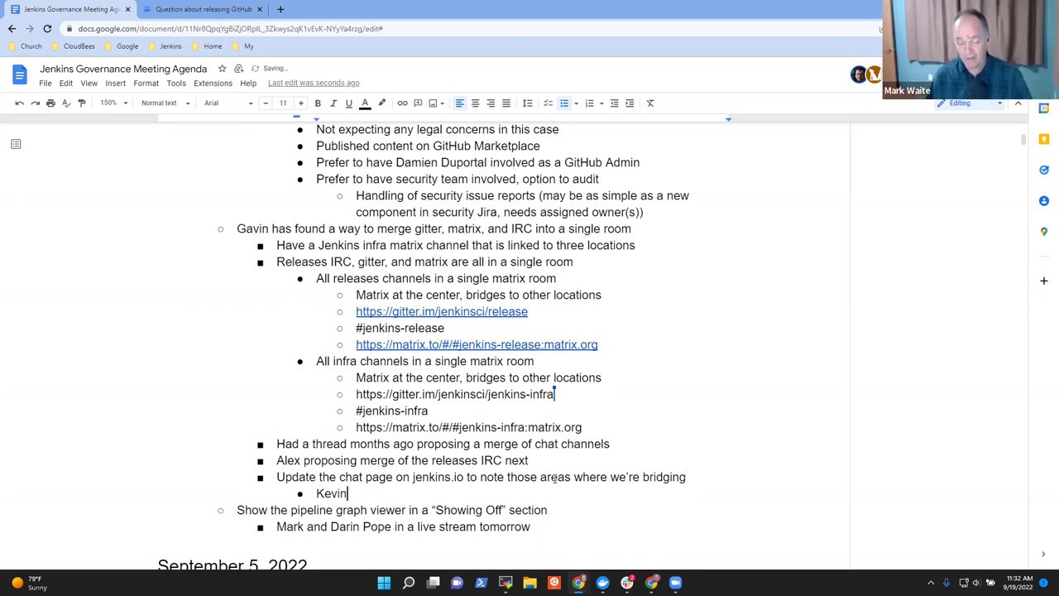
pyautogui.write(' Martens')
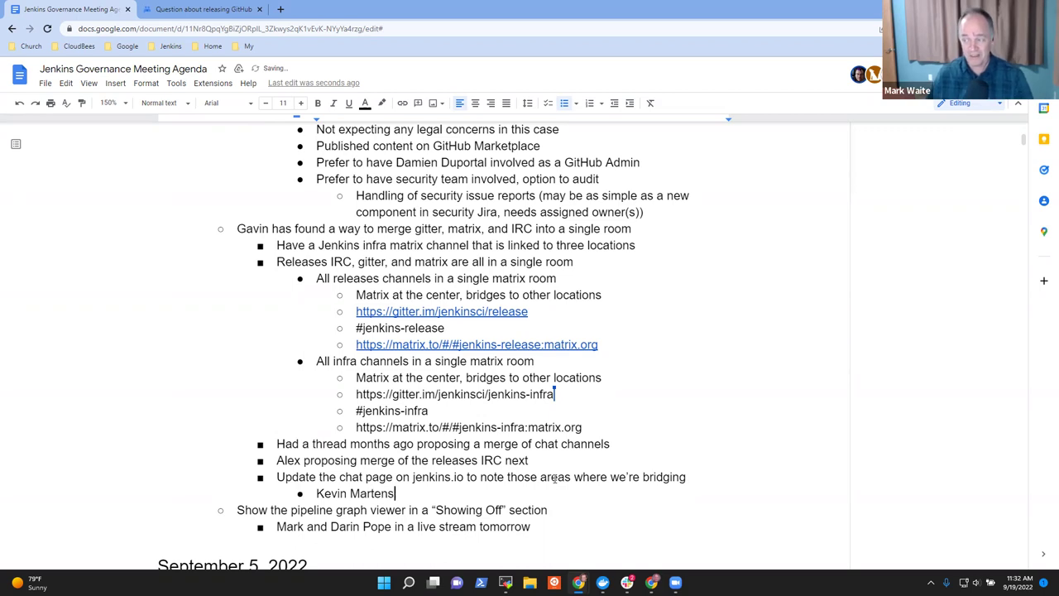
pyautogui.write(' to e')
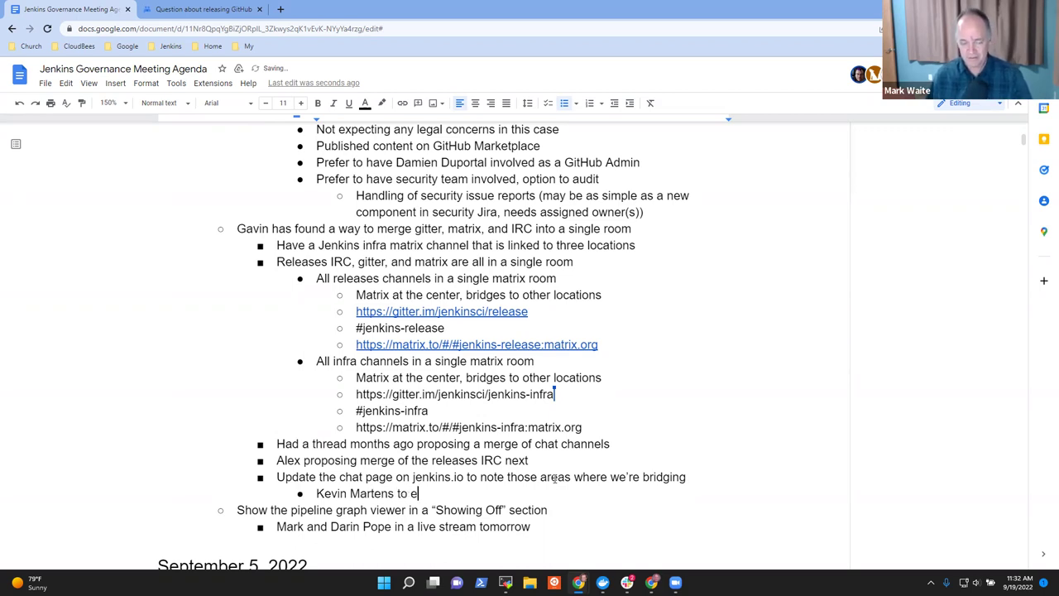
pyautogui.write('xplore it an ')
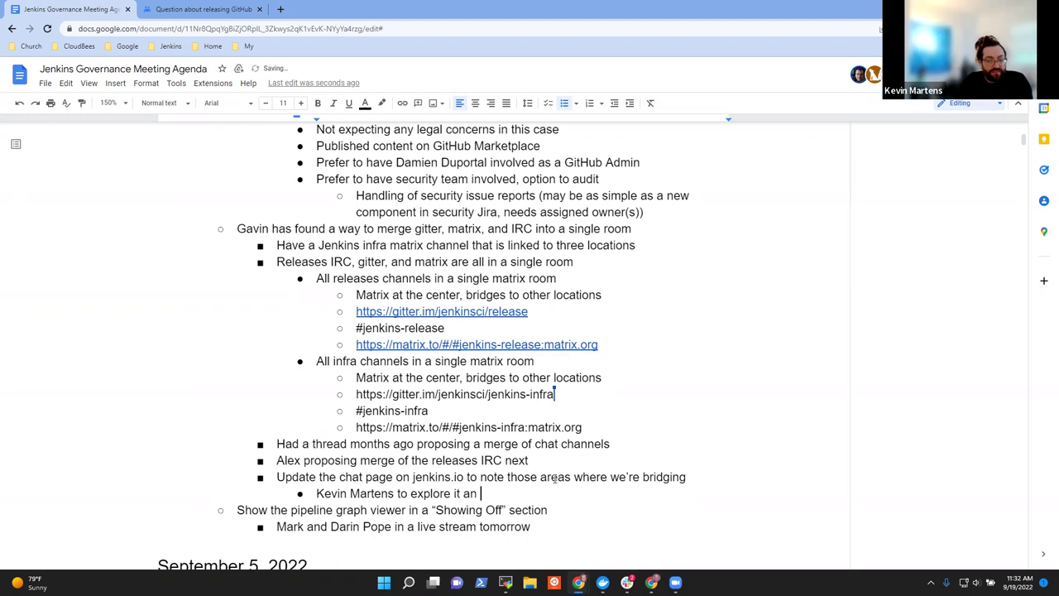
pyautogui.write('d see if ')
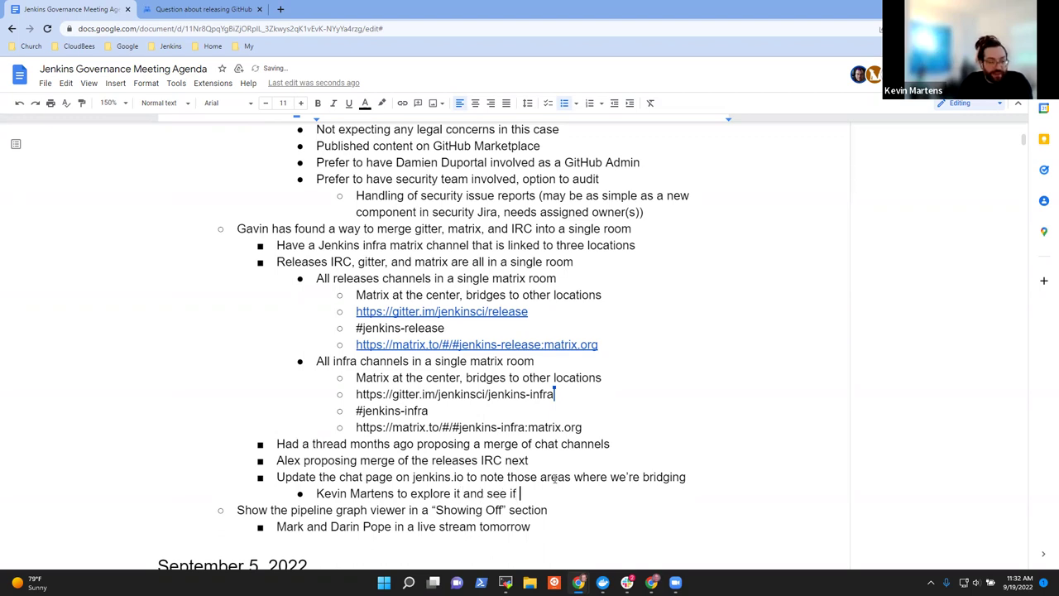
pyautogui.write('he can describe that')
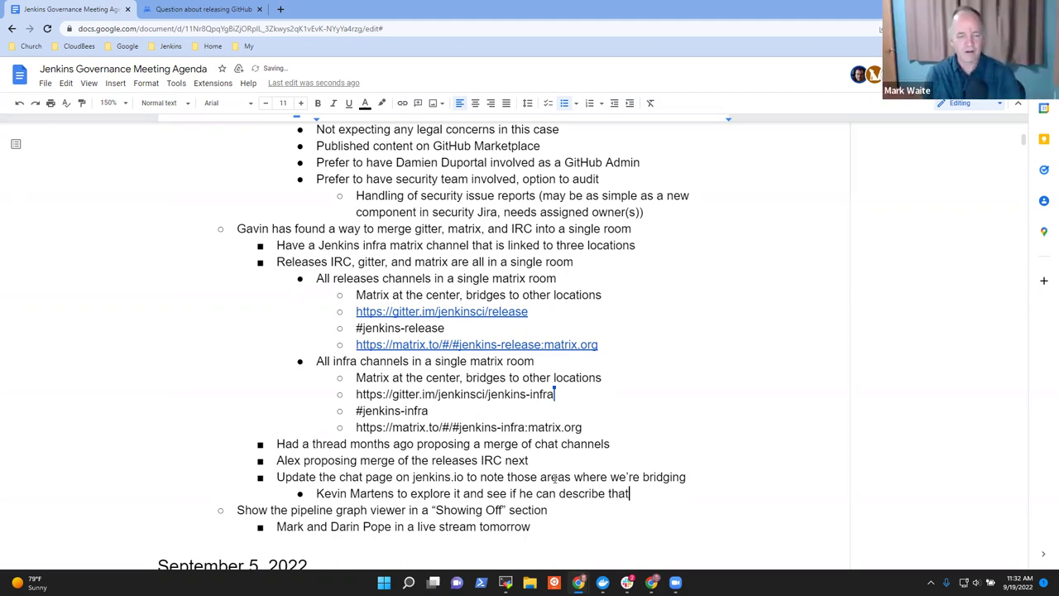
# Replace the final word "that" in the assignee's nested bullet with "it".
pyautogui.press('BackSpace')
pyautogui.press('BackSpace')
pyautogui.press('BackSpace')
pyautogui.press('BackSpace')
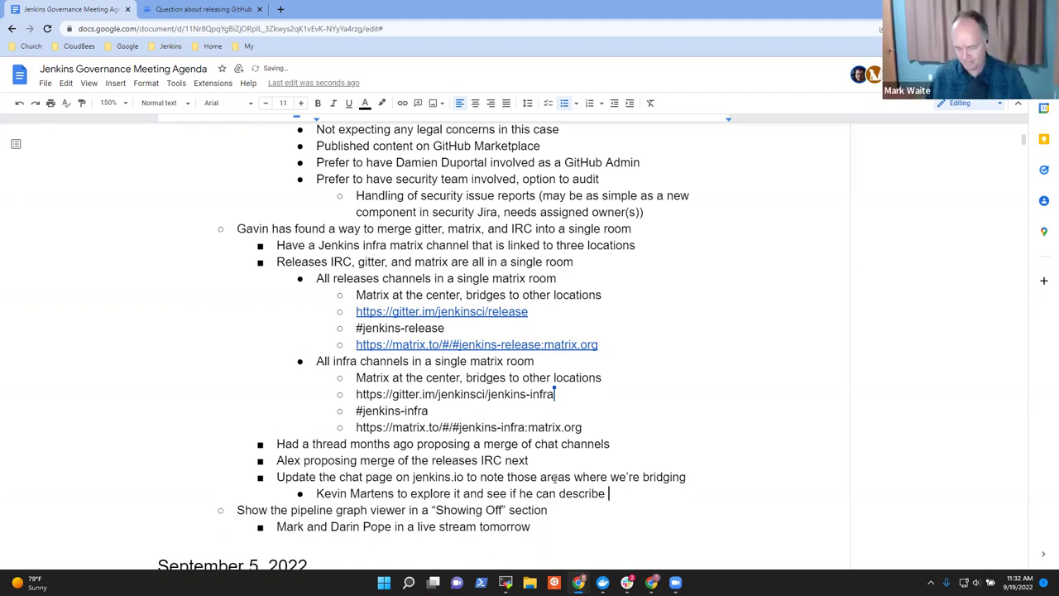
pyautogui.write('it')
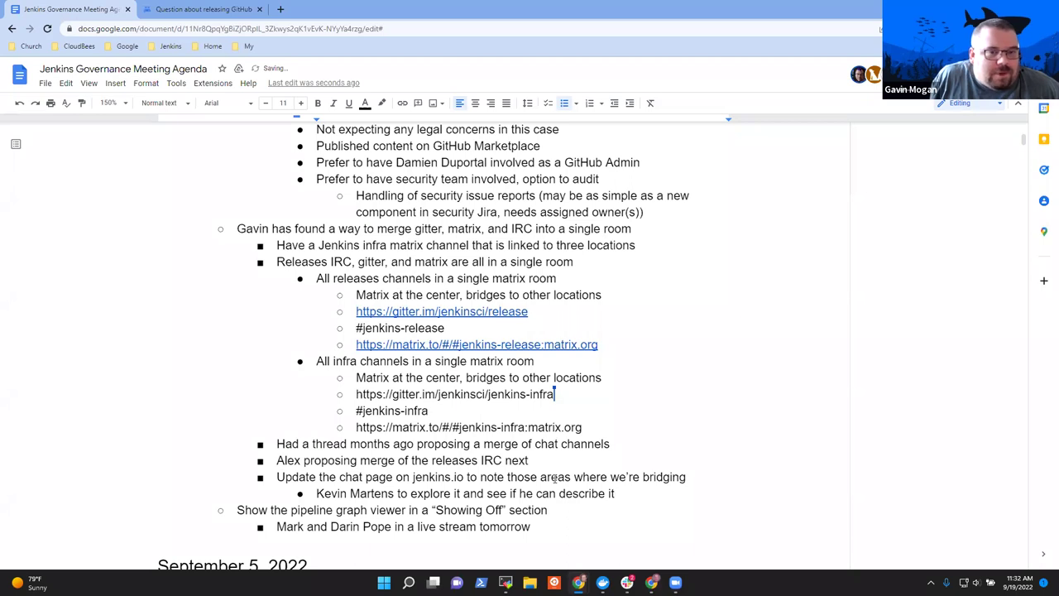